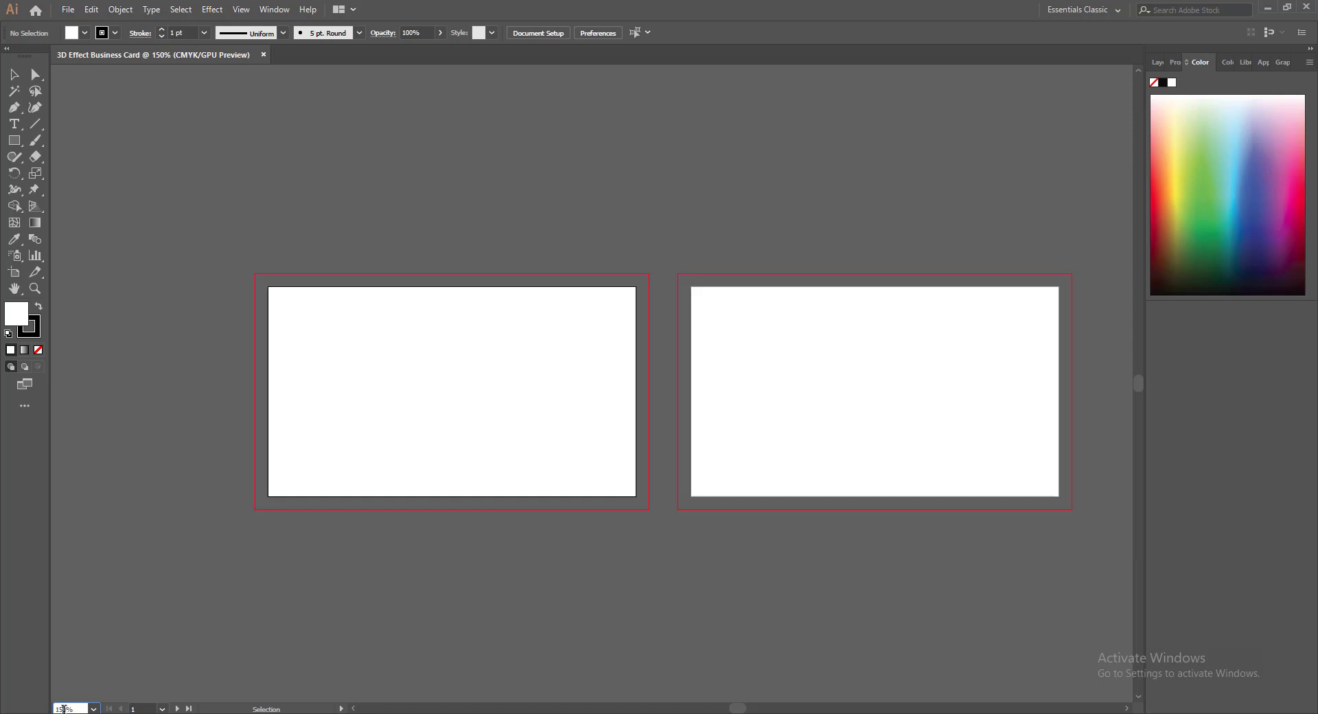
Draw a white rectangle without a stroke, 3.5 by 2 in, exactly covering the first artboard
key(Return)
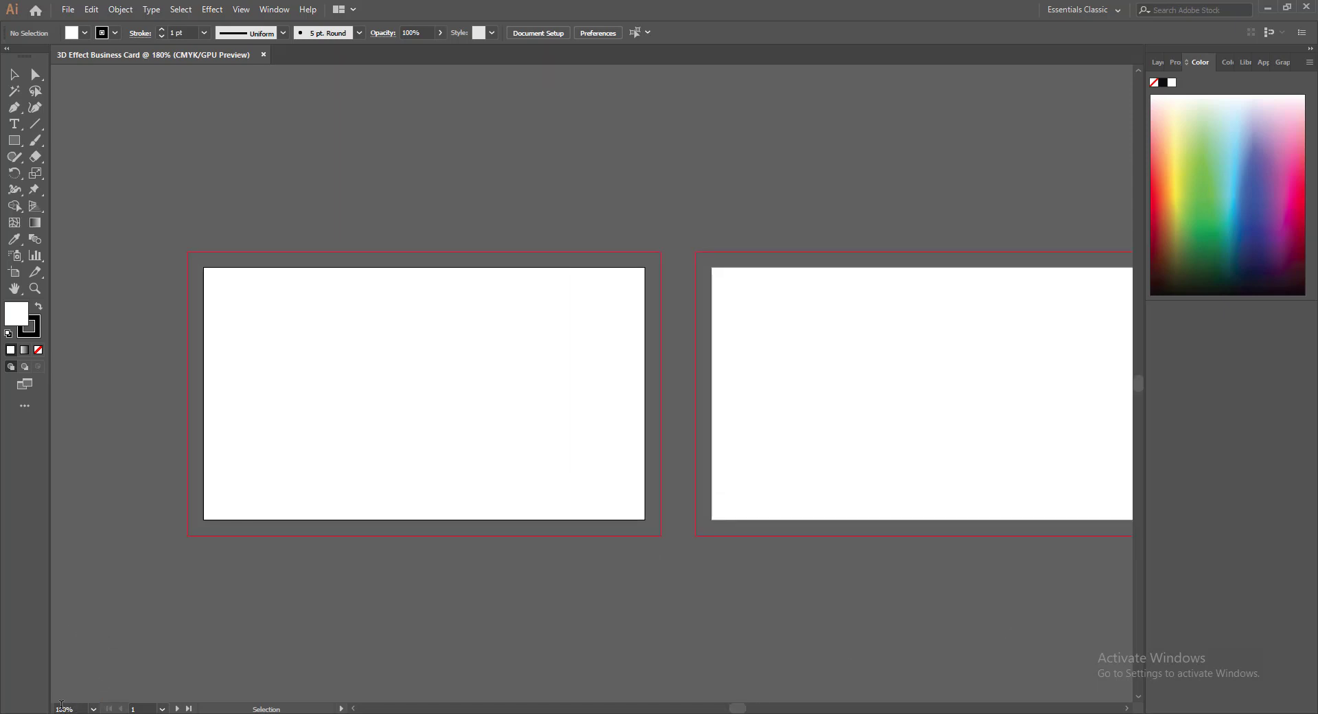
click(93, 709)
click(107, 506)
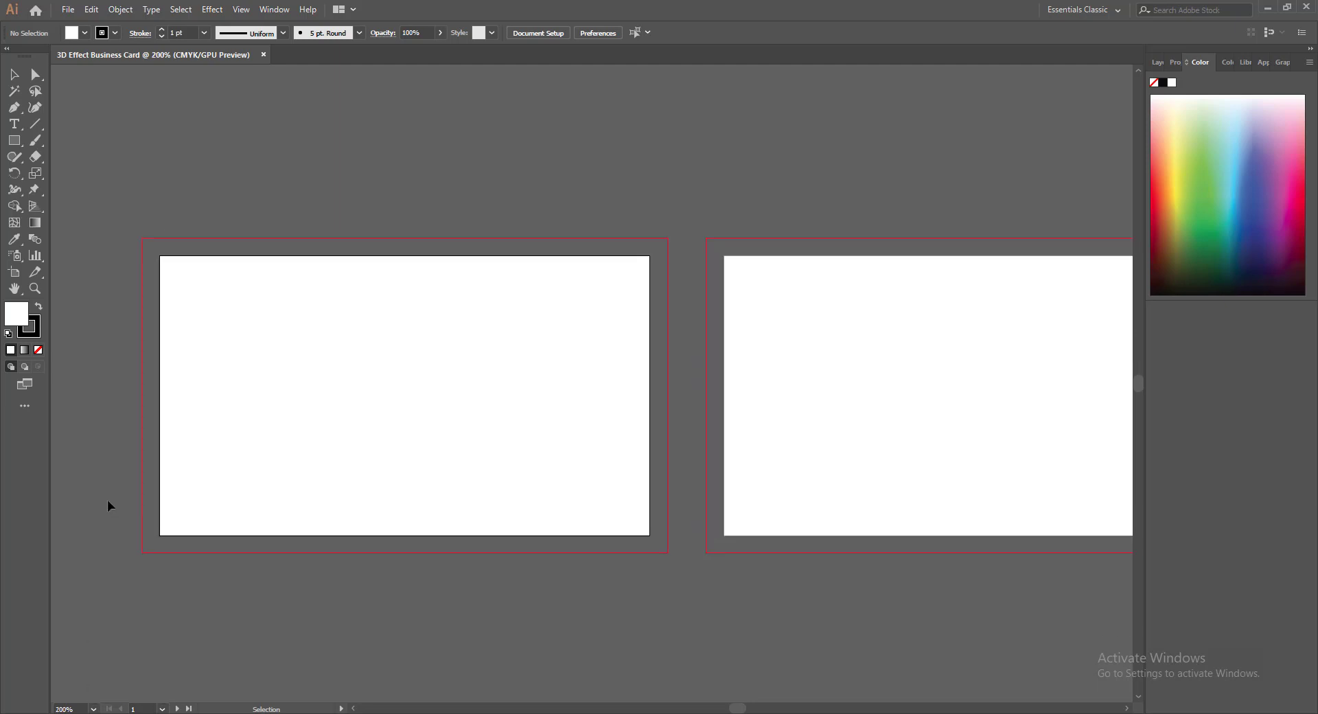
drag(740, 708, 733, 708)
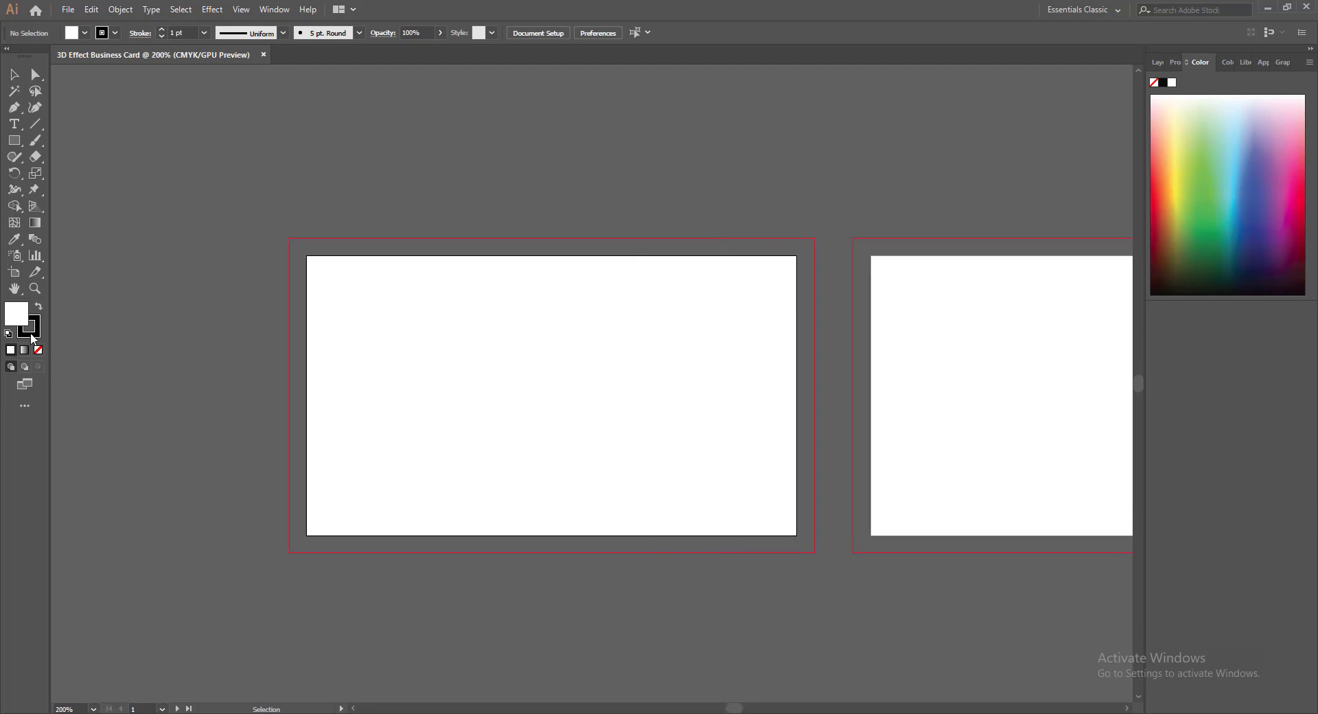
click(31, 335)
click(38, 350)
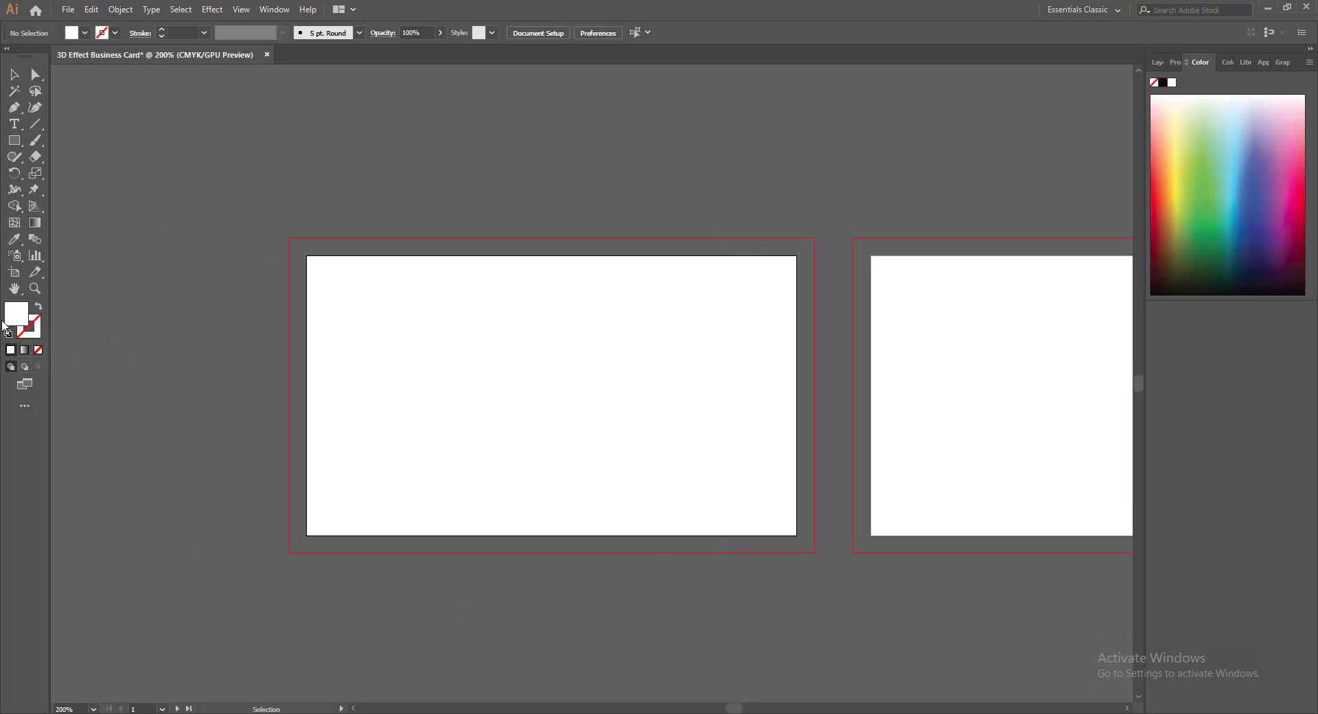
click(14, 140)
drag(307, 256, 794, 535)
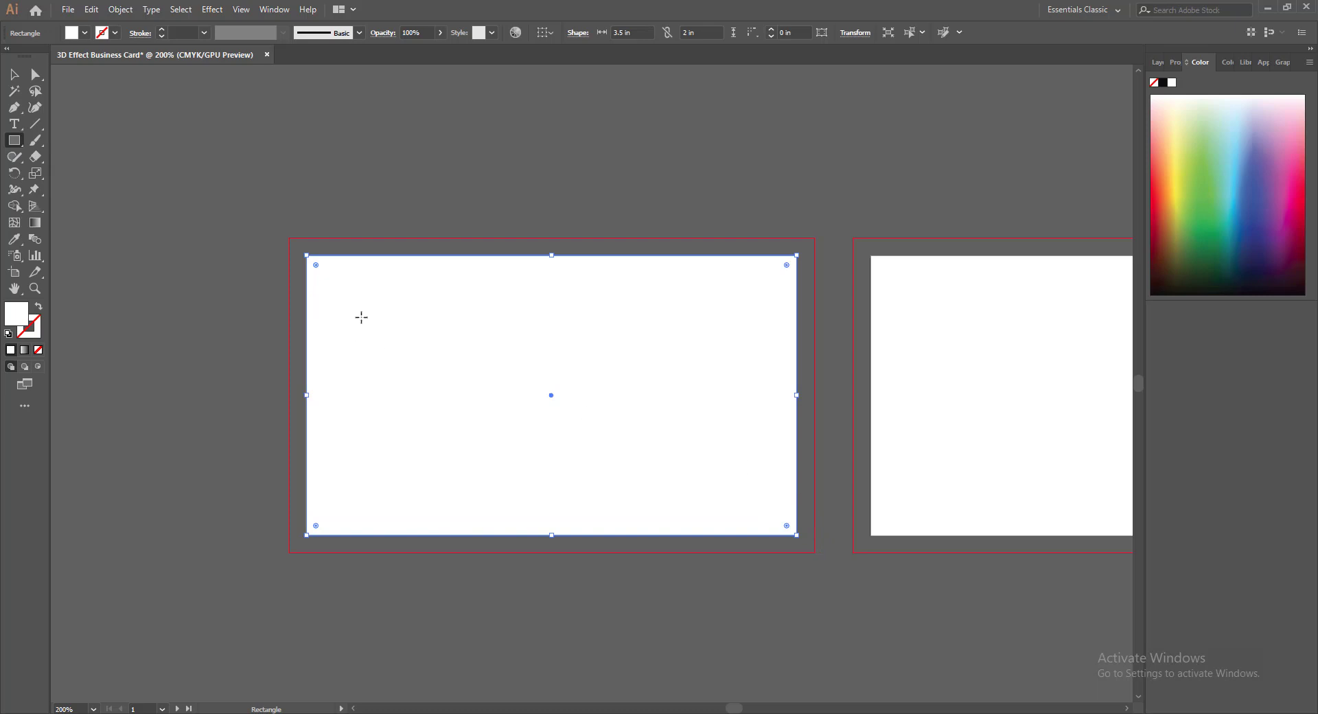
Resize the rectangle about its centre to 3.25 in wide and 1.75 in high
click(13, 74)
click(620, 33)
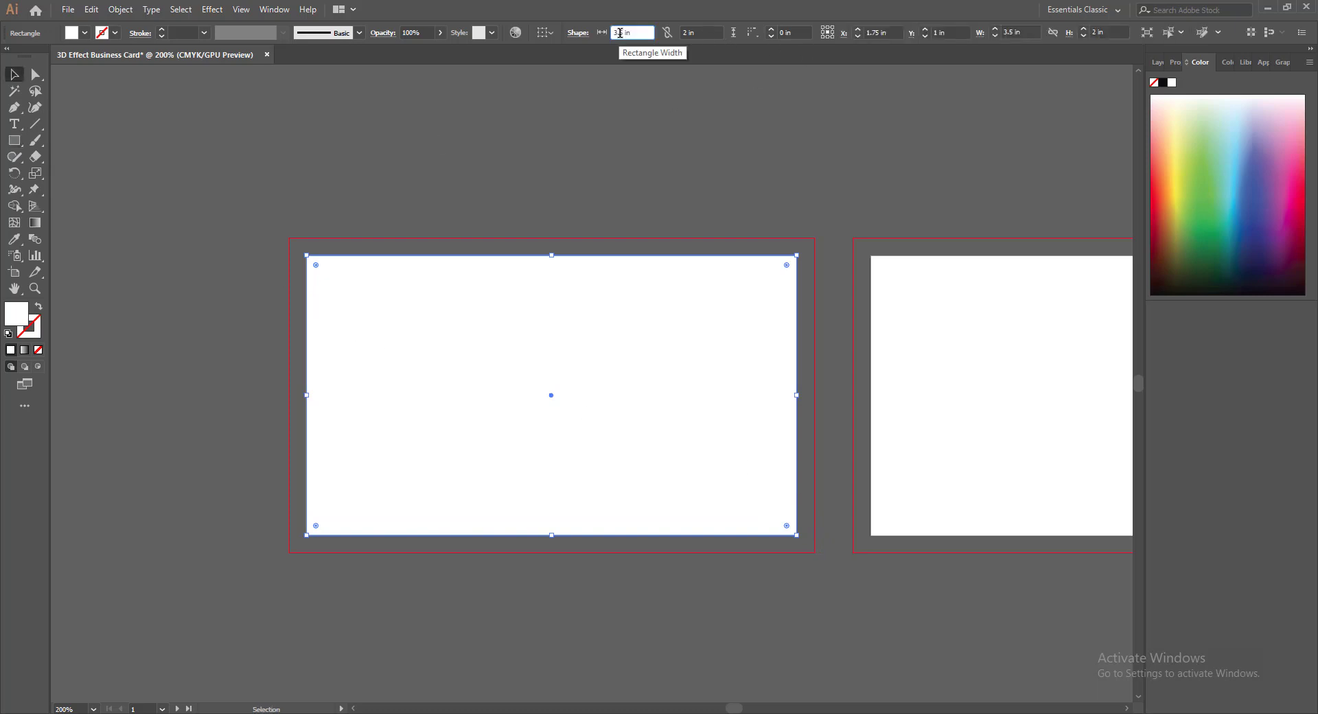
text(3.25)
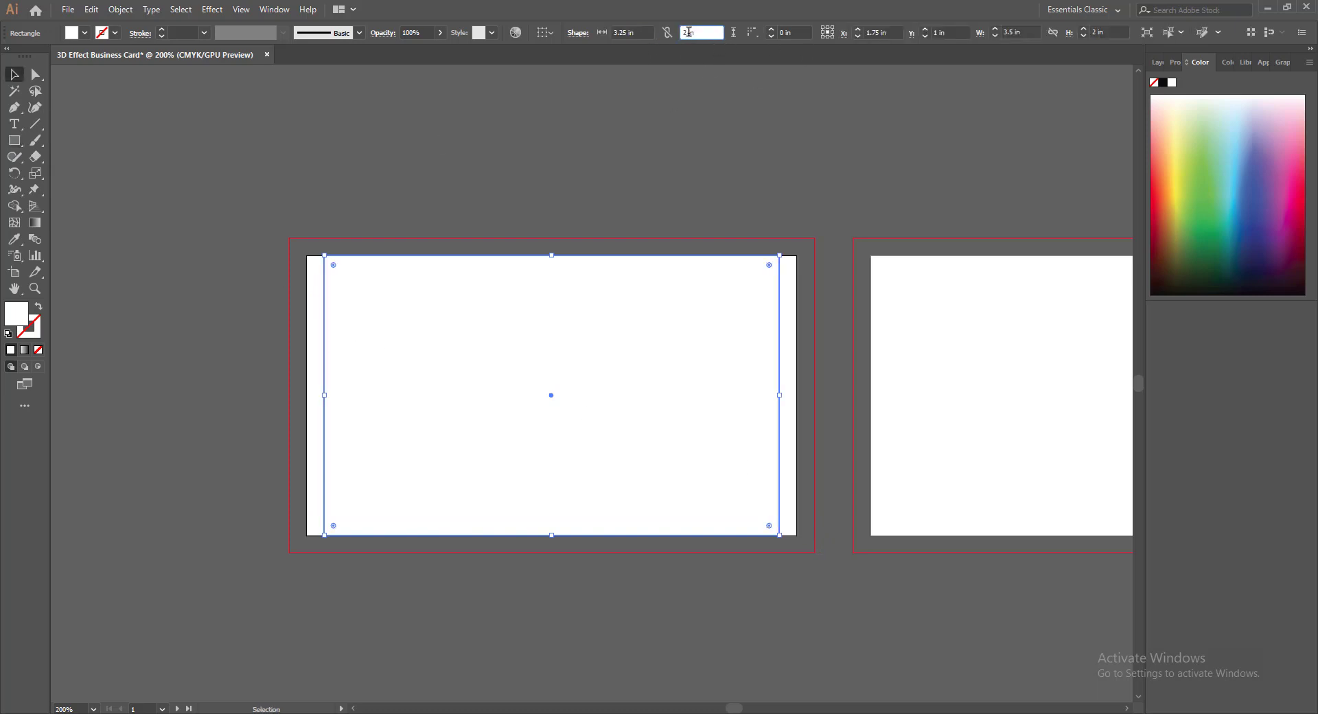
key(Tab)
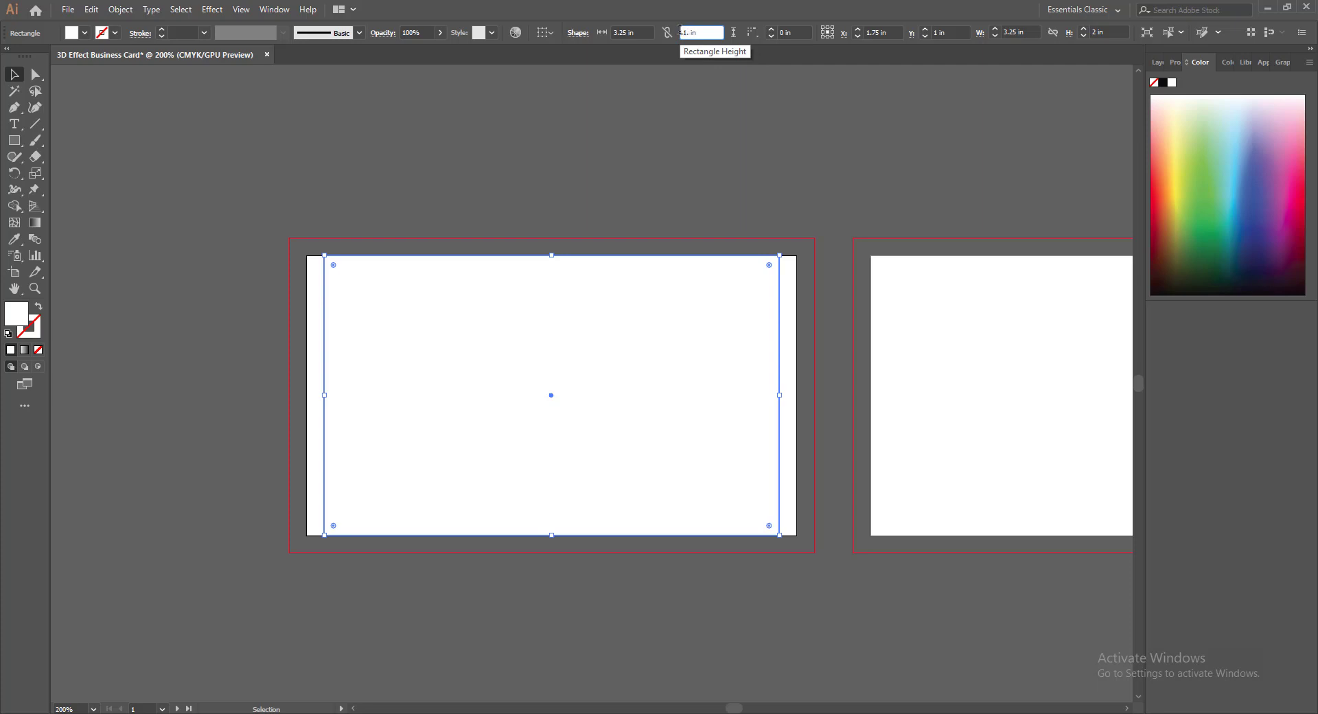
key(Return)
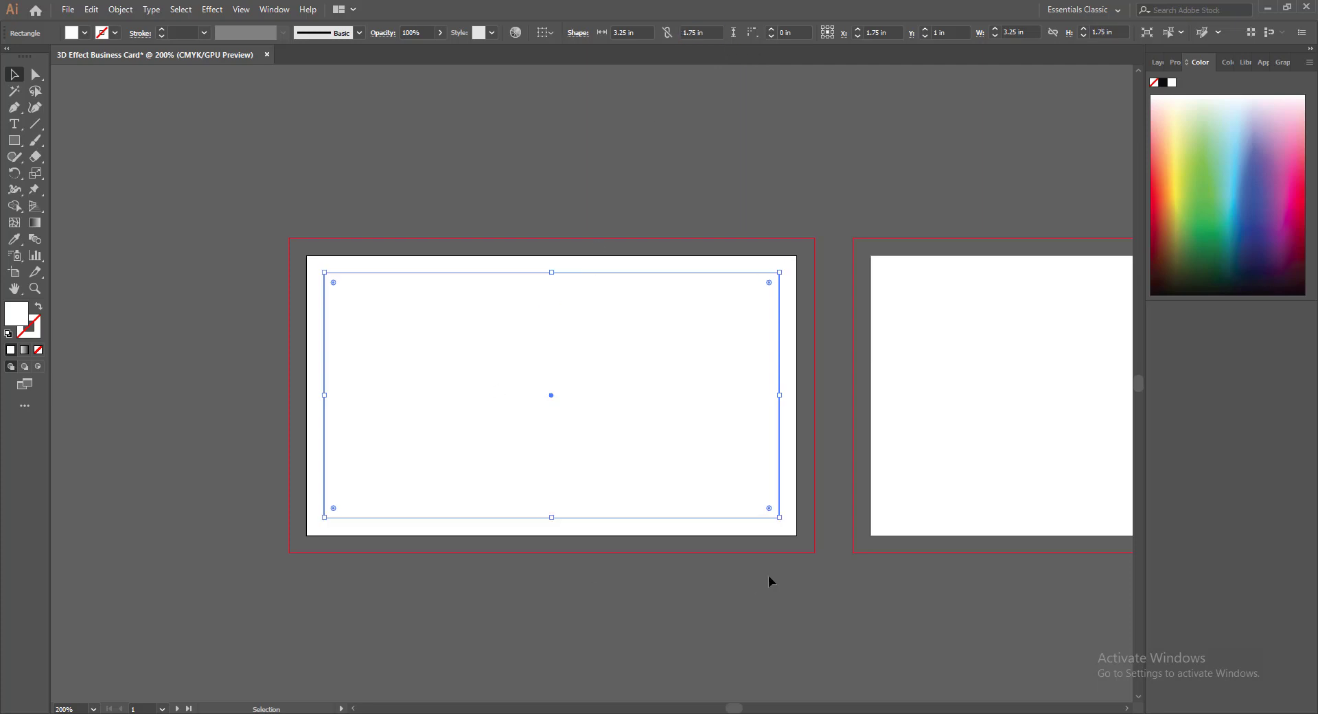
Convert the rectangle into a guide and place a copy of it at the same position on the second artboard
drag(738, 707, 743, 708)
right_click(356, 520)
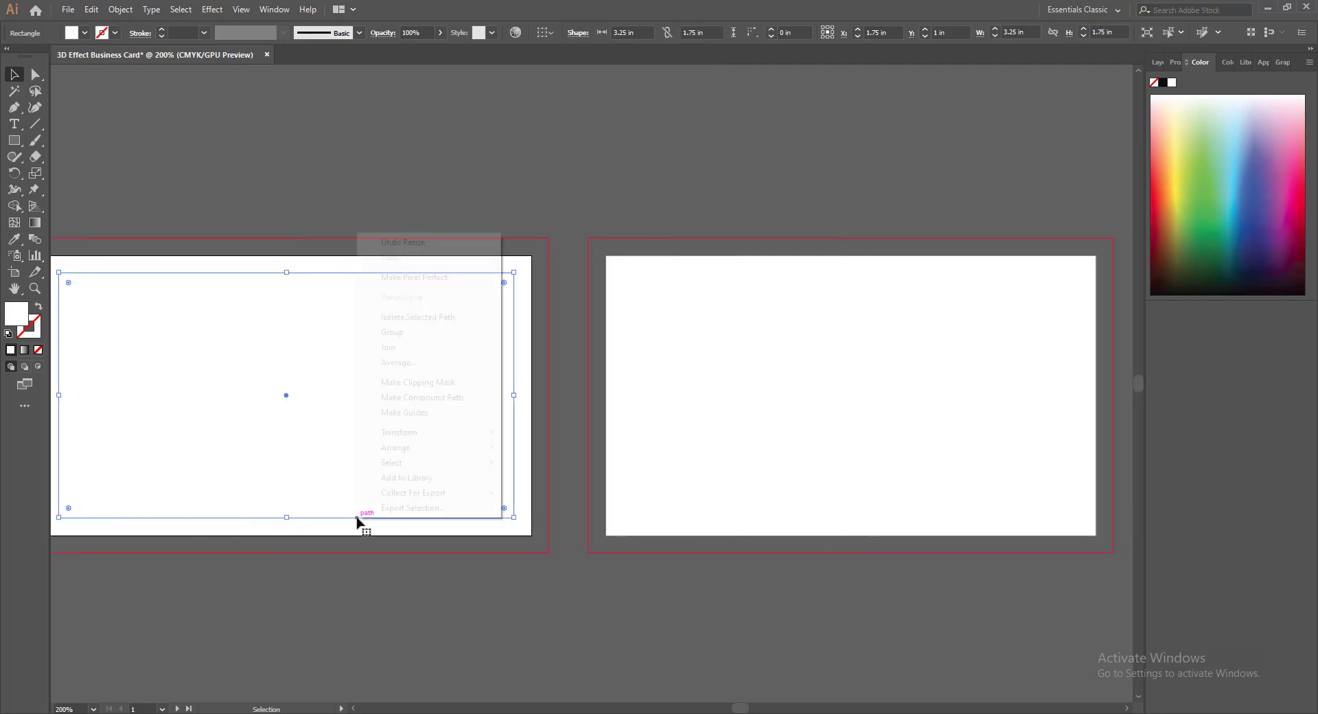
click(396, 413)
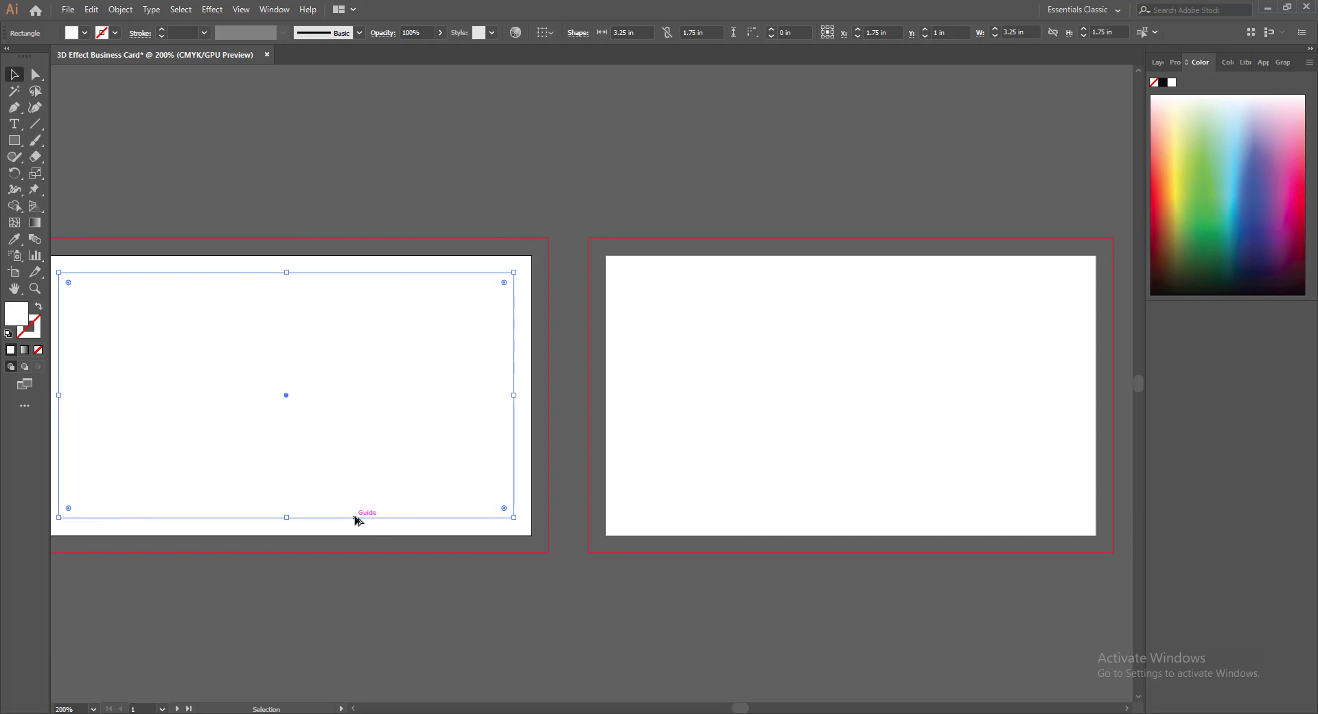
drag(357, 519, 918, 520)
click(591, 630)
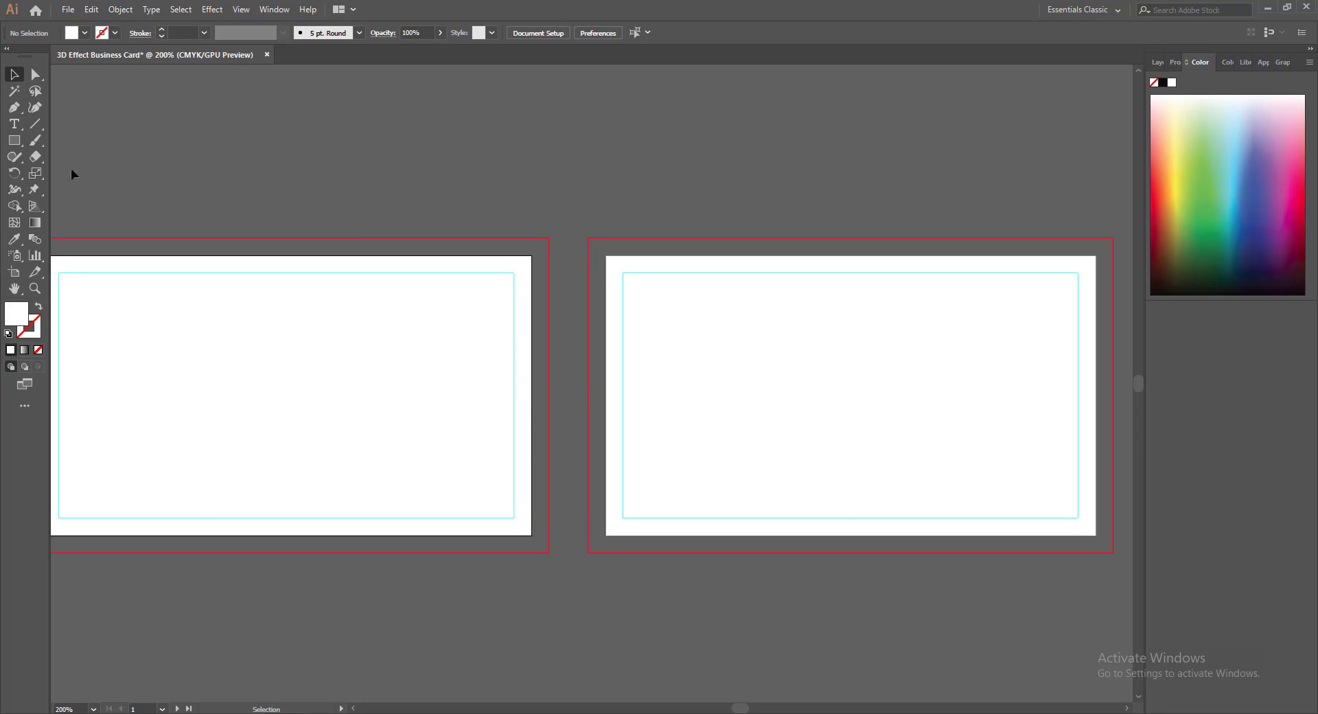
Save the document as "3D Effect Business Card" in Adobe Illustrator format with the default Illustrator CC options
click(68, 9)
click(95, 118)
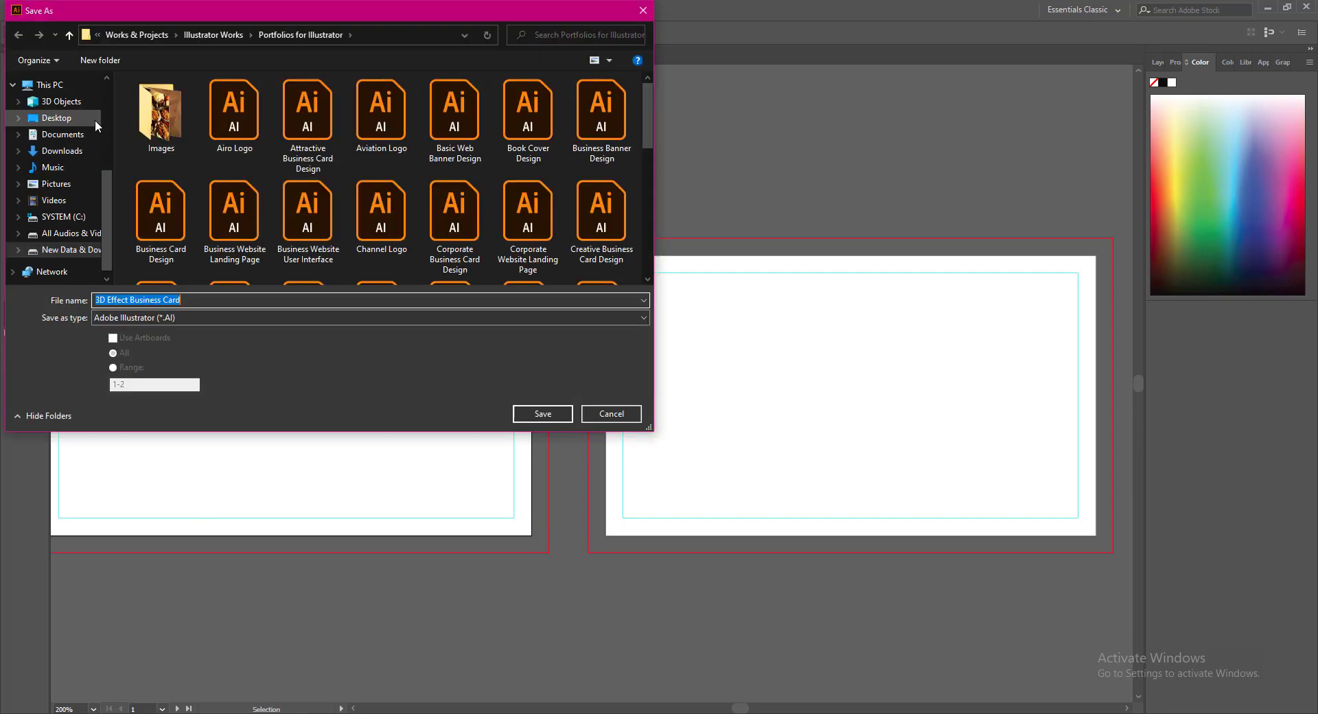
click(565, 415)
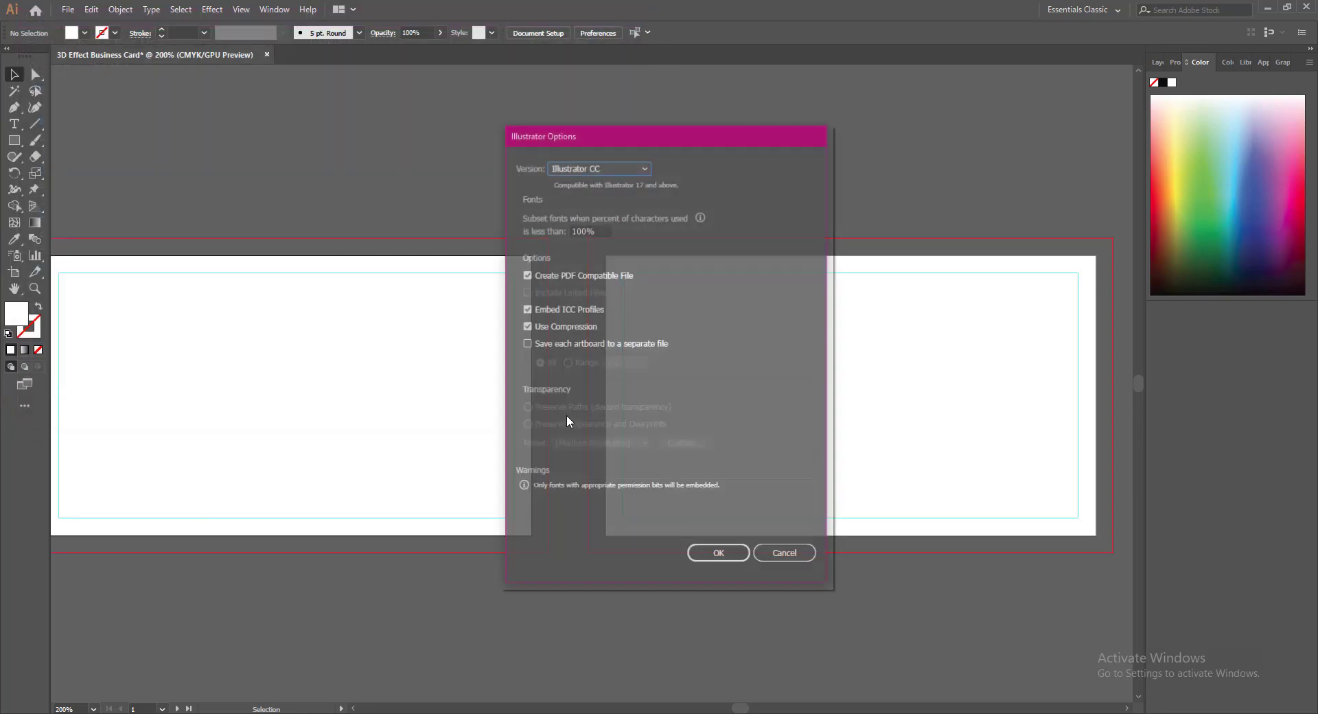
click(719, 555)
Draw a white 3.75 by 2.25 in rectangle filling the first artboard out to its bleed edges and save the document
drag(738, 708, 735, 709)
click(14, 140)
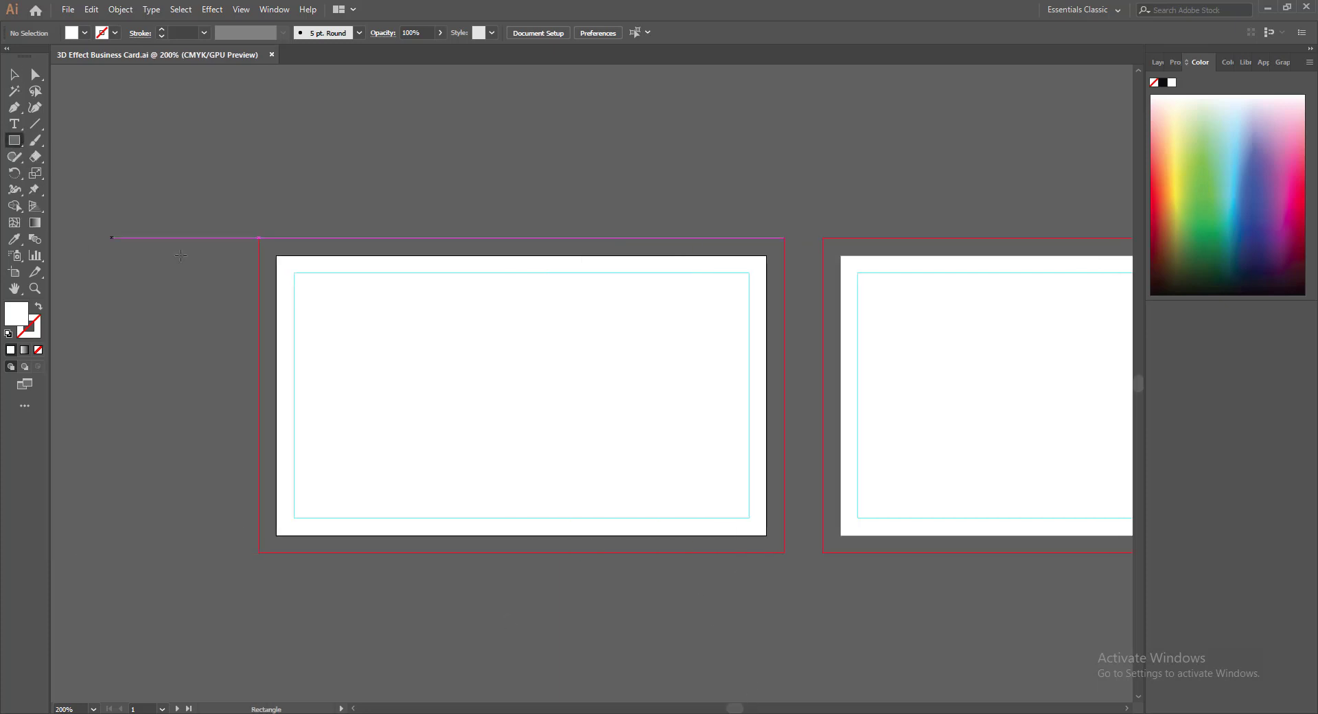
drag(259, 238, 784, 552)
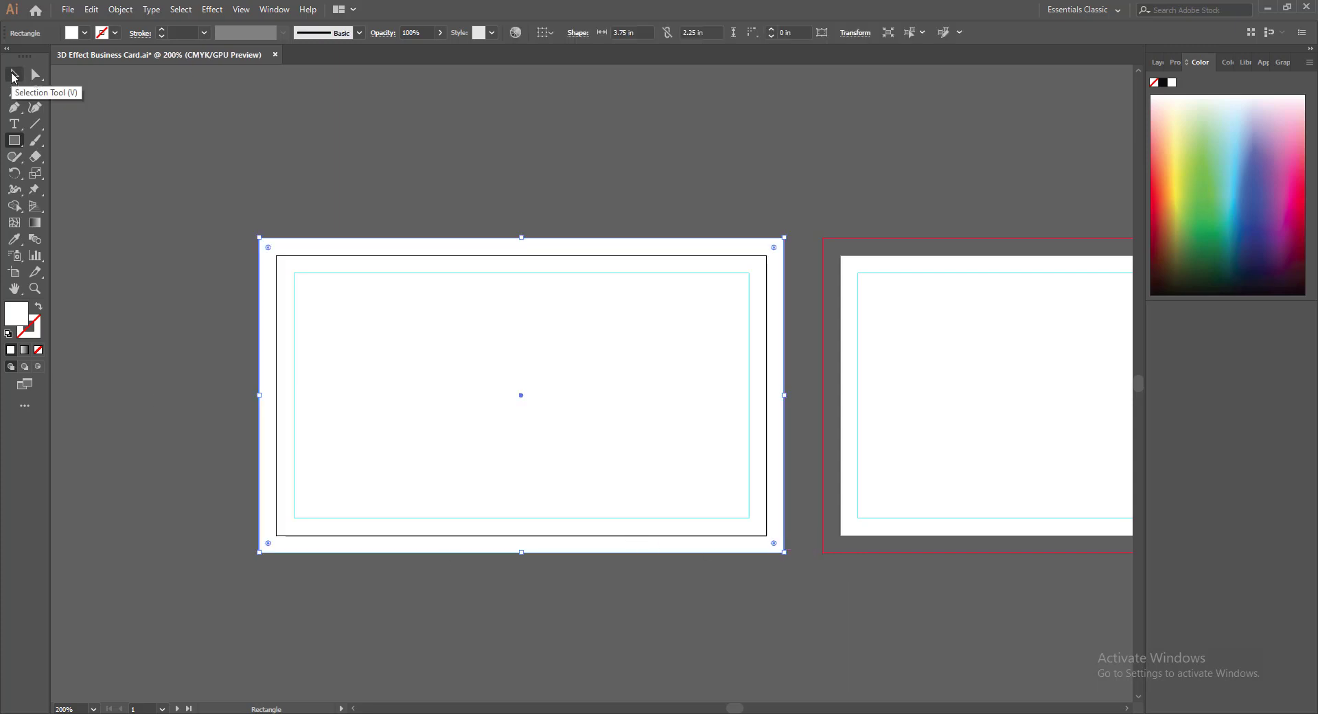
click(13, 74)
click(419, 634)
click(542, 548)
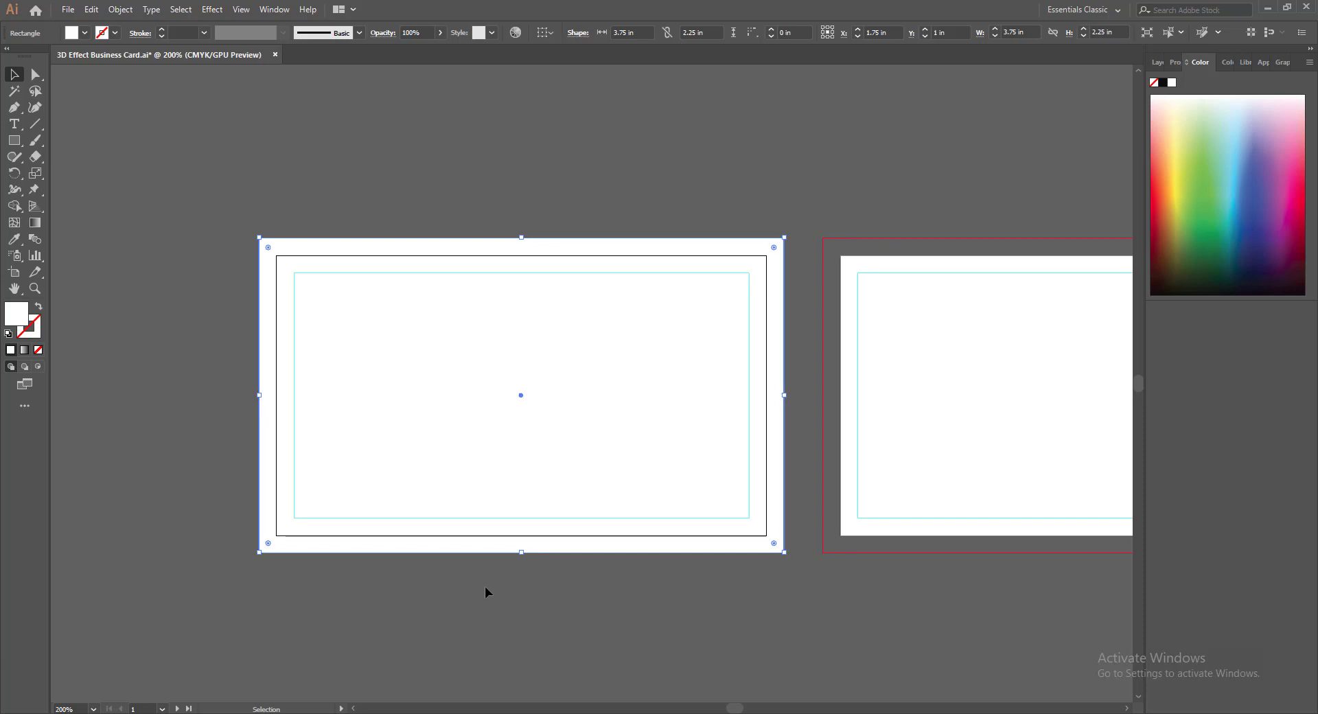
drag(261, 395, 262, 395)
click(388, 623)
key(ctrl+s)
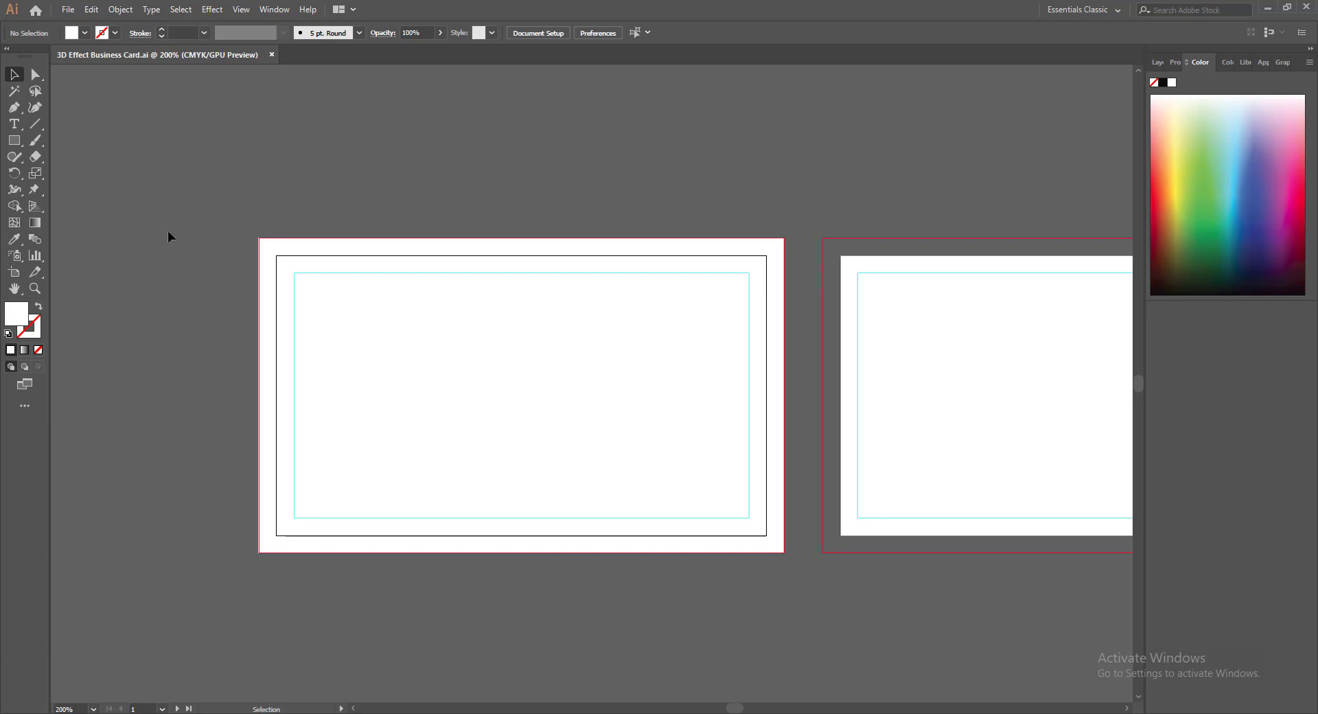
Draw a rectangle about 2.12 by 0.92 in hanging from the top bleed edge near the middle of the first artboard
click(14, 140)
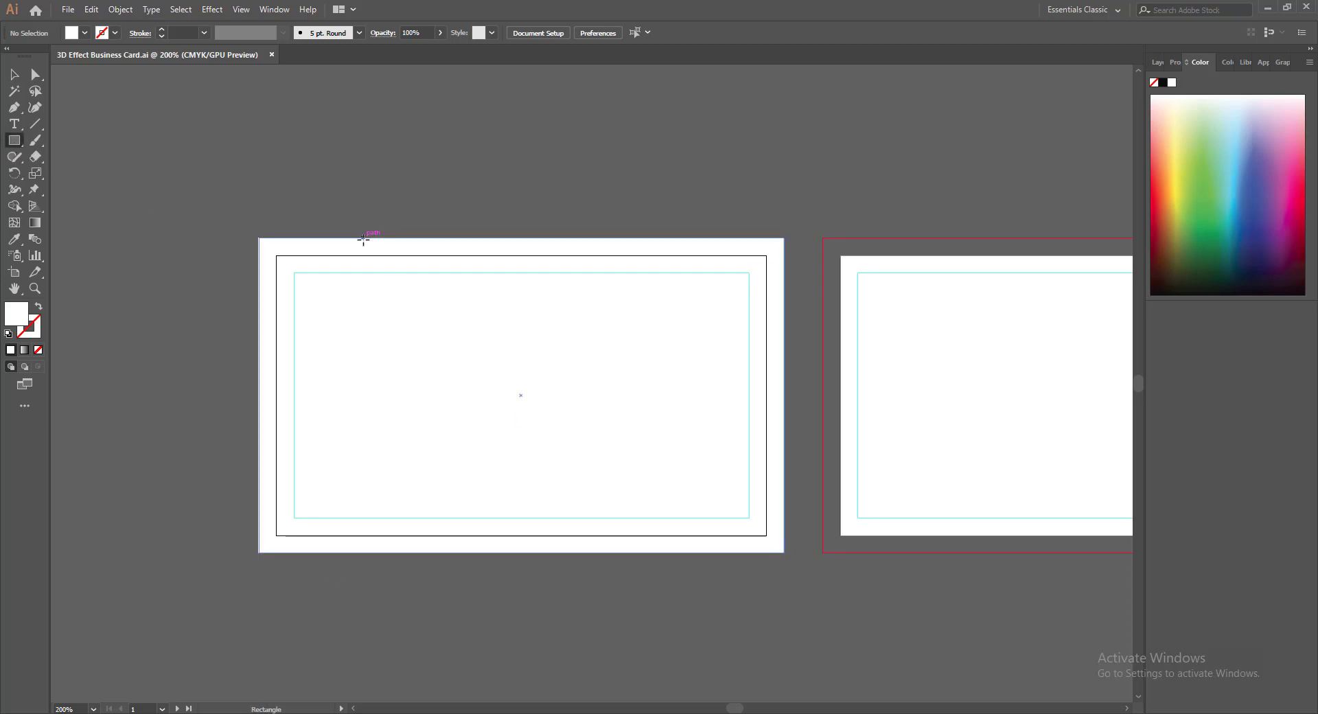
drag(363, 238, 660, 366)
key(v)
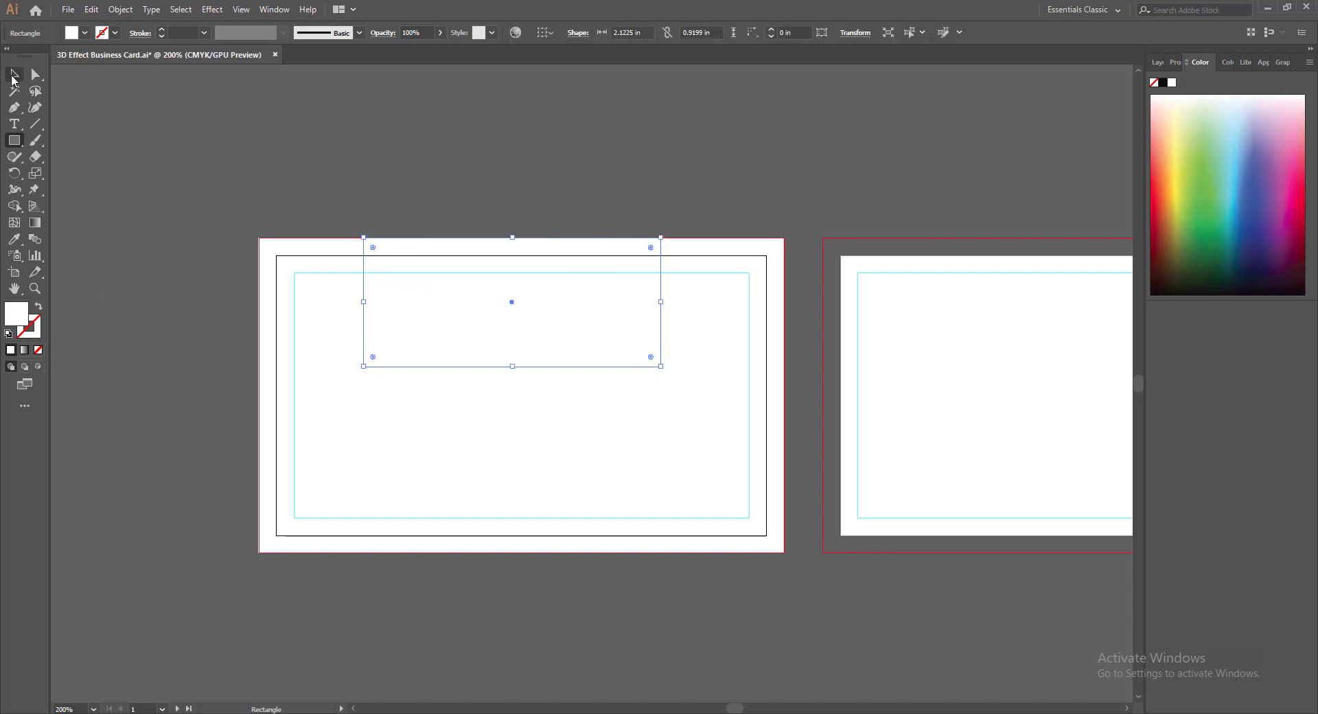
Fill the new rectangle at the top bleed edge with the red C61305
double_click(20, 318)
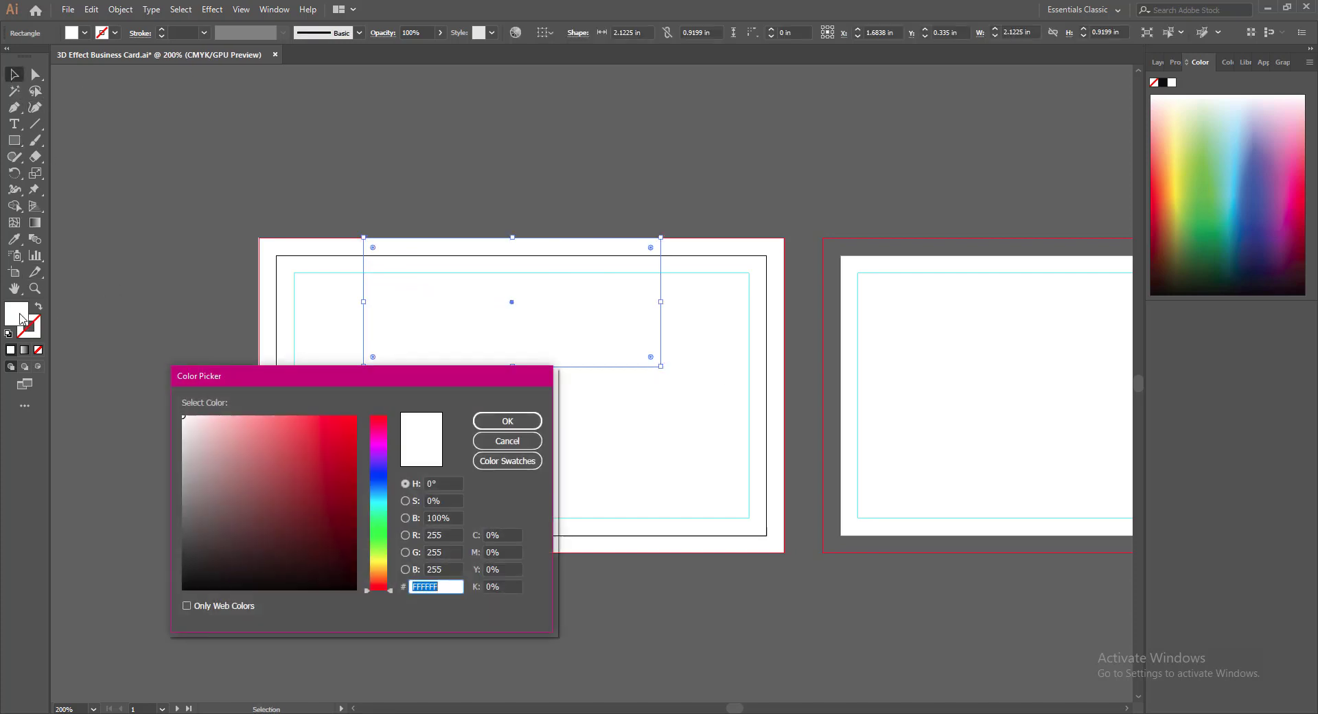
click(341, 445)
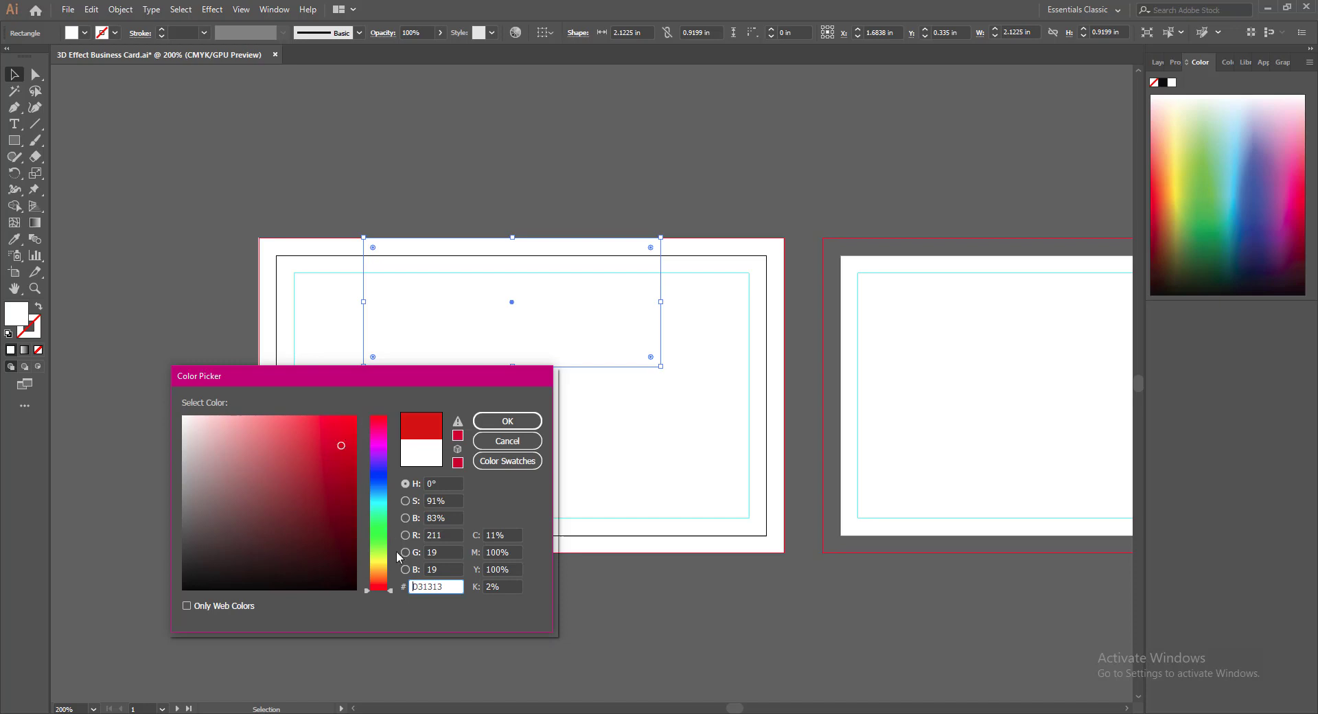
click(384, 583)
drag(389, 588, 392, 582)
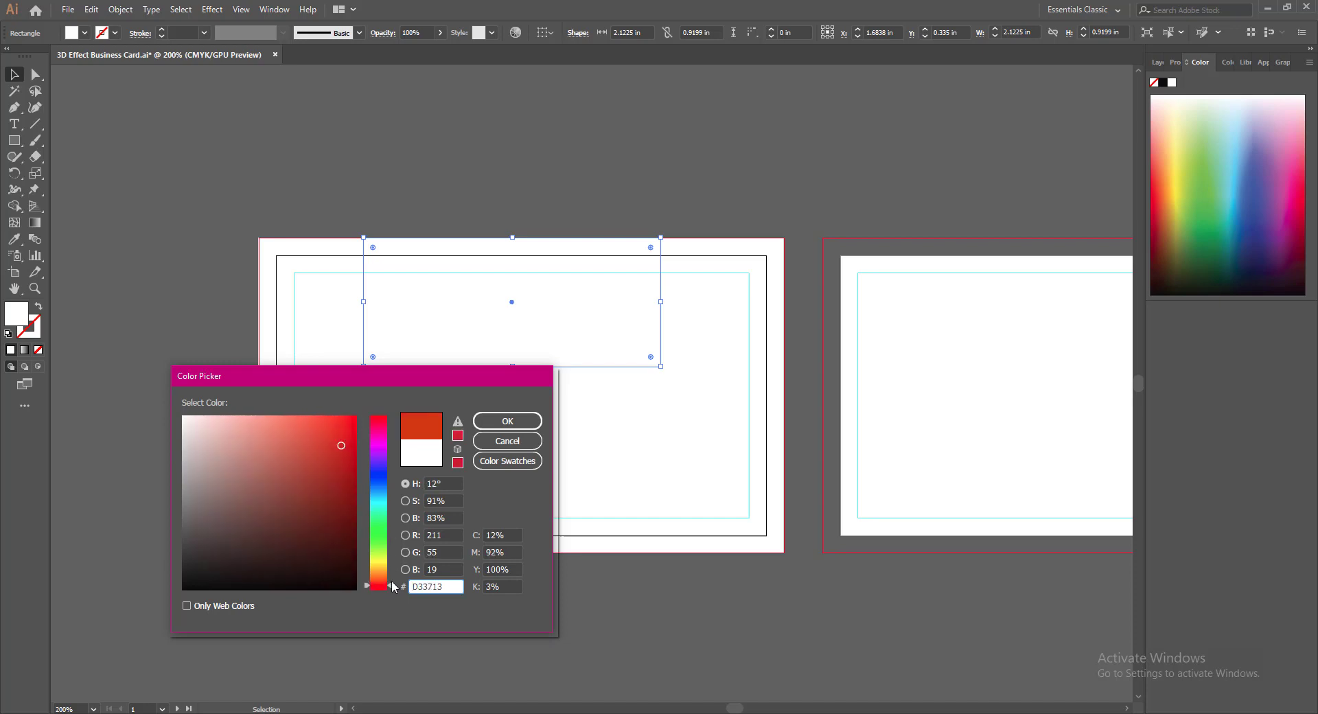
click(325, 423)
click(349, 448)
drag(390, 584, 390, 587)
click(327, 418)
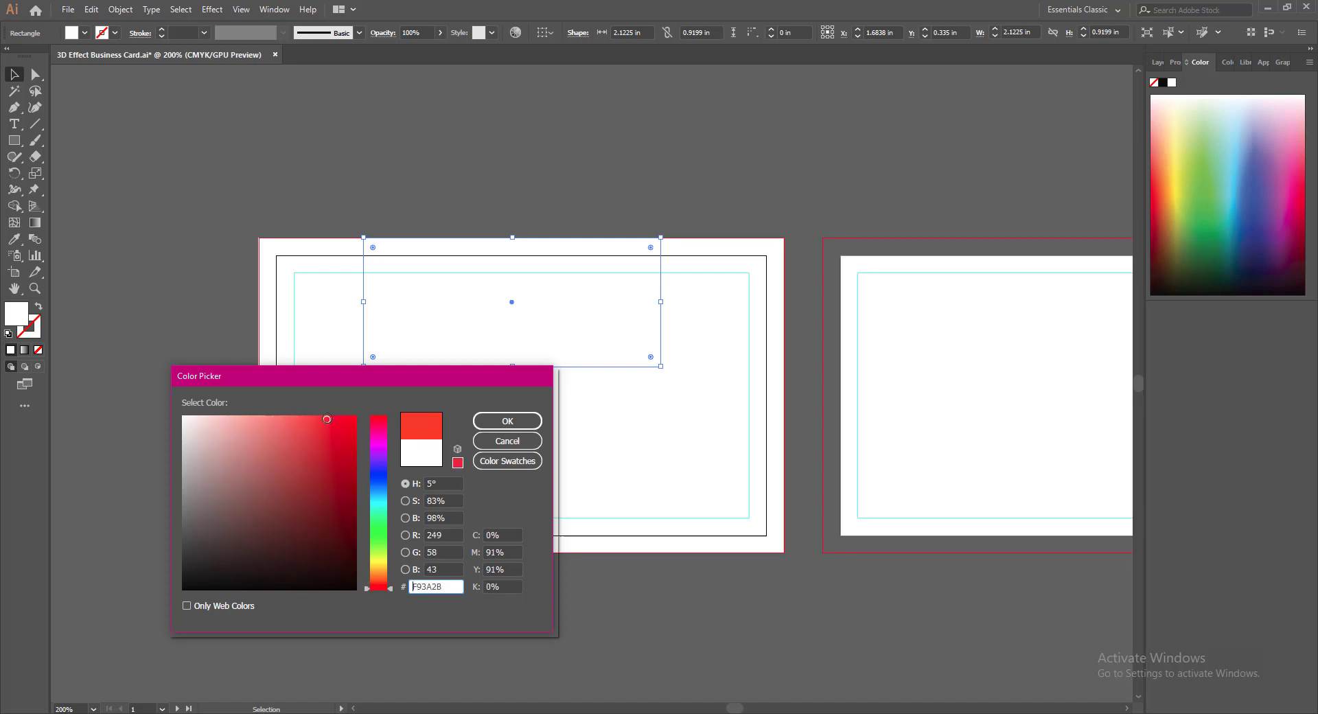
drag(337, 420, 351, 475)
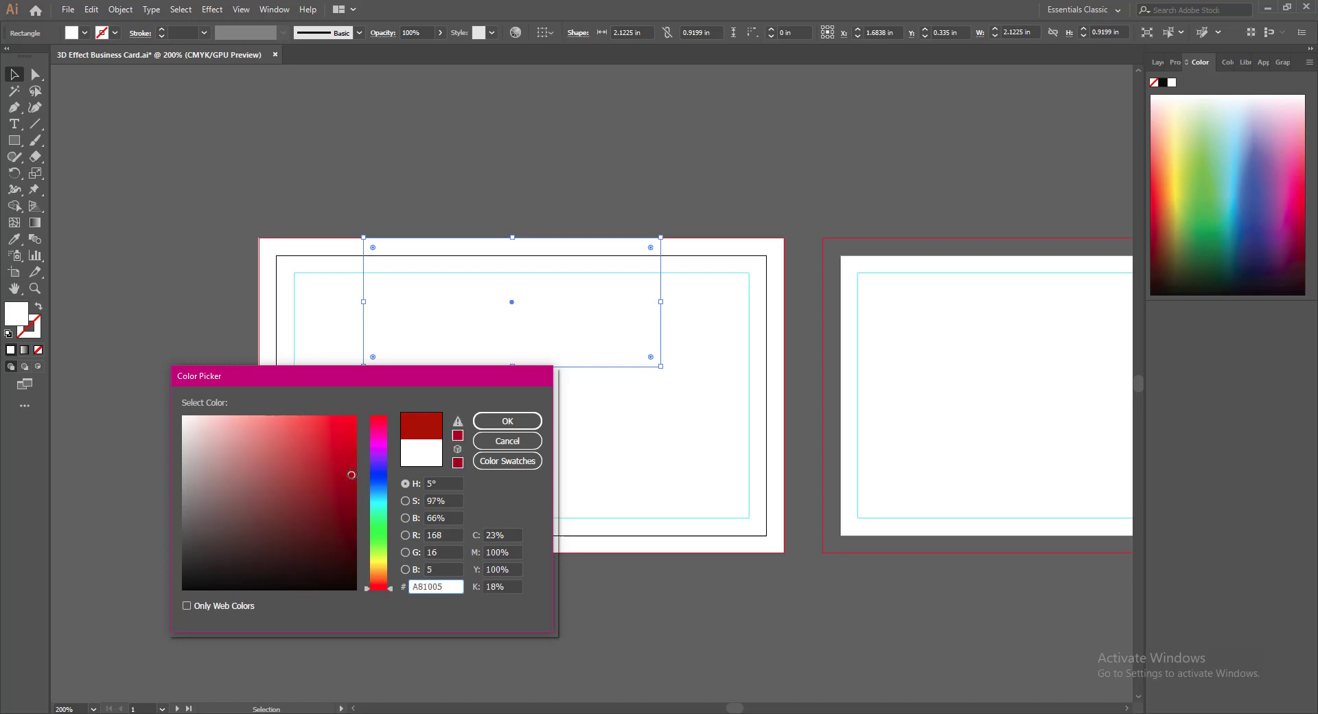
click(458, 435)
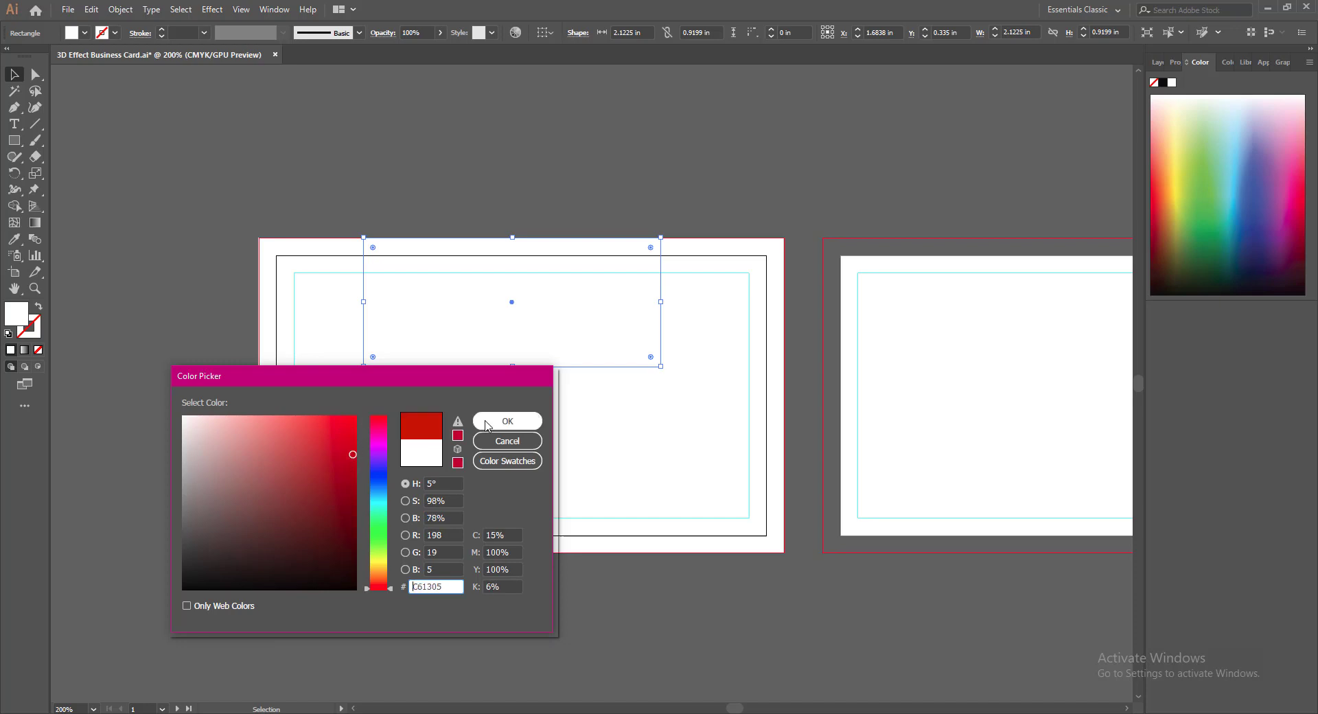
click(507, 421)
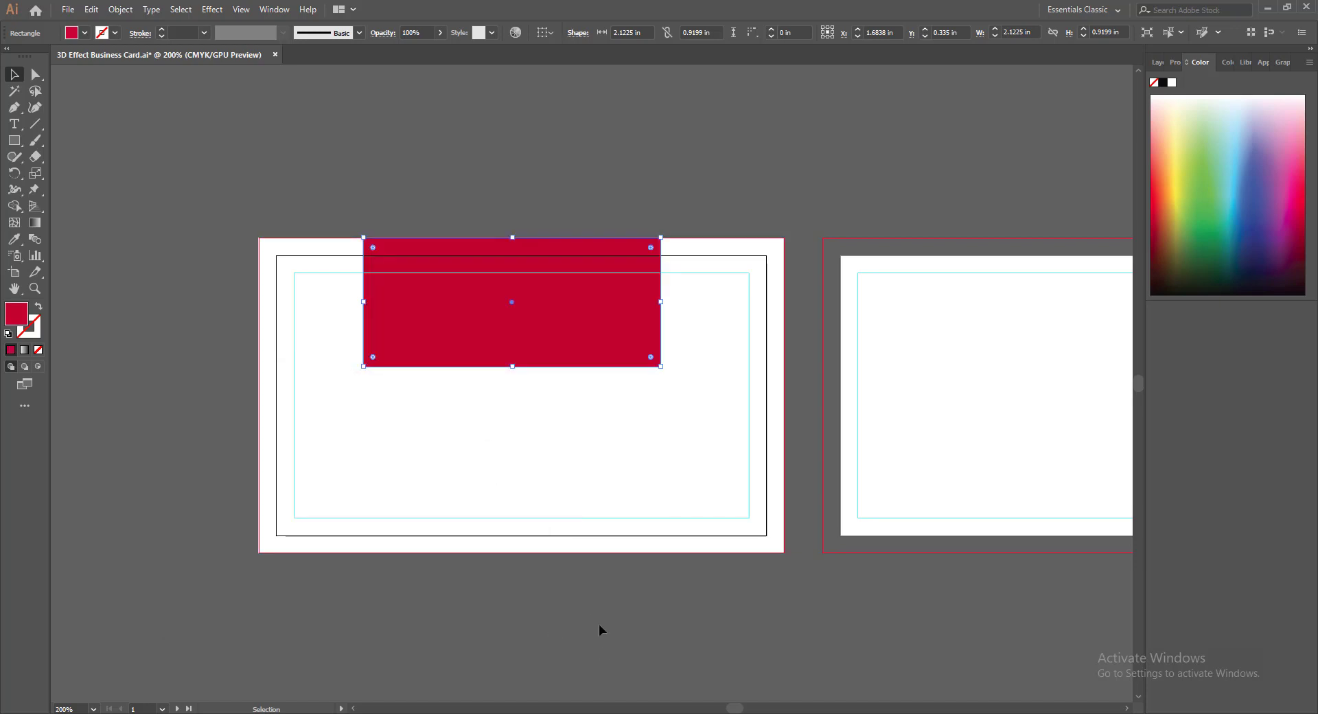
Change the rectangle's fill to a slightly brighter red and save the document
double_click(15, 315)
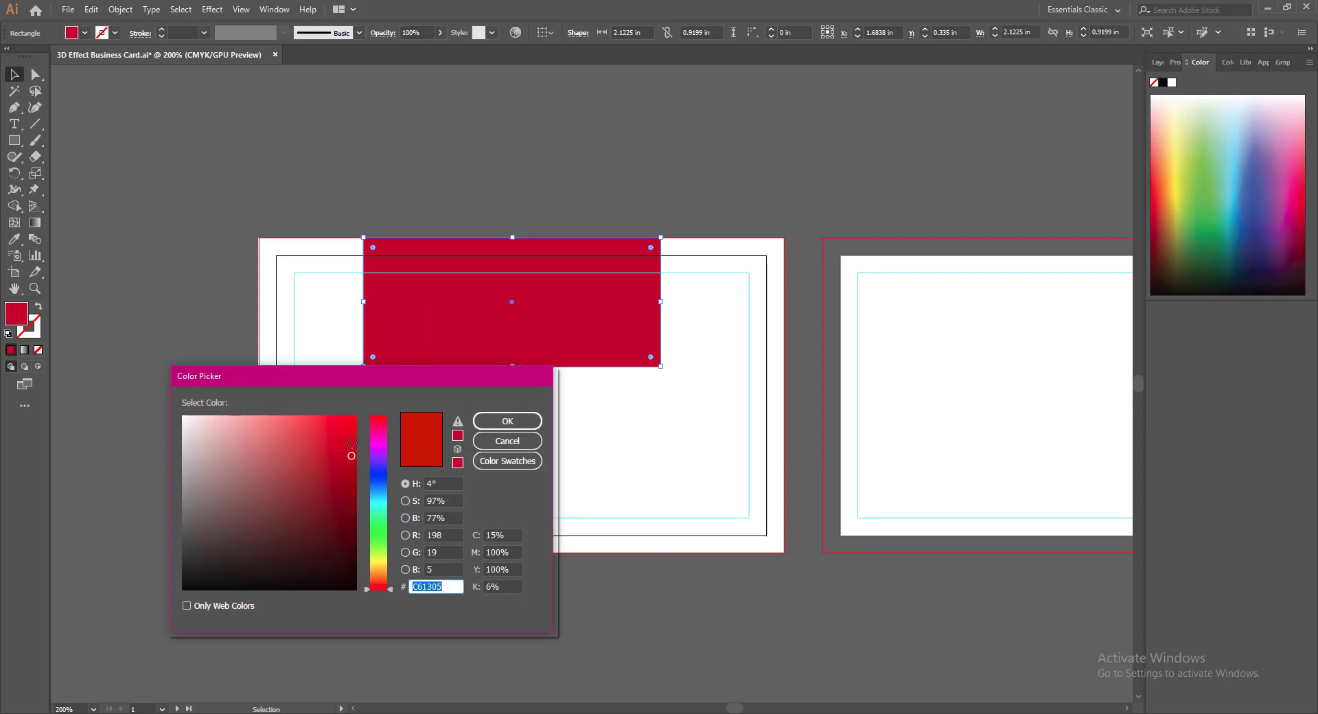
click(351, 442)
click(484, 425)
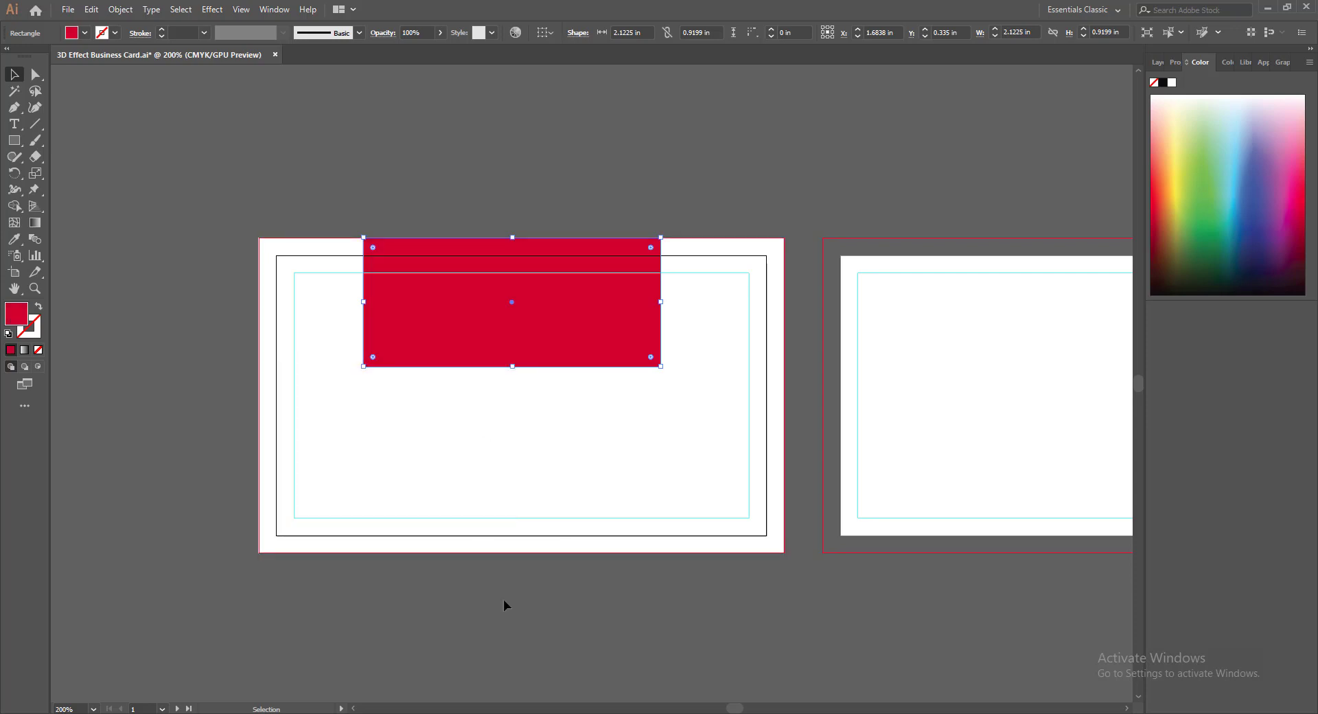
click(504, 601)
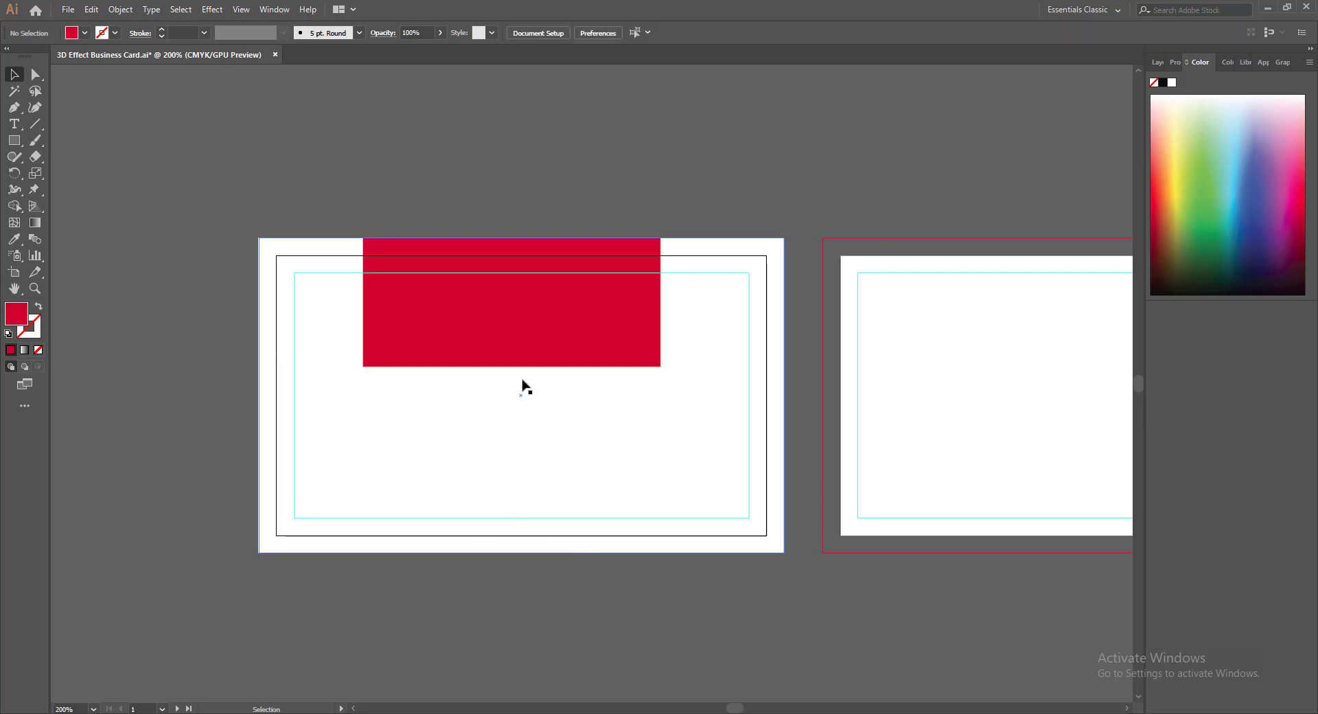
key(ctrl+s)
Stretch the red rectangle slightly taller by lowering its bottom edge
click(488, 331)
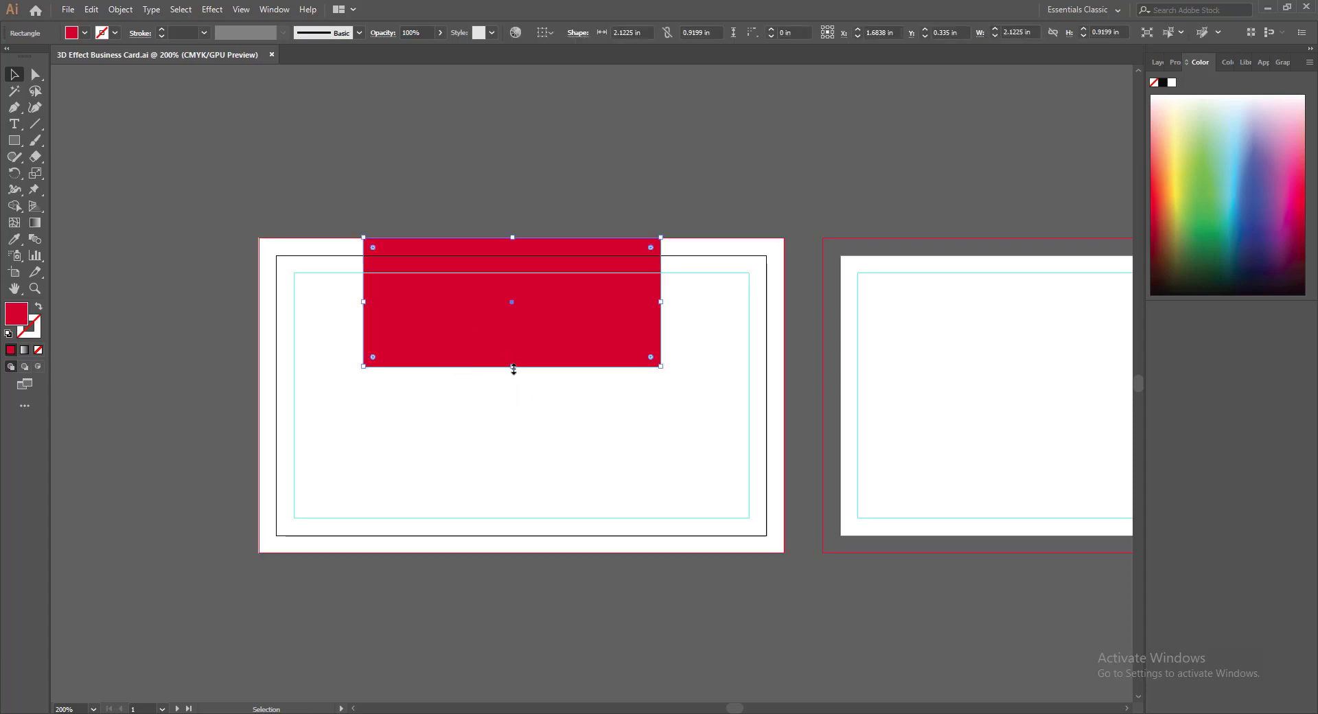
drag(513, 370, 515, 382)
click(543, 653)
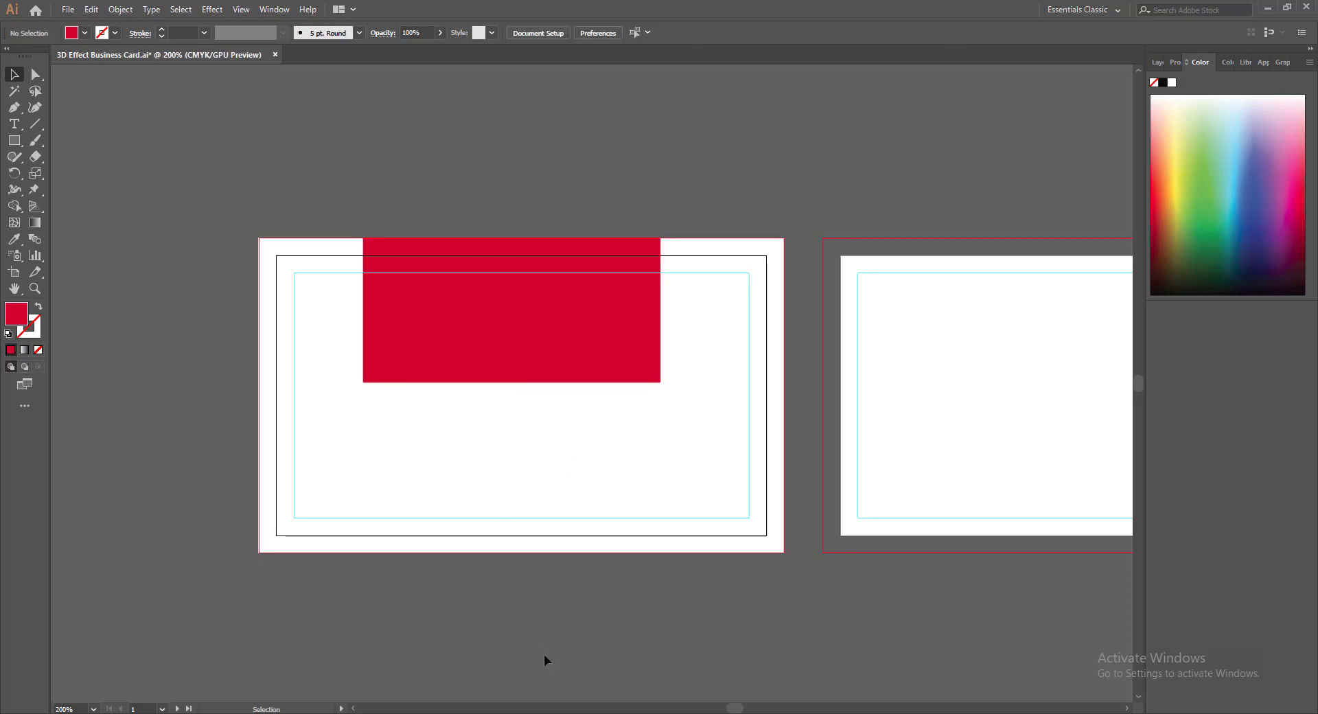
Draw a red rectangle about 0.63 by 0.95 in at the first artboard's upper-left bleed corner and copy it to the upper-right corner
click(14, 140)
drag(259, 238, 346, 371)
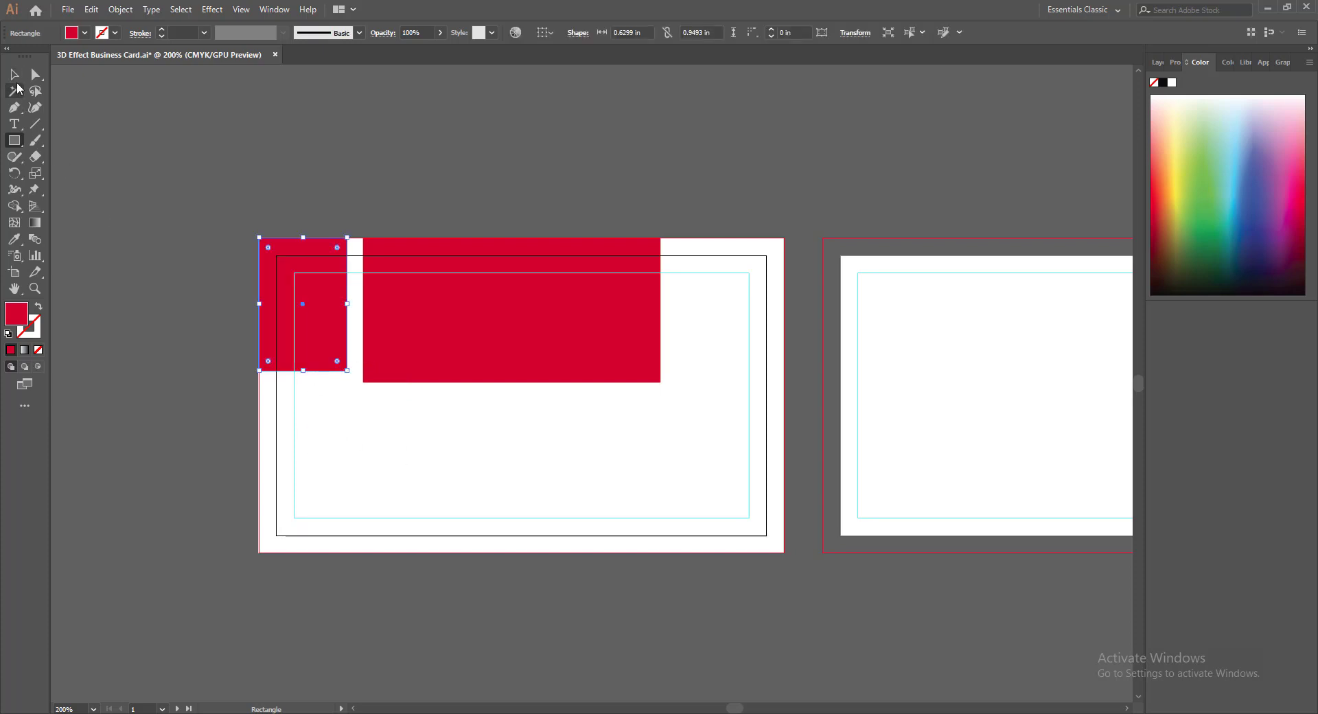
click(14, 74)
click(153, 370)
click(310, 328)
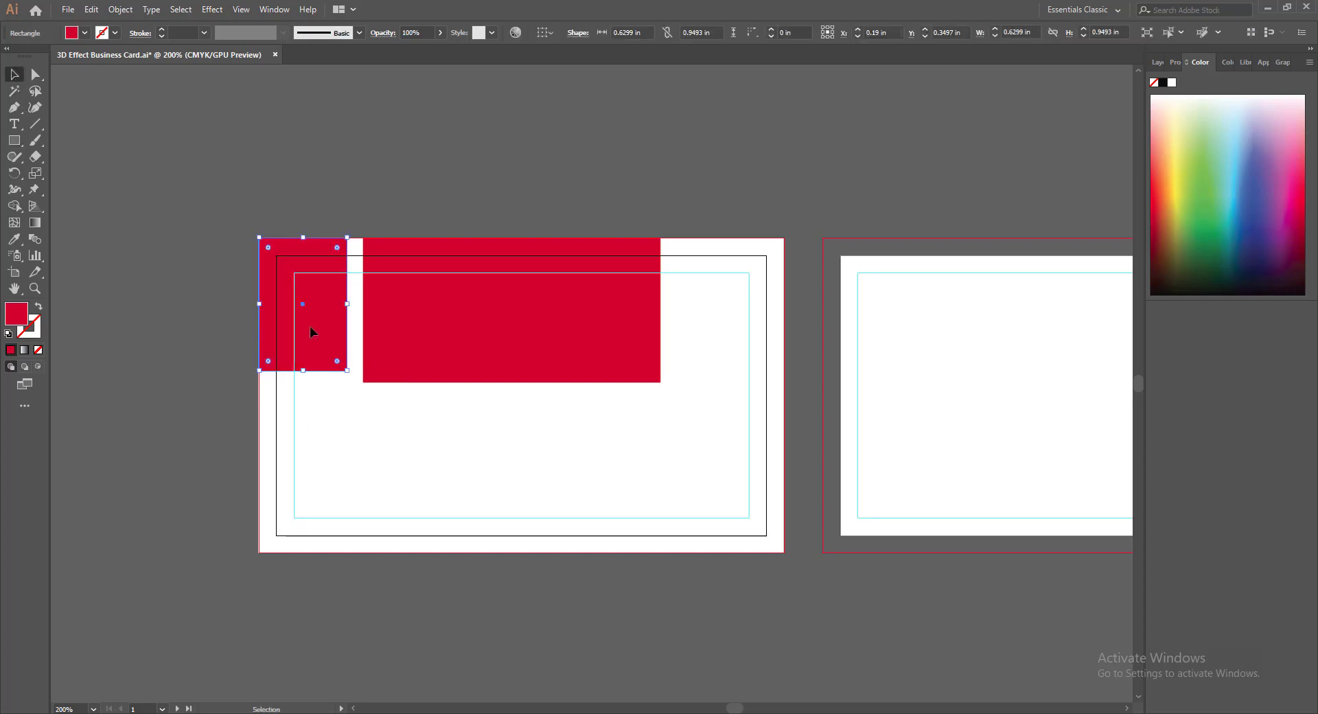
drag(310, 327, 747, 327)
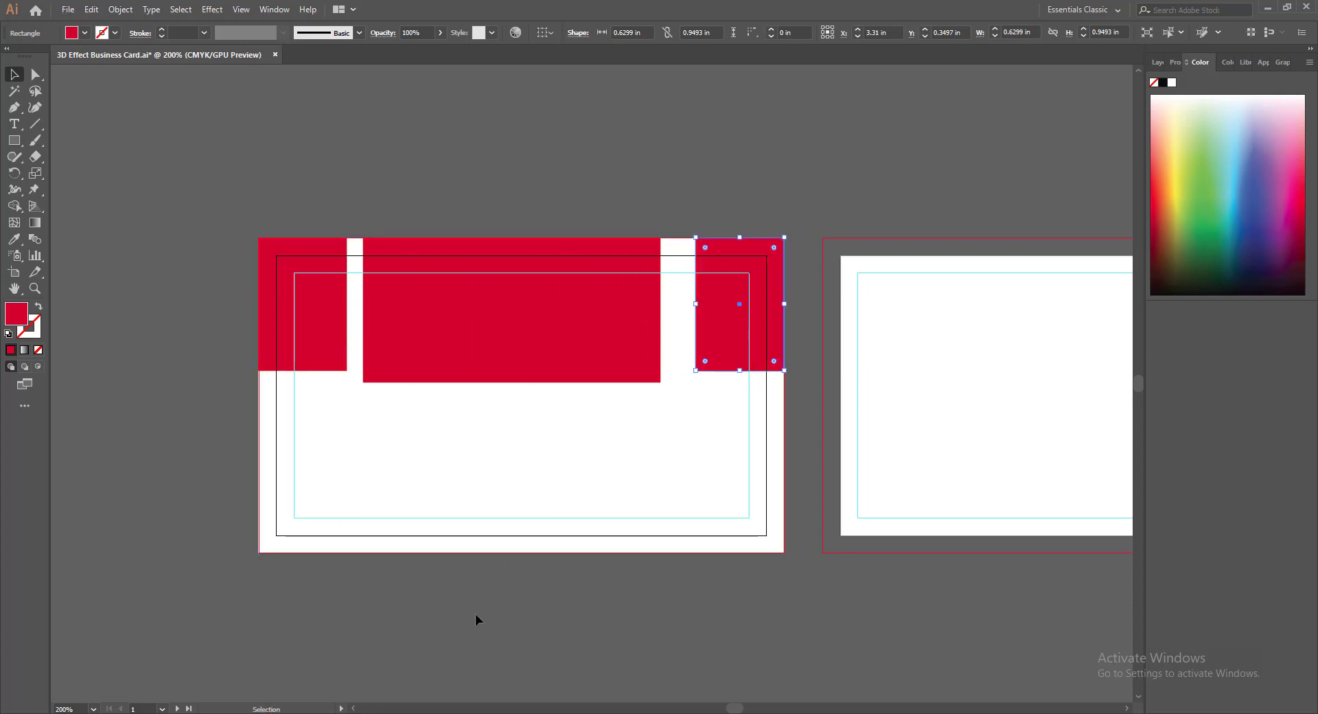
Nudge the large middle red rectangle to the right to centre it between the two corner rectangles, and save the document
click(465, 332)
key(Right)
key(Right)
key(Right)
key(Right)
key(Right)
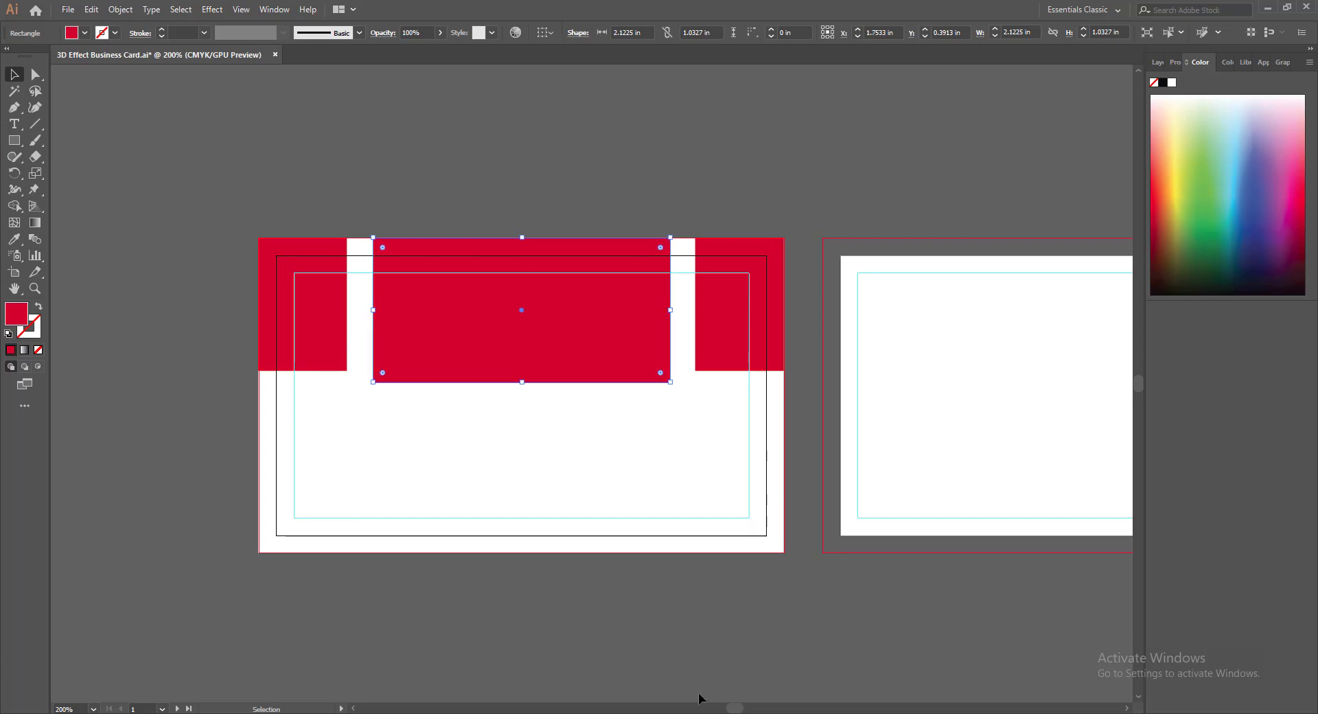
key(Left)
key(Right)
key(Right)
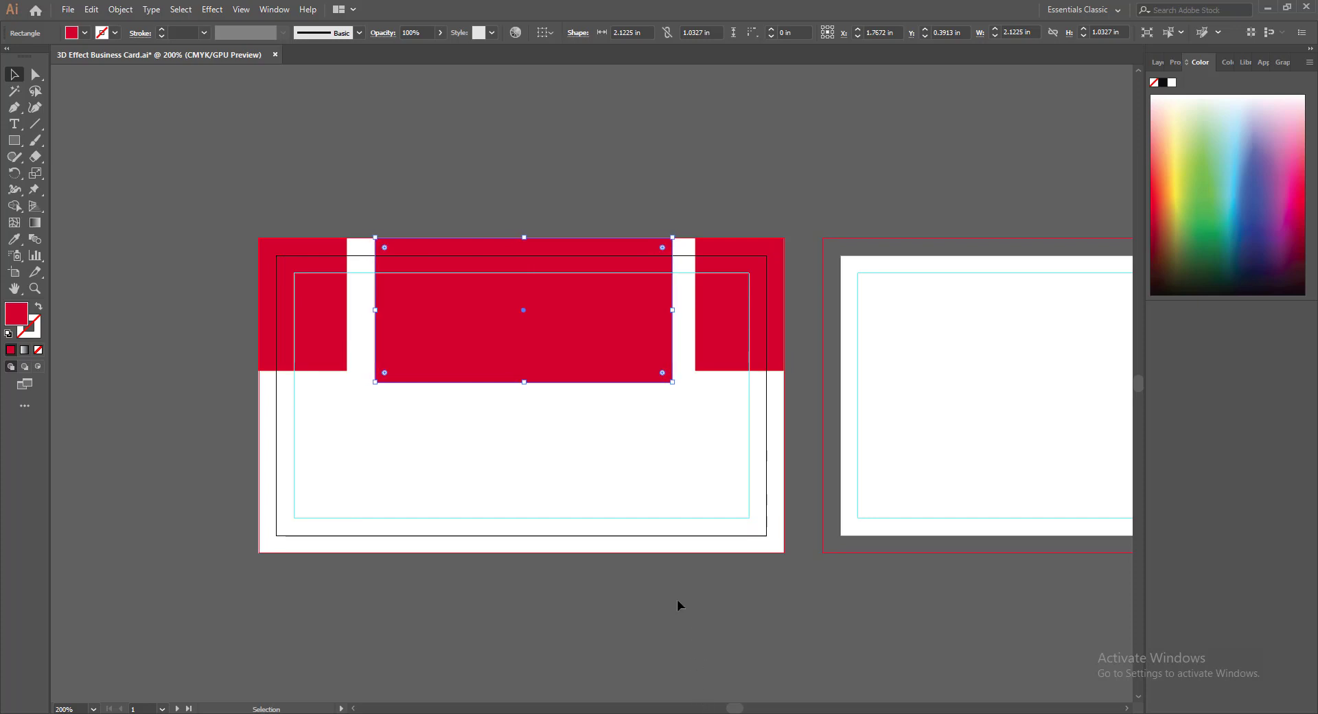
key(Left)
click(686, 622)
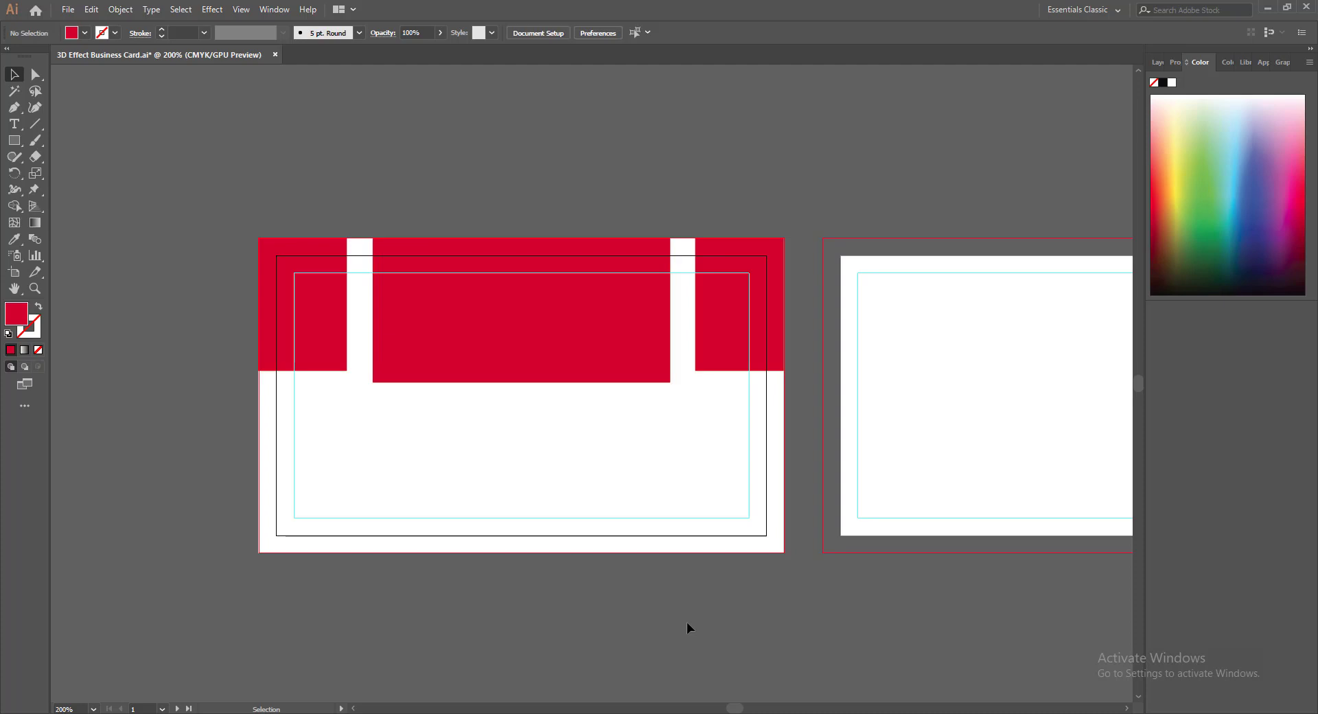
key(a)
key(ctrl+s)
Narrow the middle red rectangle from both sides to about 2.05 in wide, leaving equal gaps beside it
click(536, 350)
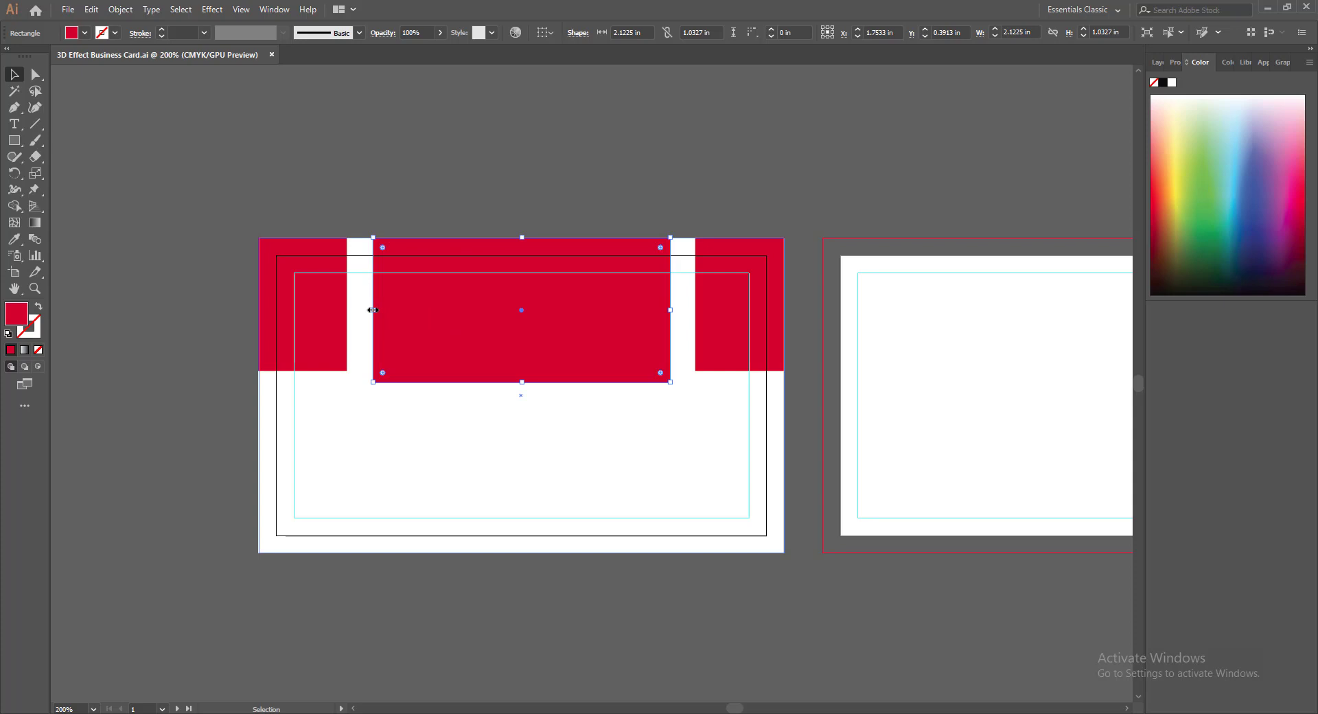
drag(373, 310, 376, 310)
drag(670, 310, 664, 309)
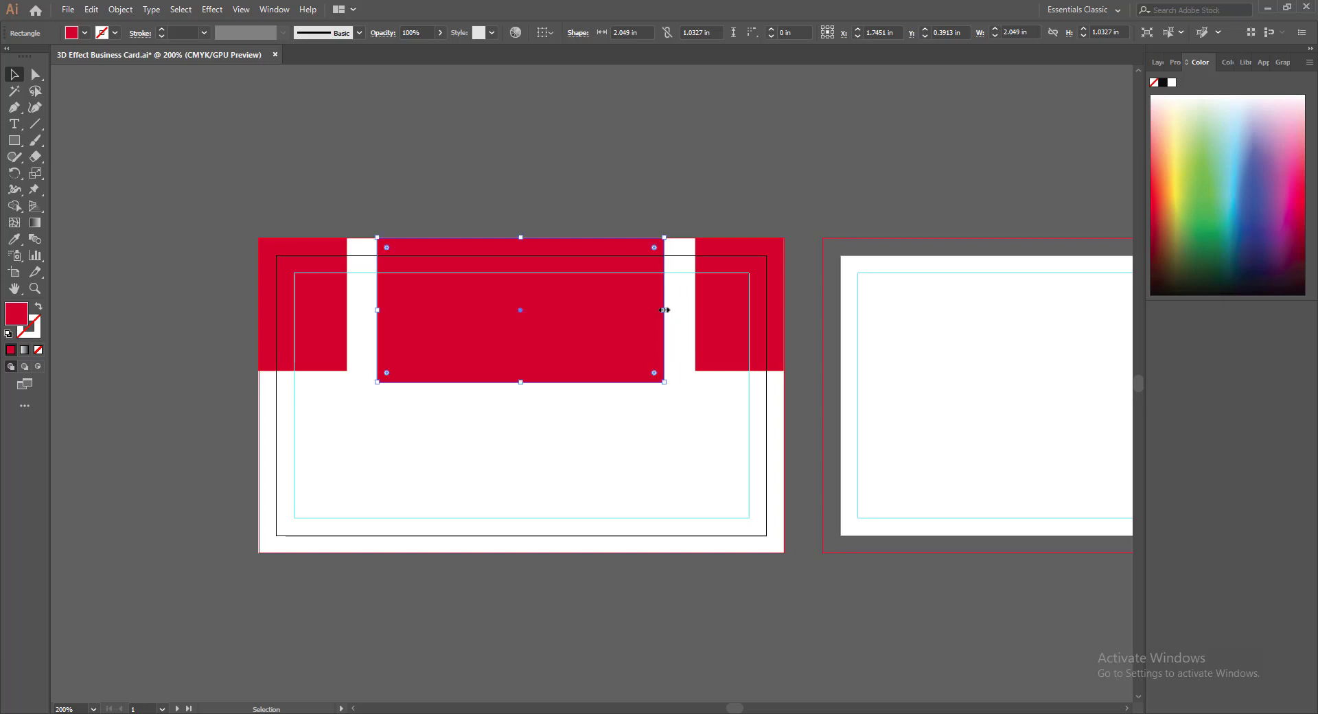
click(684, 639)
click(450, 327)
click(607, 597)
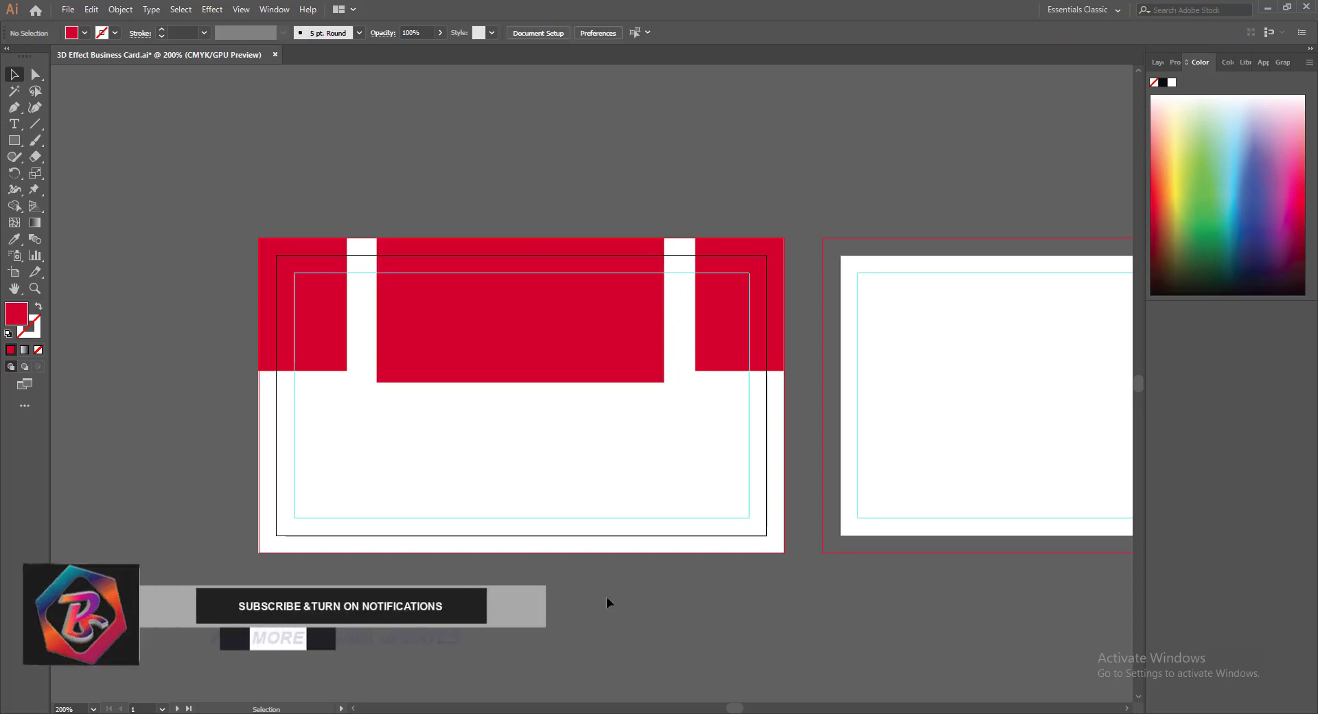
Draw a closed Pen tool shape about 0.22 by 1.03 in filling the left gap, with a slanted lower edge joining the rectangles' corners
click(15, 107)
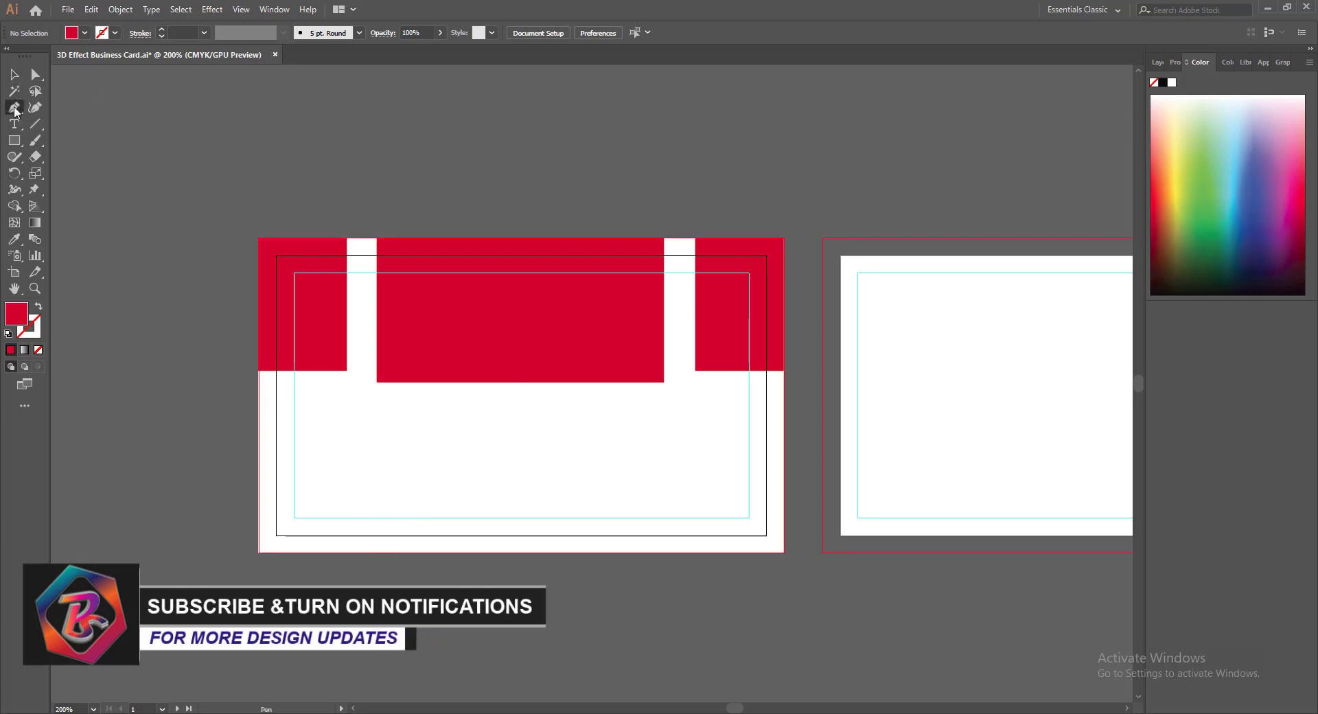
click(346, 370)
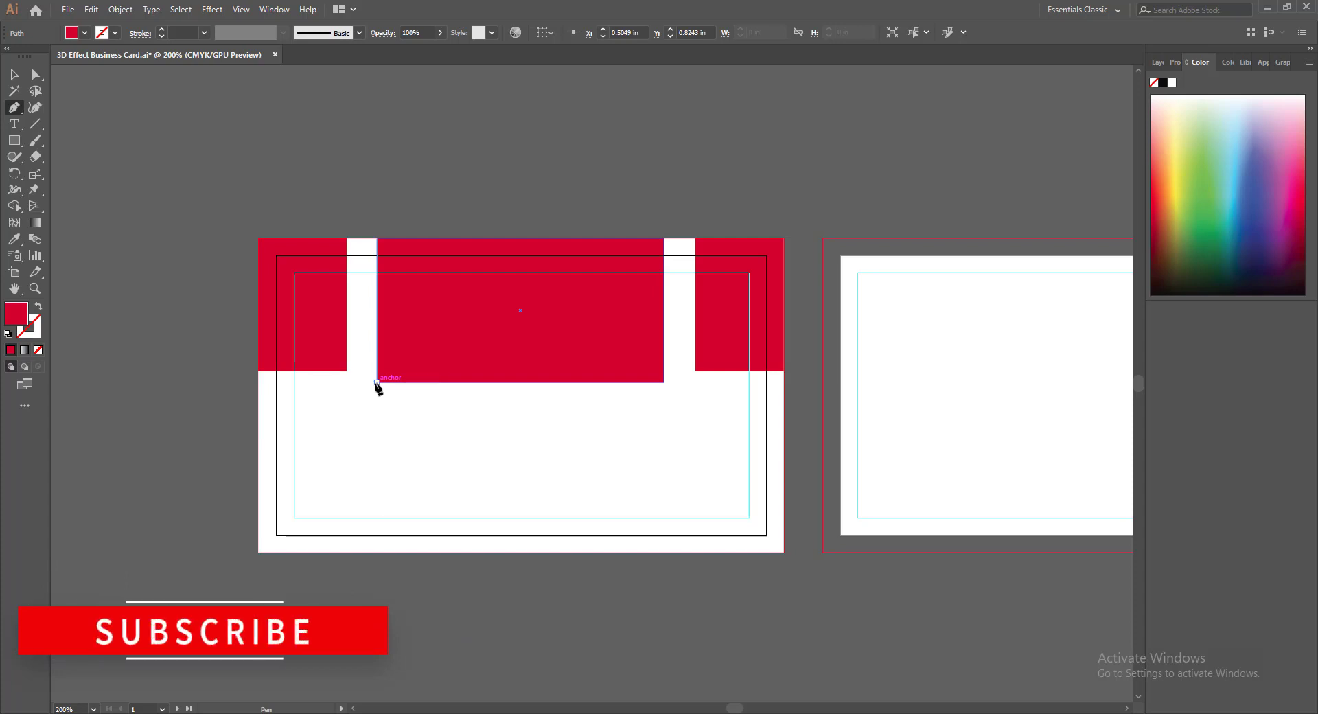
click(376, 381)
click(376, 237)
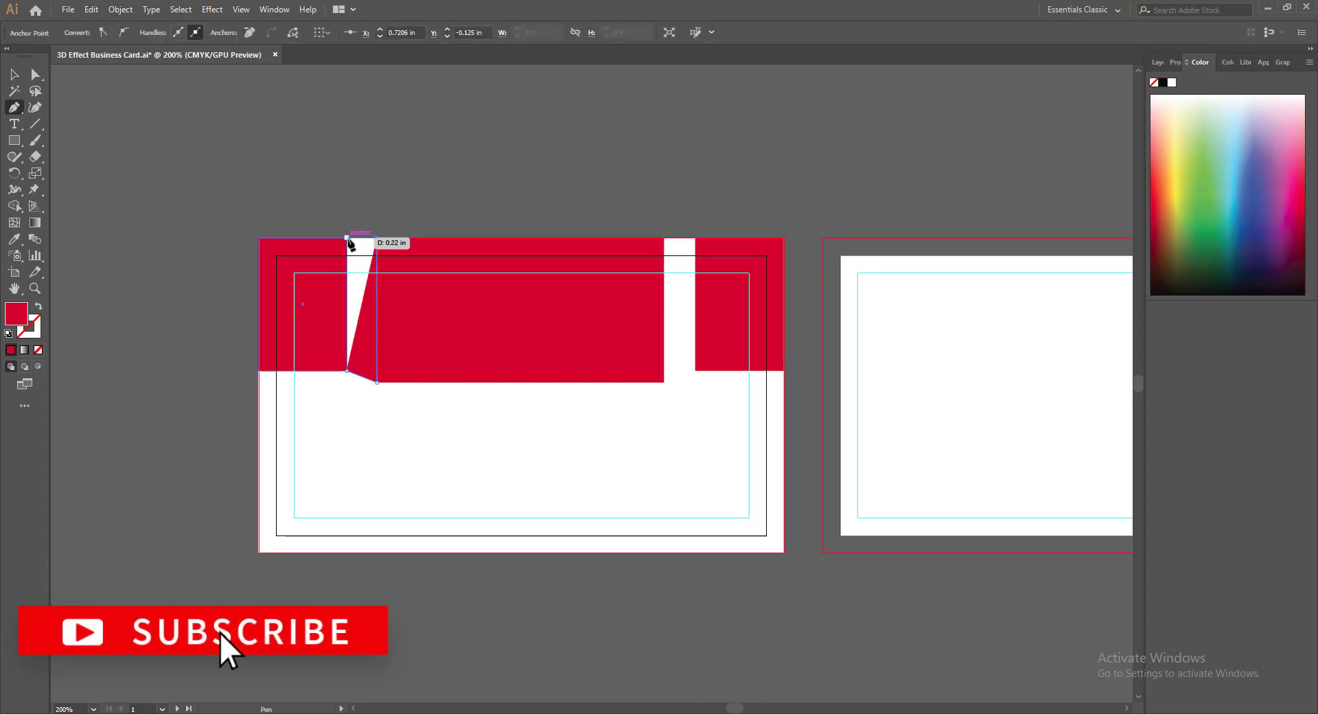
click(346, 238)
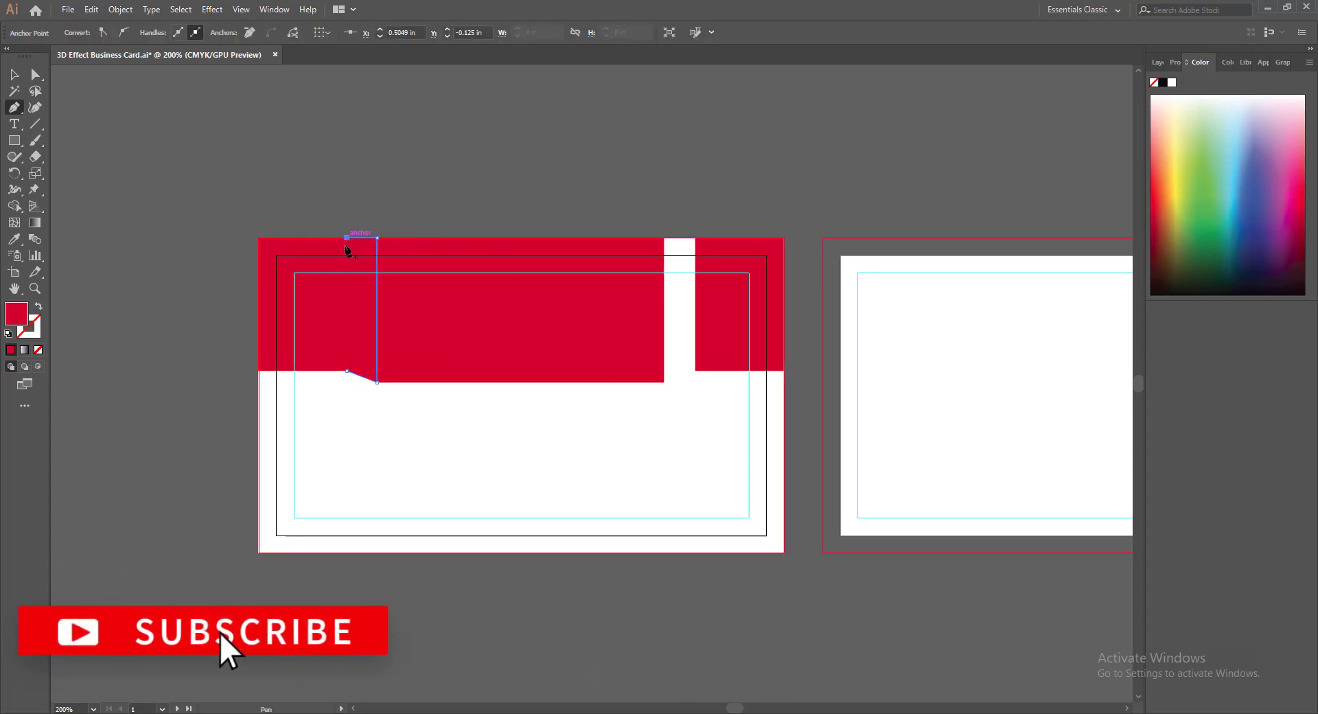
click(346, 370)
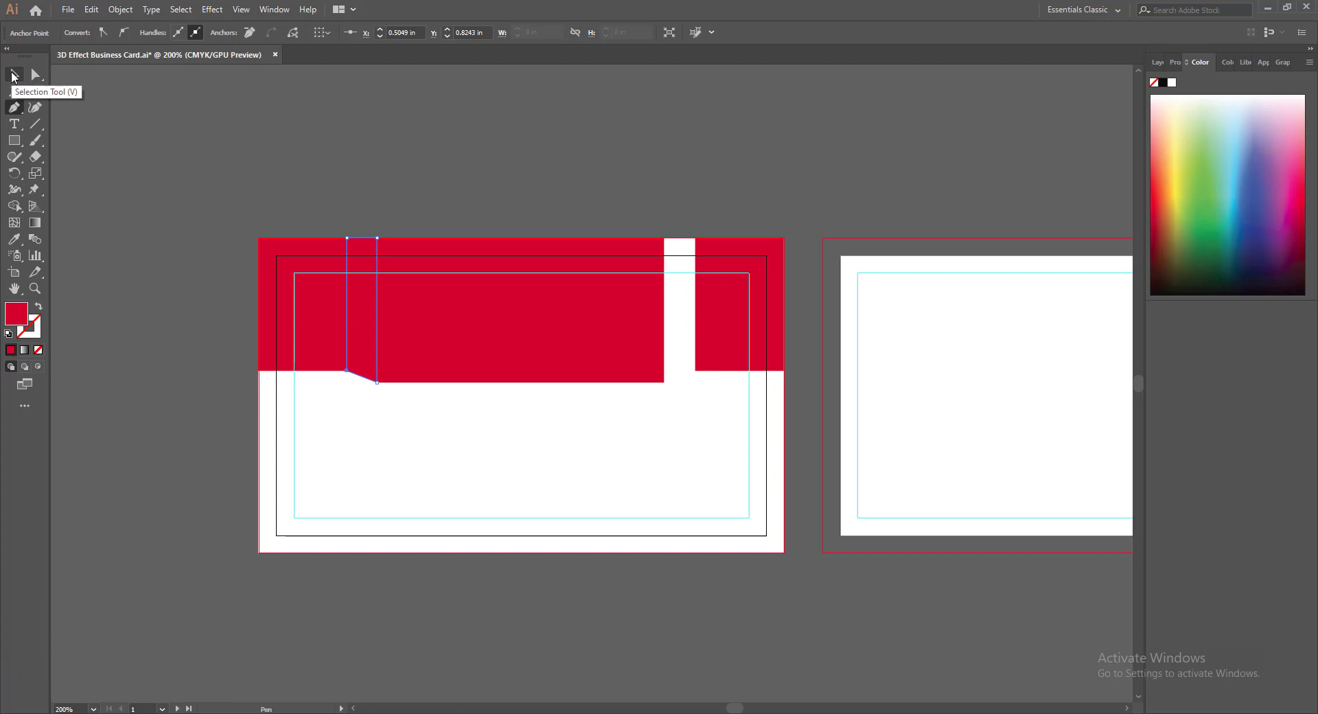
Fill the new slanted fold shape with the dark red 630200 and save the document
click(13, 76)
double_click(17, 314)
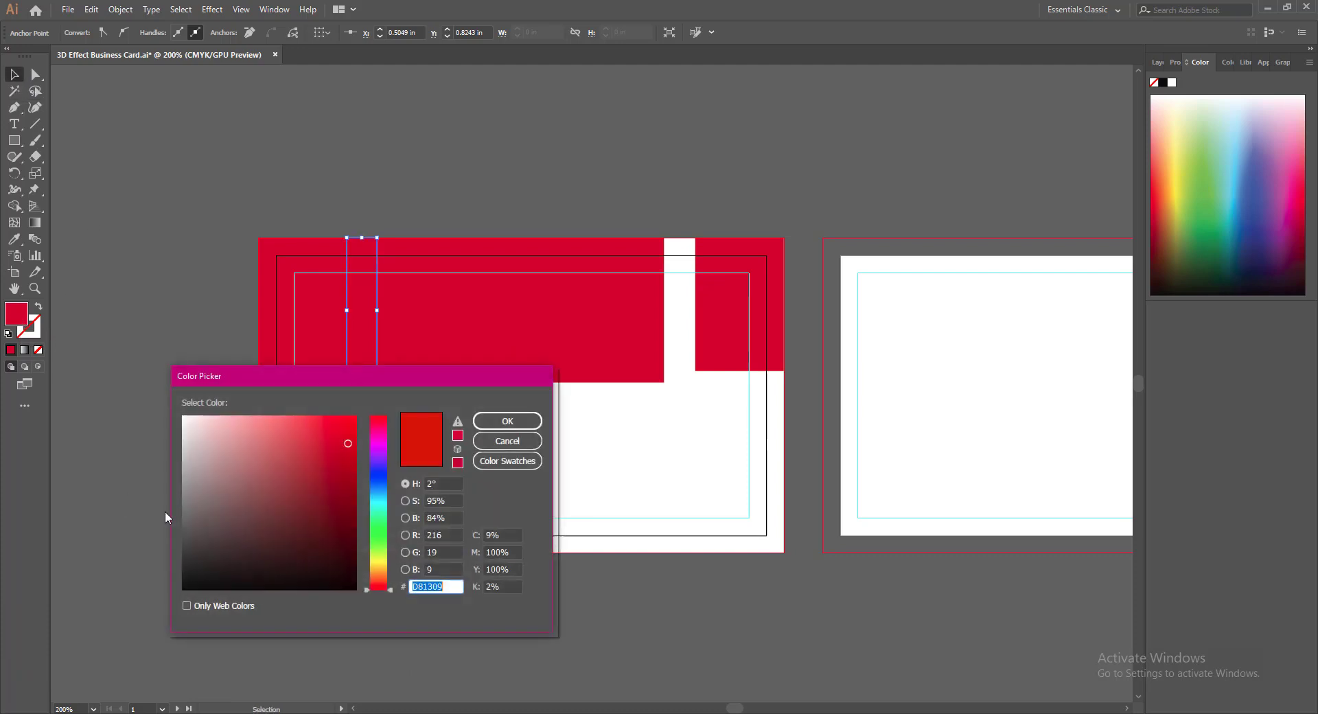
drag(347, 515, 357, 522)
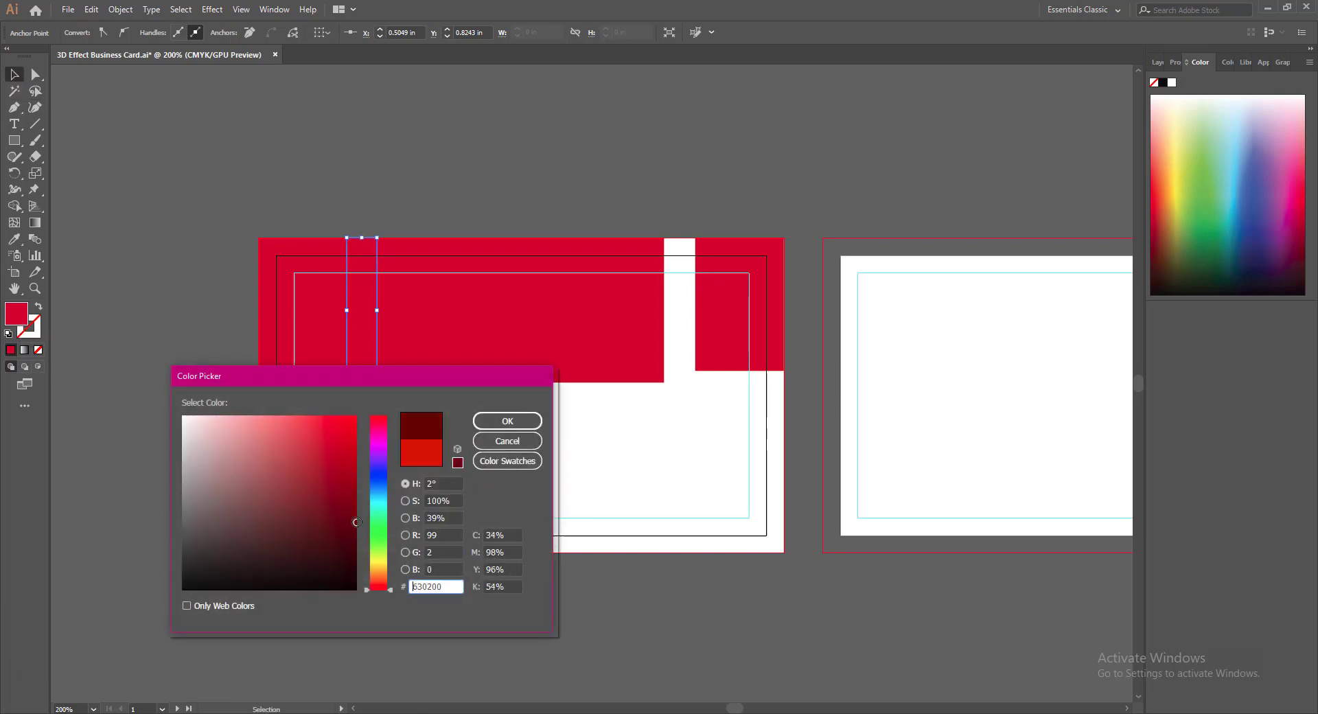
click(525, 422)
click(134, 376)
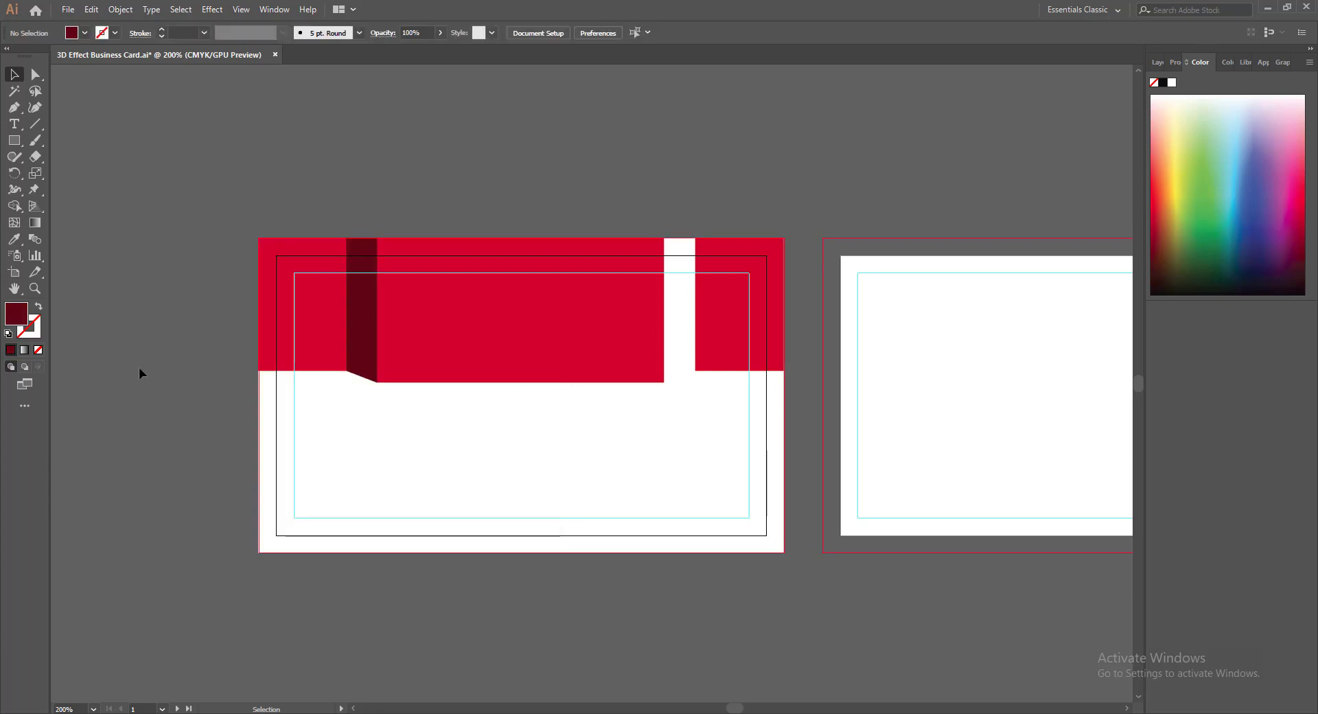
key(ctrl+s)
Try the less saturated brownish red 602424 as the fold shape's fill
click(362, 323)
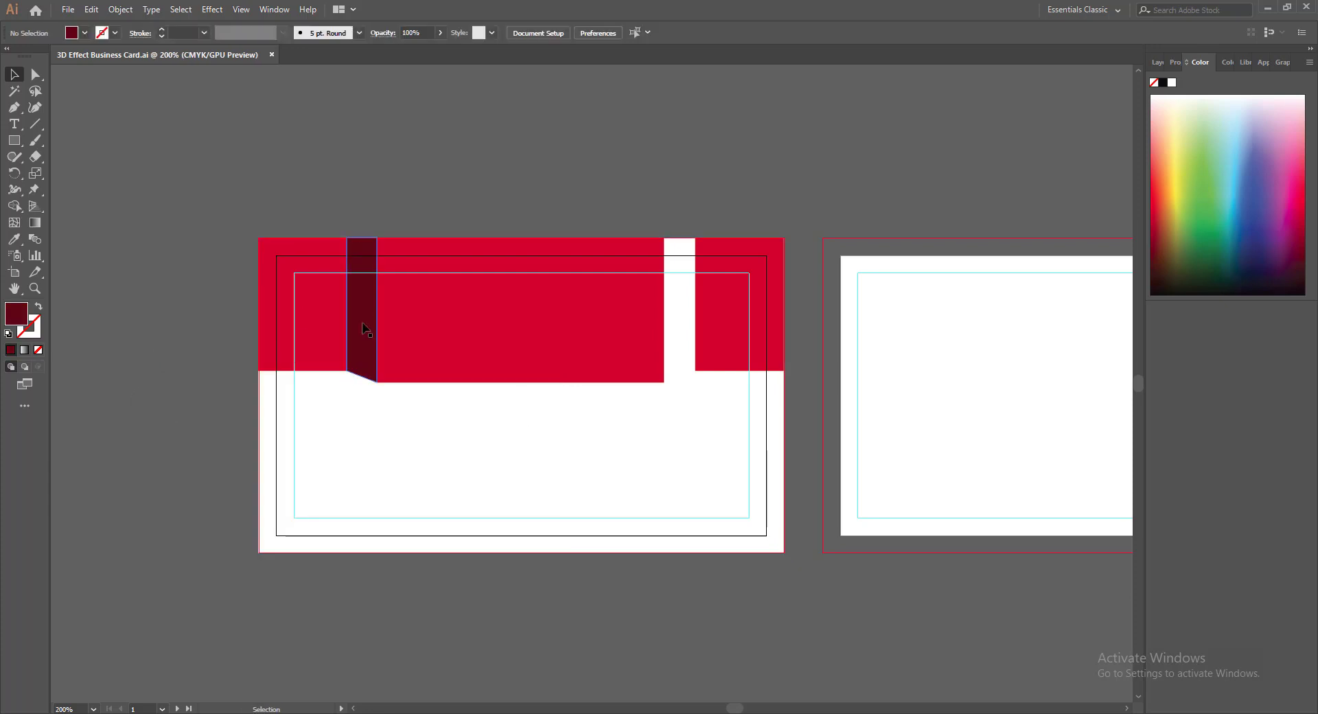
double_click(18, 321)
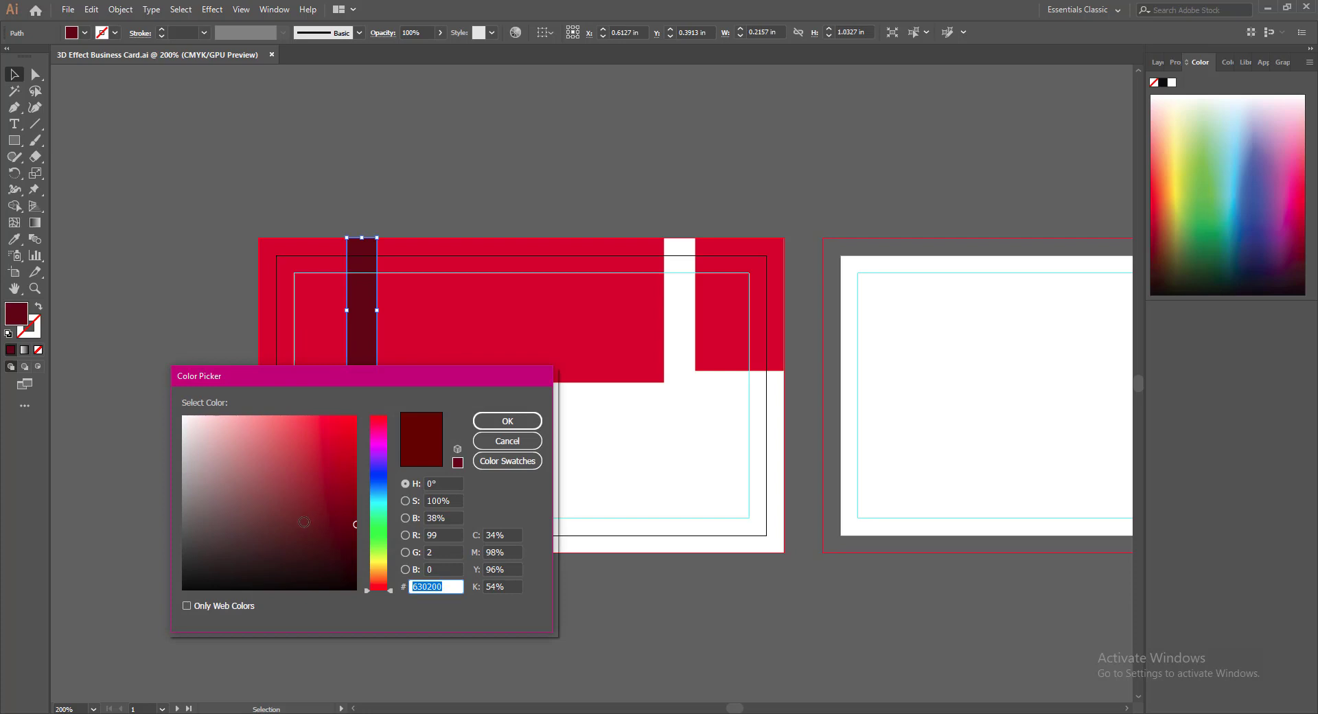
click(303, 522)
drag(301, 522, 292, 524)
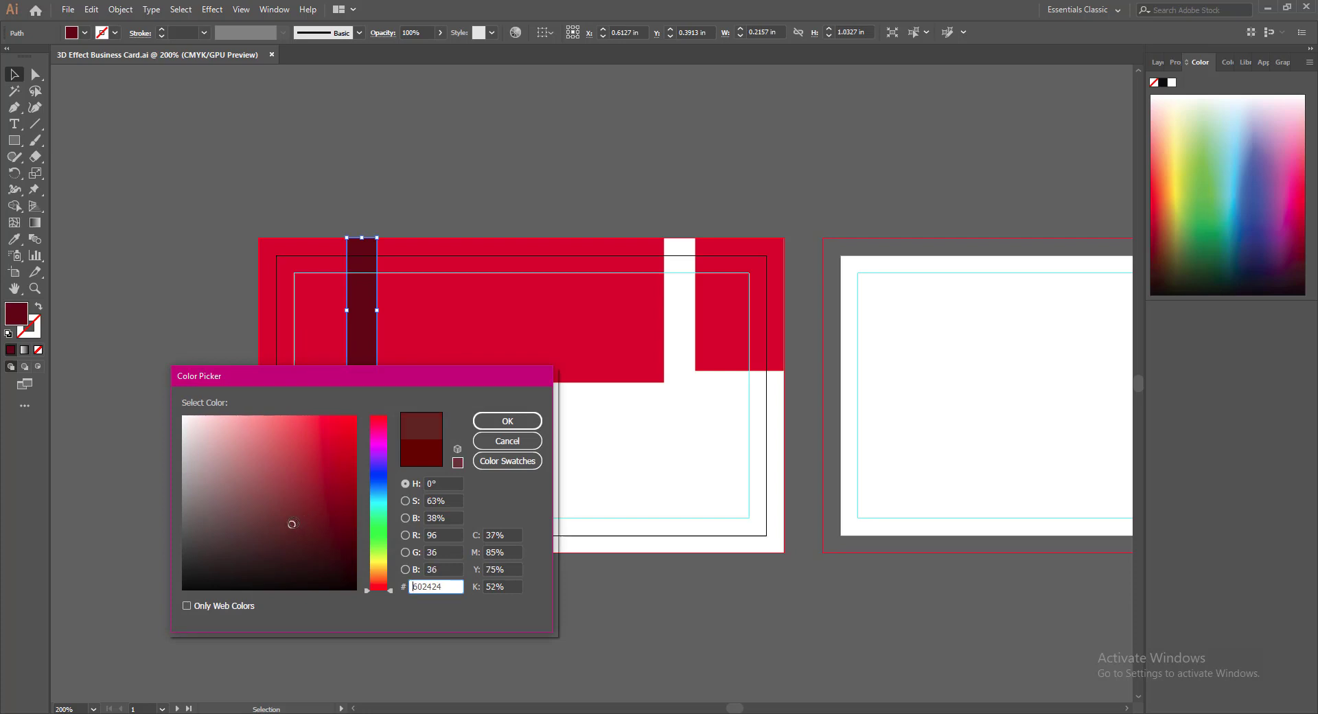
click(507, 420)
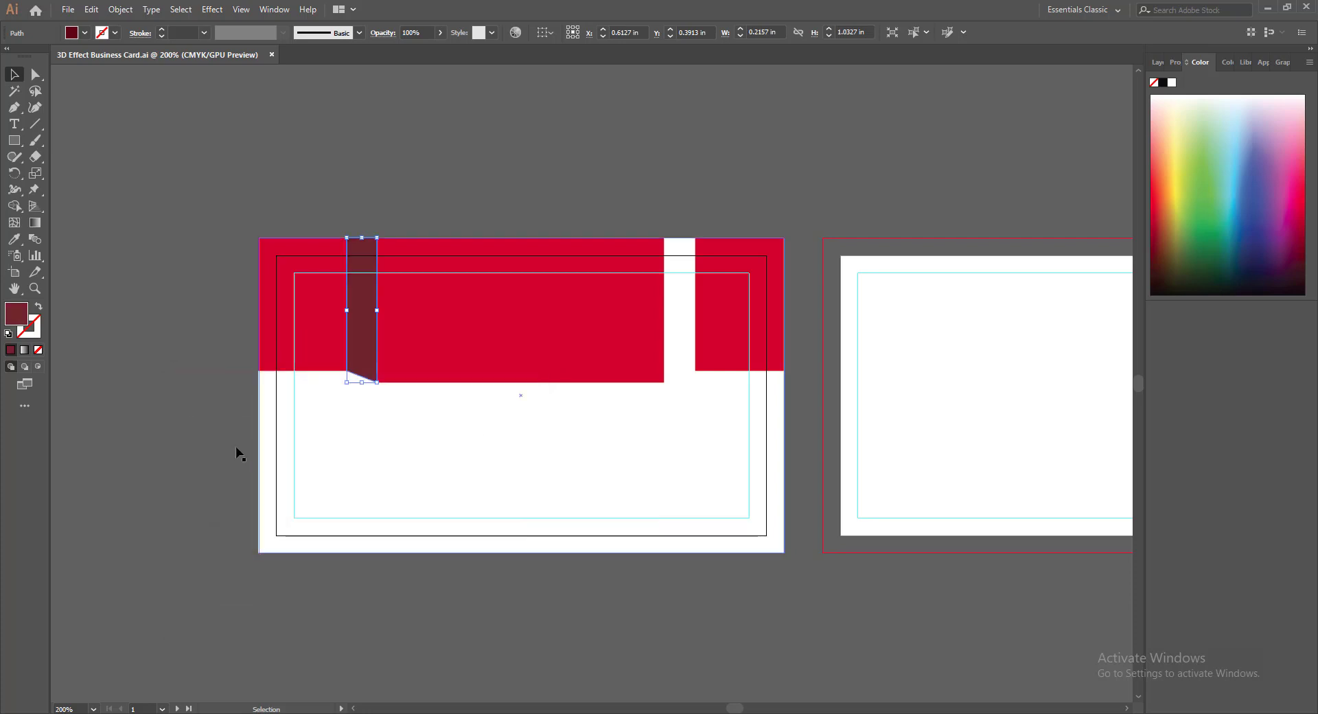
click(175, 452)
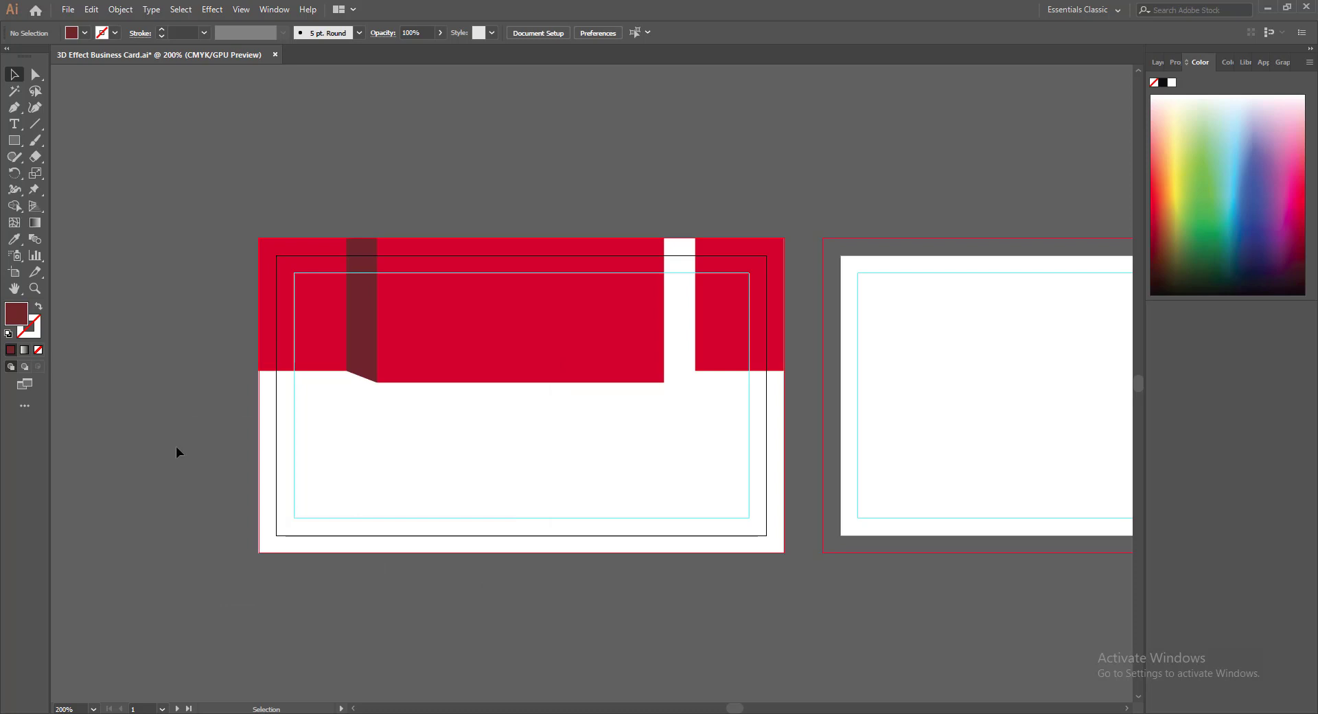
Try other dark red shades for the left fold shape and apply a slightly darker muted maroon
click(360, 343)
double_click(16, 314)
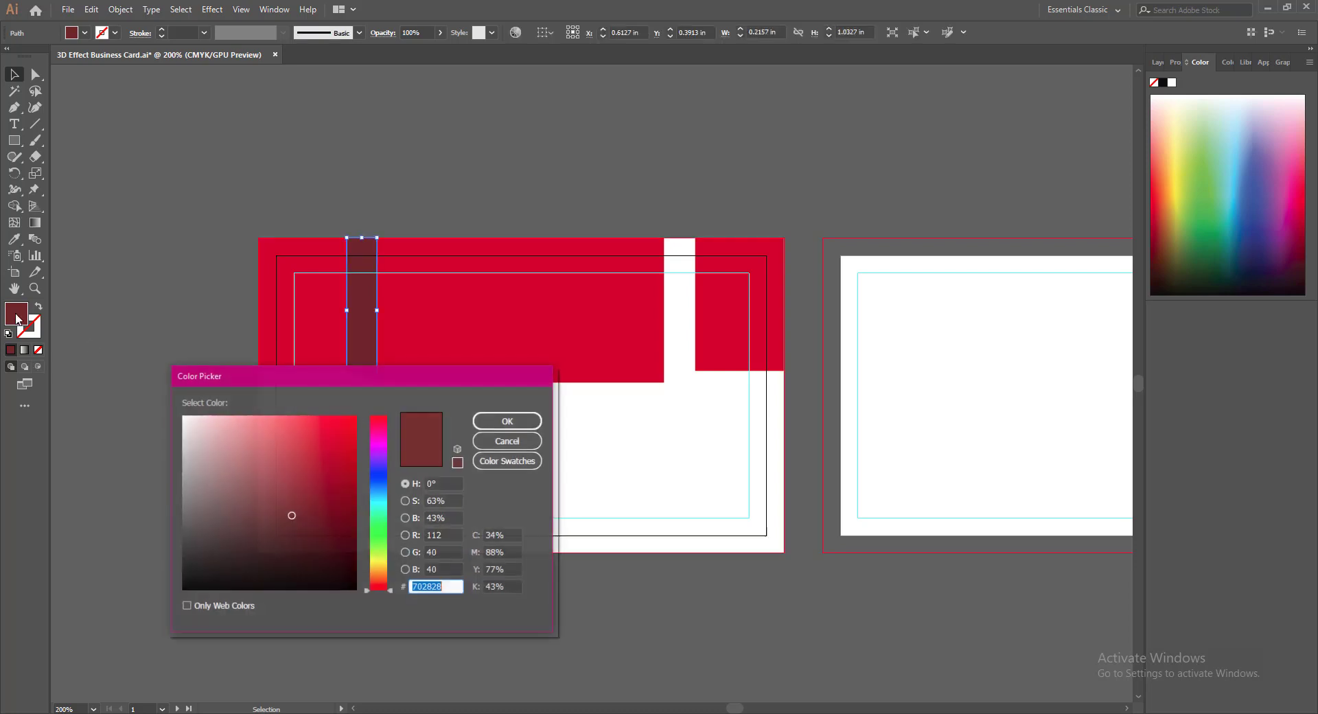
click(353, 513)
click(308, 502)
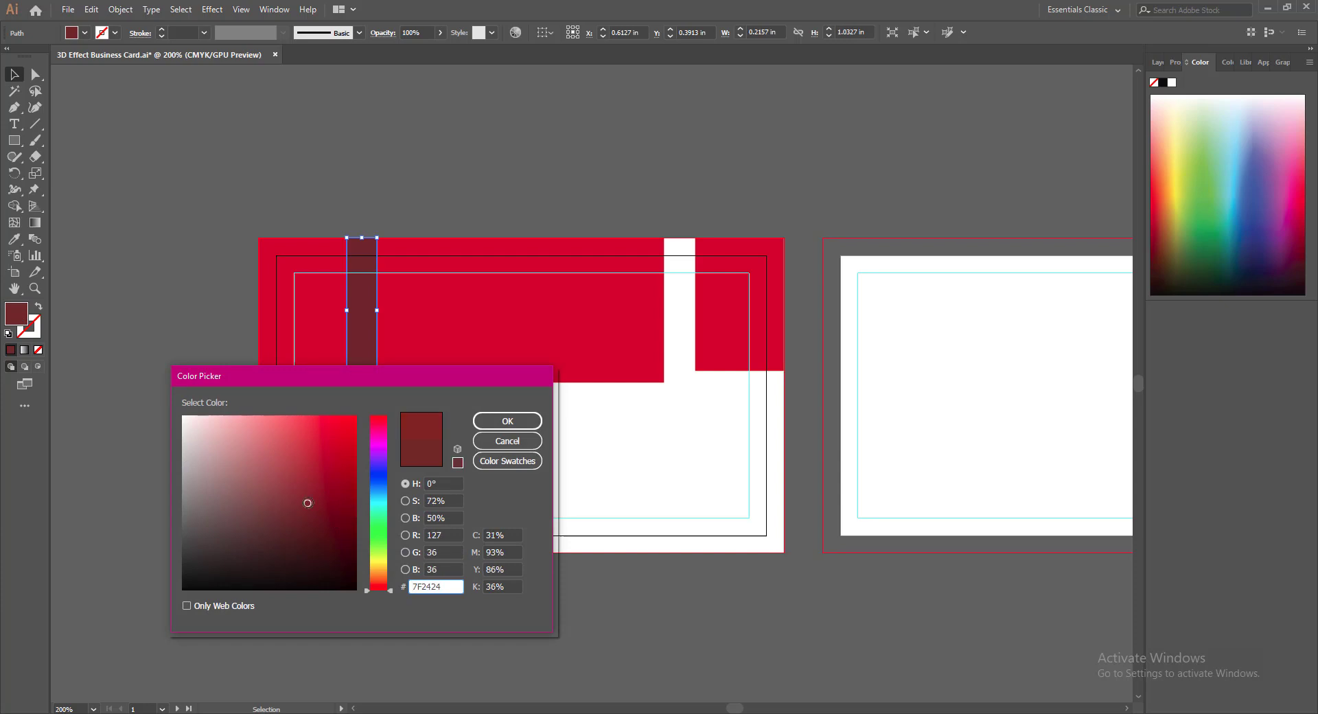
click(316, 529)
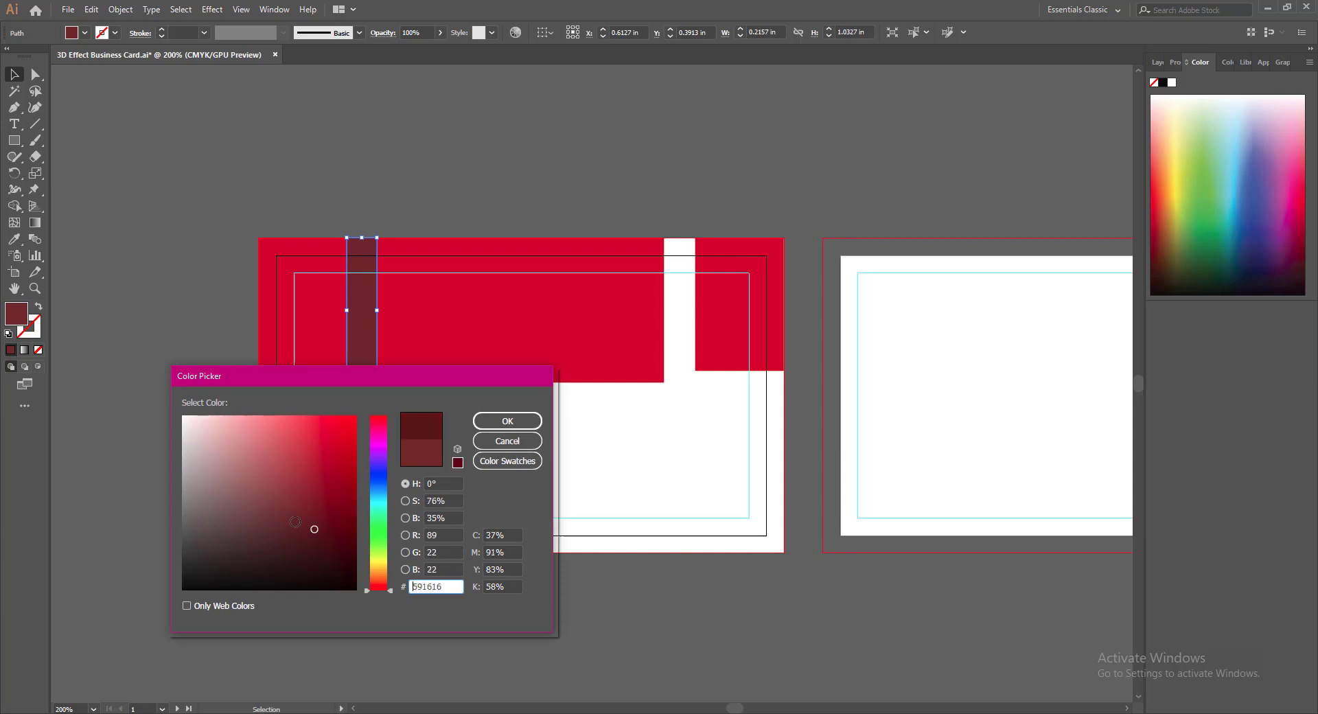
click(317, 538)
click(482, 422)
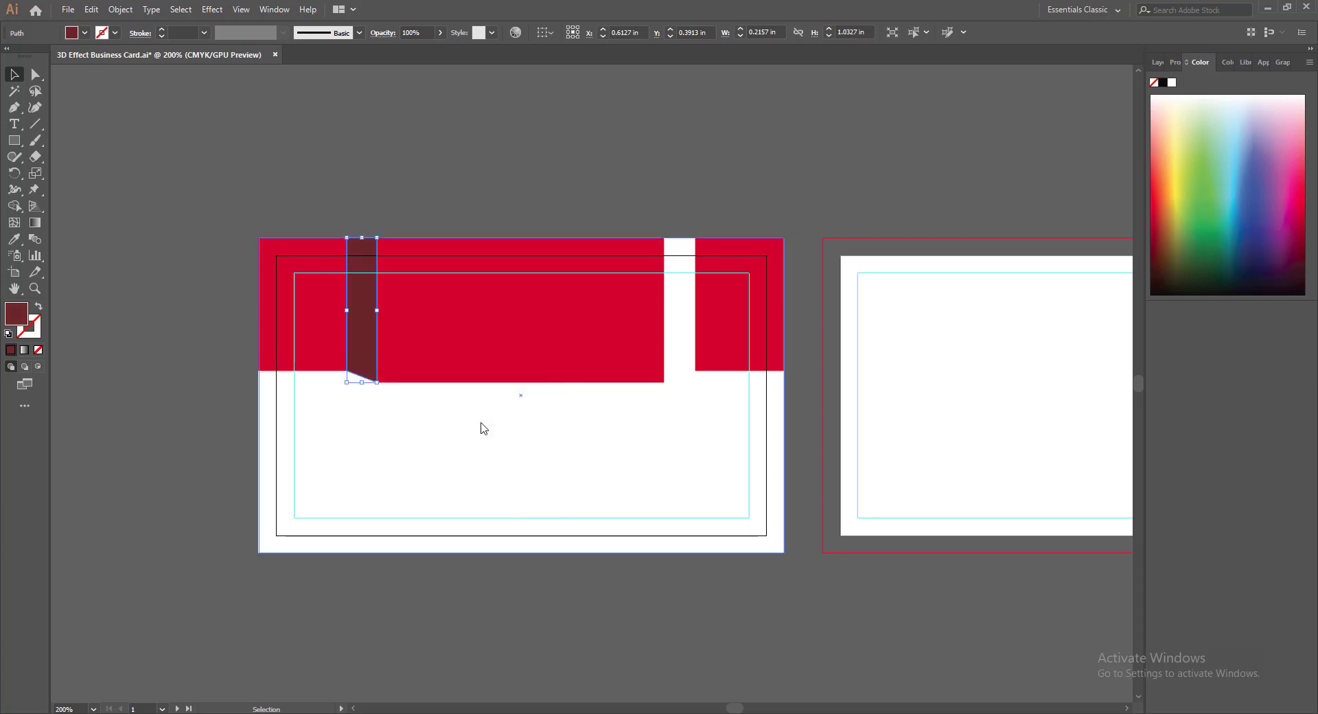
Change the left fold shape's fill to a brighter, more saturated deep crimson
double_click(17, 316)
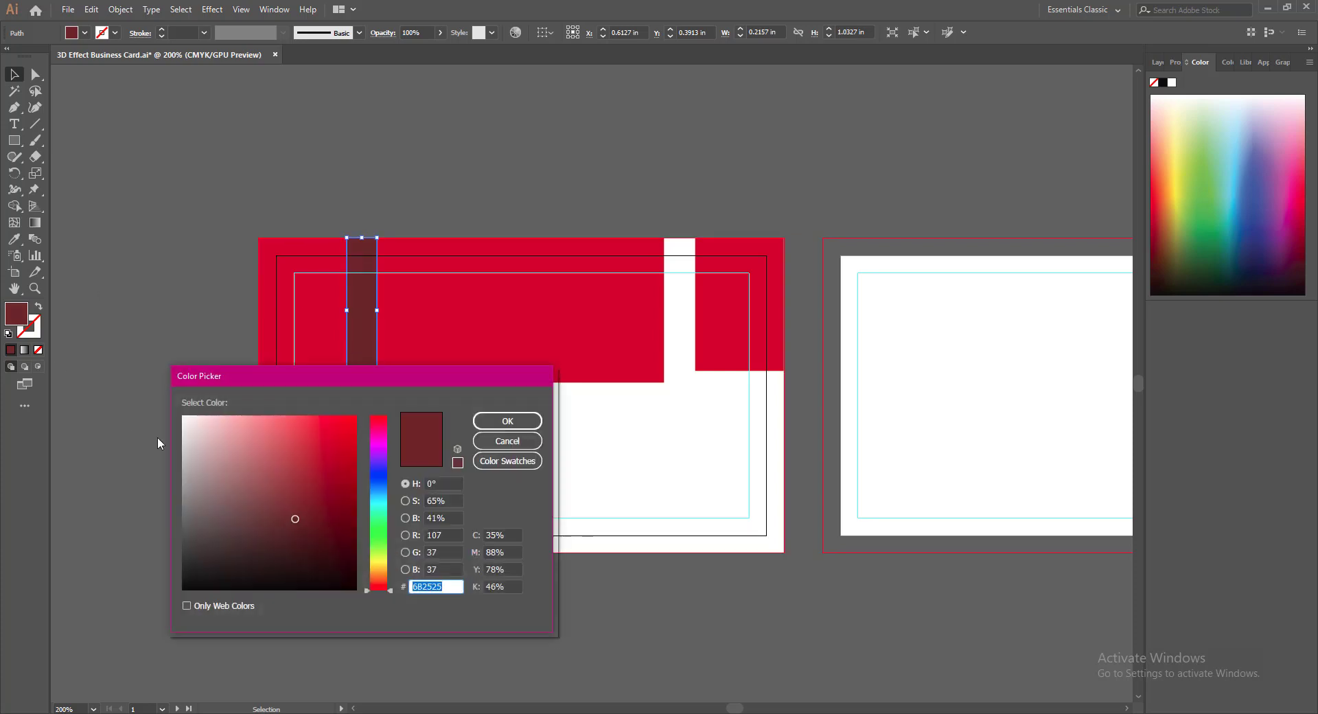
click(316, 493)
click(507, 421)
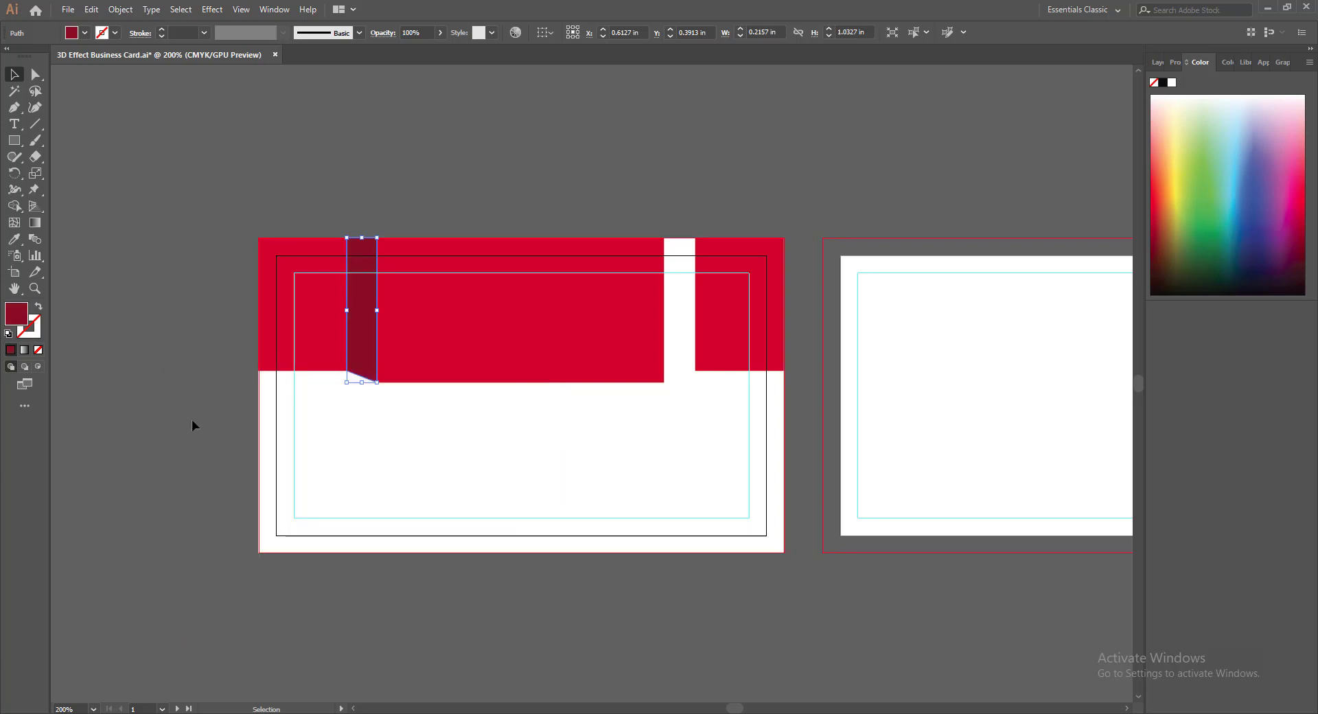
click(191, 419)
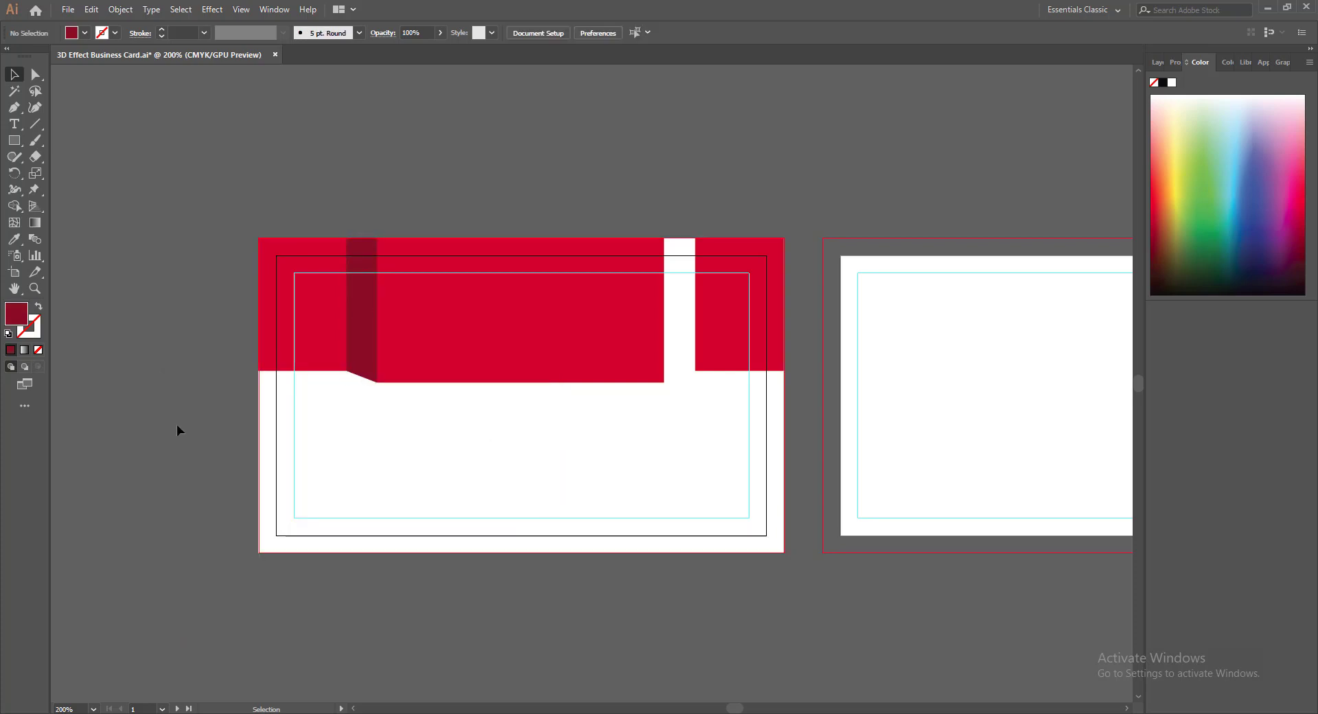
Draw a matching deep crimson fold shape with the Pen tool across the right gap between the red rectangles, and save the document
click(14, 107)
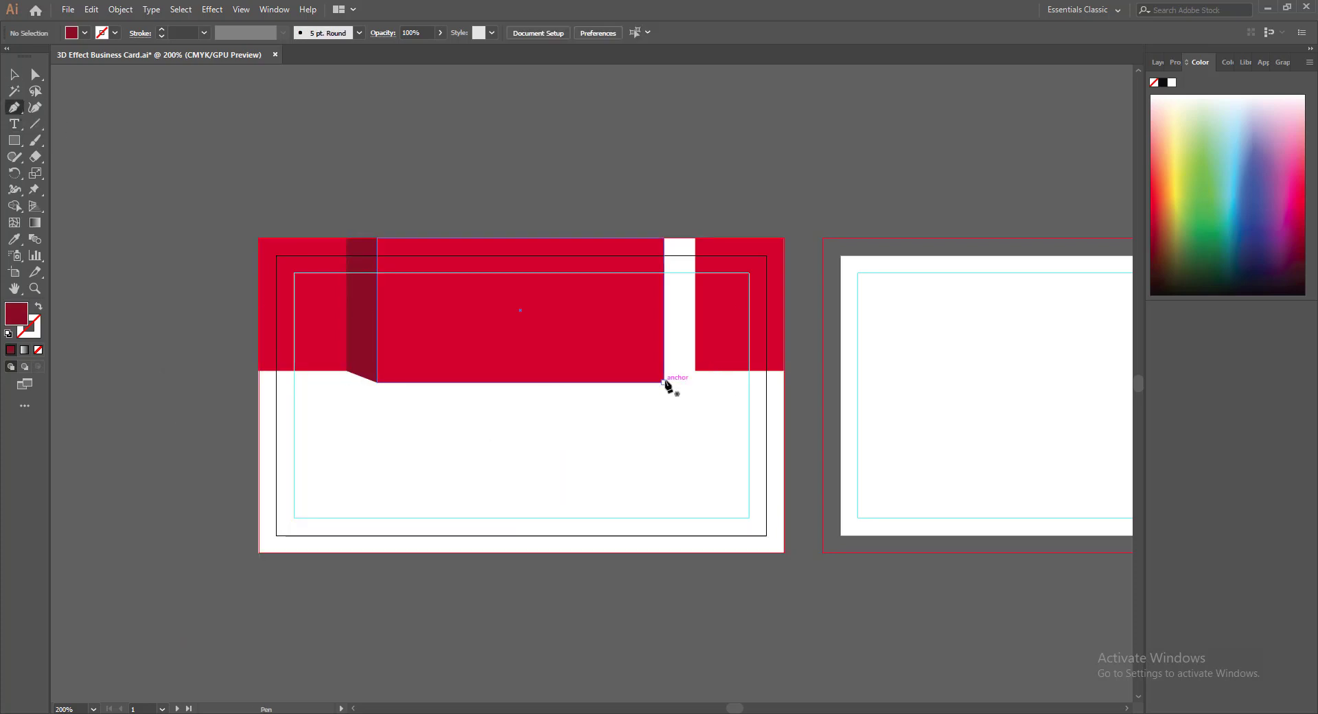
ctrl+click(696, 374)
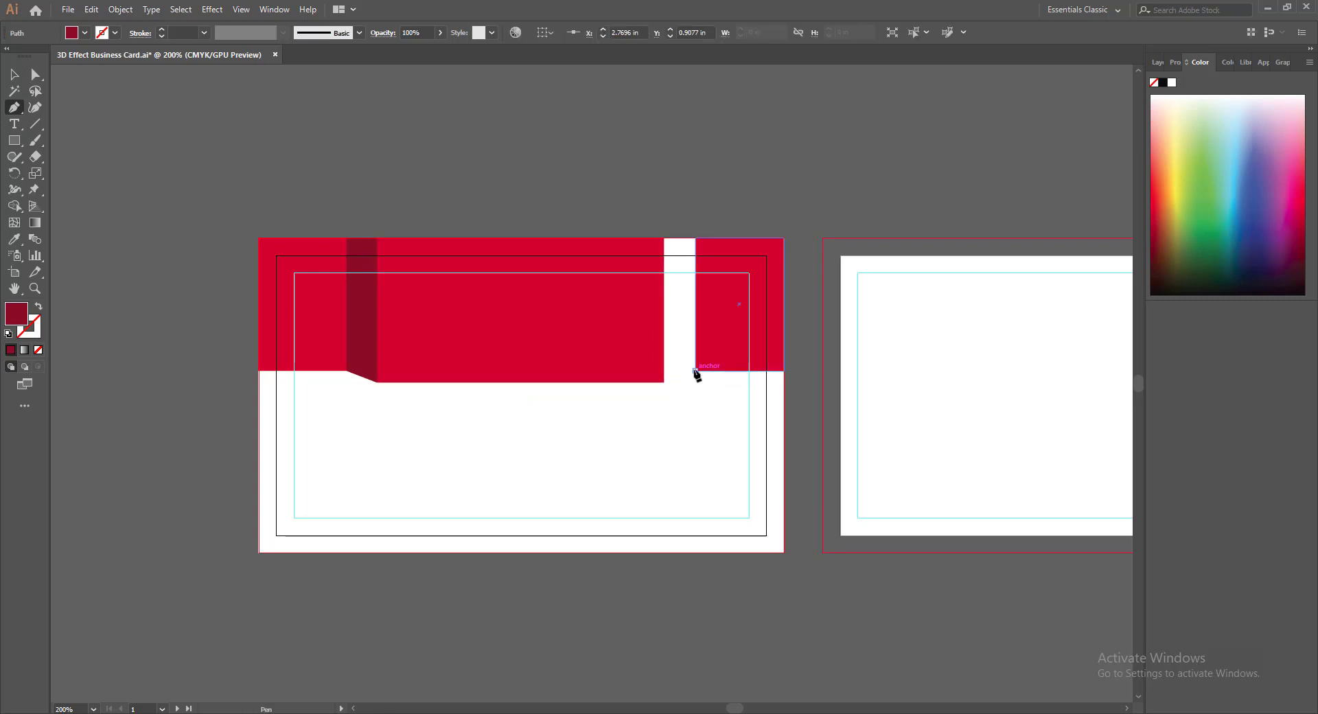
drag(695, 238, 664, 237)
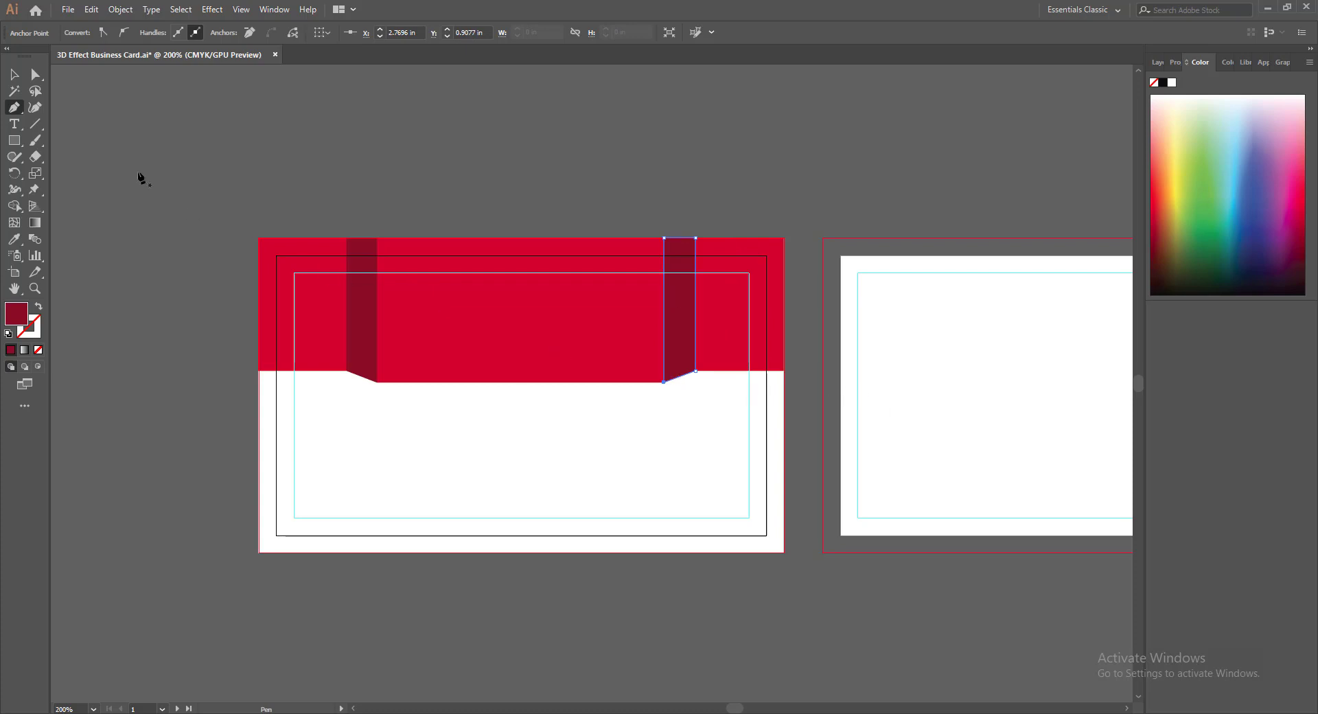
click(14, 74)
click(841, 599)
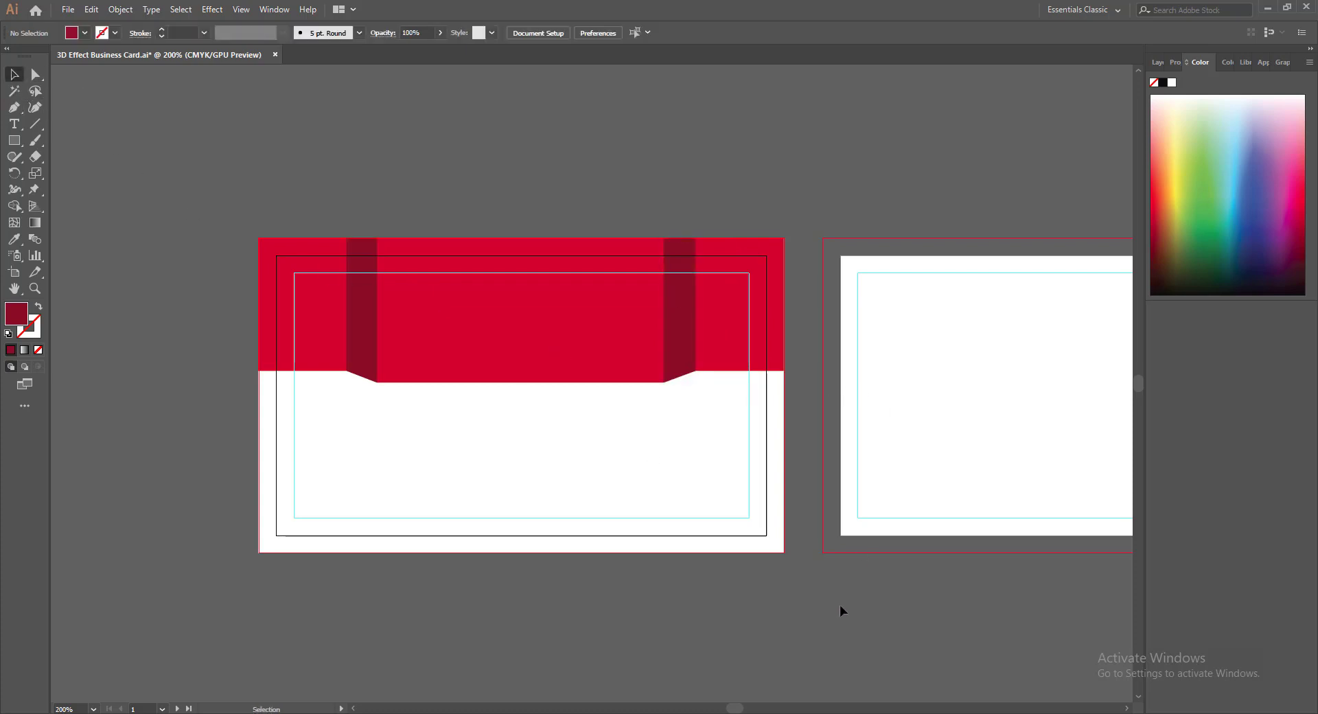
key(ctrl+s)
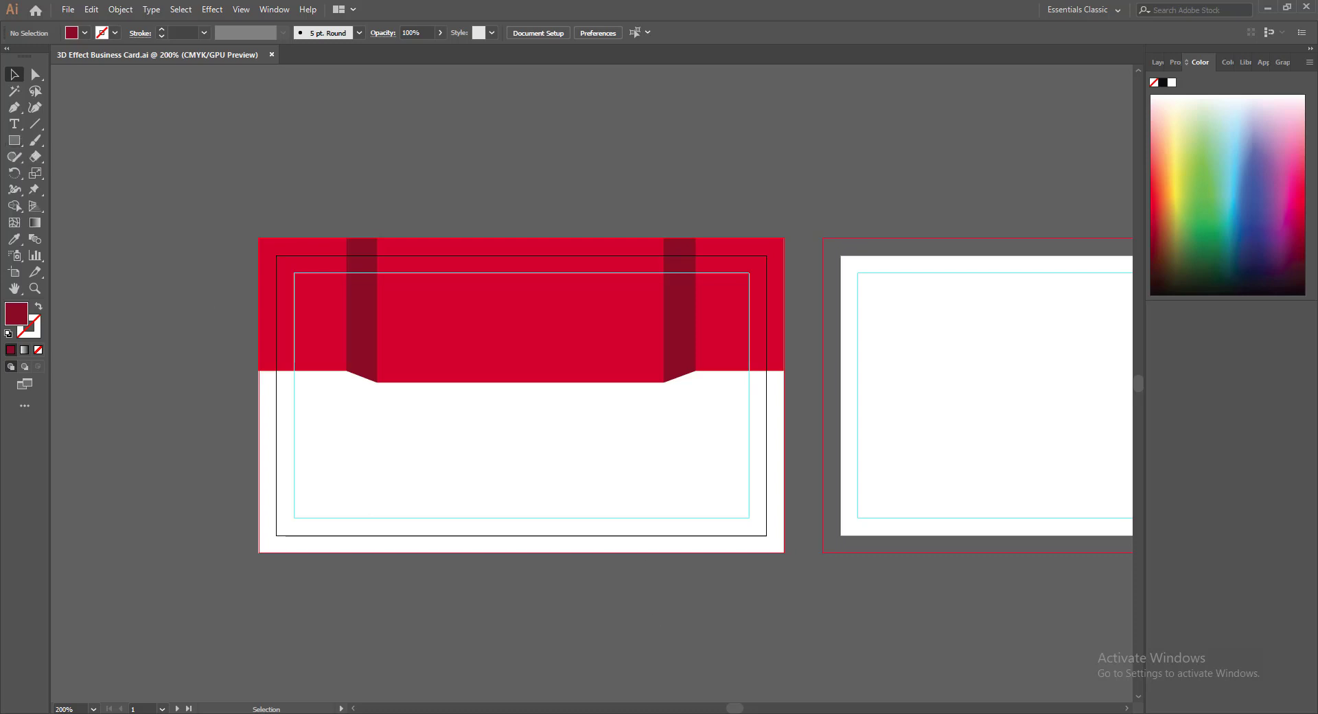
Duplicate the upper-left red rectangle straight down by about 0.08 in, level with the middle rectangle's lower edge
click(14, 142)
key(v)
click(315, 363)
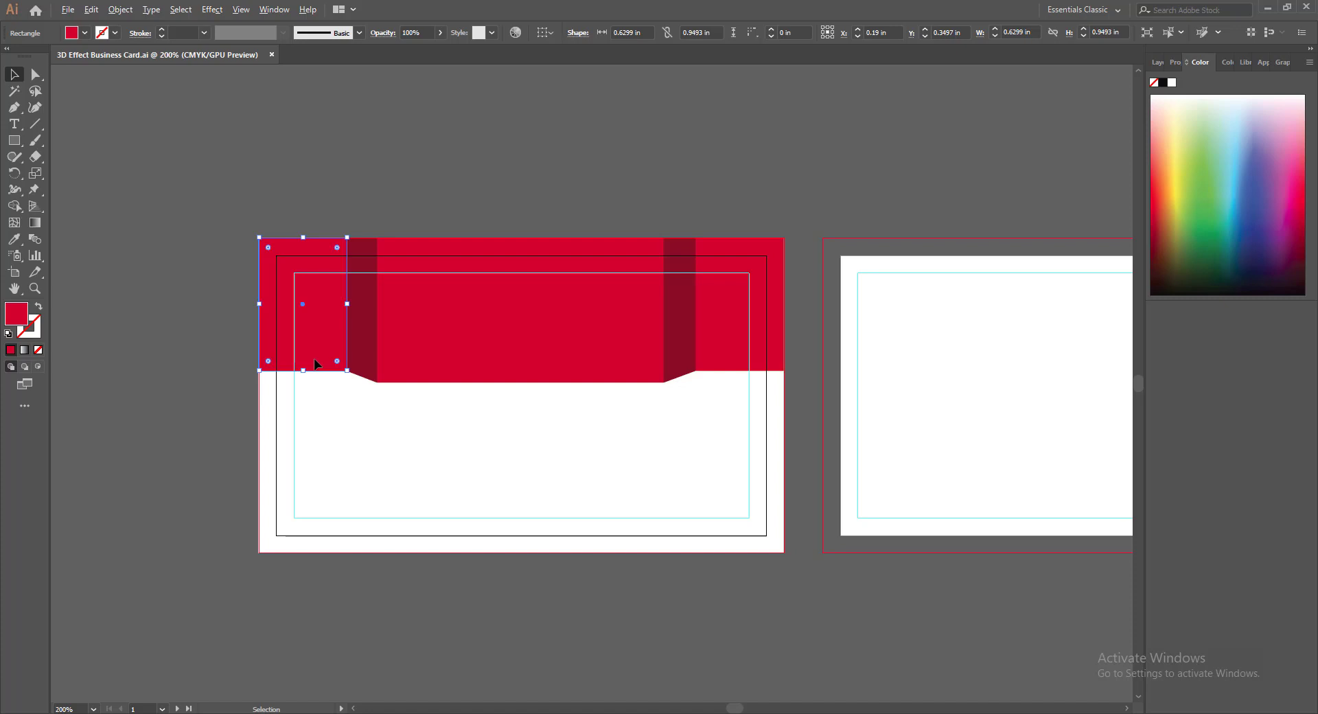
drag(315, 364, 318, 374)
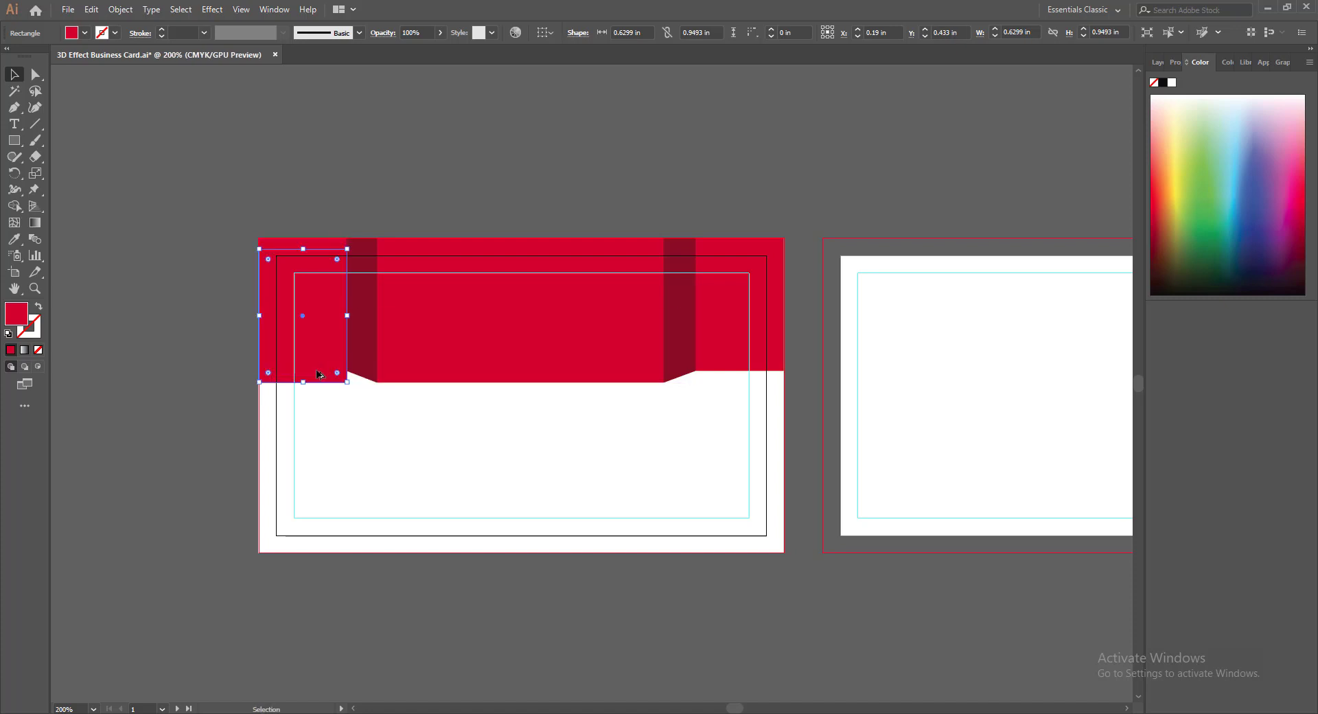
Fill the duplicated left rectangle with dark grey #444444 and bring the original red rectangle in front of it
double_click(16, 314)
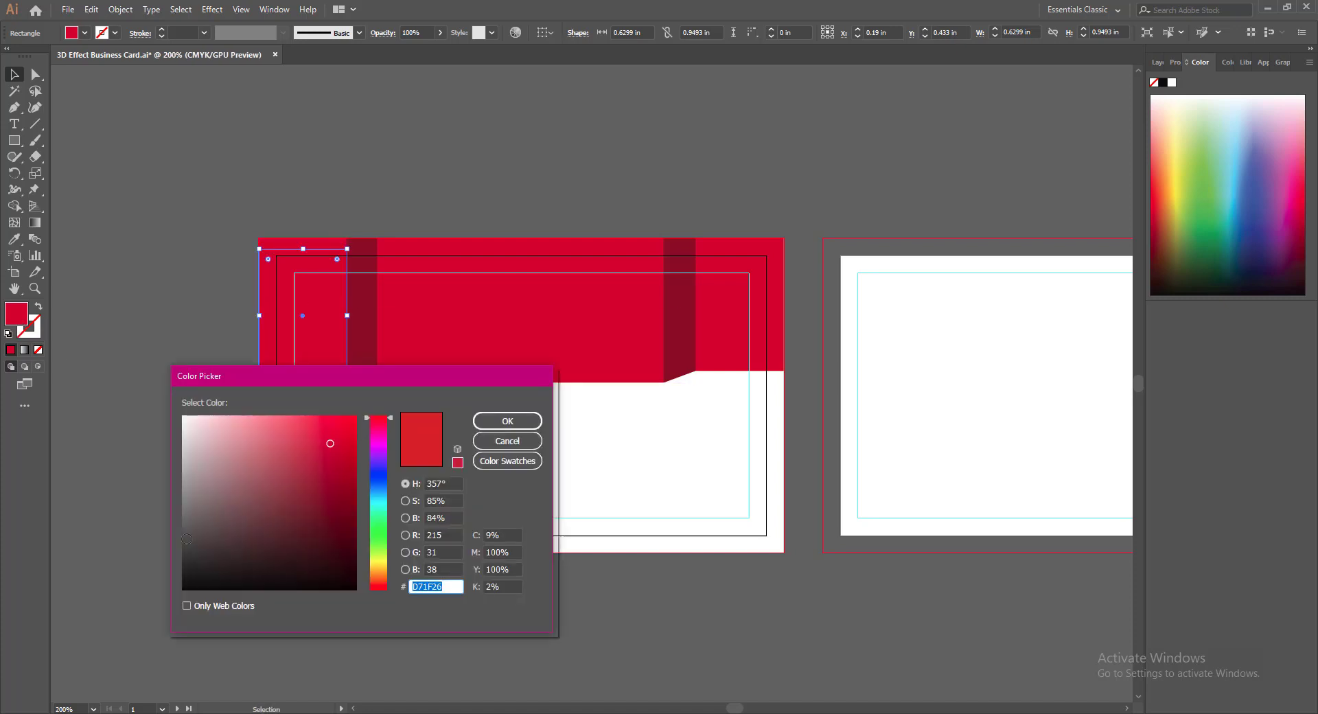
text(444444)
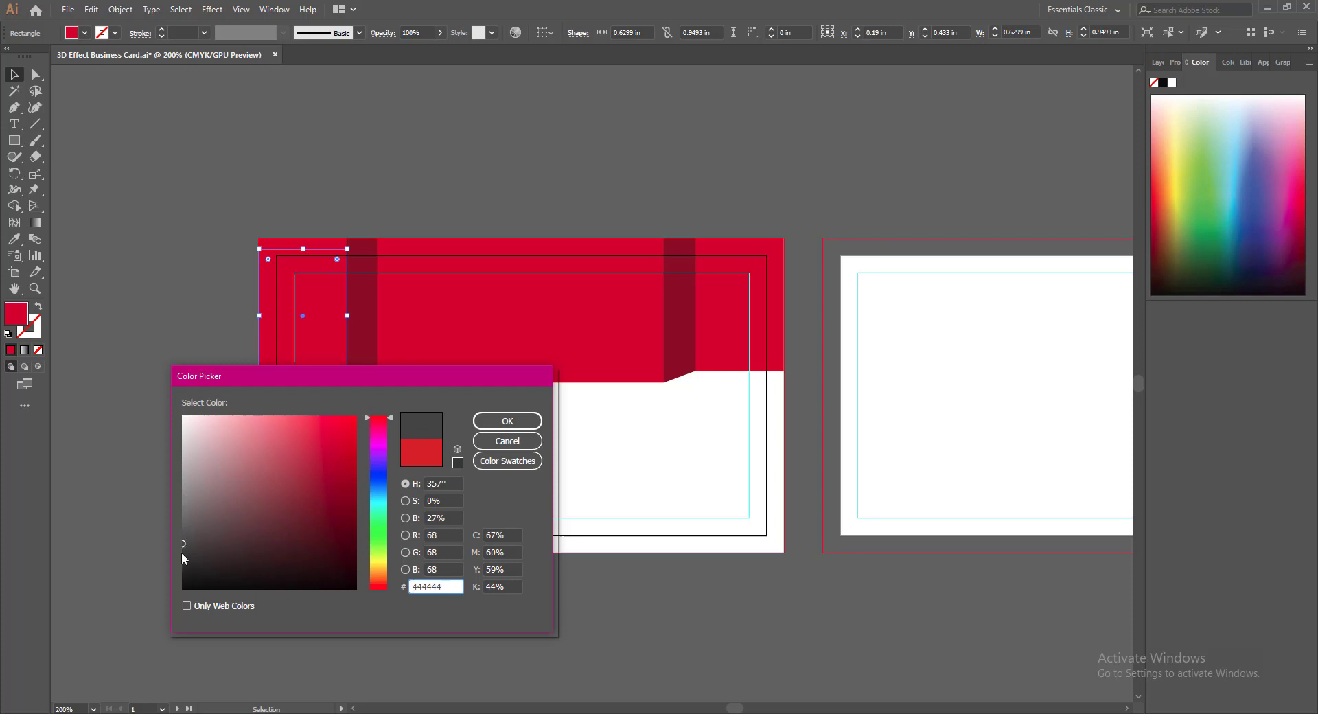
click(518, 423)
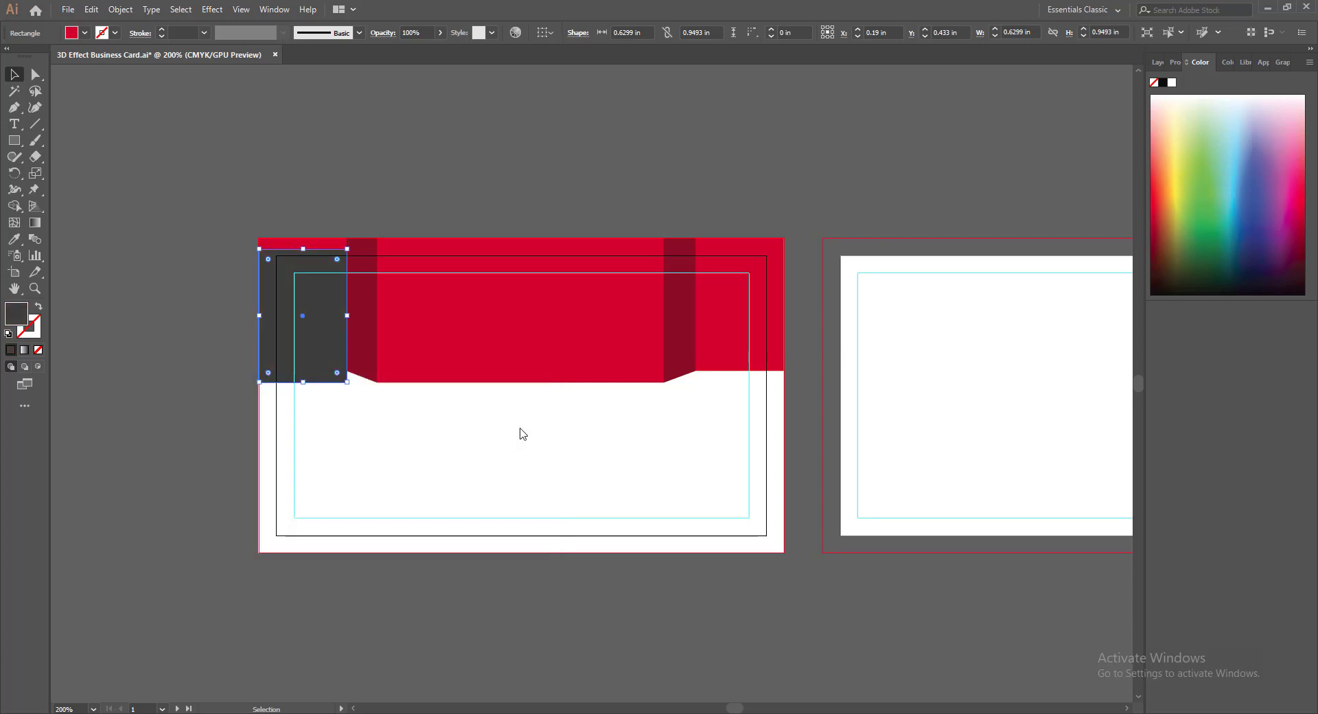
click(327, 243)
right_click(327, 242)
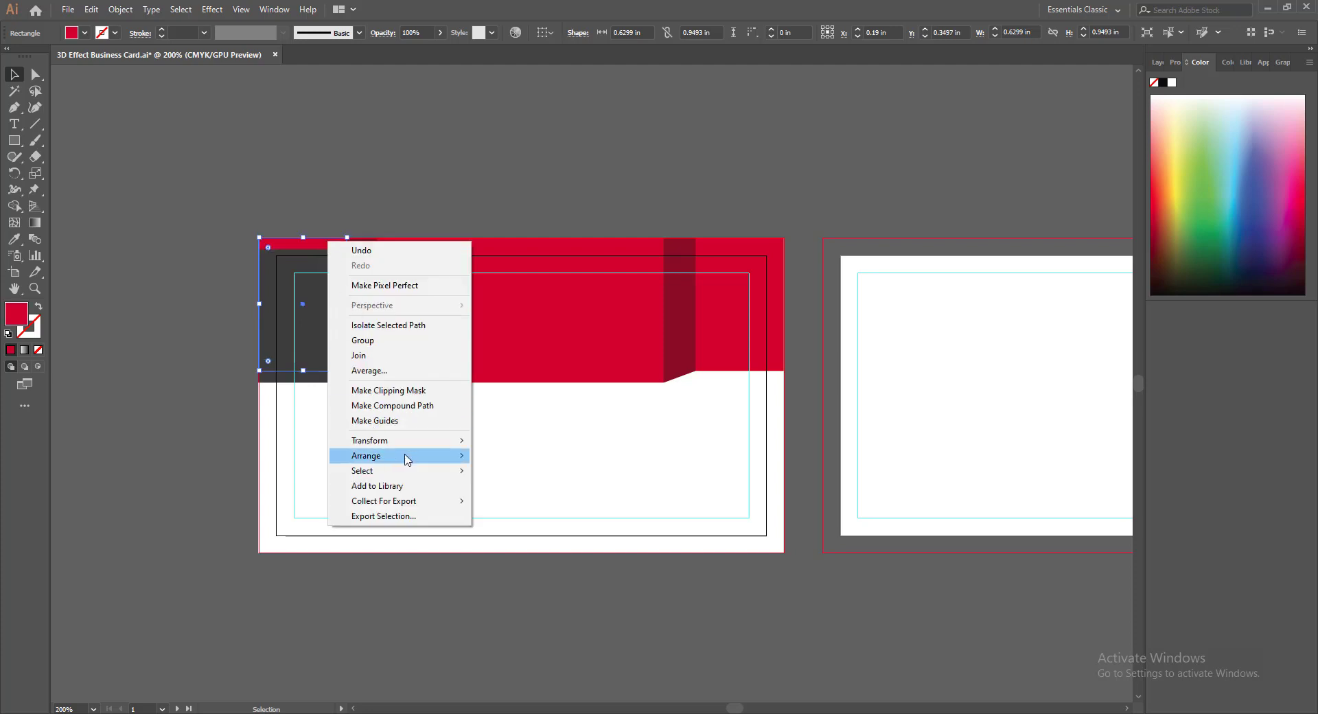
mouse_move(426, 456)
click(500, 457)
click(320, 377)
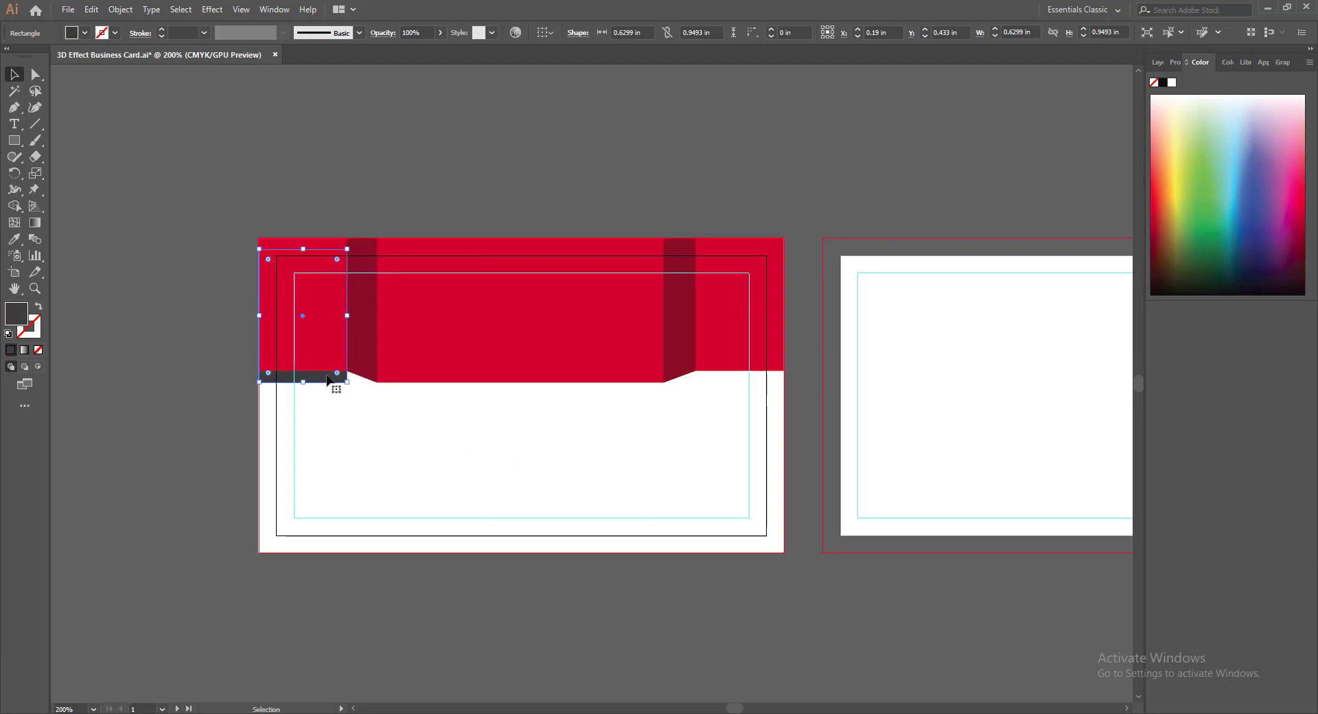
Stretch the dark grey rectangle to about 0.85 in wide and 0.98 in high, reaching the left fold's inner edge, and save the document
drag(348, 315, 370, 315)
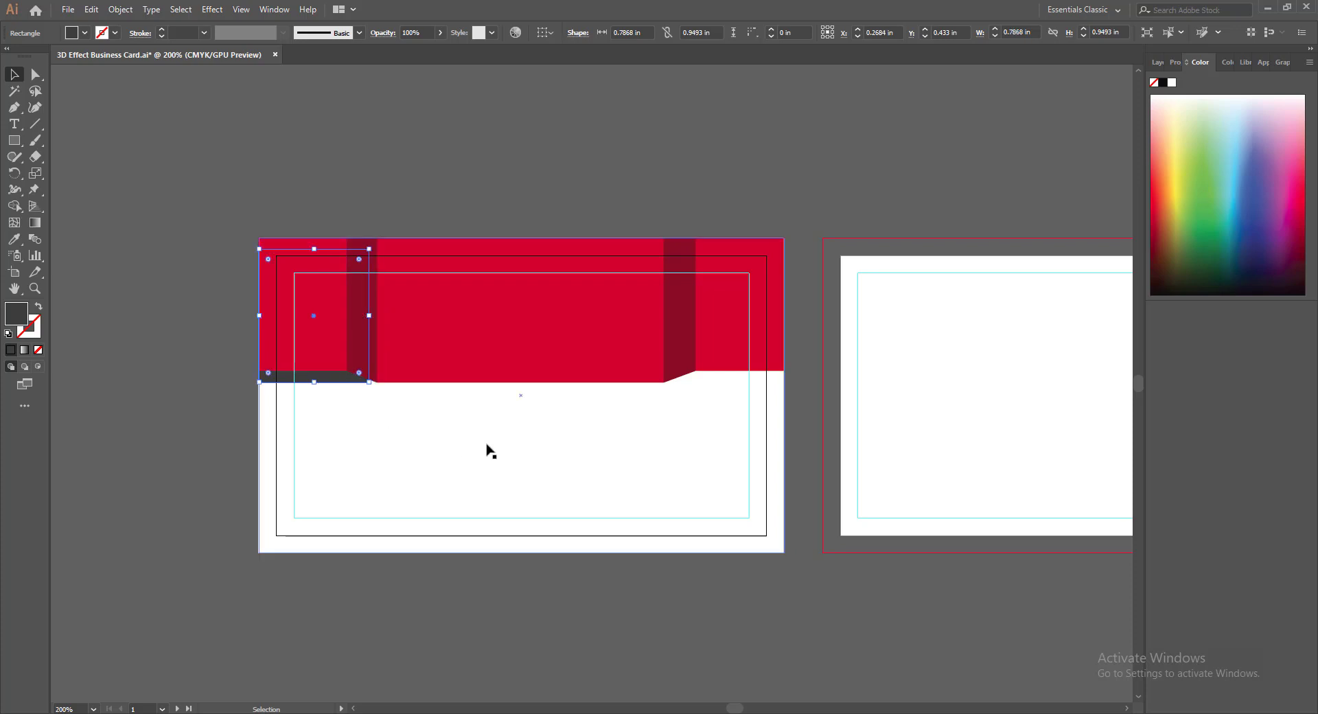
click(151, 469)
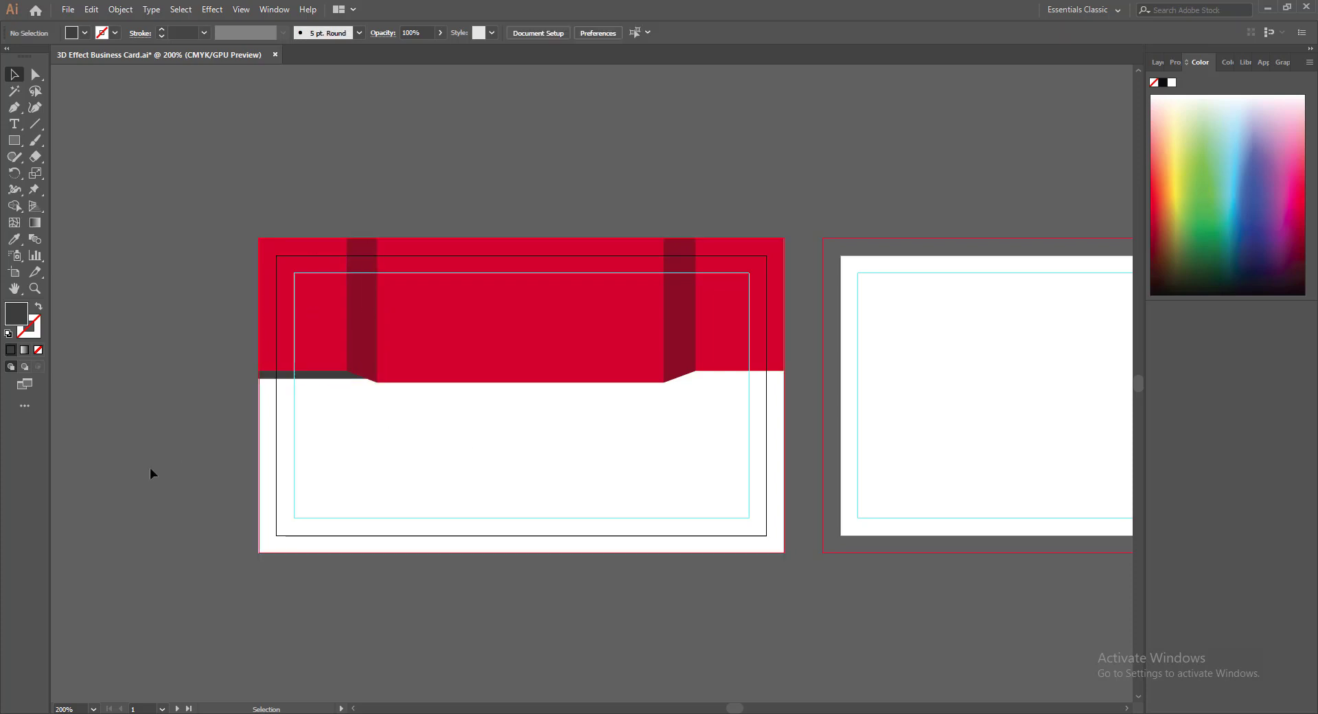
key(ctrl+s)
click(313, 378)
drag(314, 377, 313, 385)
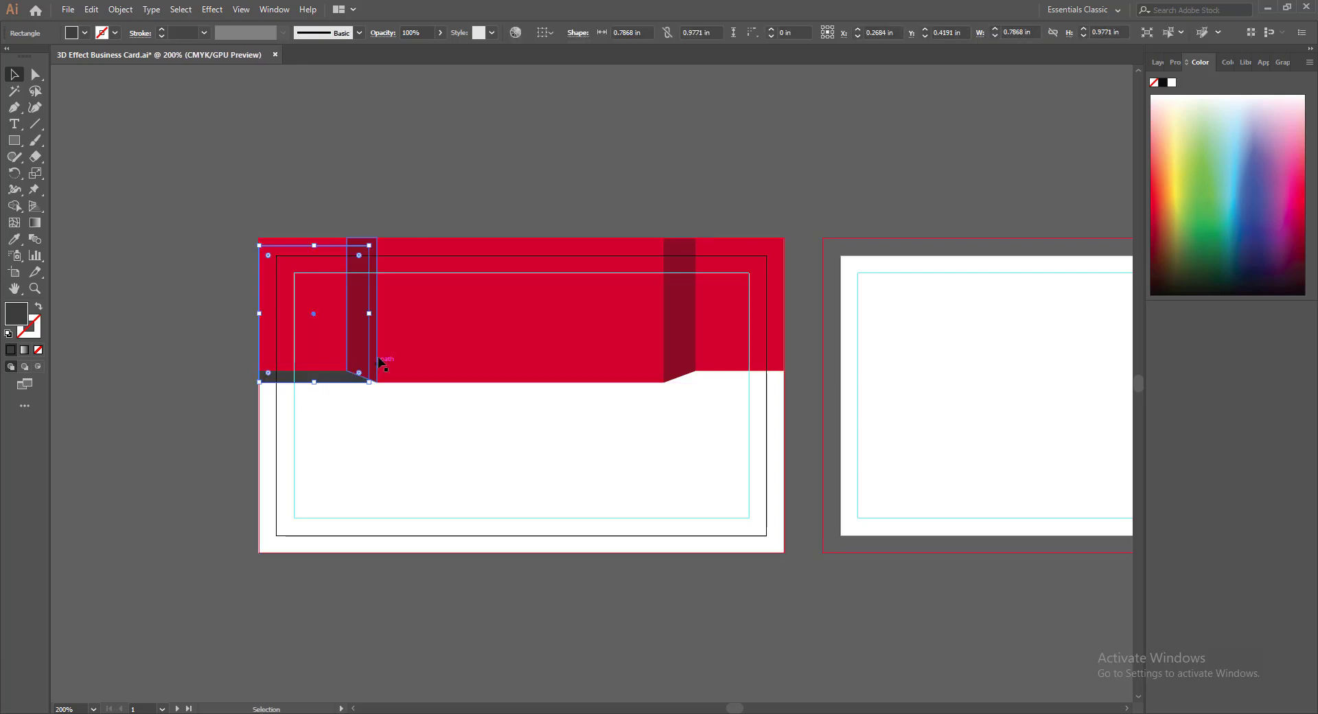
drag(369, 312, 379, 313)
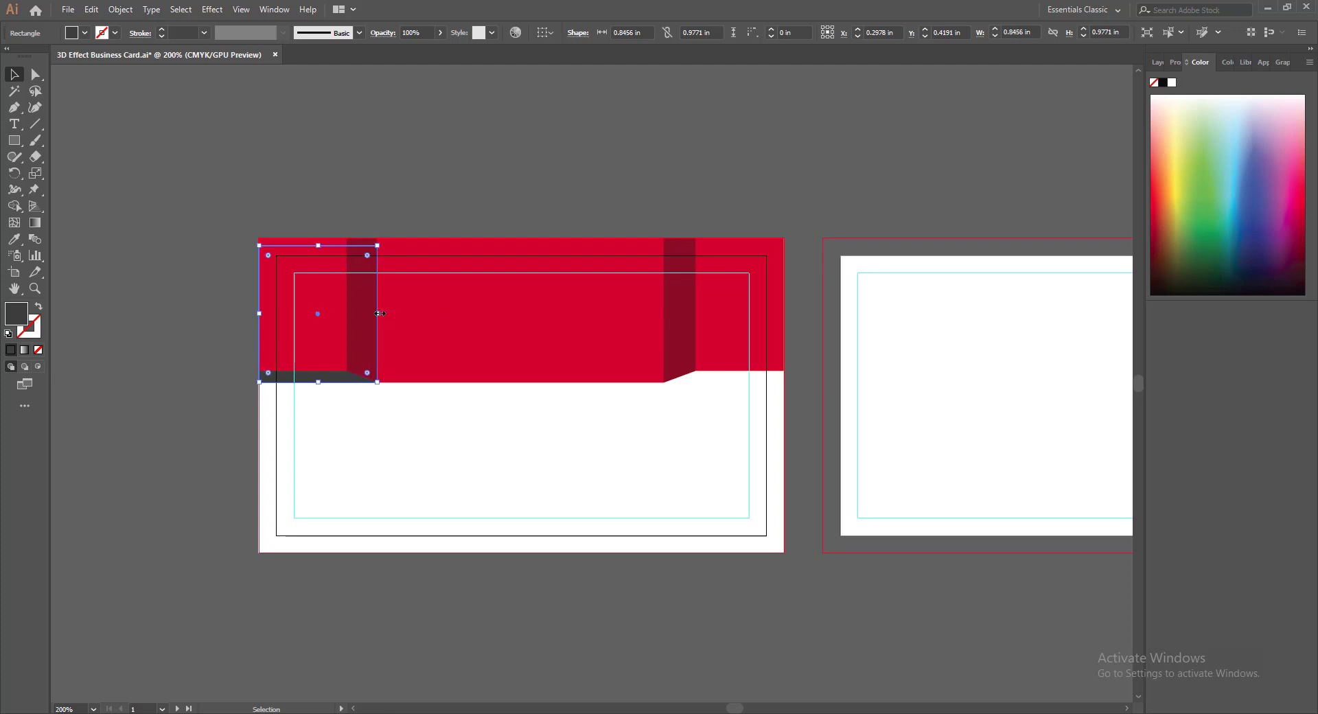
Try mid grey #898989 on the rectangle behind the left red block and settle on light grey #AFAFAF
double_click(15, 314)
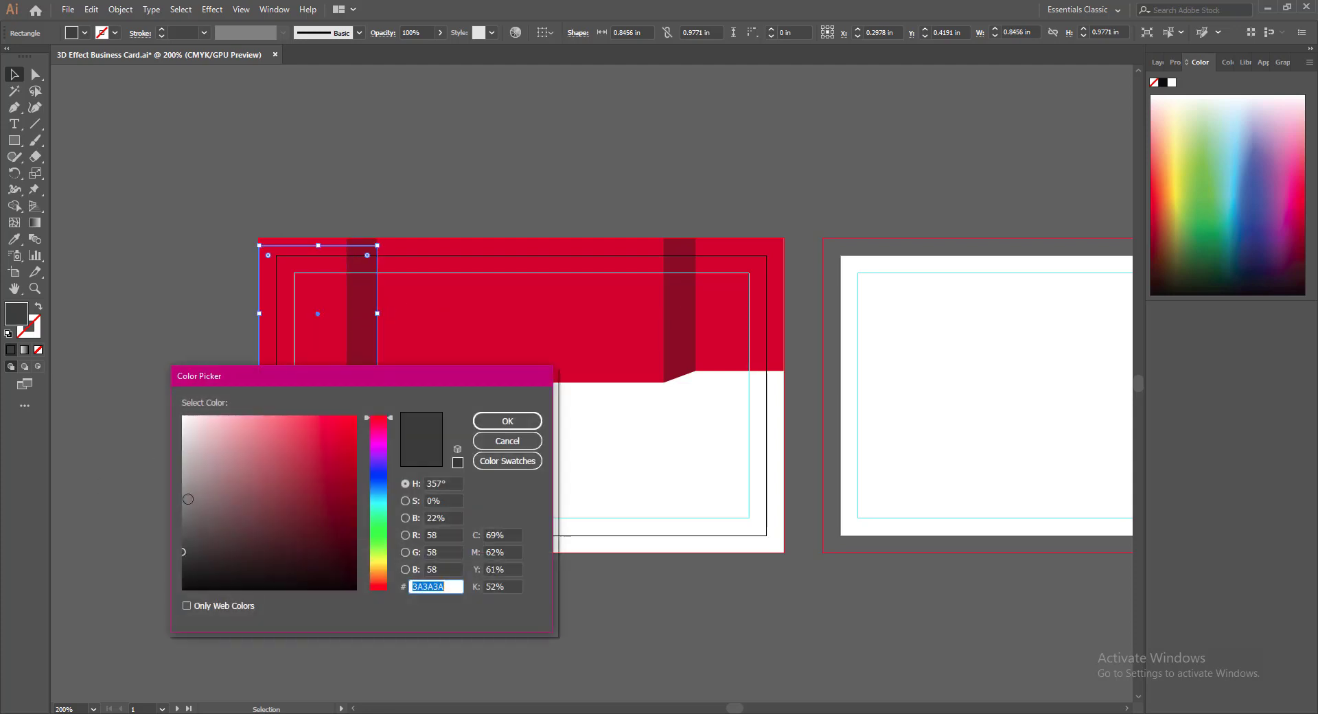
click(507, 421)
click(147, 543)
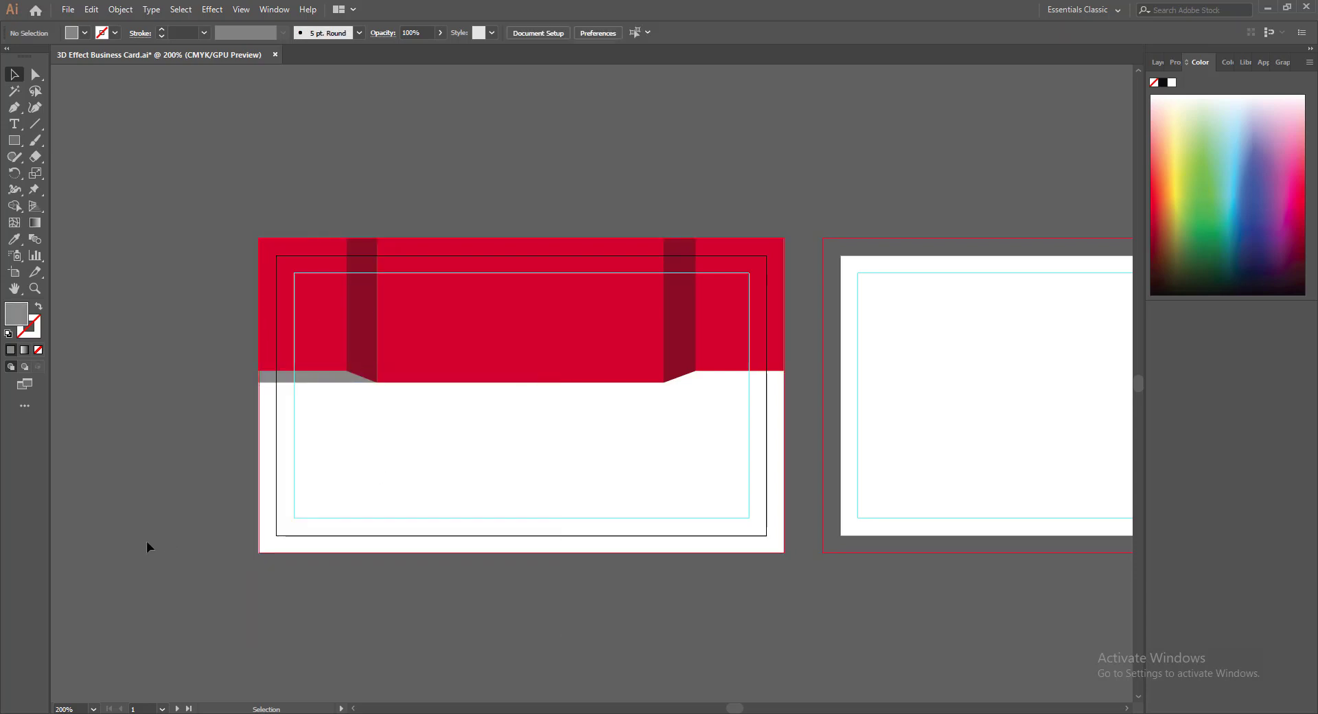
click(310, 378)
double_click(18, 321)
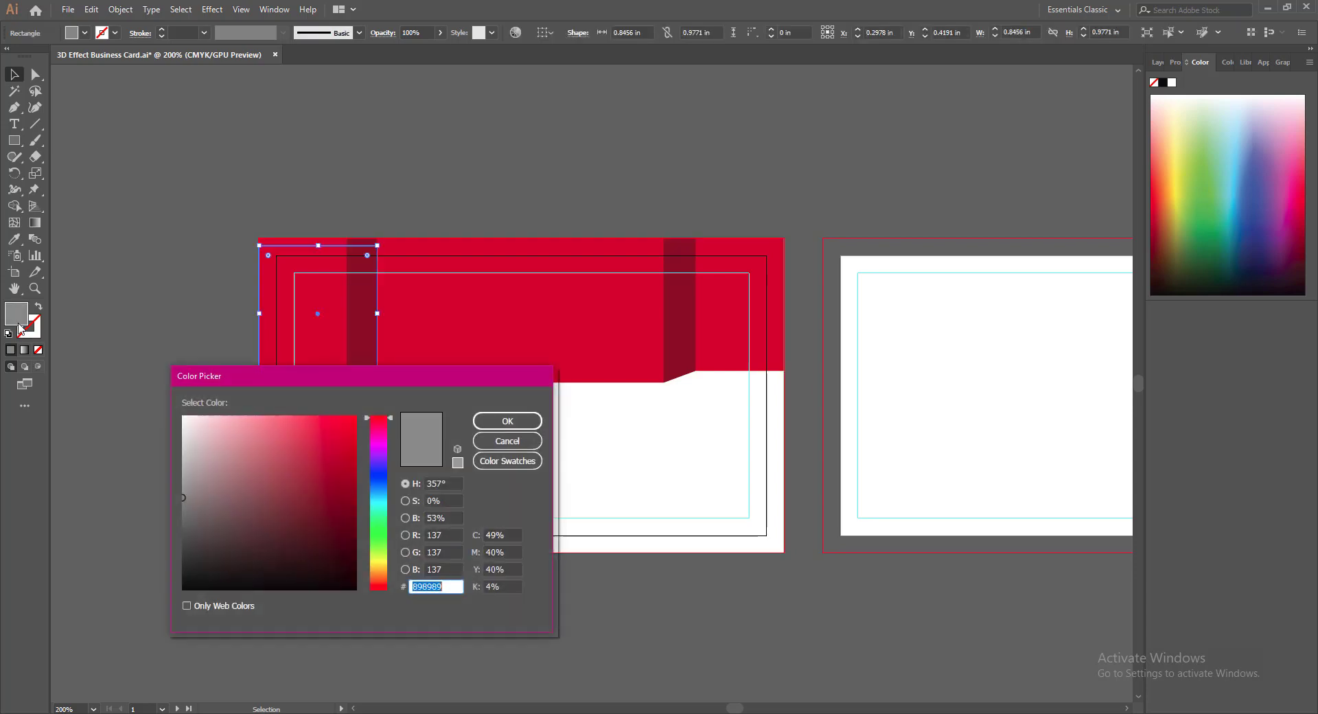
click(182, 469)
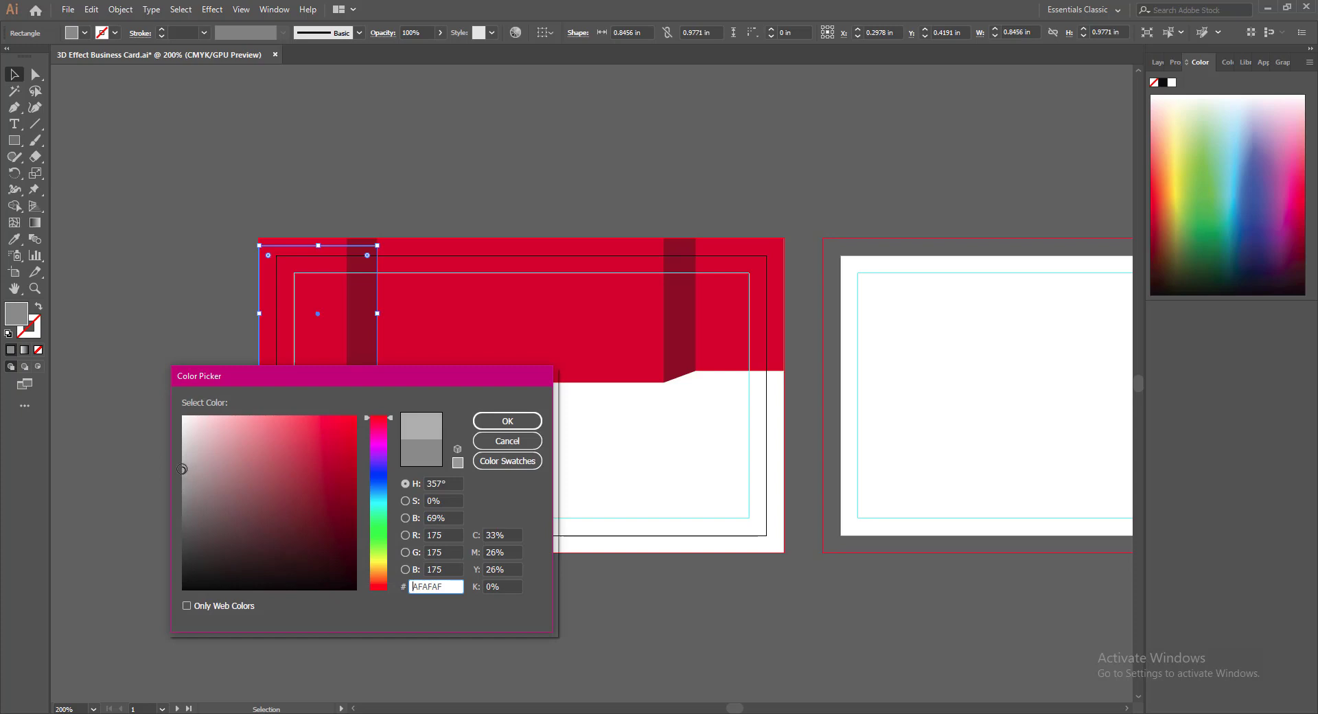
click(496, 422)
click(173, 480)
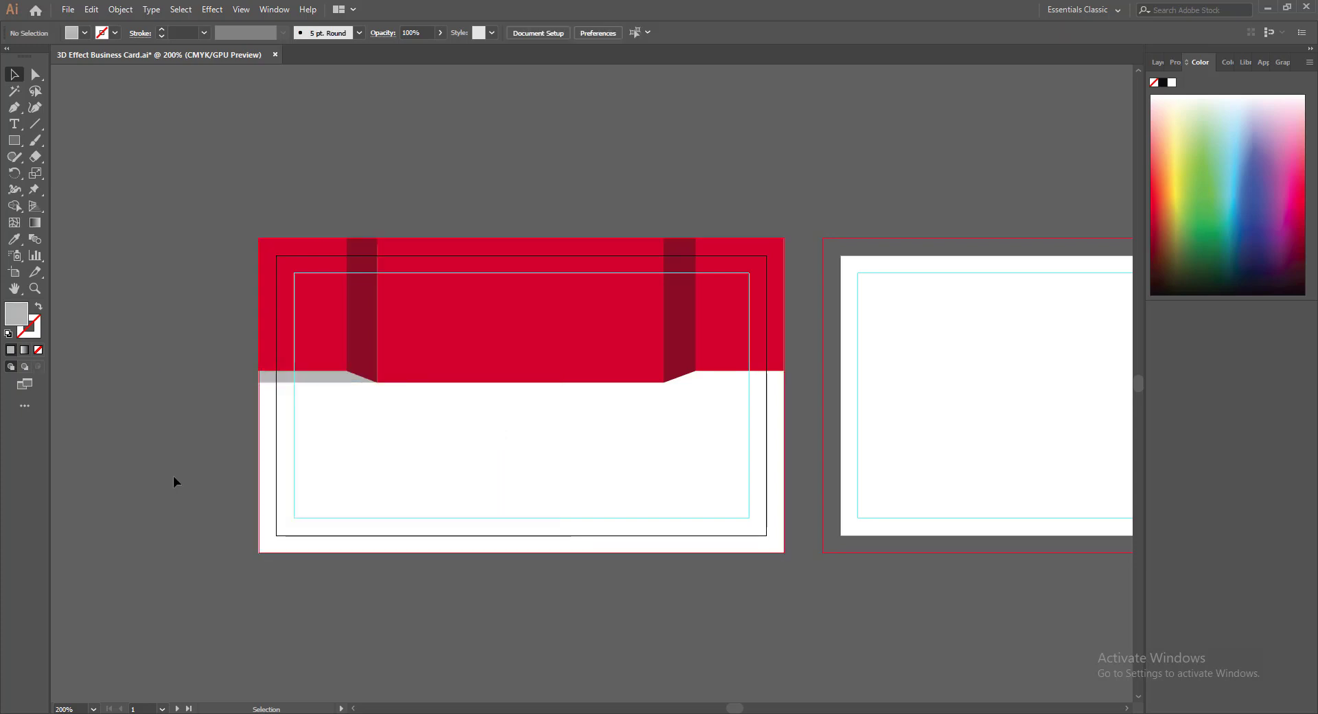
Try widening the left fold shape slightly over the middle red rectangle's edge, and undo the change
click(429, 365)
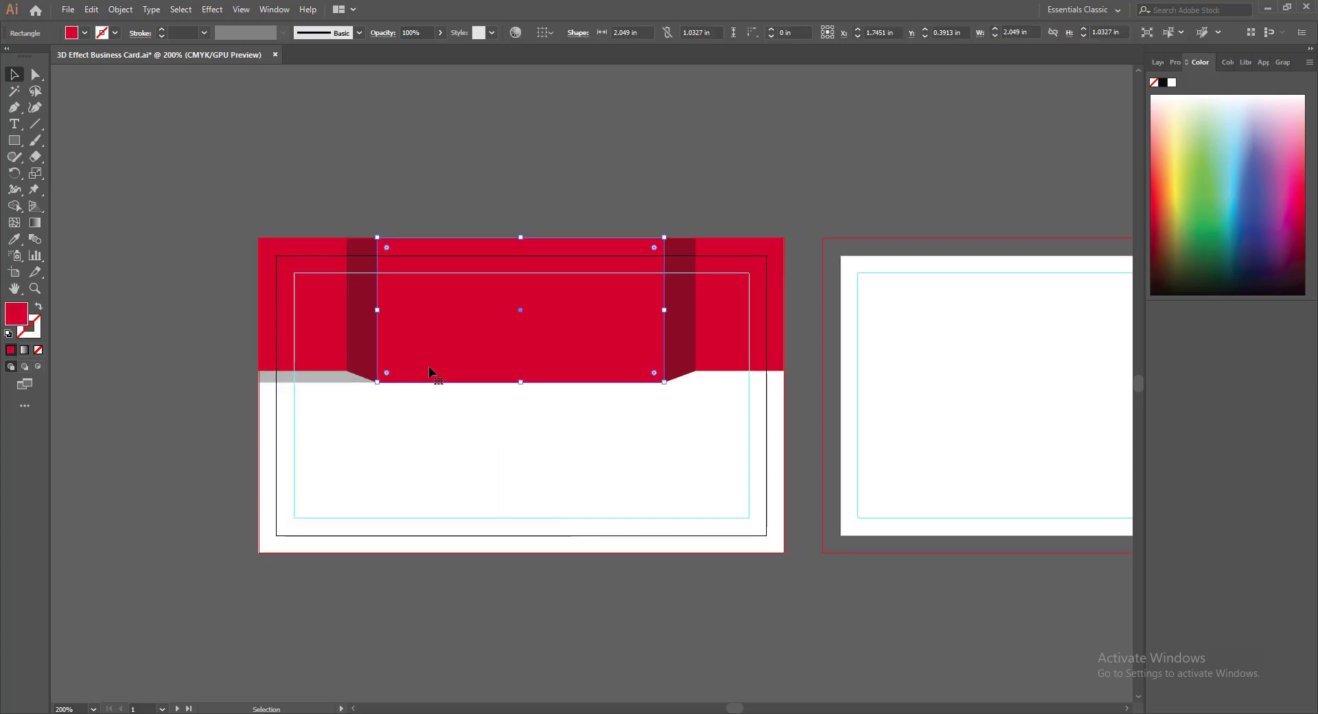
click(212, 484)
click(394, 365)
click(236, 424)
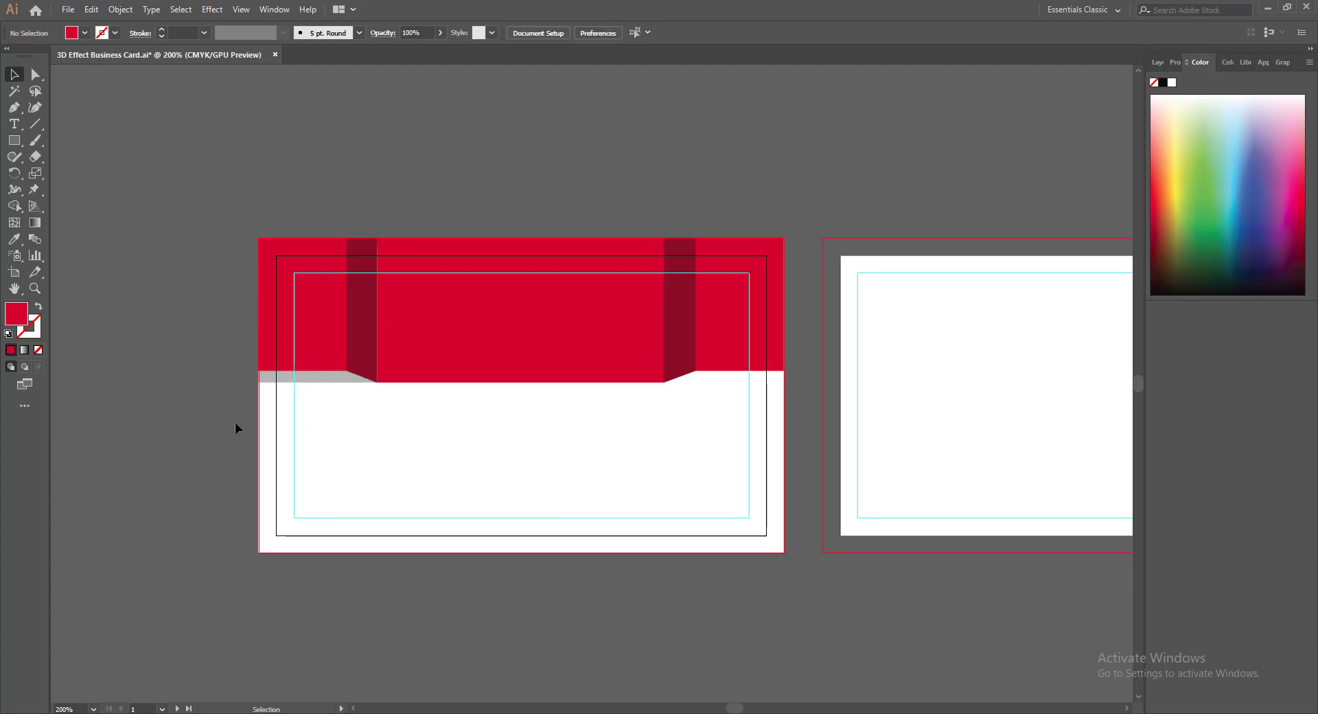
click(369, 362)
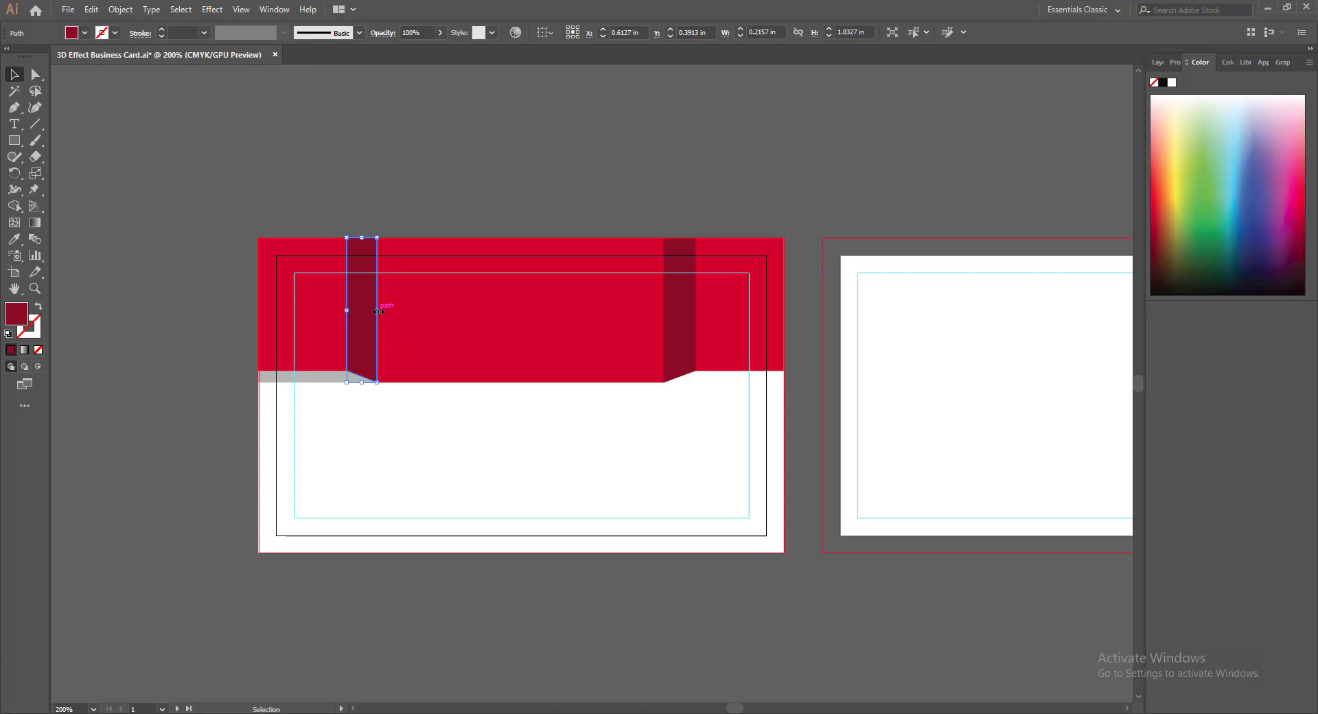
drag(378, 311, 382, 314)
click(197, 404)
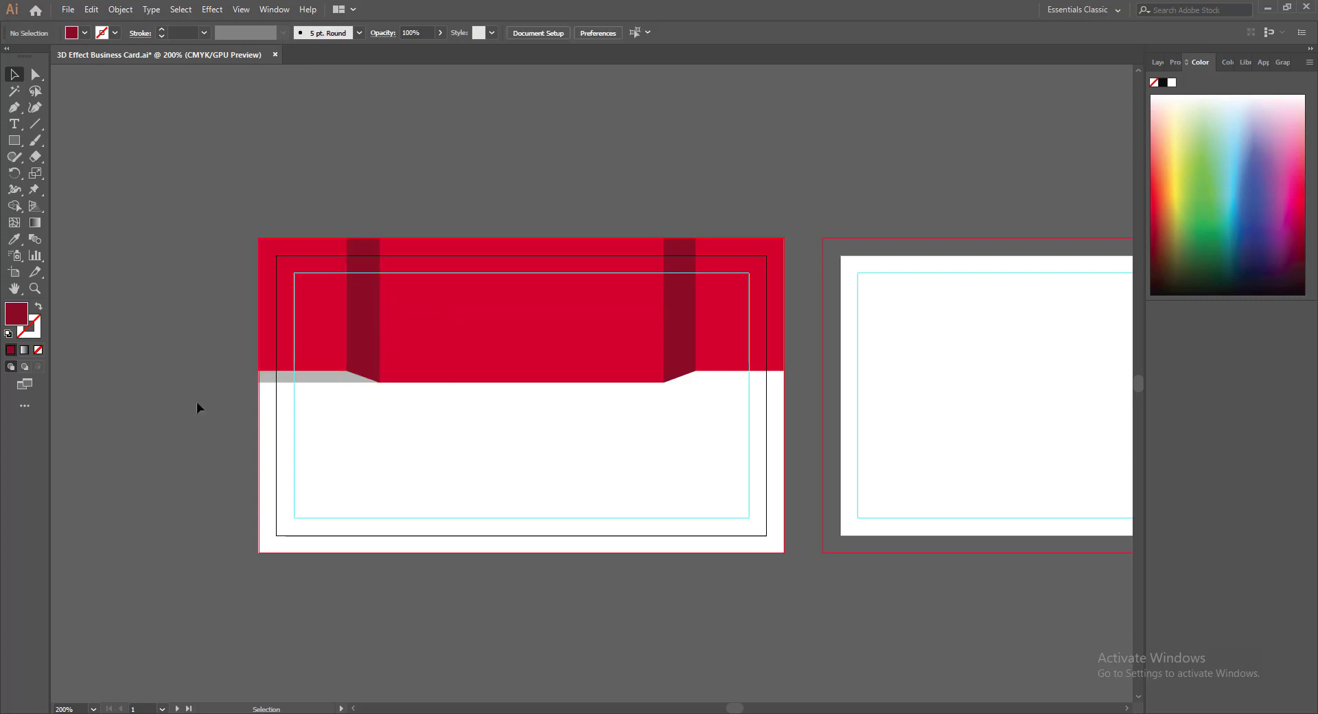
click(369, 368)
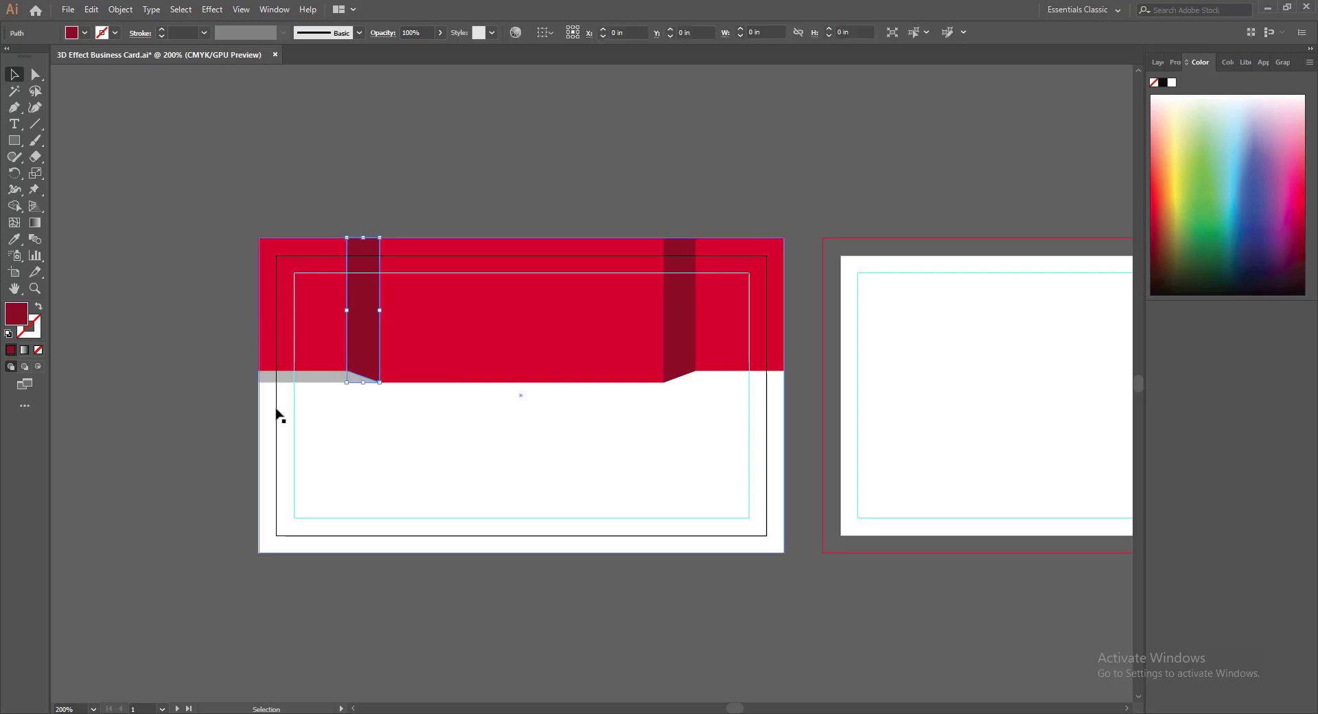
click(221, 437)
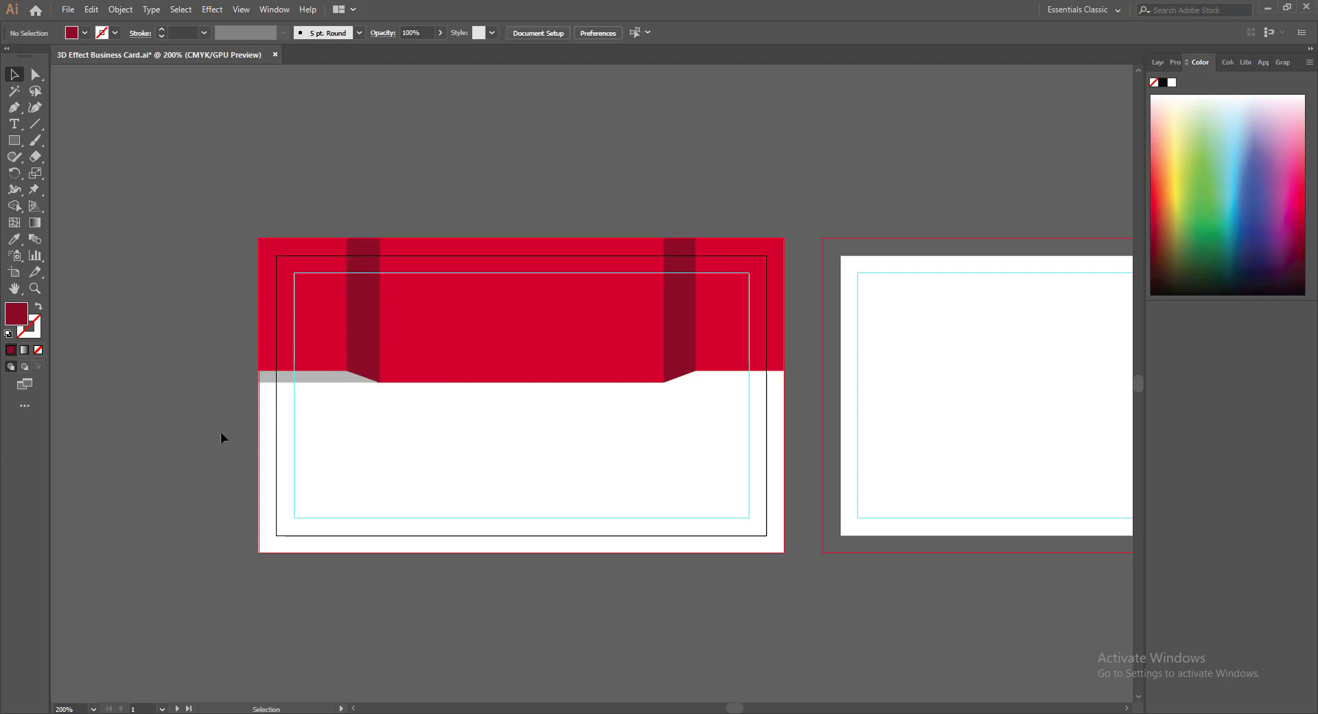
click(423, 374)
click(177, 422)
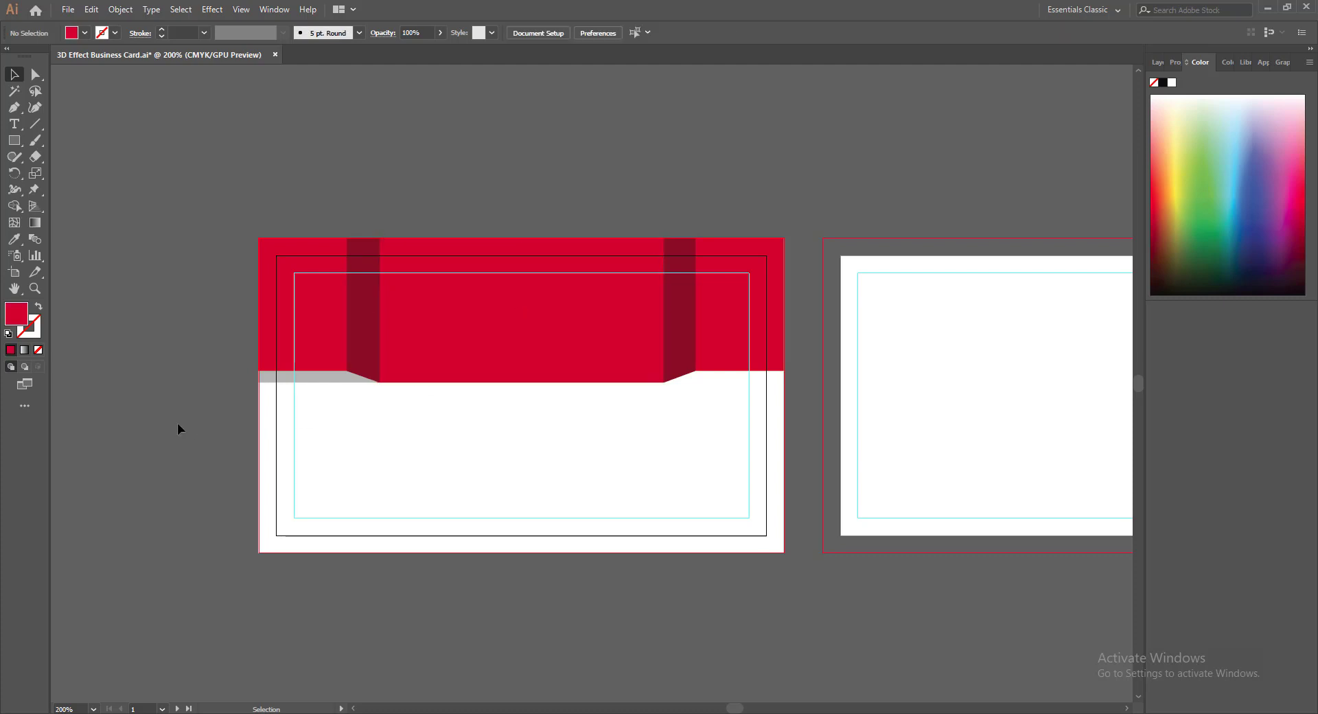
key(ctrl+z)
Try extending the middle red rectangle's left edge slightly over the left fold, to about 2.06 in wide
click(163, 496)
click(434, 353)
drag(377, 309, 373, 309)
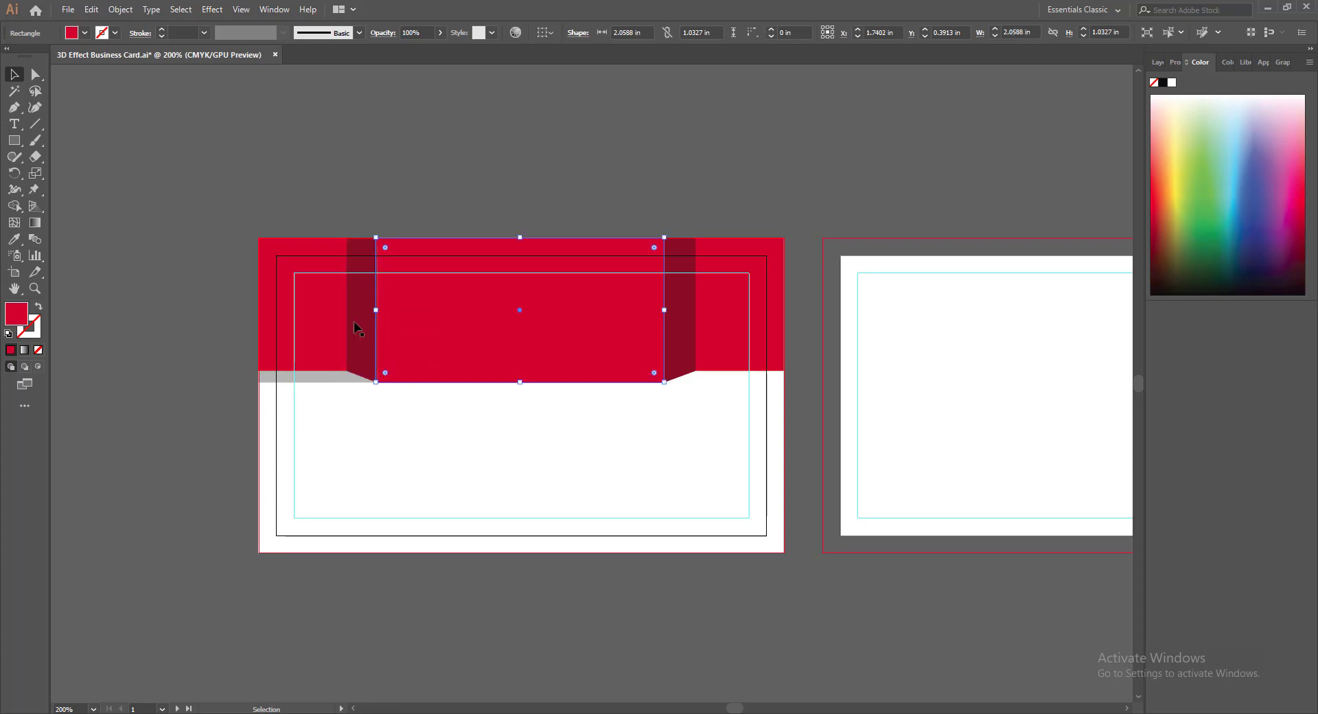
click(199, 476)
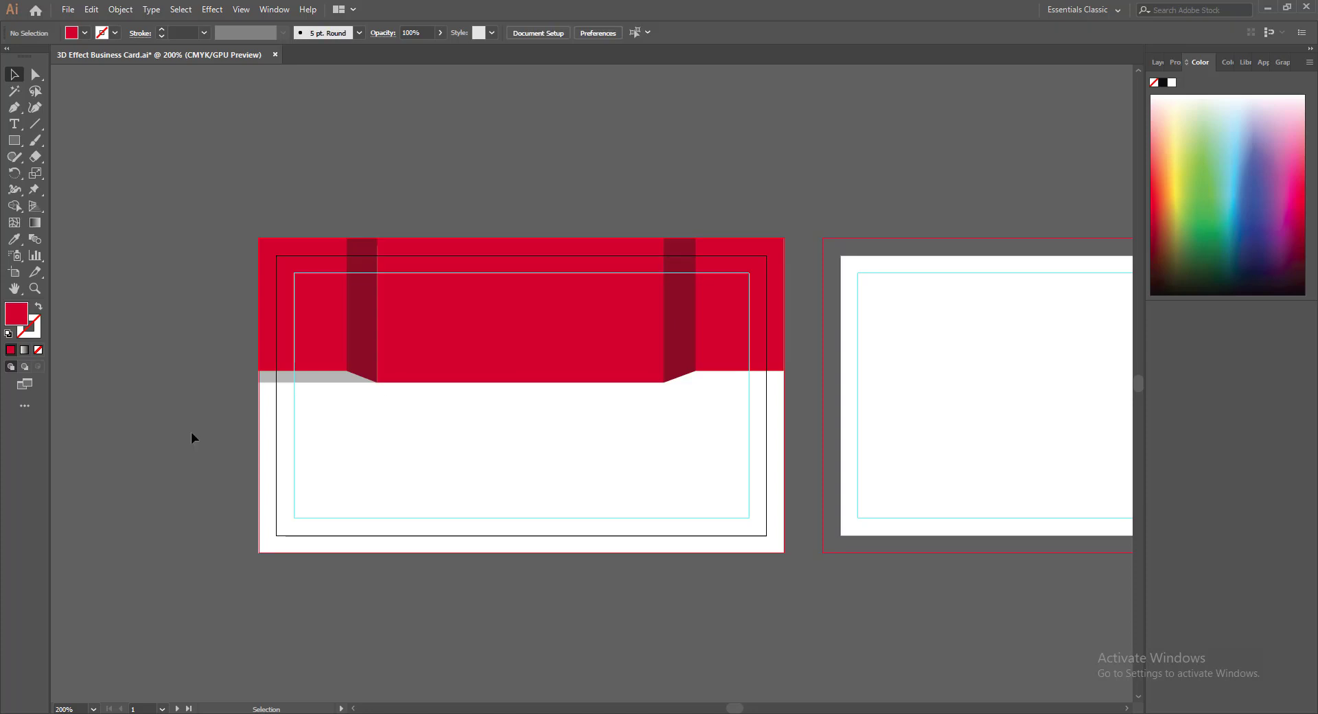
Nudge the left fold shape slightly right over the middle rectangle, extend its left edge back to the left red rectangle, and save
click(362, 361)
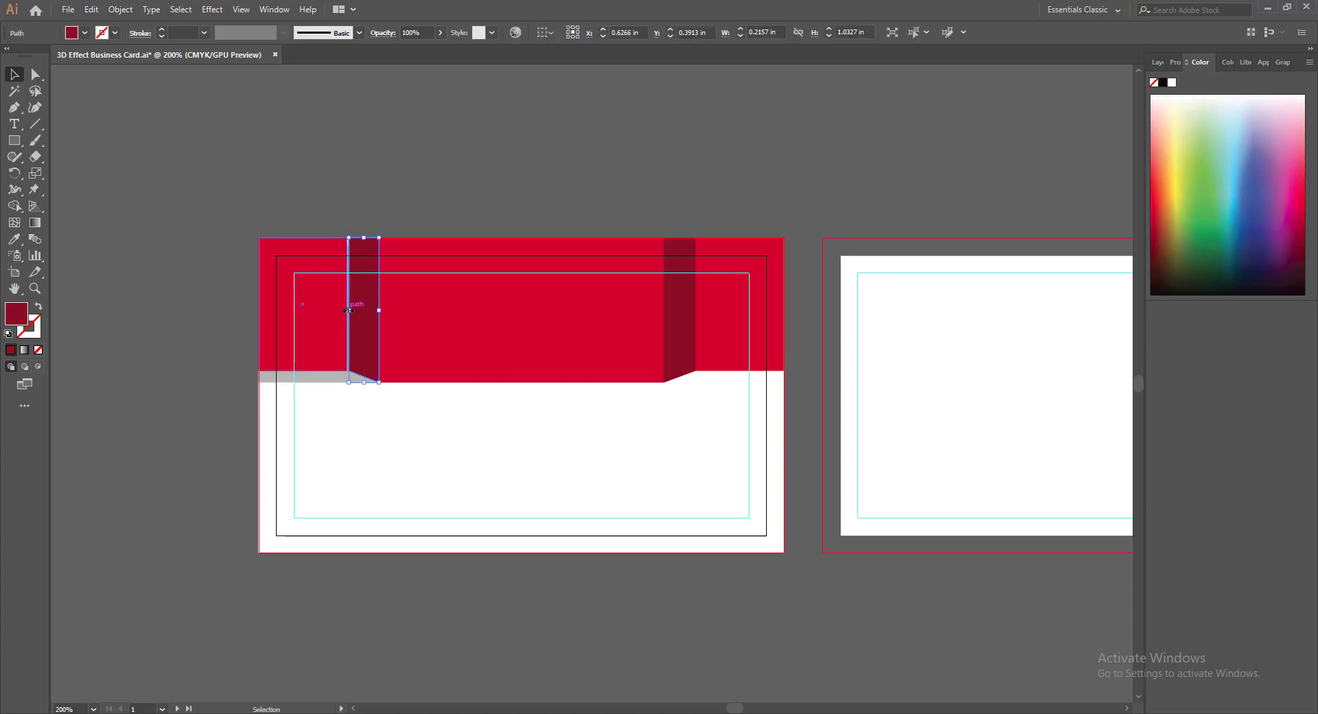
drag(348, 311, 346, 310)
click(238, 399)
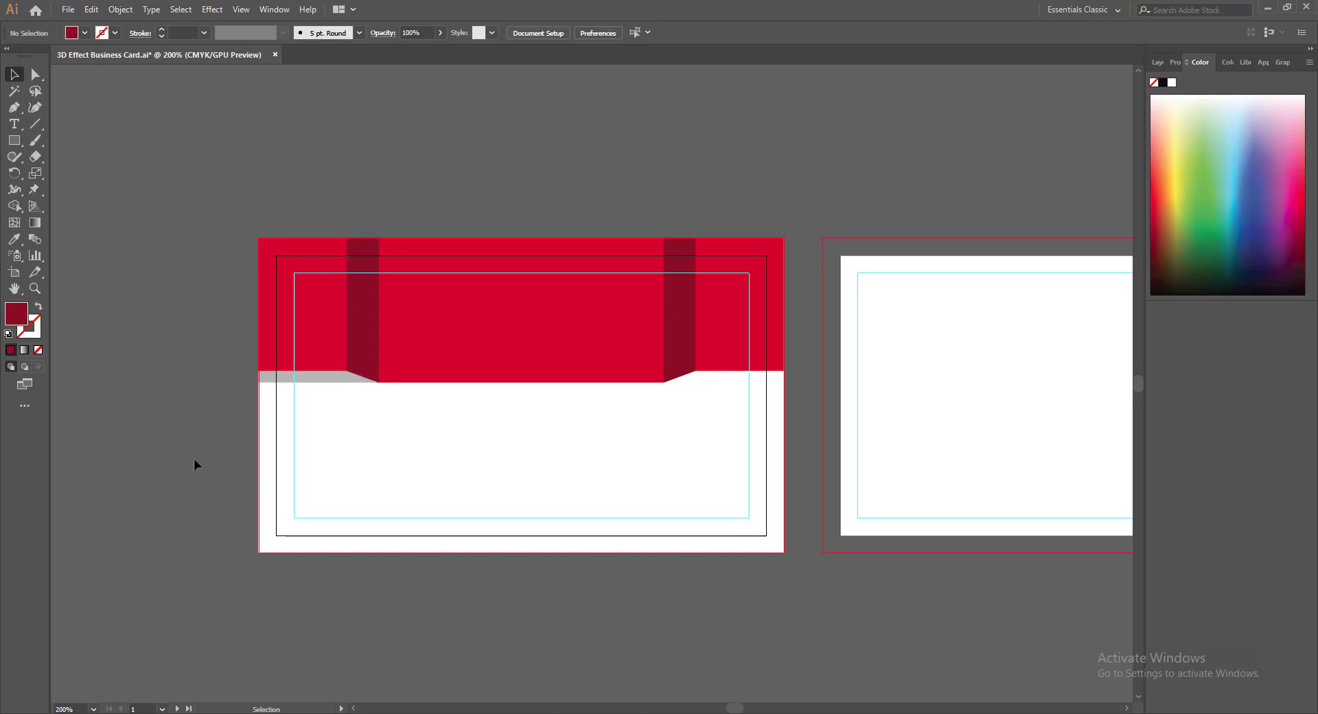
key(ctrl+s)
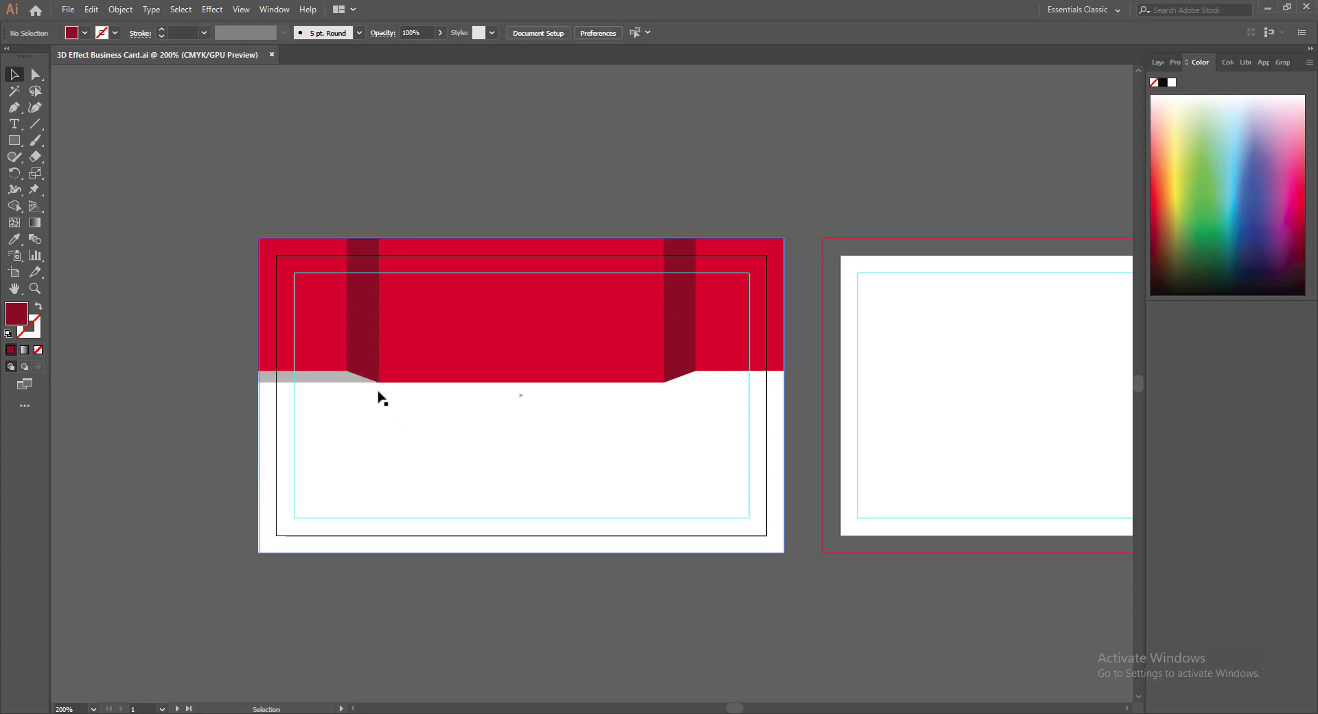
Duplicate the light grey rectangle horizontally to the card's right edge, beneath the right red rectangle
click(337, 383)
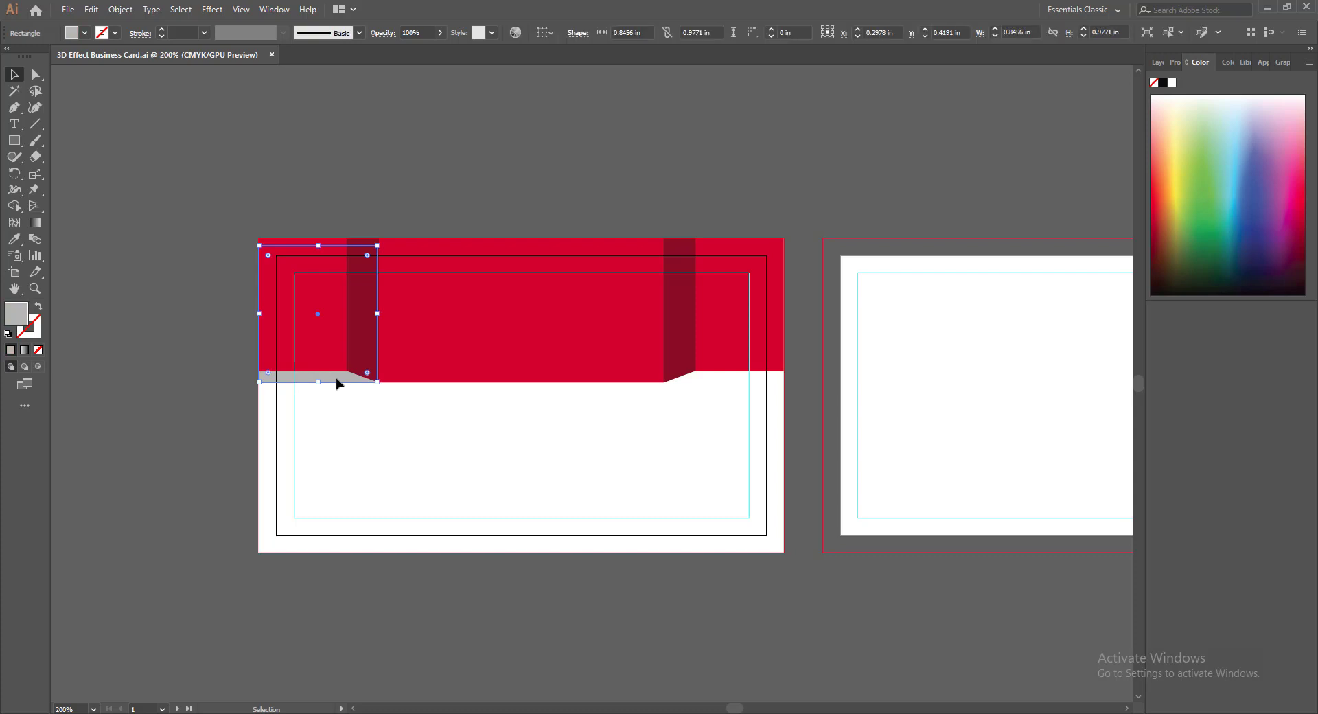
drag(336, 383, 744, 383)
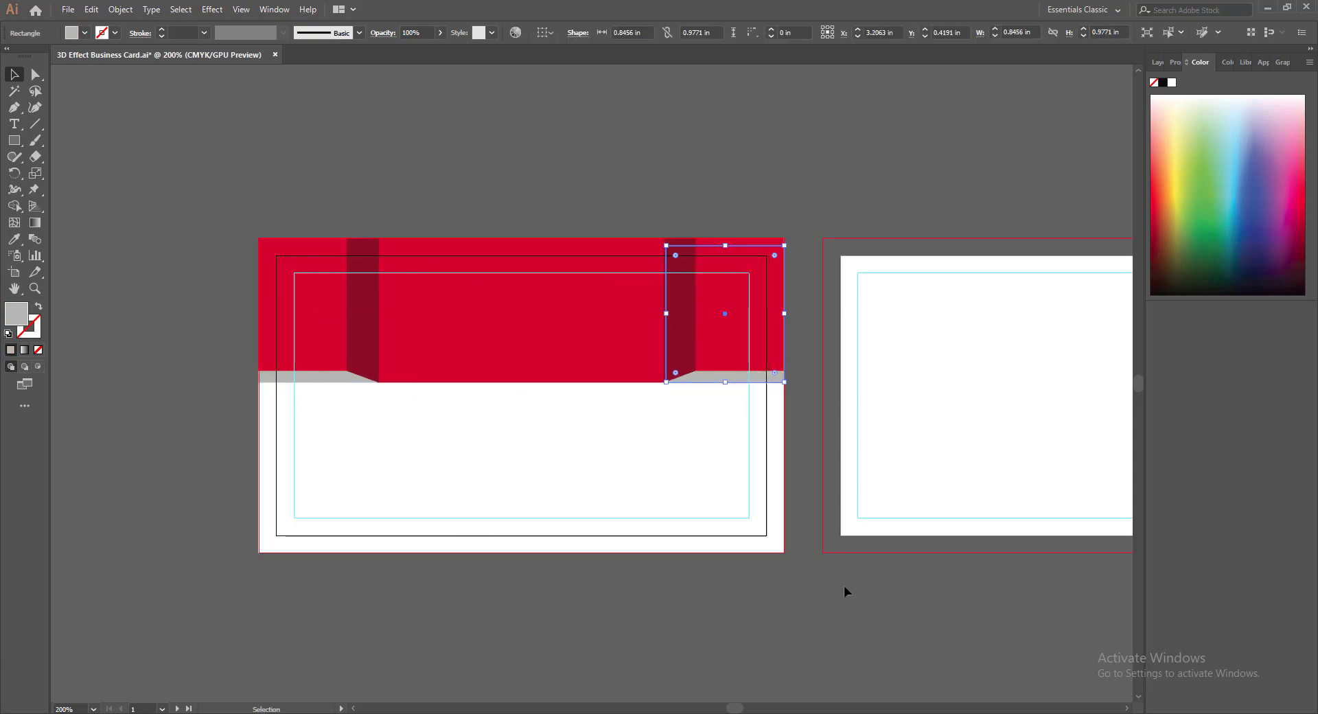
click(824, 588)
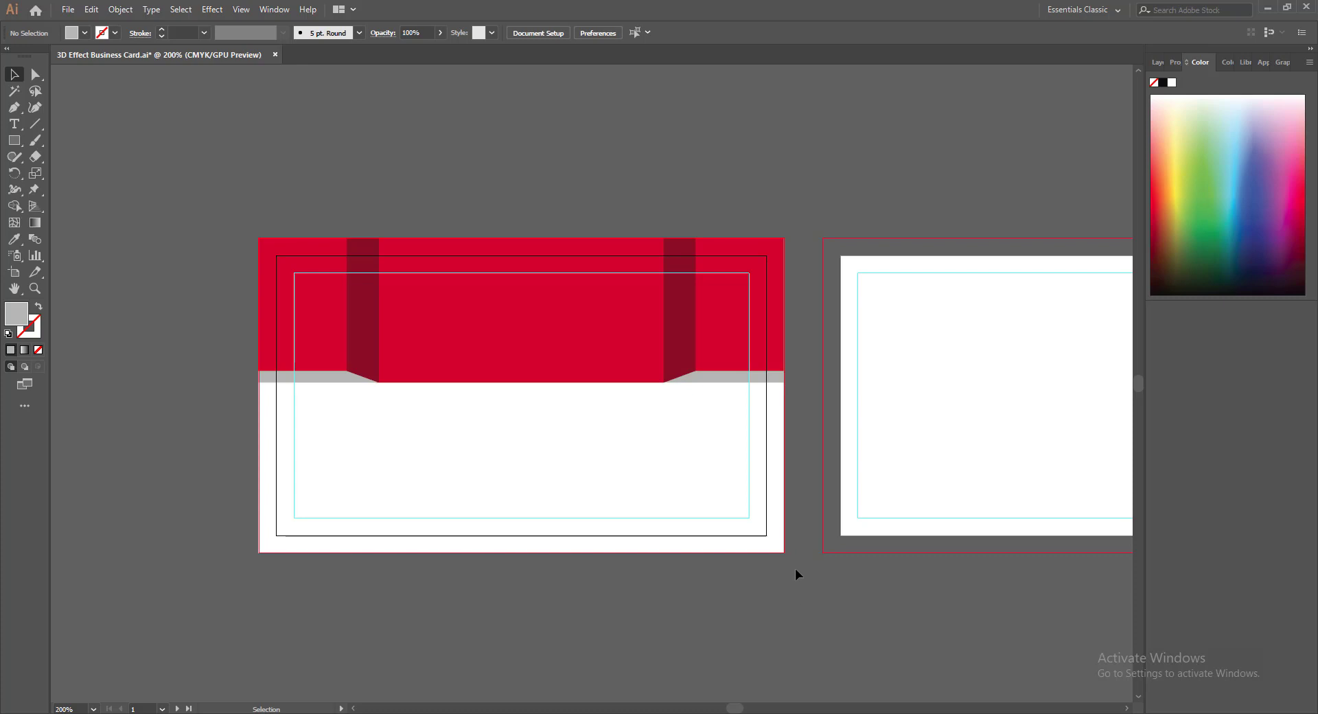
click(754, 347)
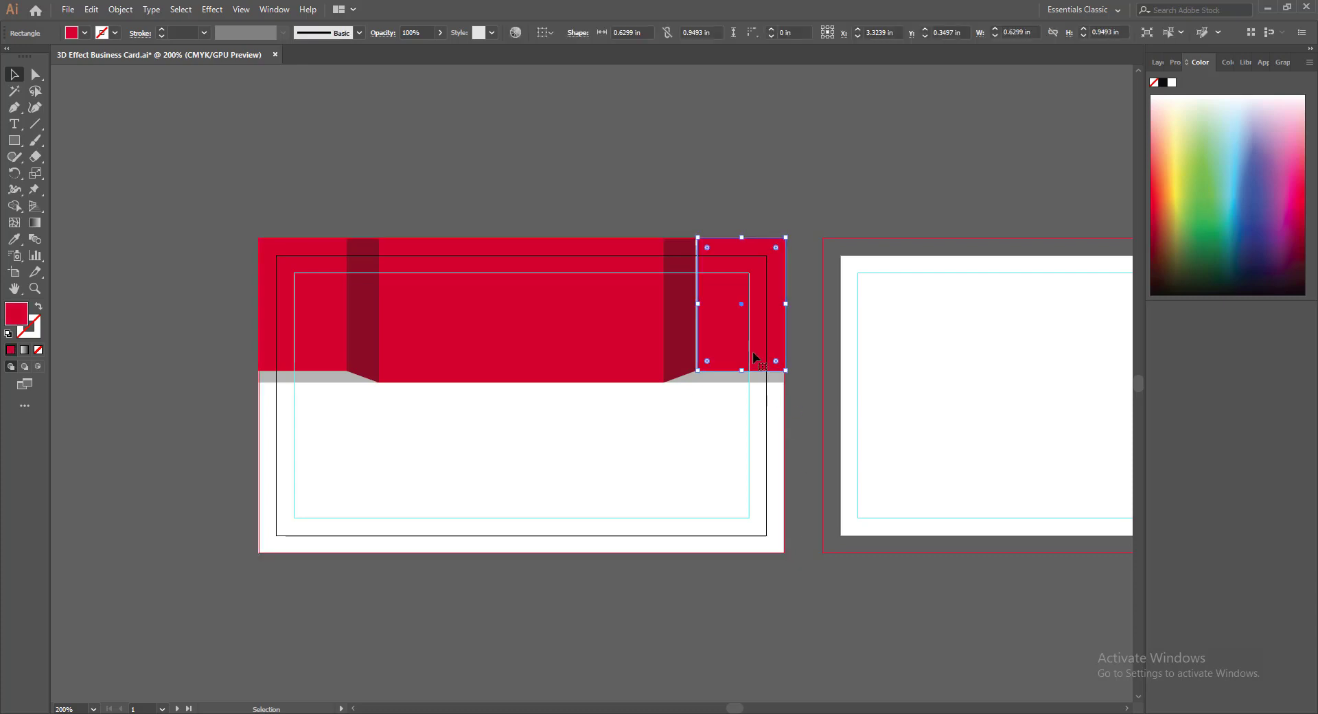
click(789, 652)
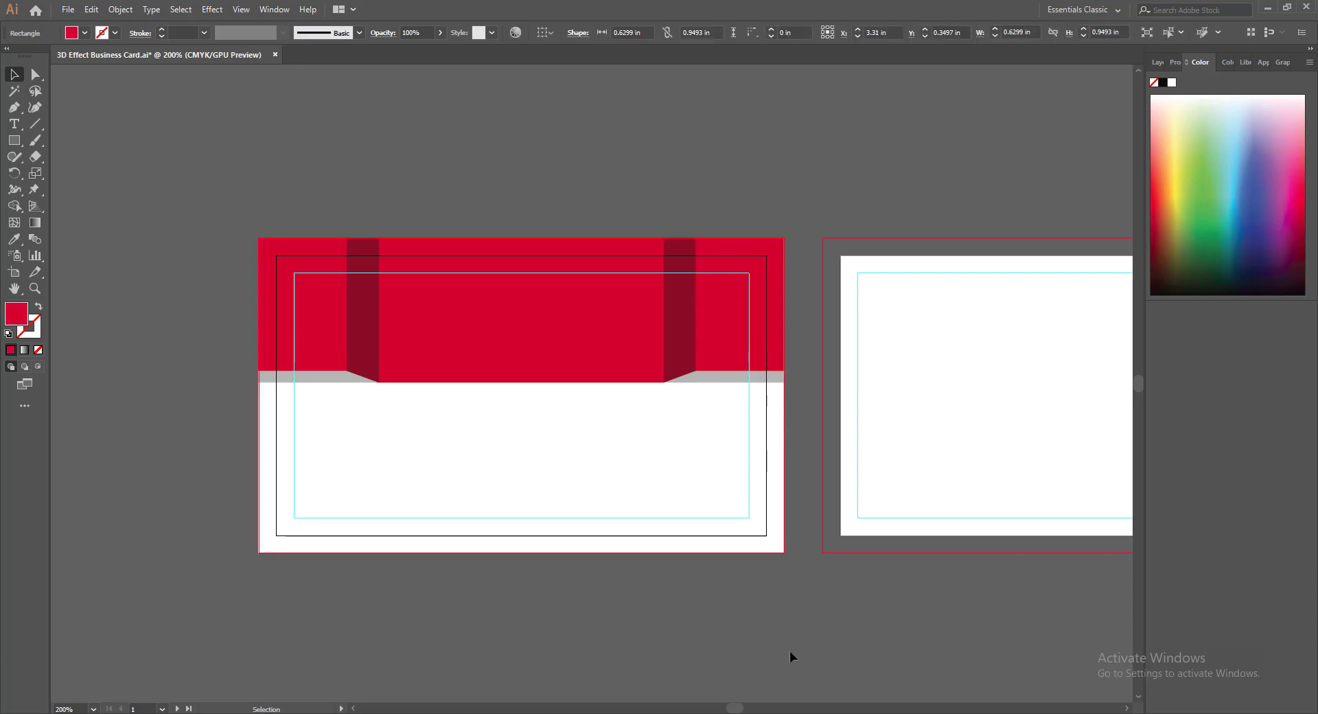
Extend the right grey rectangle's left edge to the right fold's inner edge, making it about 0.86 in wide
click(726, 378)
drag(666, 313, 664, 313)
click(747, 601)
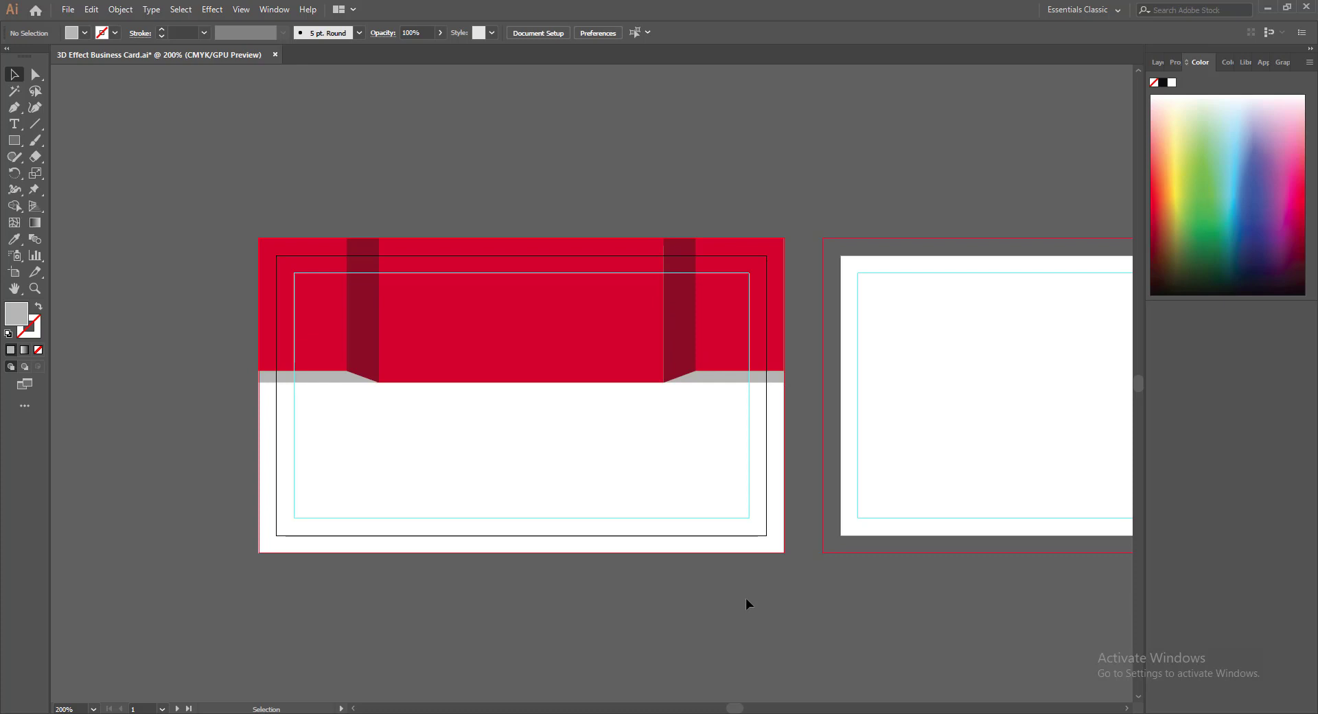
click(682, 350)
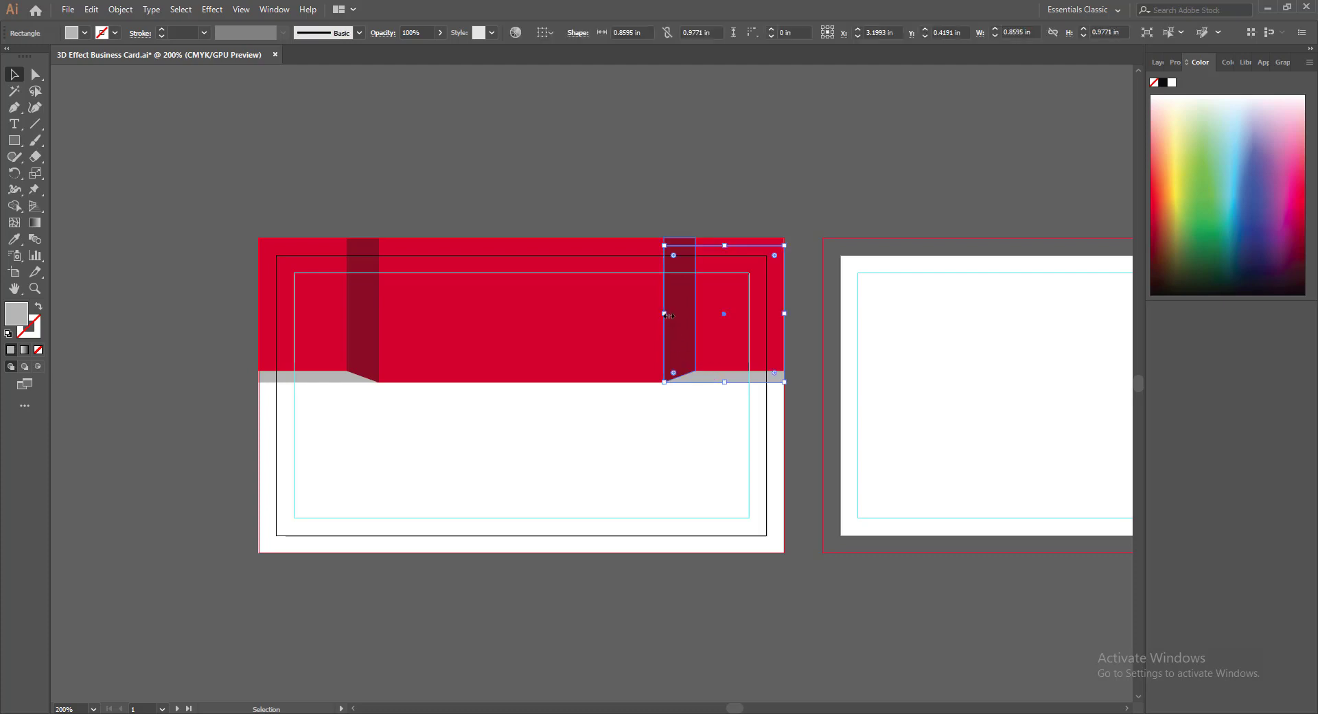
click(815, 526)
Nudge the right fold shape slightly left over the middle rectangle and extend its right edge back to the right red rectangle
click(673, 336)
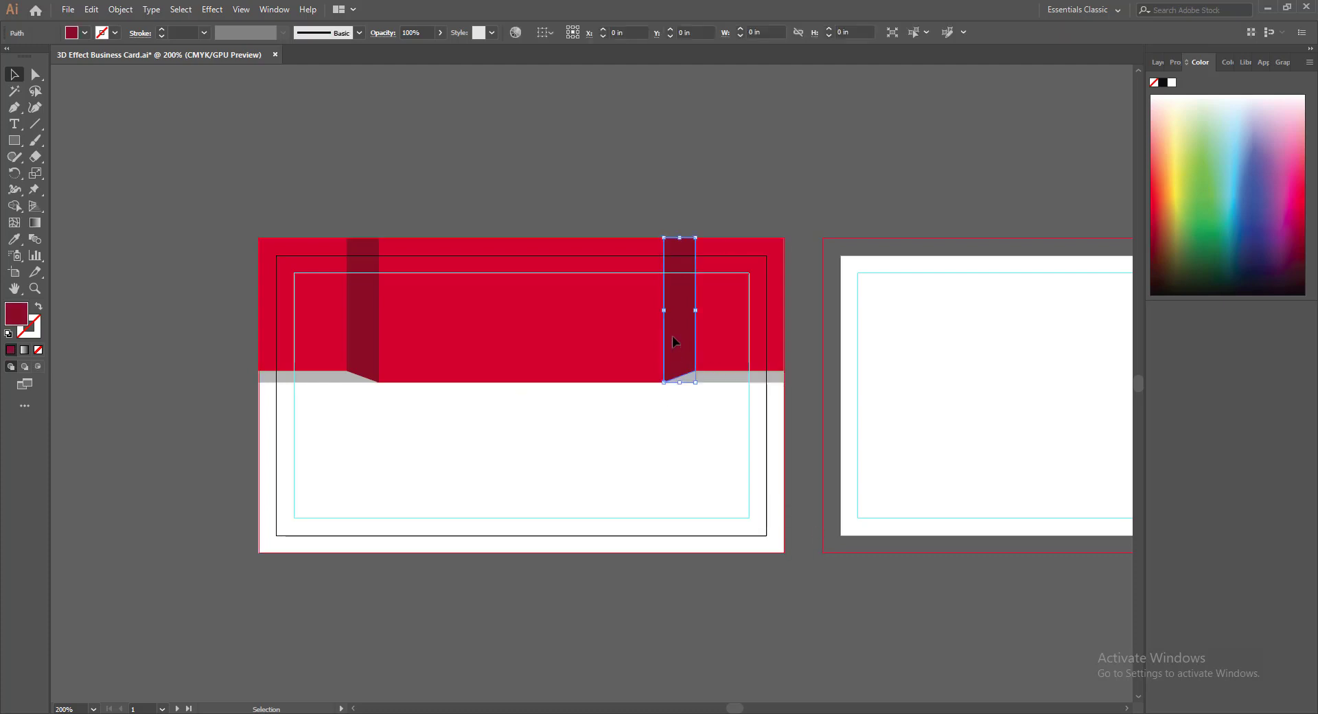
drag(693, 310, 698, 310)
click(814, 617)
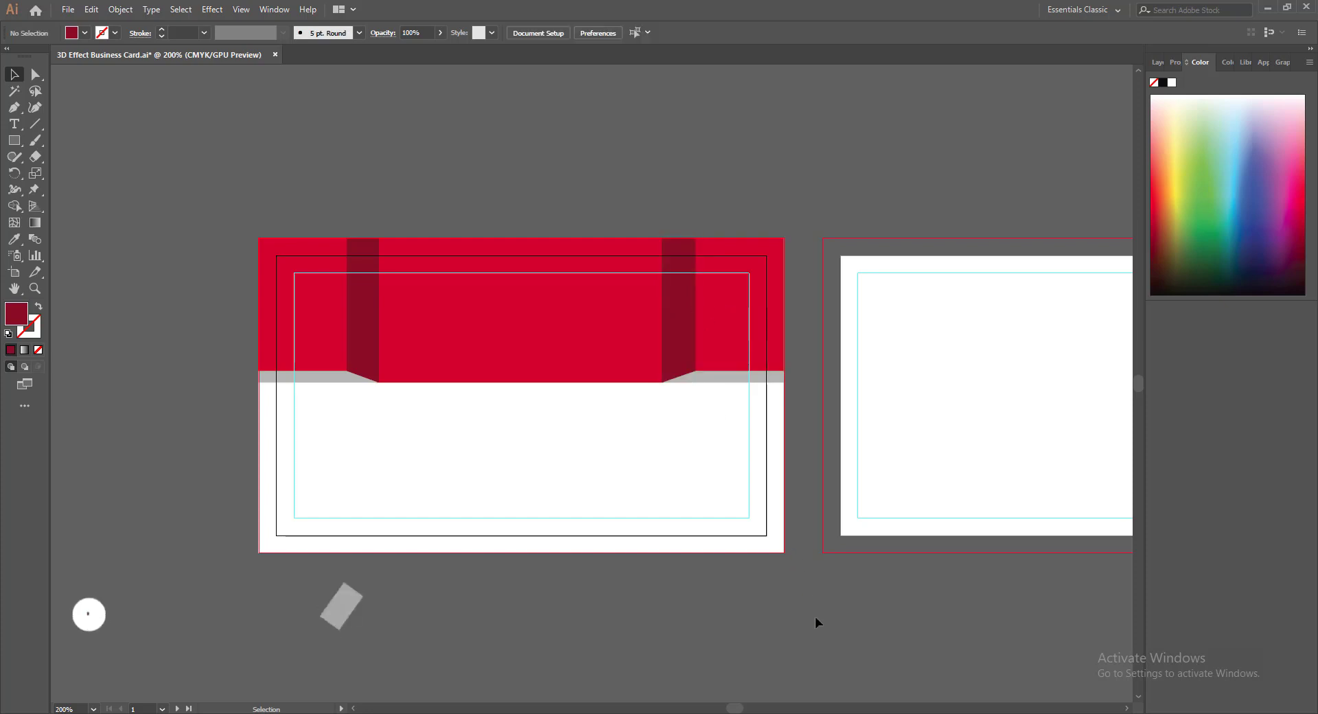
Extend the right fold's inner edge slightly over the middle red rectangle and save the document
click(701, 377)
drag(664, 313, 662, 313)
click(754, 551)
click(775, 641)
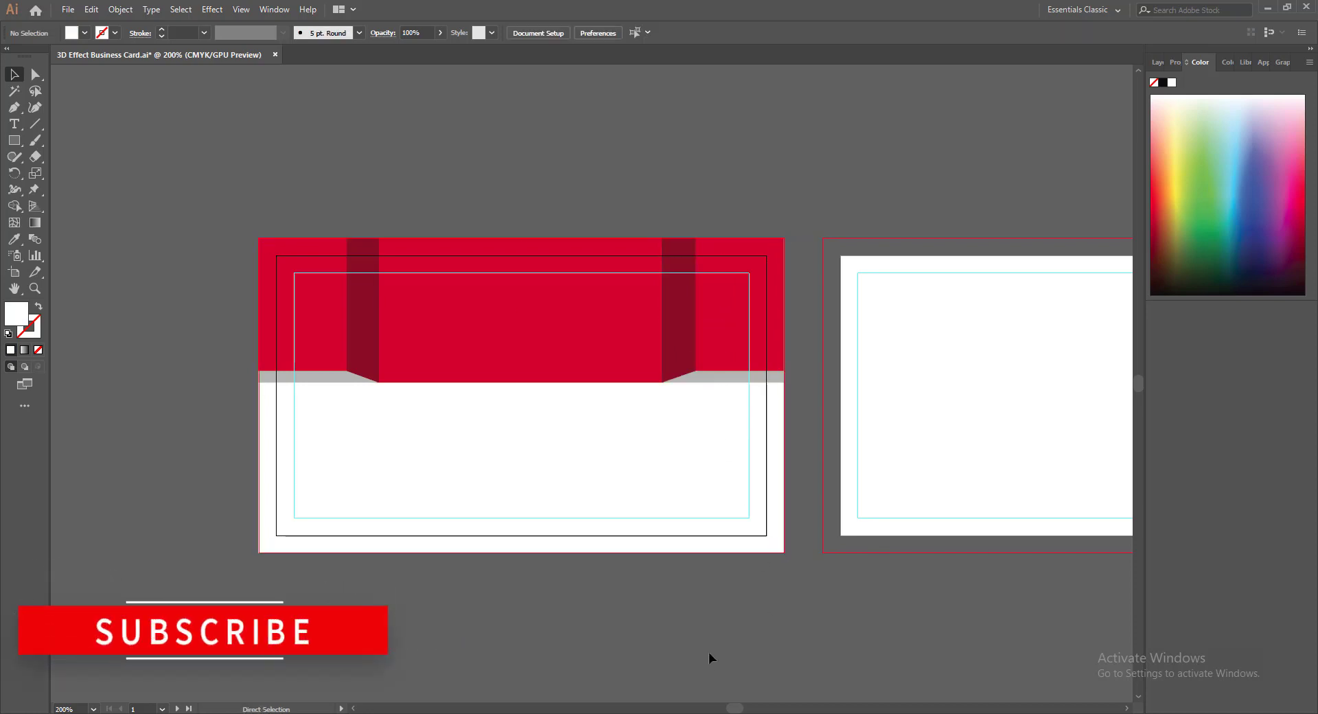
key(ctrl+s)
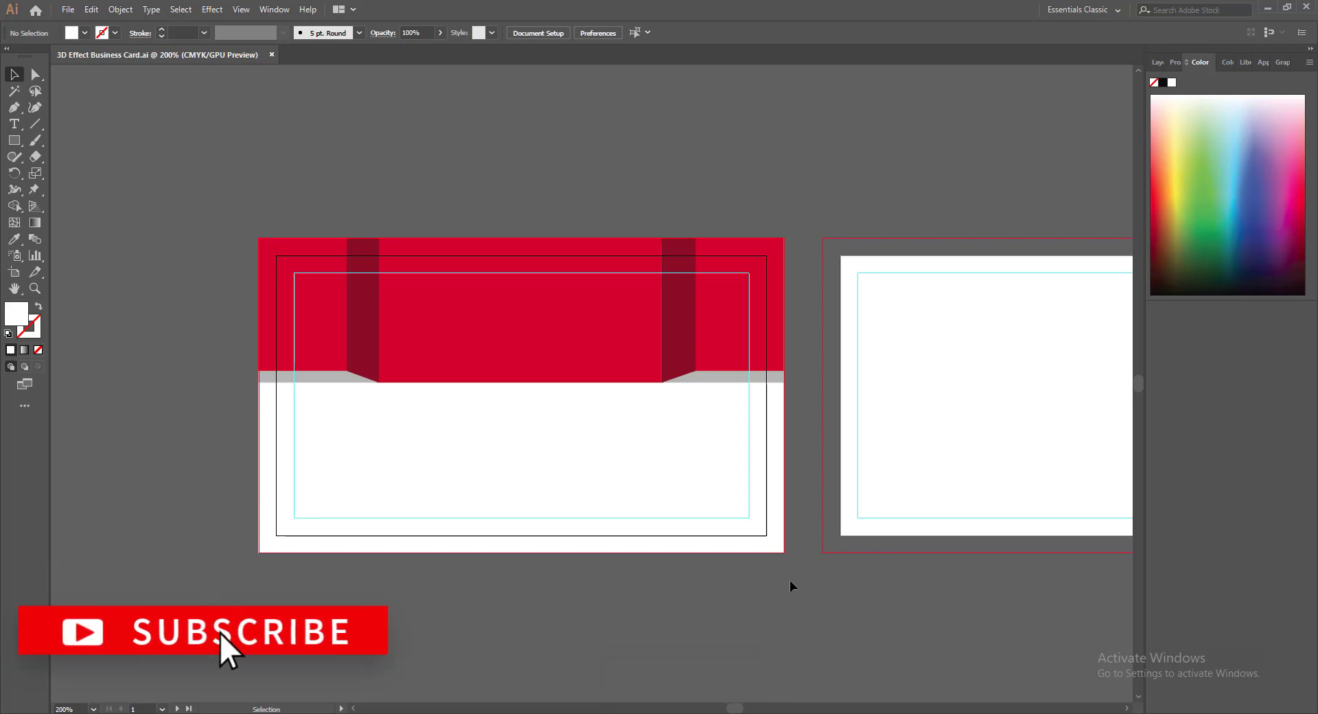
Open the recent file Channel DP.png and bring its logo into the 3D Effect Business Card document
key(alt+f)
mouse_move(187, 77)
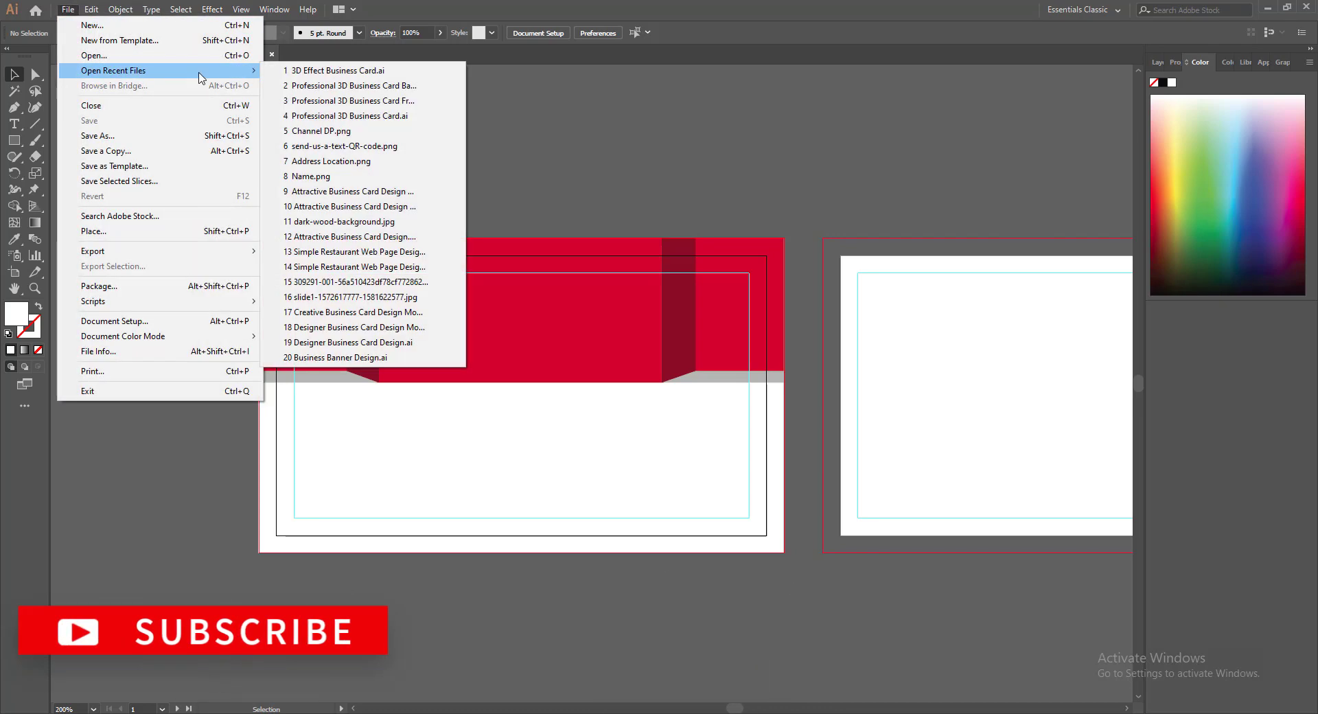
click(313, 131)
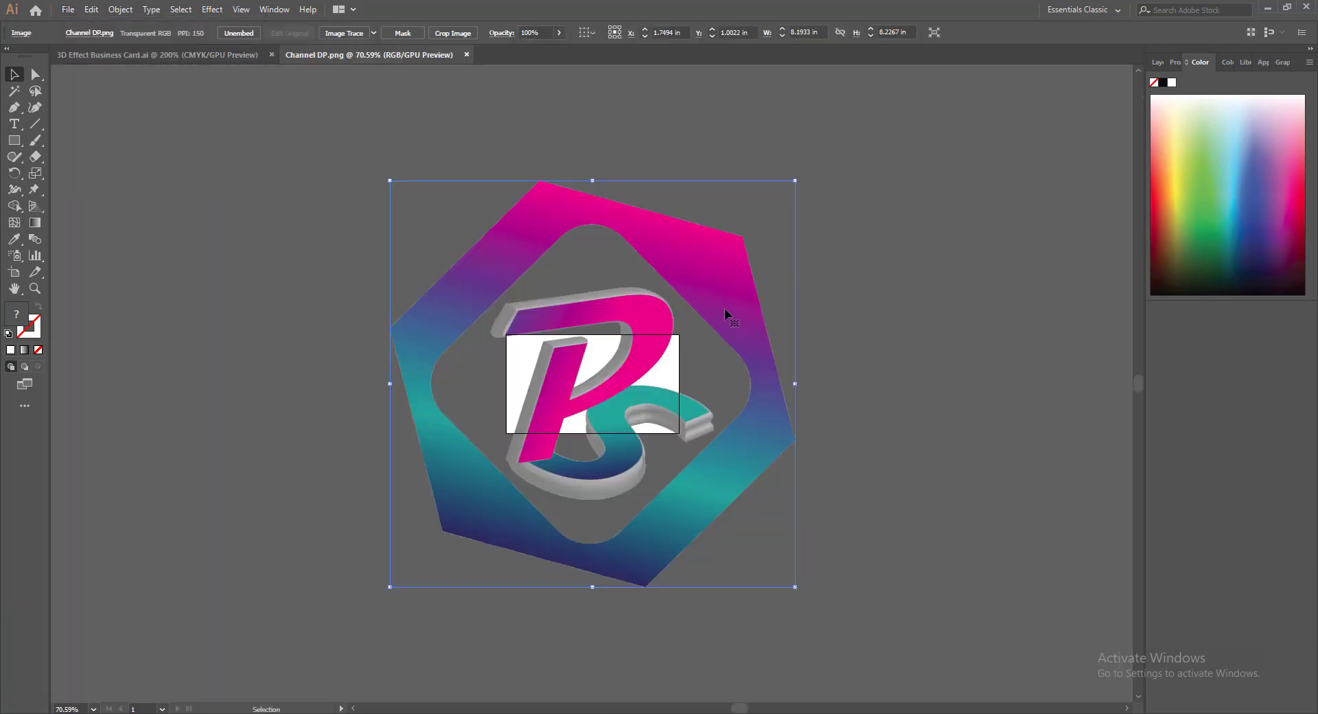
drag(725, 312, 170, 48)
drag(493, 273, 521, 299)
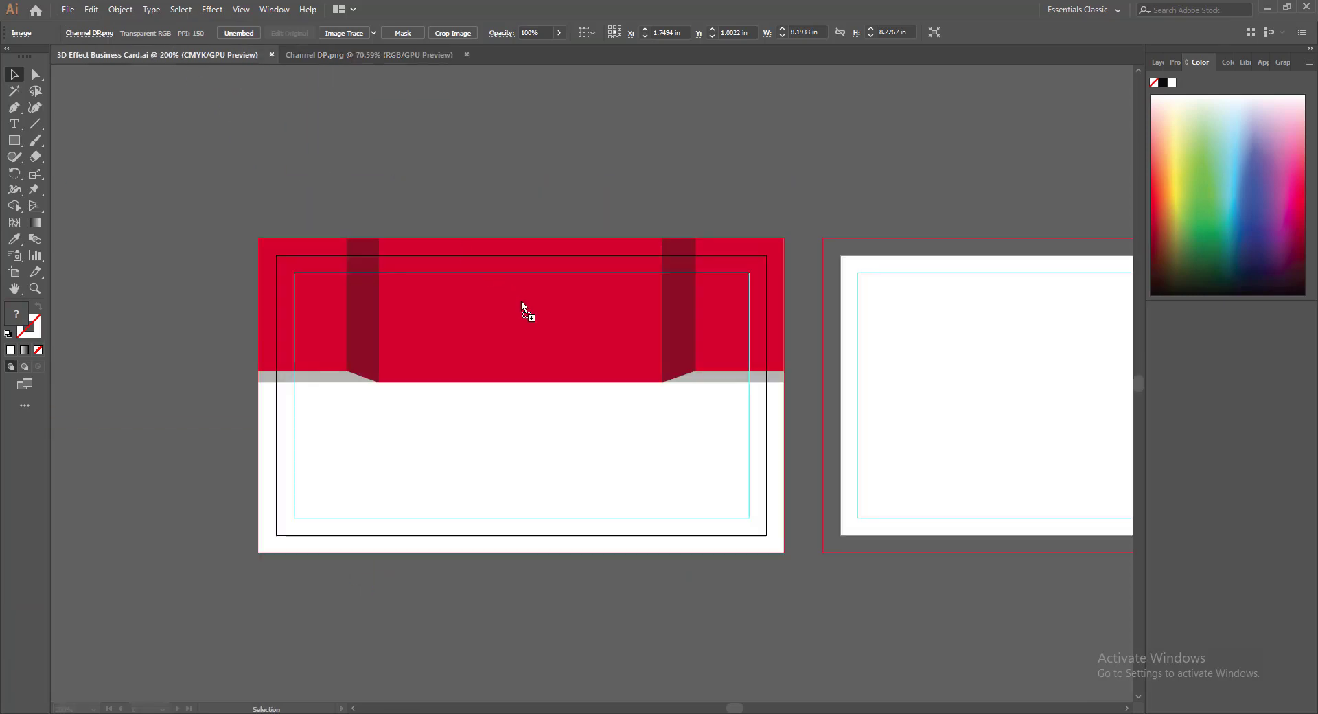
Scale the logo down to about 0.70 in wide and place it in the middle of the red header
drag(454, 214, 781, 335)
drag(153, 285, 624, 373)
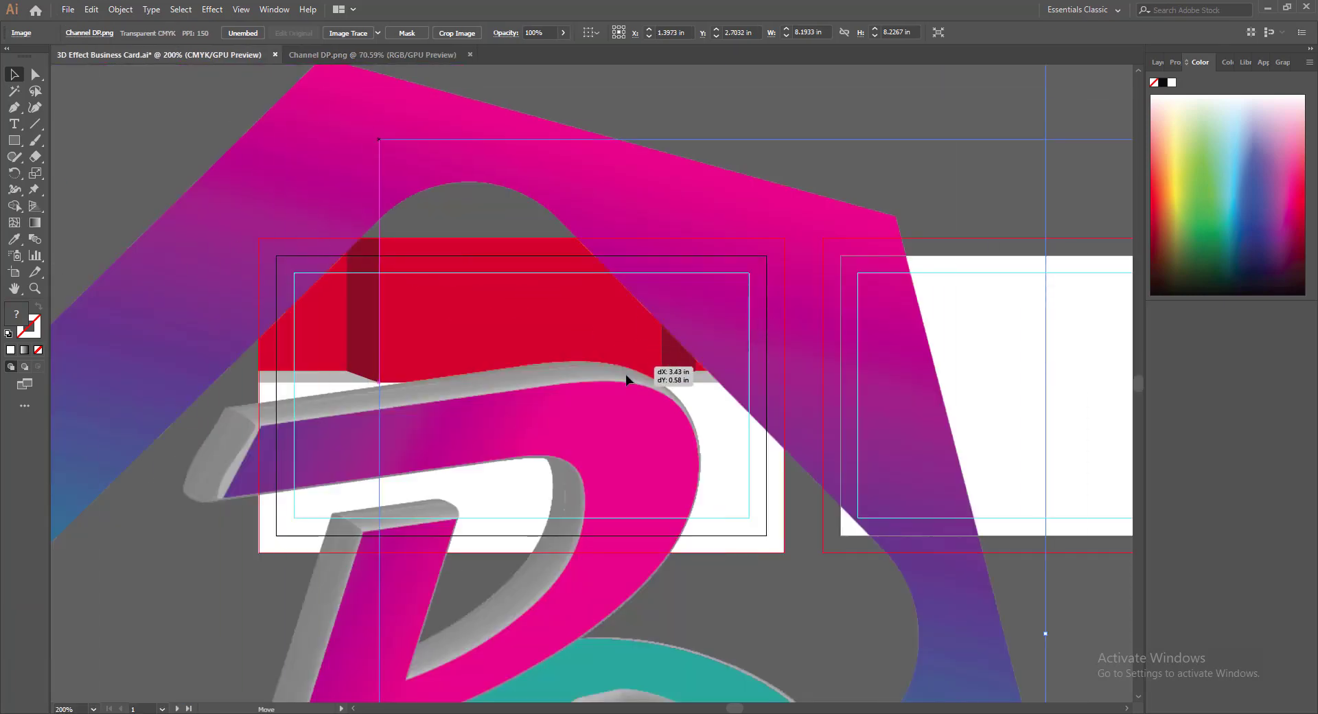
drag(380, 148, 822, 595)
drag(899, 629, 491, 274)
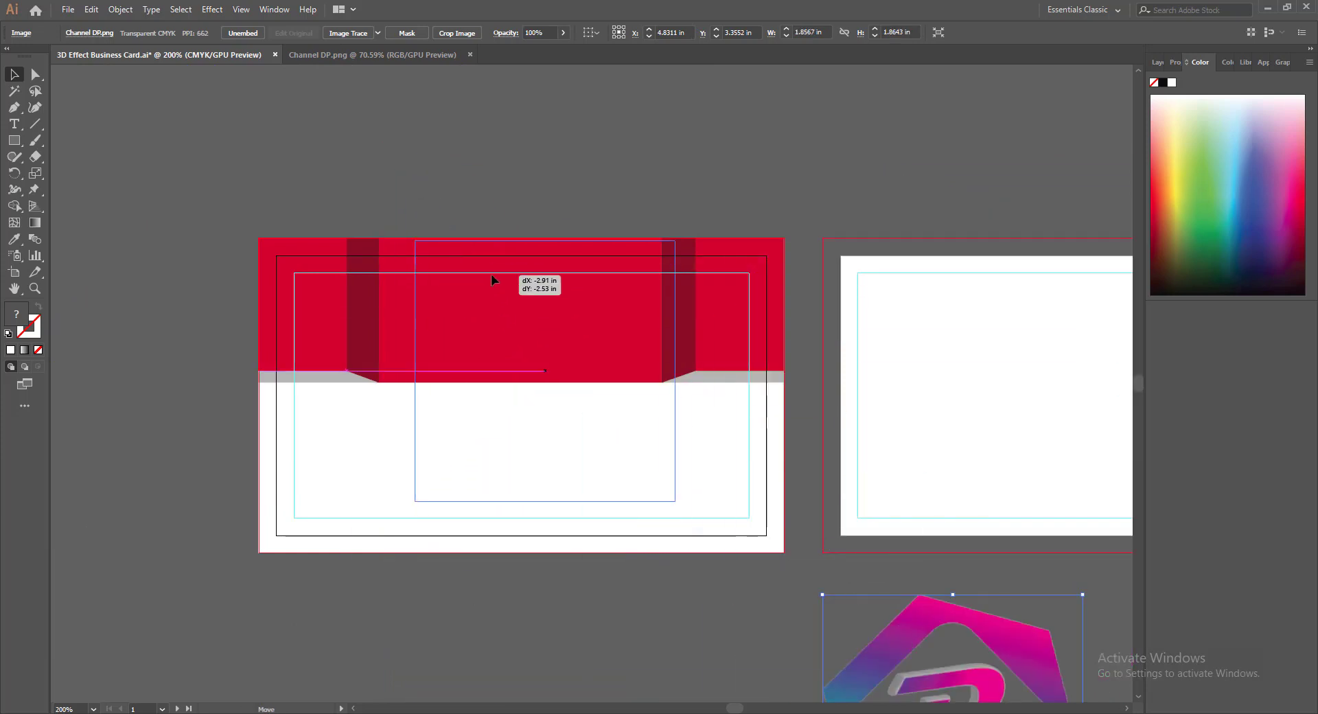
drag(414, 239, 500, 309)
drag(569, 340, 544, 291)
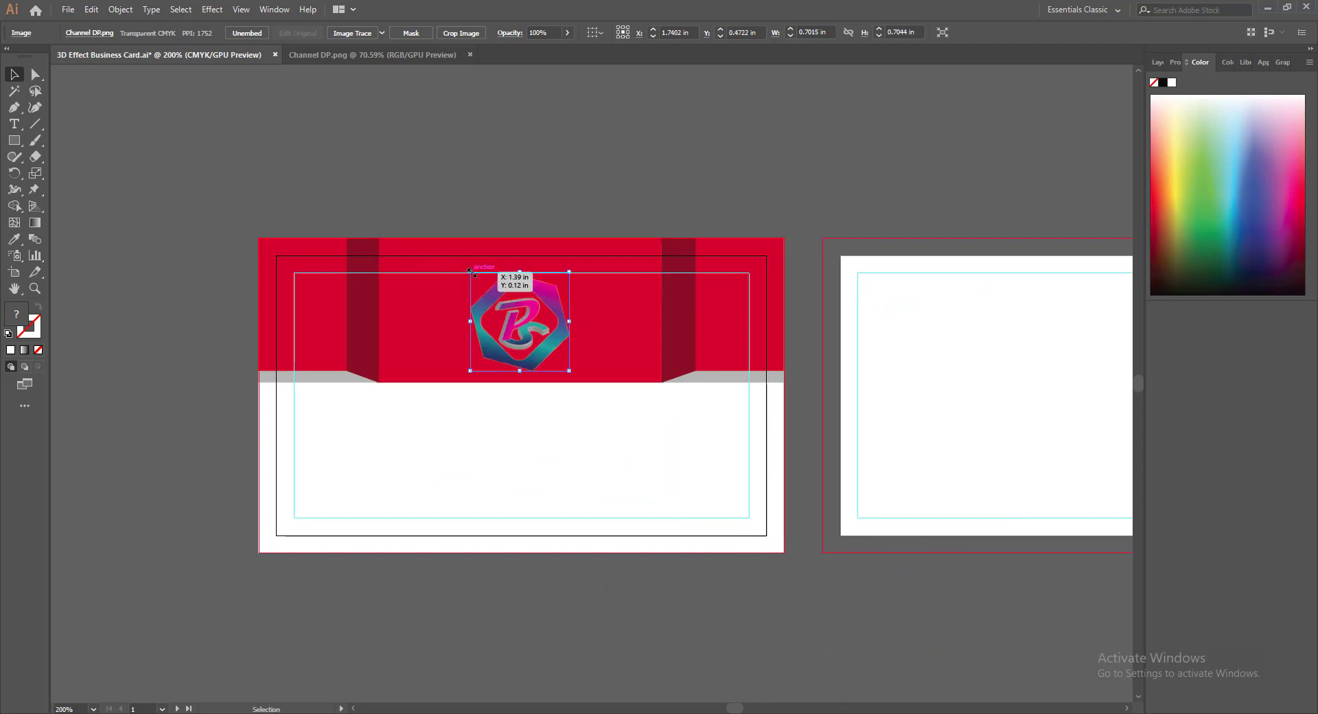
Shrink the logo to about 0.5 in wide and align its upper edge with the safe-area guide
drag(470, 270, 477, 279)
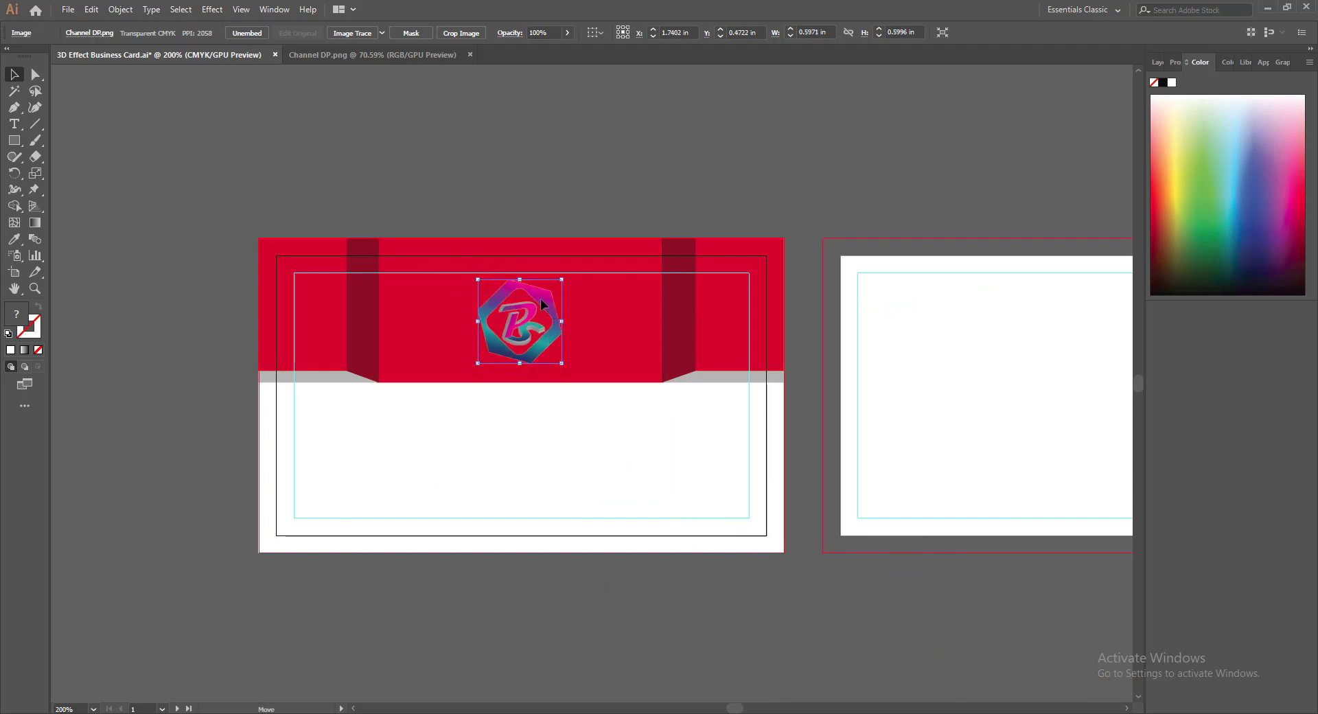
drag(544, 304, 534, 282)
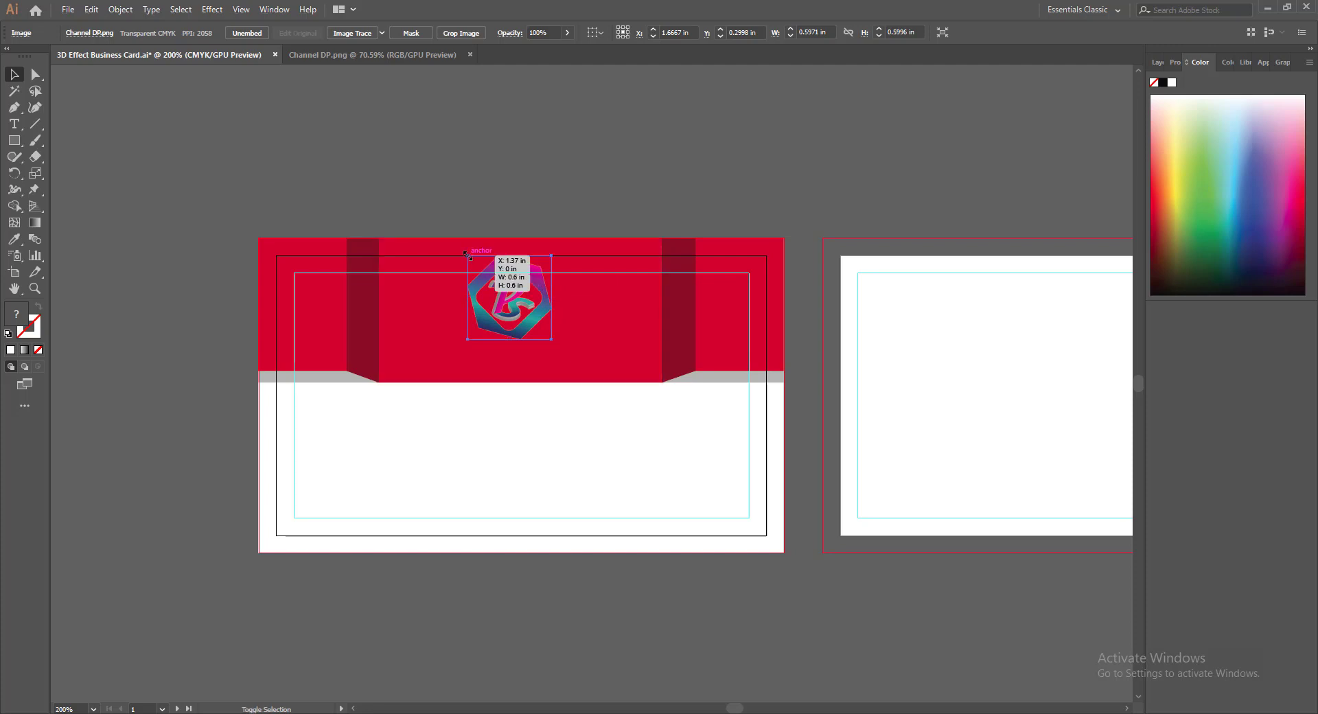
drag(468, 256, 474, 262)
key(Down)
key(Down)
key(Down)
key(Down)
key(Down)
key(Down)
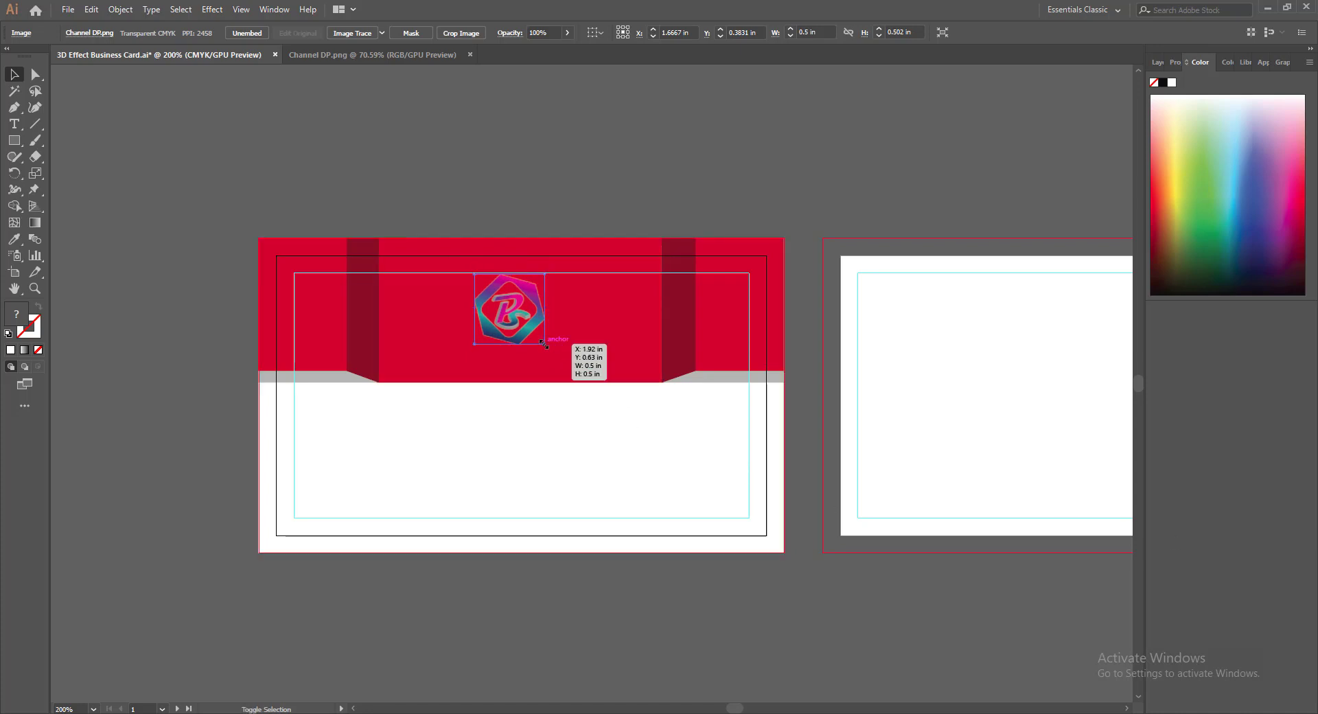
Reduce the logo to about 0.44 in wide and nudge it slightly right within the red header
drag(542, 343, 540, 335)
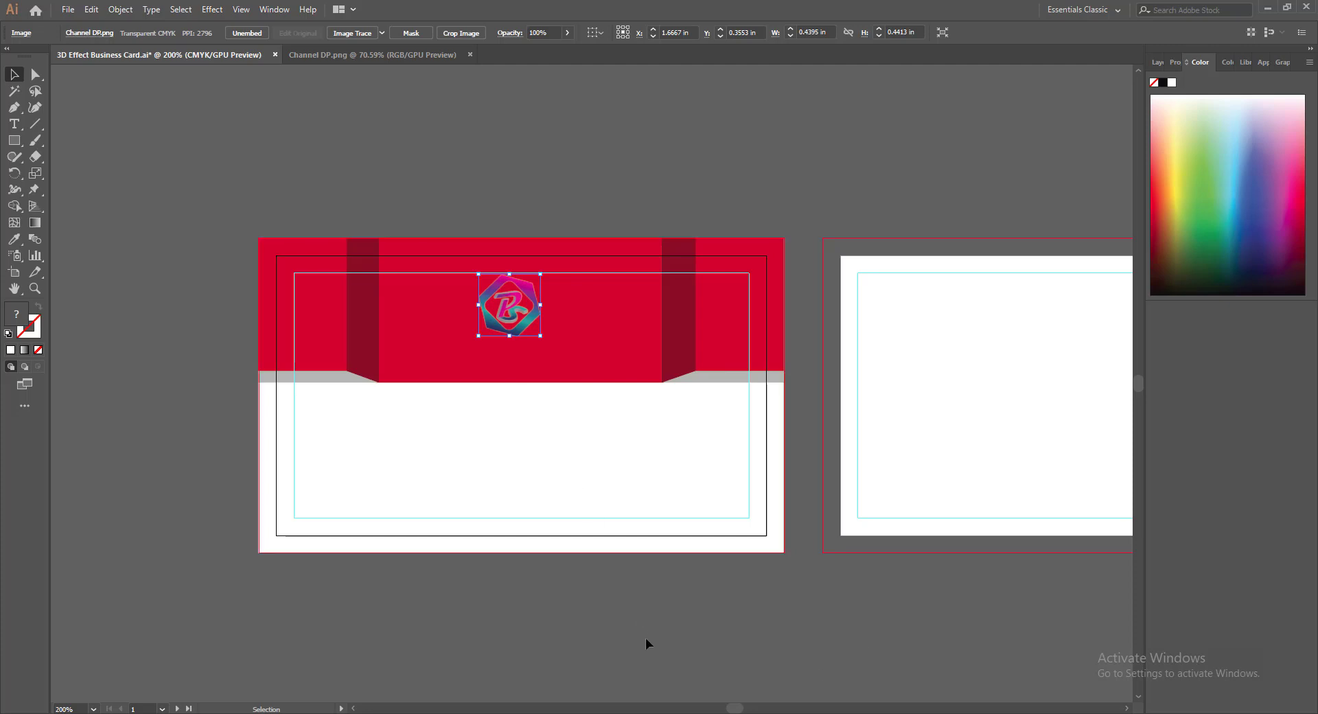
key(Right)
key(Right)
key(Right)
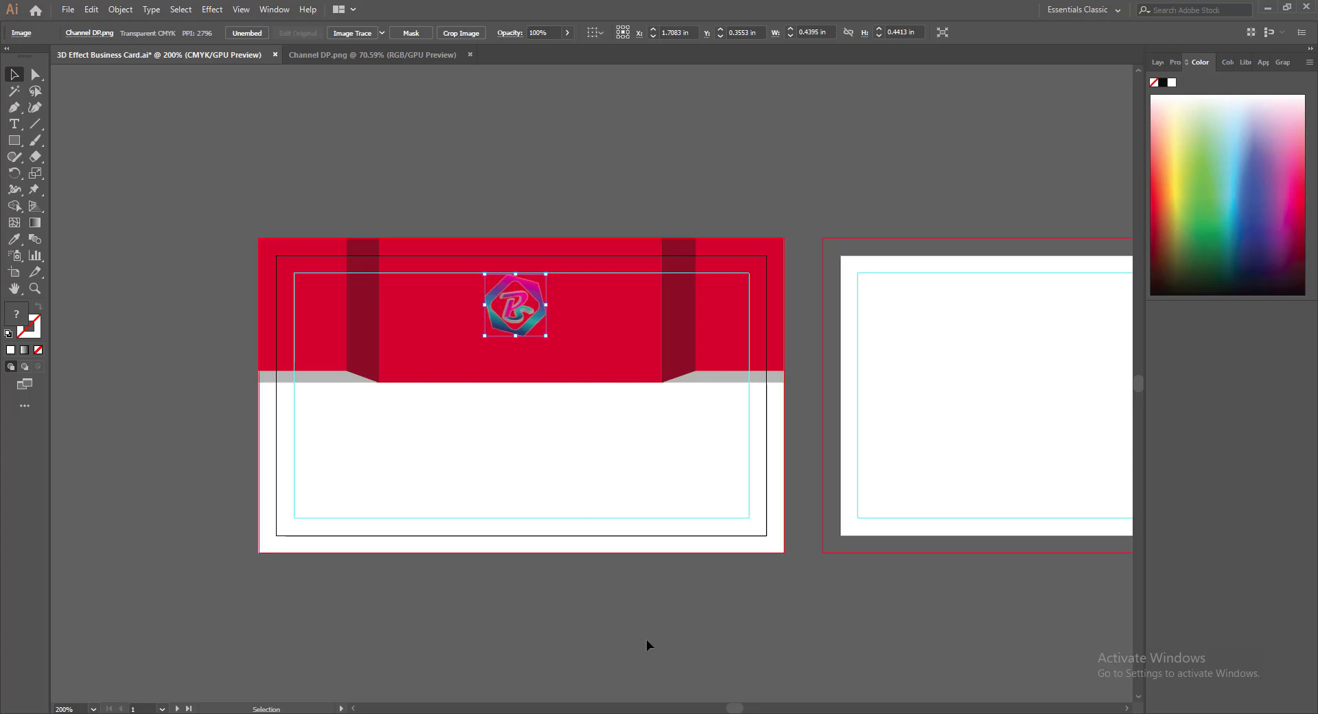
click(646, 640)
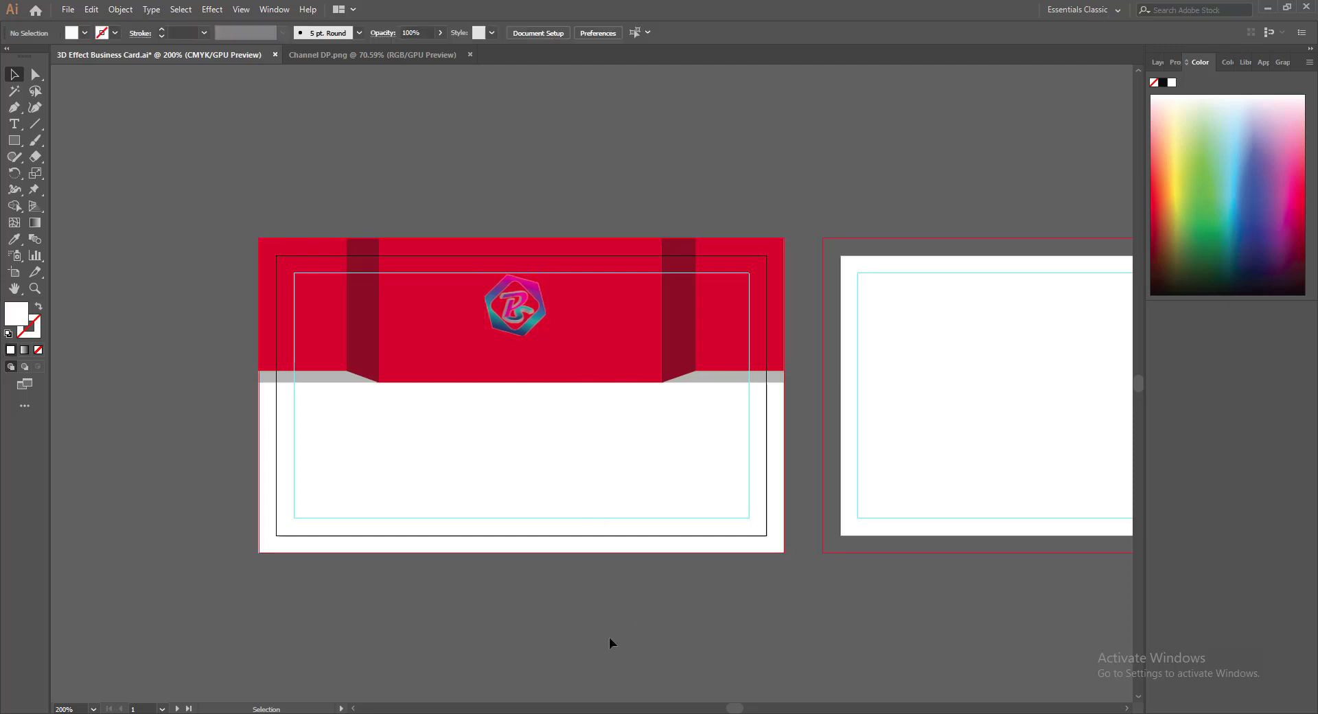
Add an Outer Glow effect with an orange glow colour to the logo and preview it
click(514, 305)
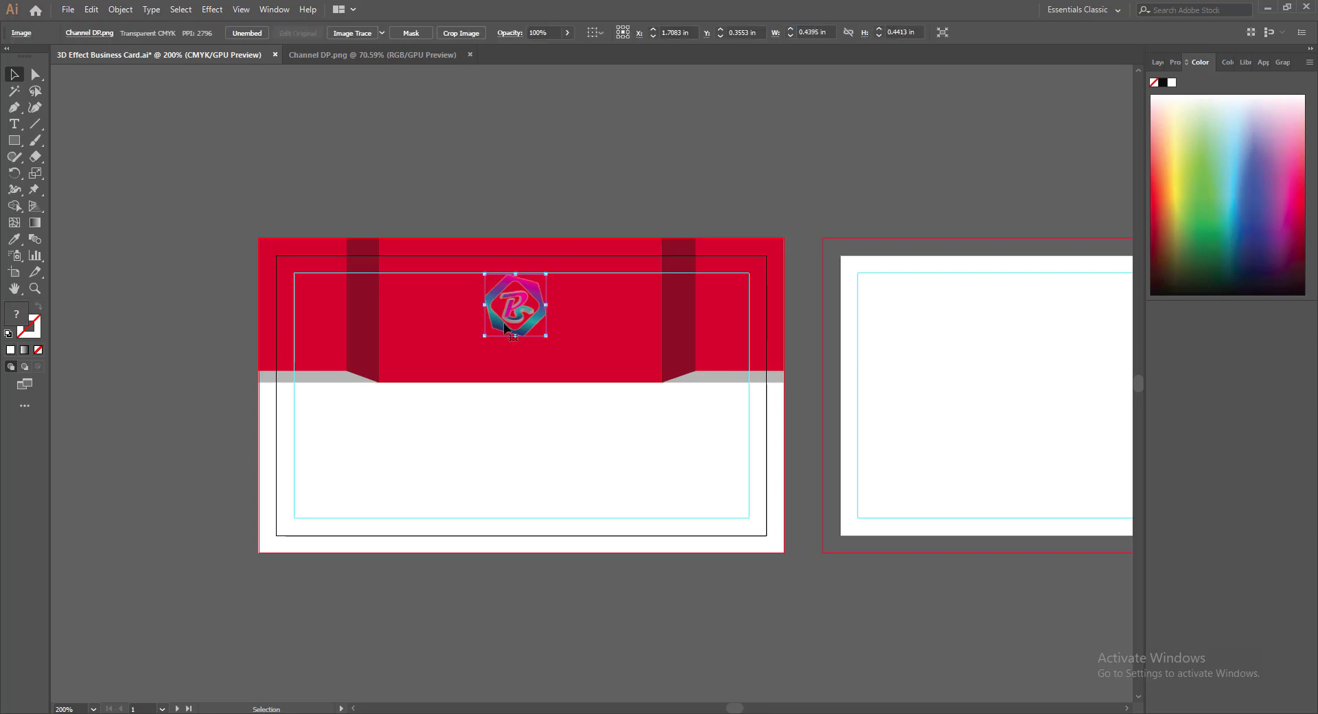
click(120, 10)
mouse_move(212, 9)
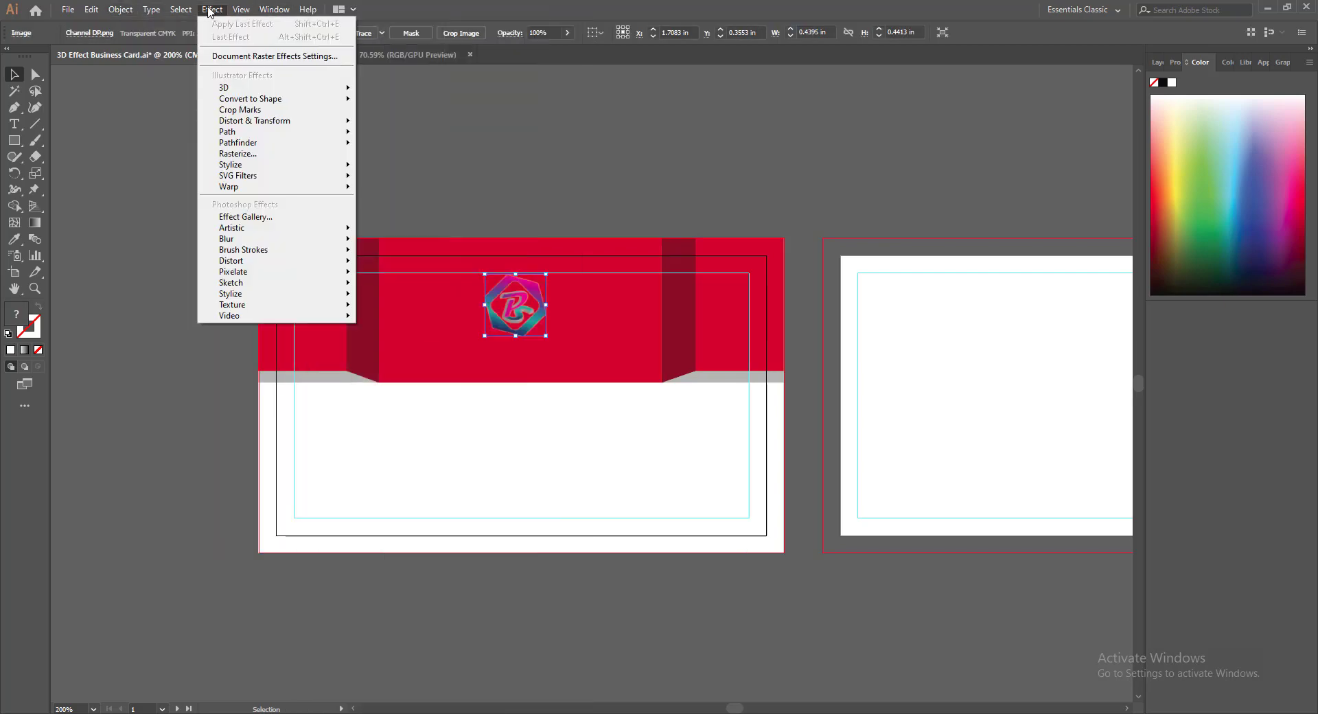
mouse_move(229, 165)
click(396, 212)
drag(390, 269, 164, 158)
click(227, 204)
click(378, 571)
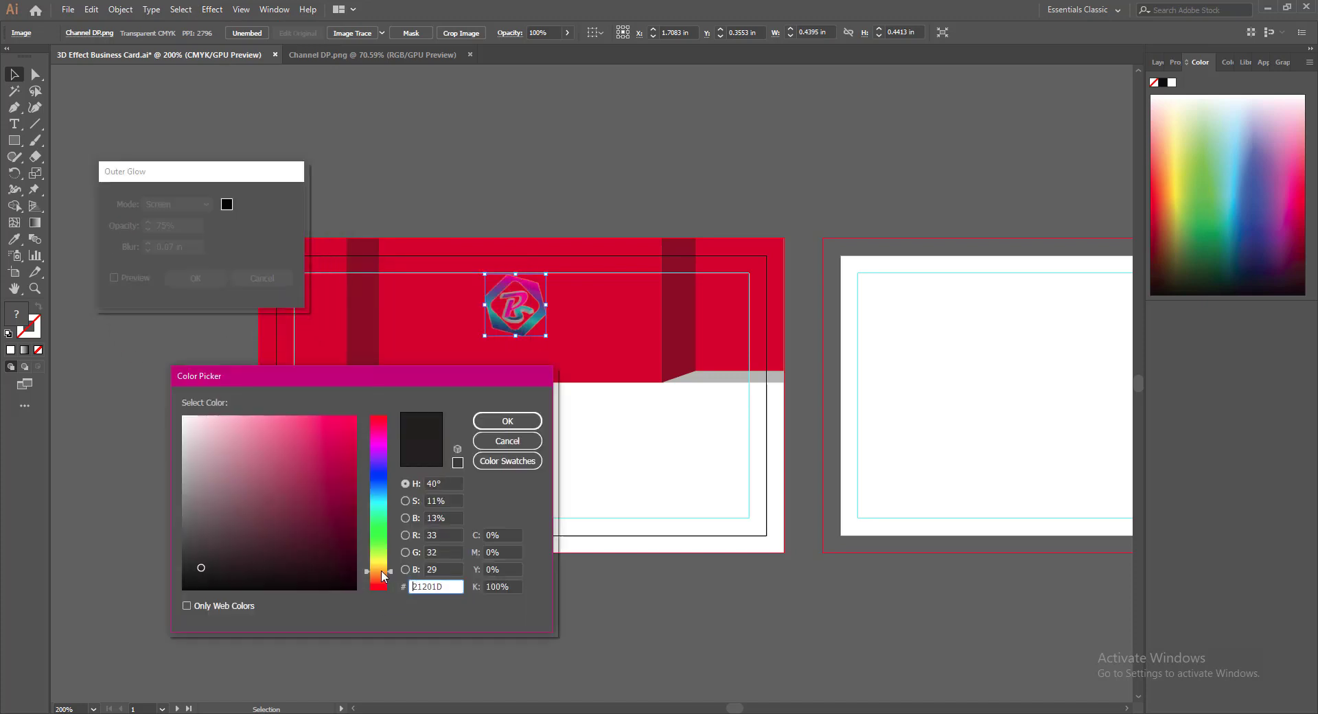
click(336, 421)
drag(336, 420, 352, 446)
click(507, 420)
click(114, 278)
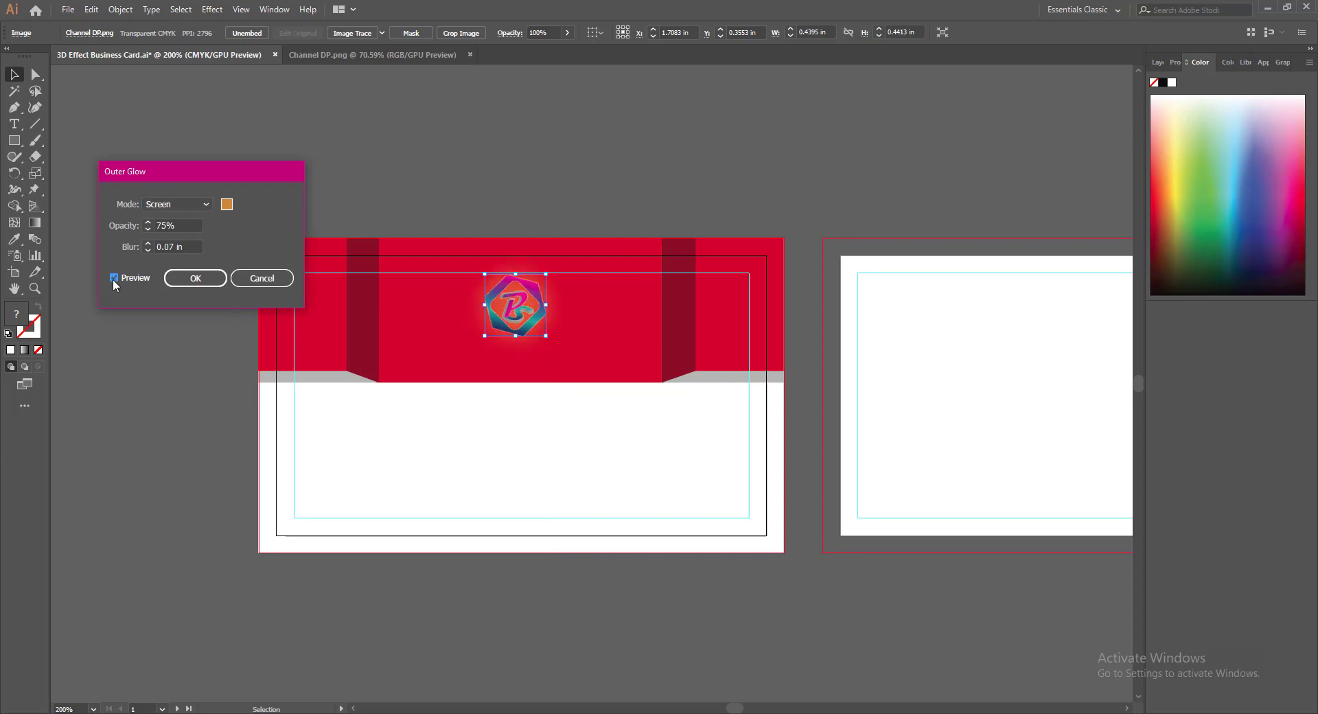
Set the outer glow's blur to 0.03 in and its blending mode to Soft Light
click(172, 247)
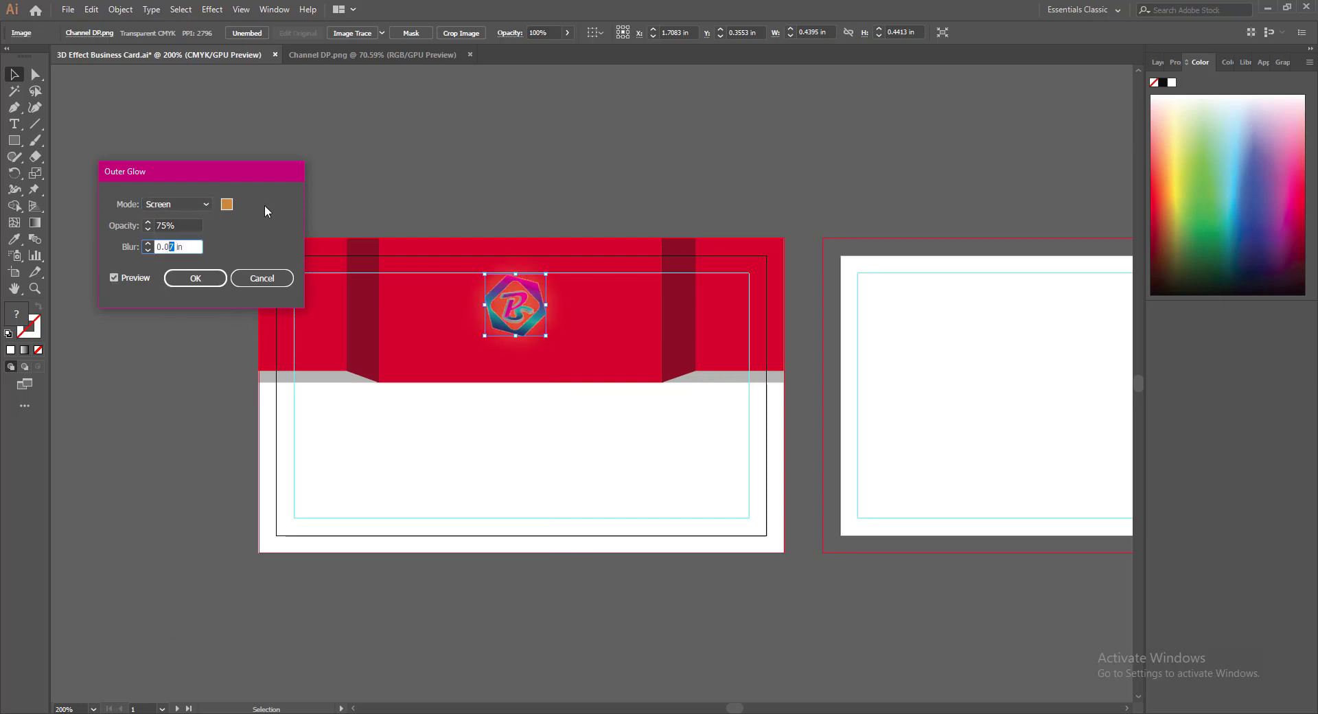
click(185, 227)
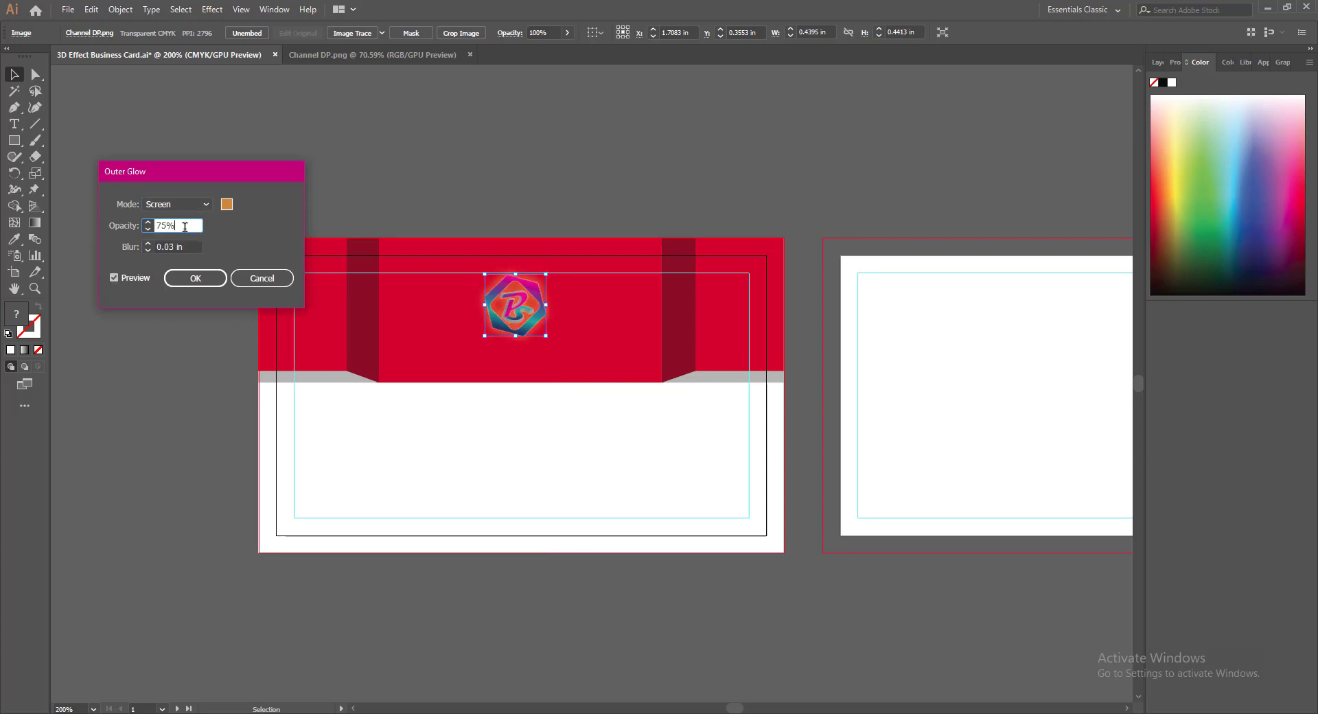
click(205, 205)
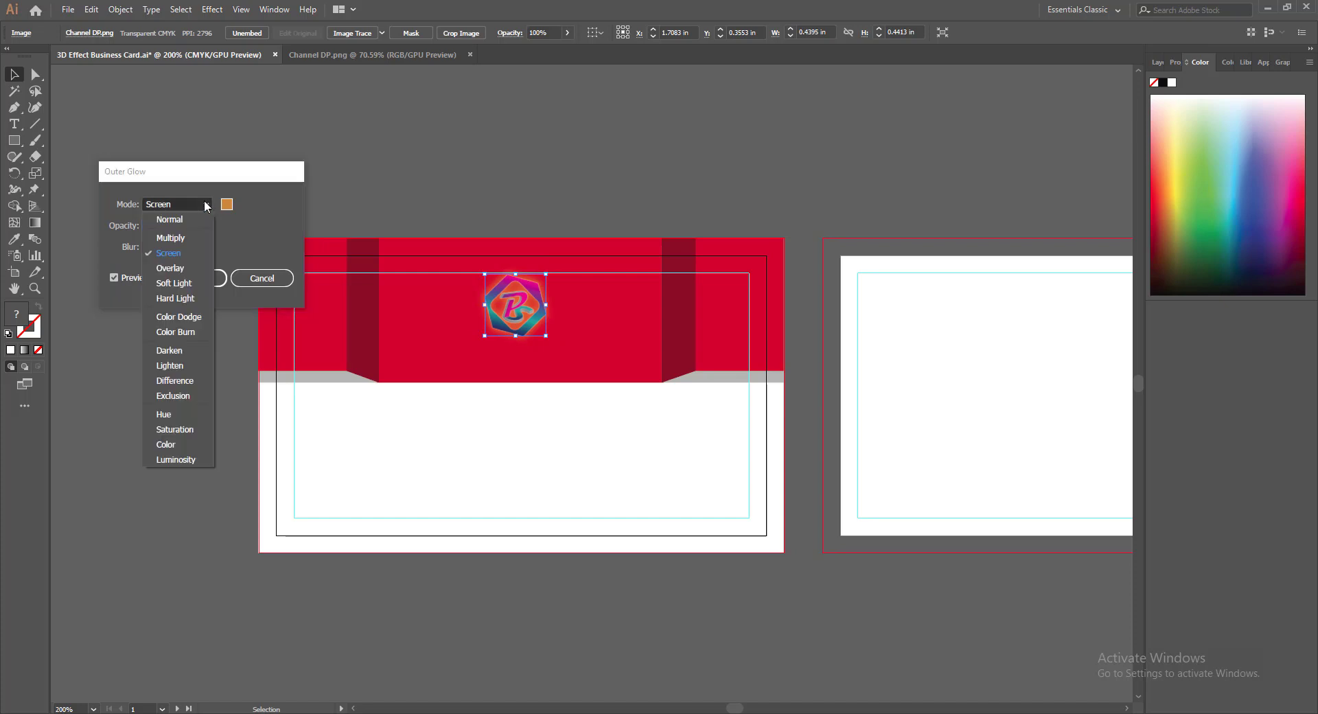
click(172, 283)
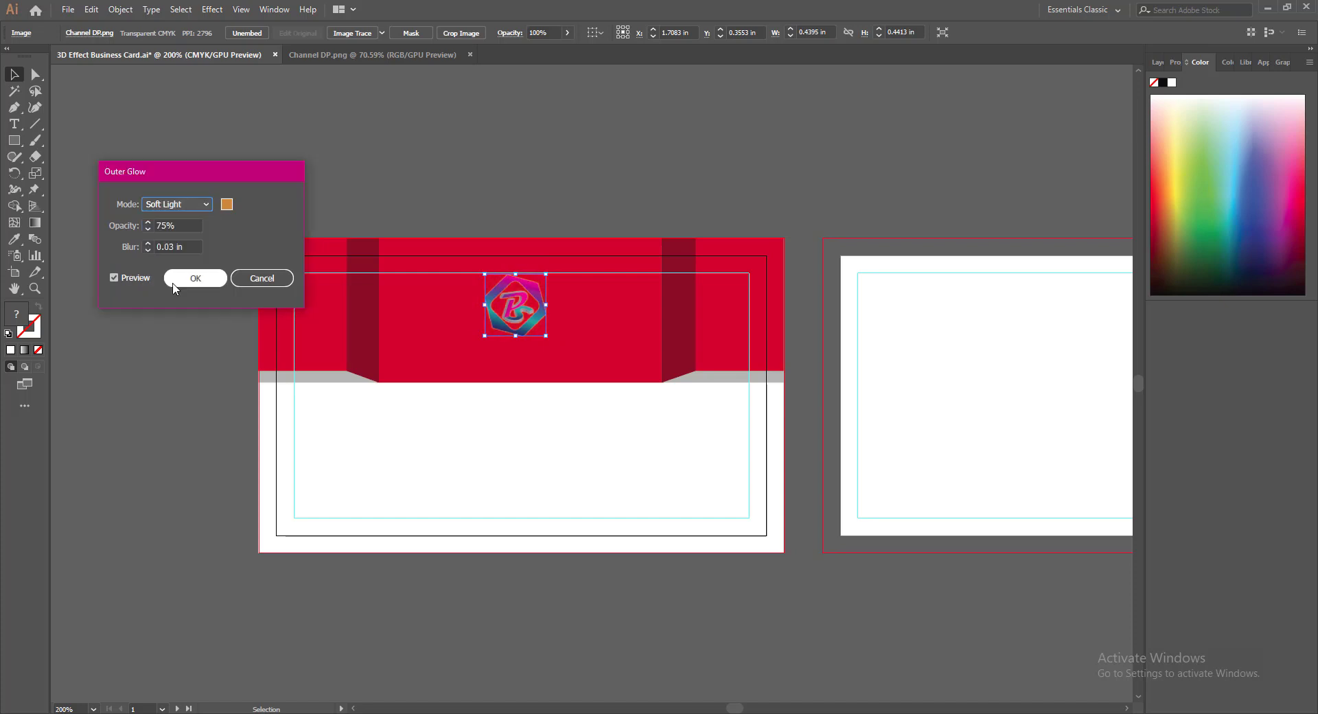
Change the outer glow's colour to the brighter orange FFA300
click(226, 204)
text(F29B00)
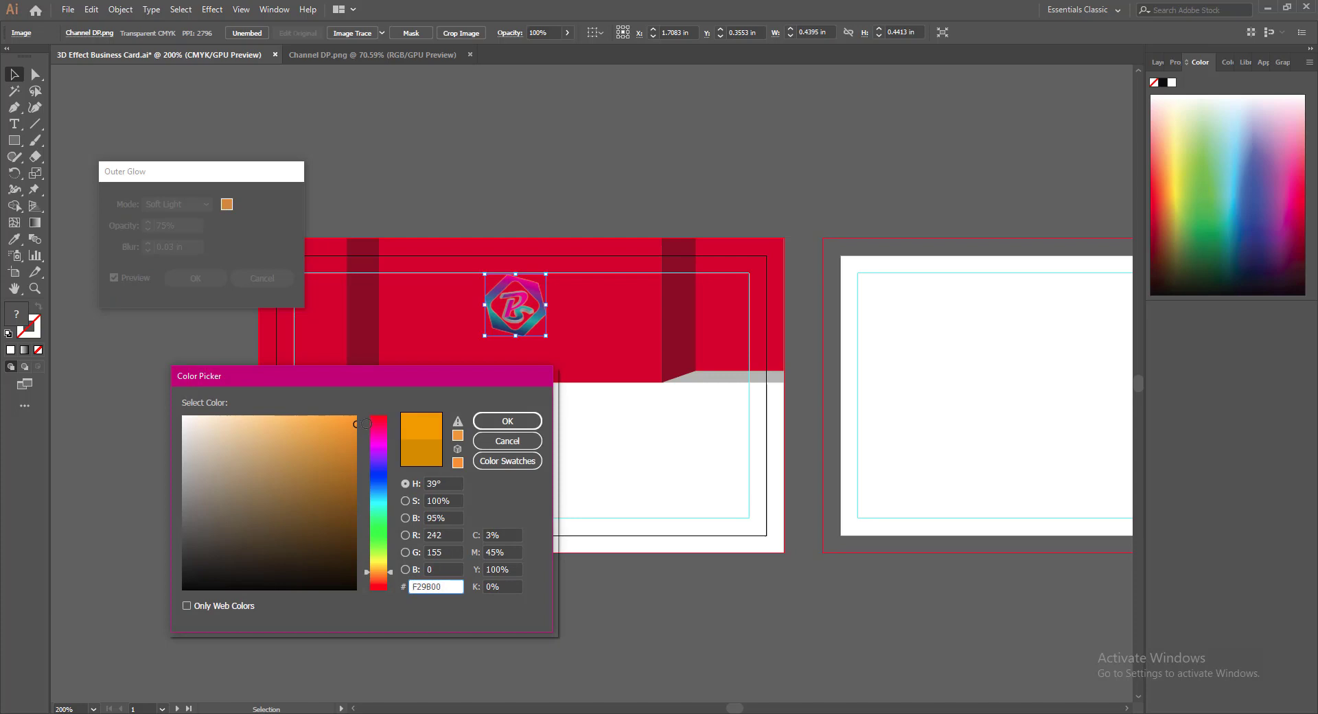
click(507, 421)
Try outer glow blurs of 0.02 in and 0.06 in before returning the blur to 0.03 in
click(173, 248)
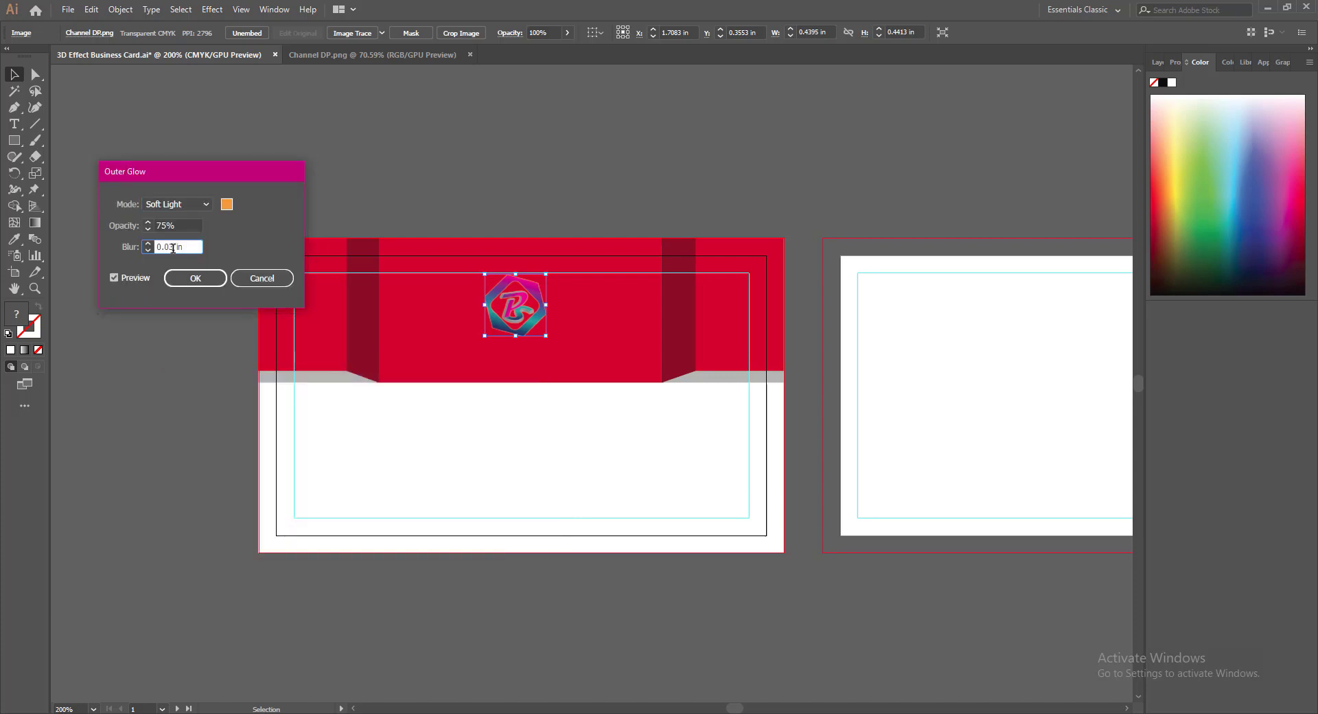
key(shift+Left)
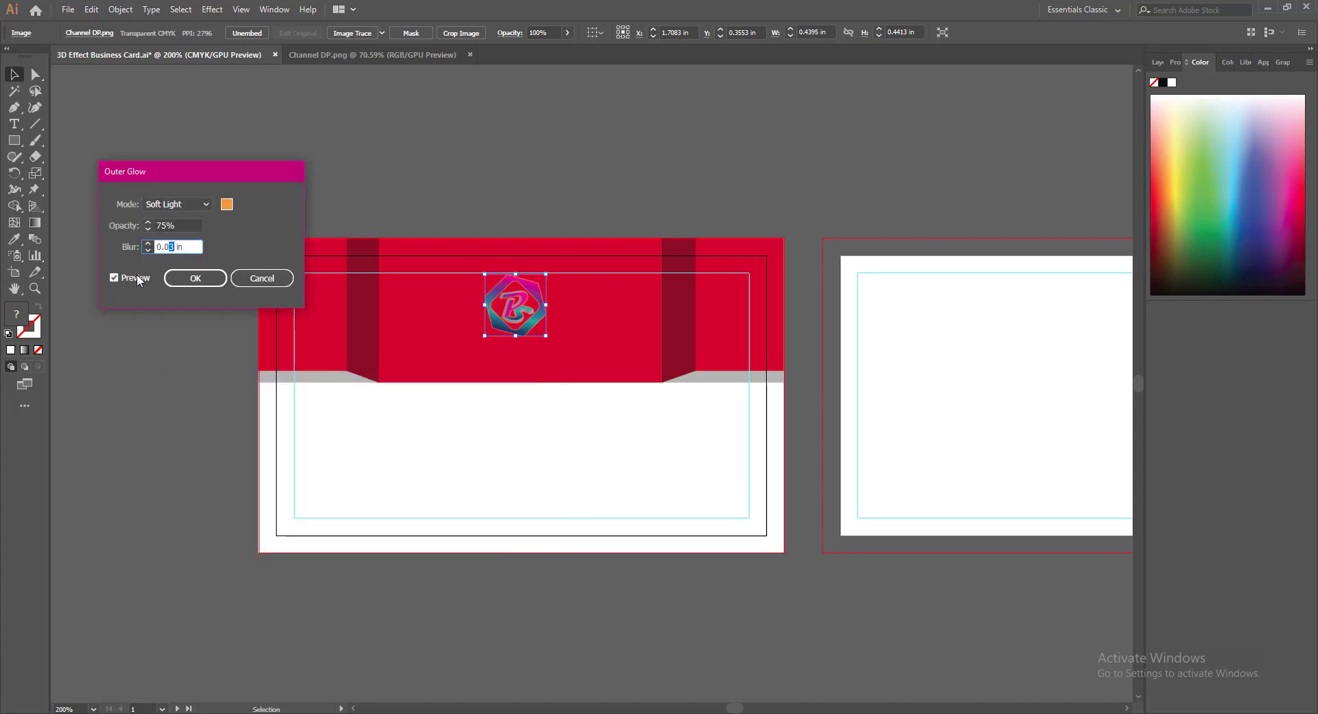
text(2)
click(185, 225)
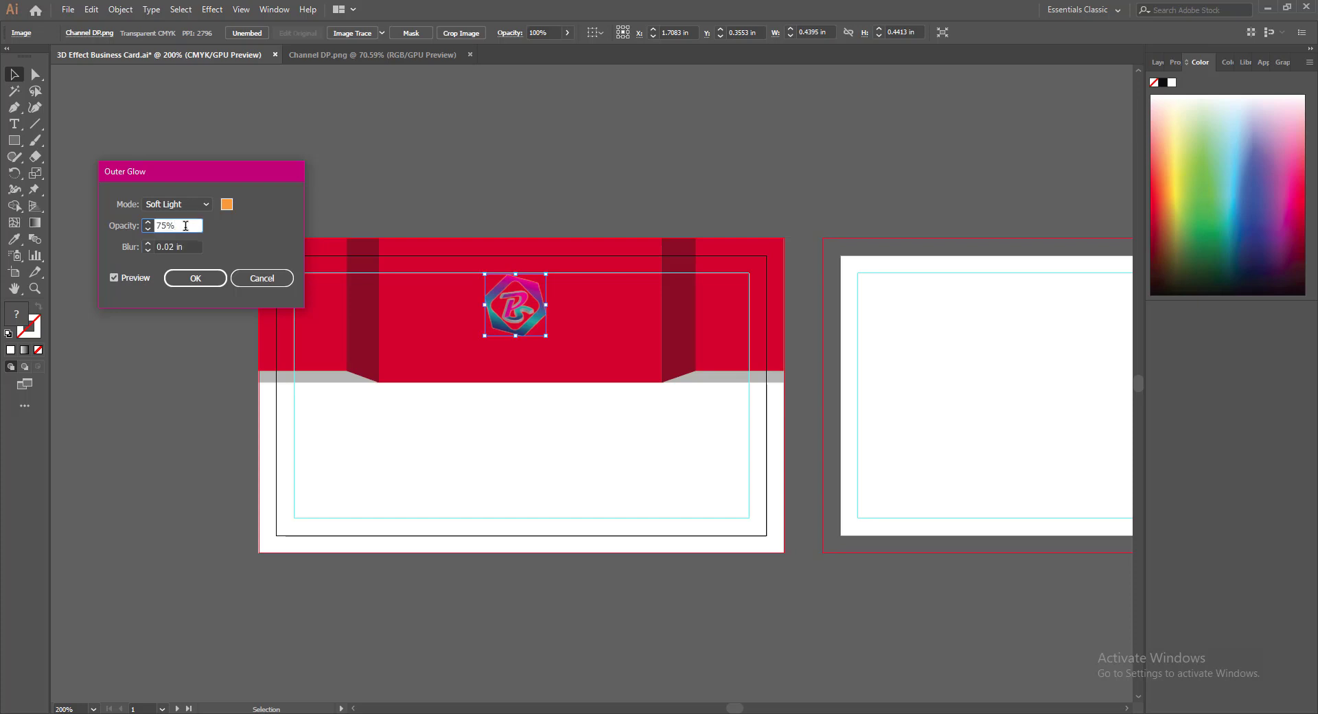
click(172, 247)
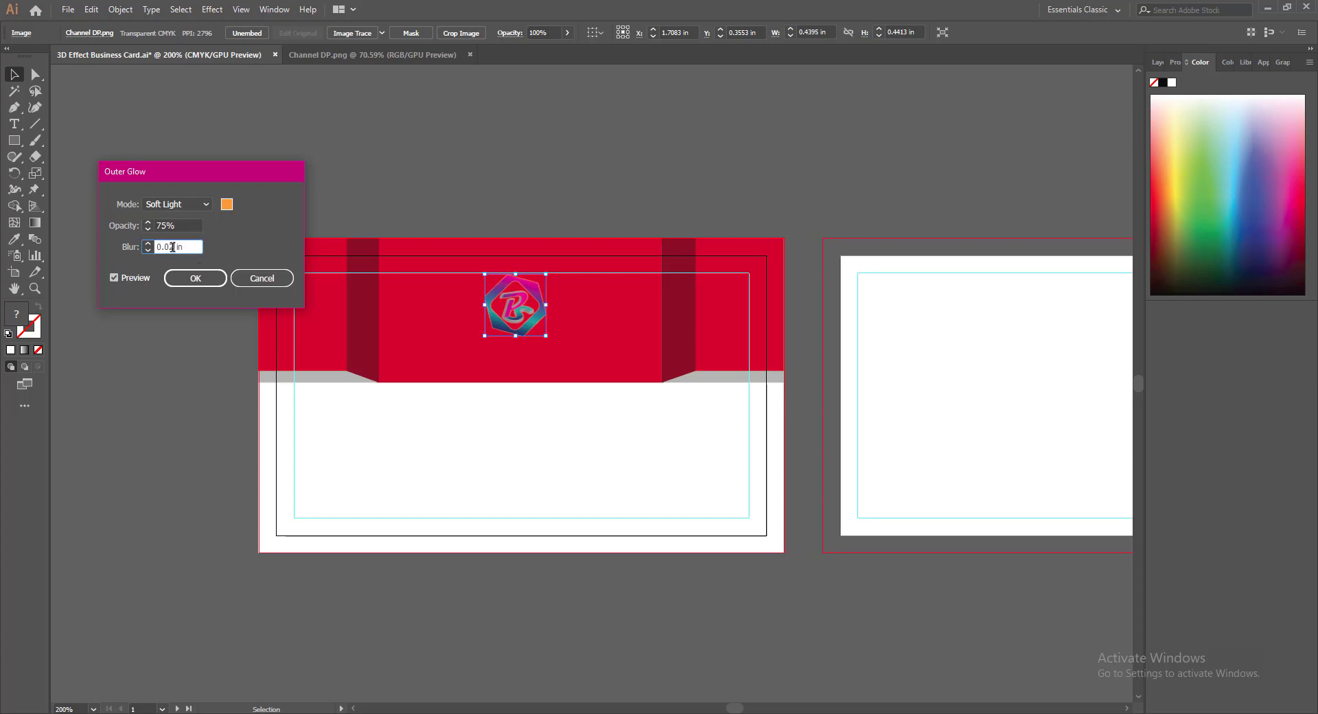
text(6)
click(189, 225)
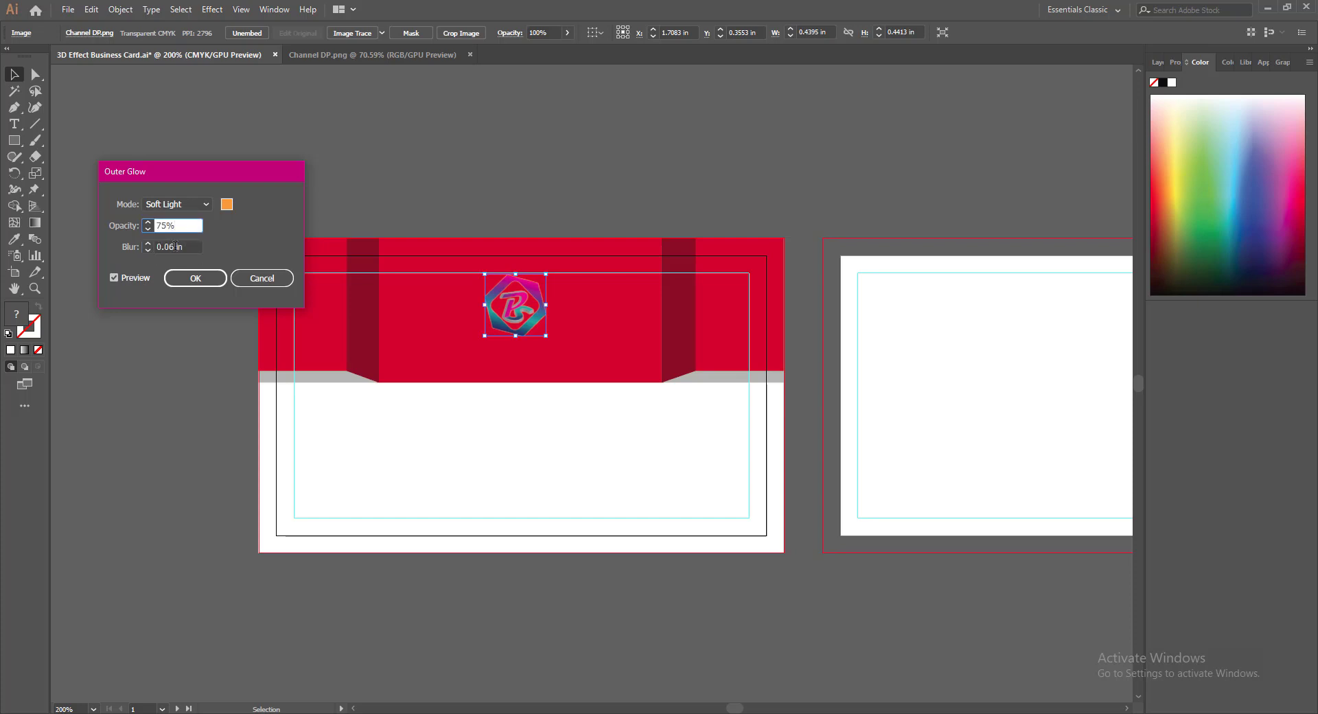
drag(175, 247, 172, 248)
Raise the outer glow's opacity to 90%, keeping a 0.03 in blur
click(181, 224)
click(148, 221)
click(148, 222)
click(148, 221)
click(148, 222)
click(192, 247)
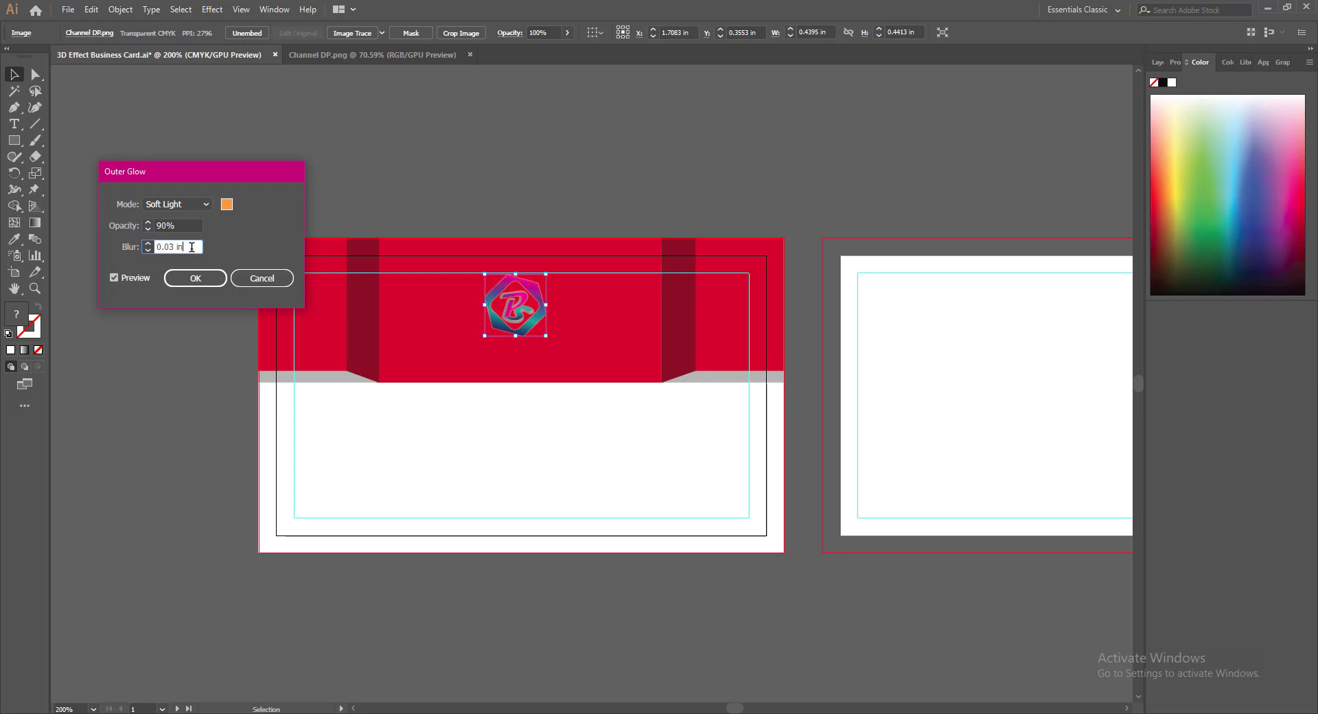
Fine-tune the glow's orange colour, apply the Outer Glow effect to the logo, and save the document
click(226, 203)
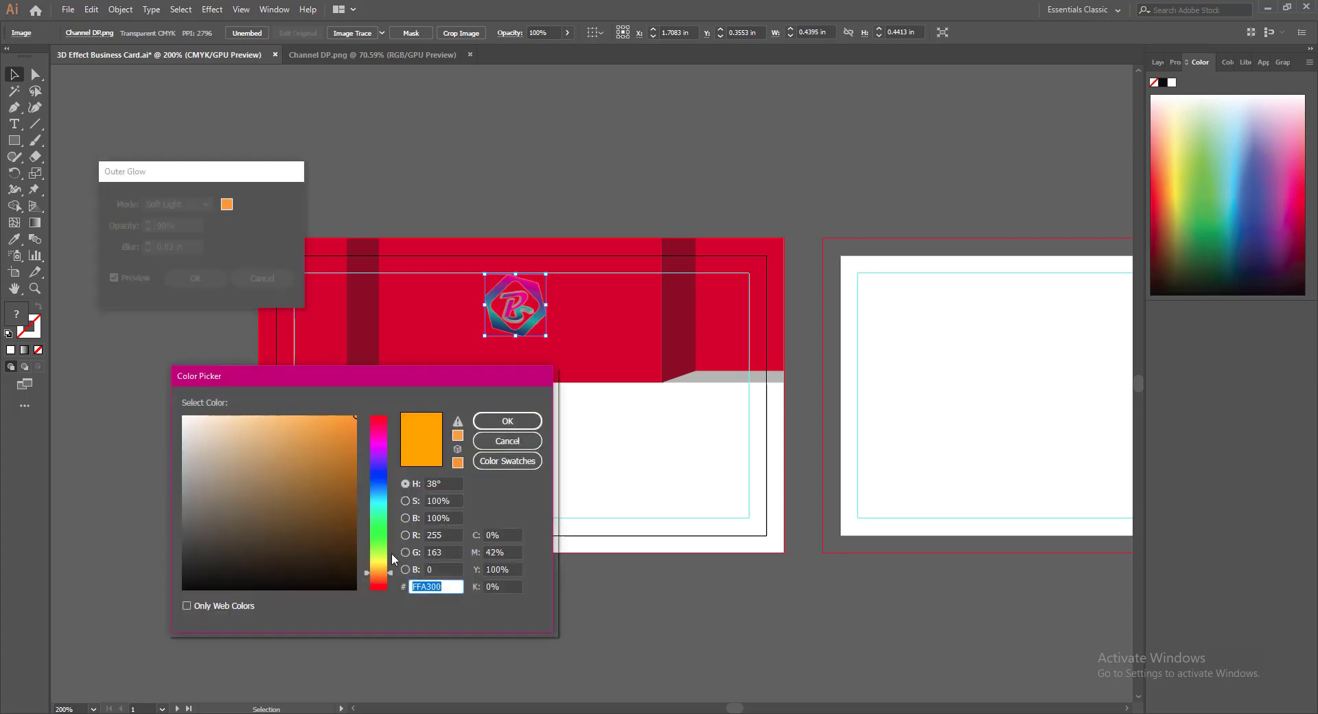
click(507, 421)
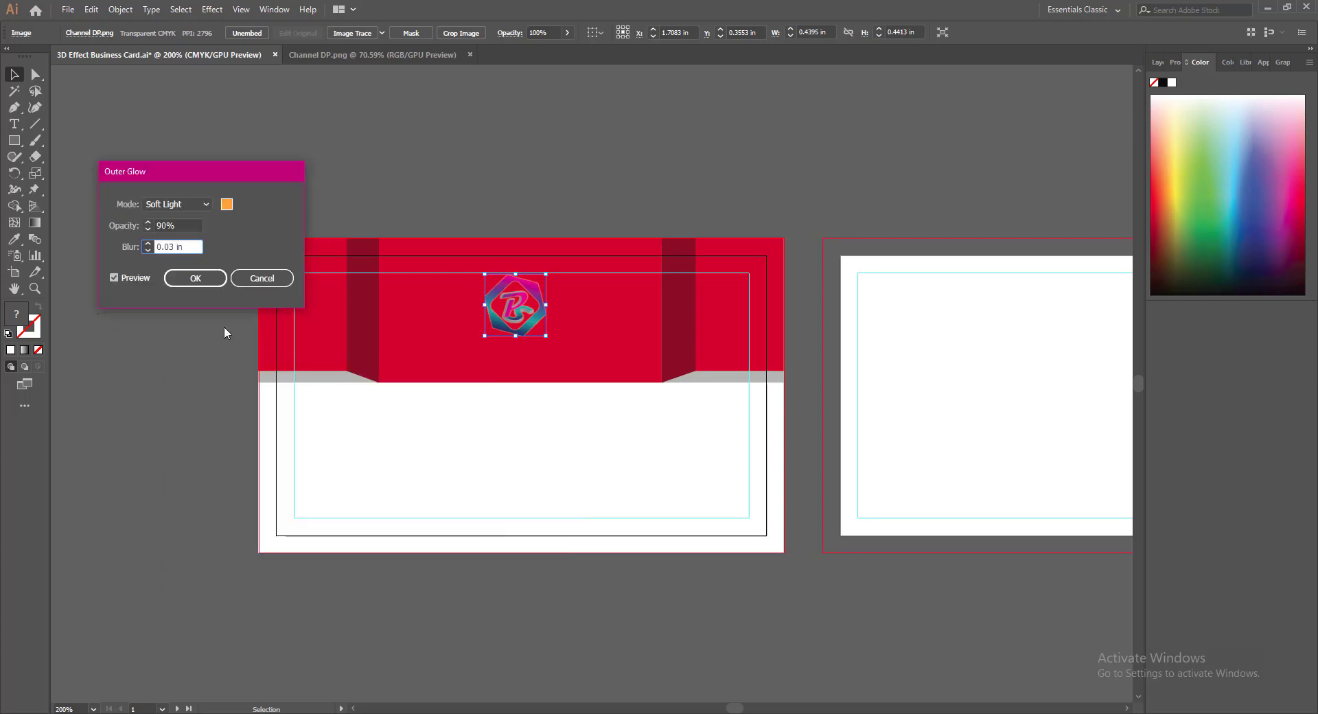
click(196, 278)
click(687, 600)
key(ctrl+s)
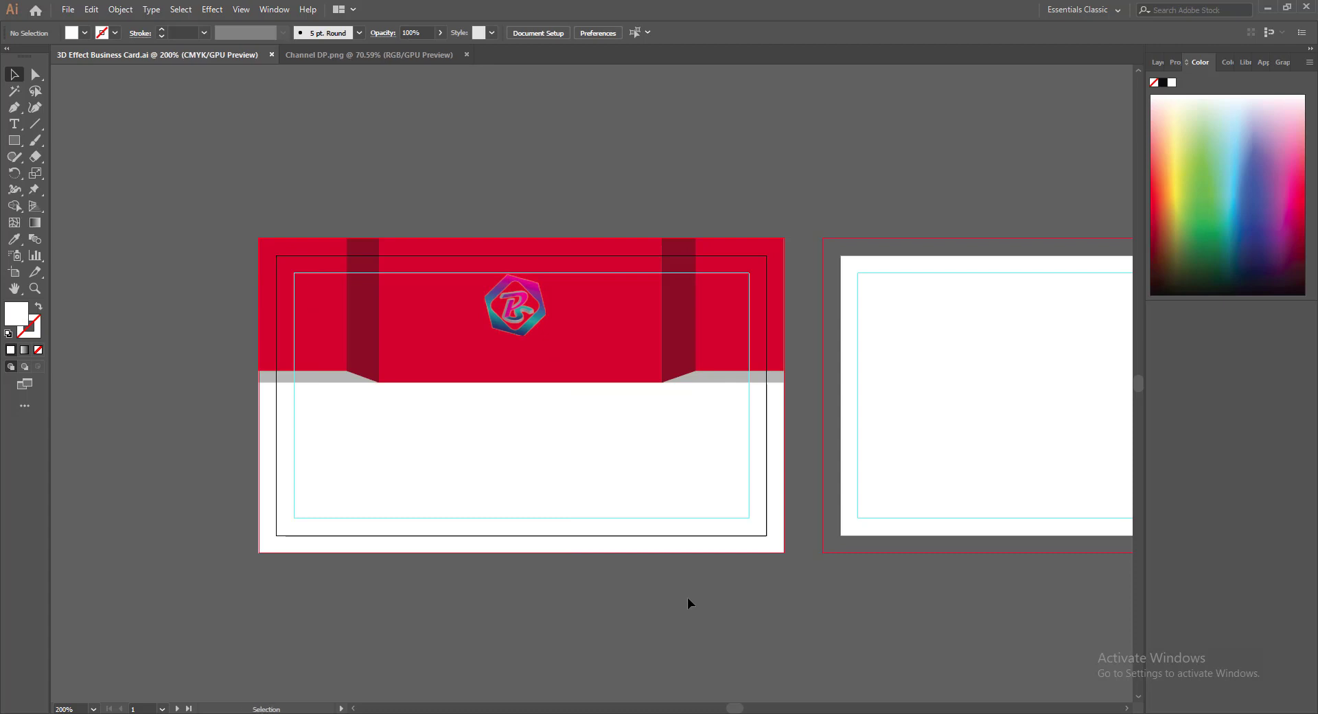
Shrink the logo to about 0.40 in wide, keeping its upper edge at the safe-area guide
click(503, 330)
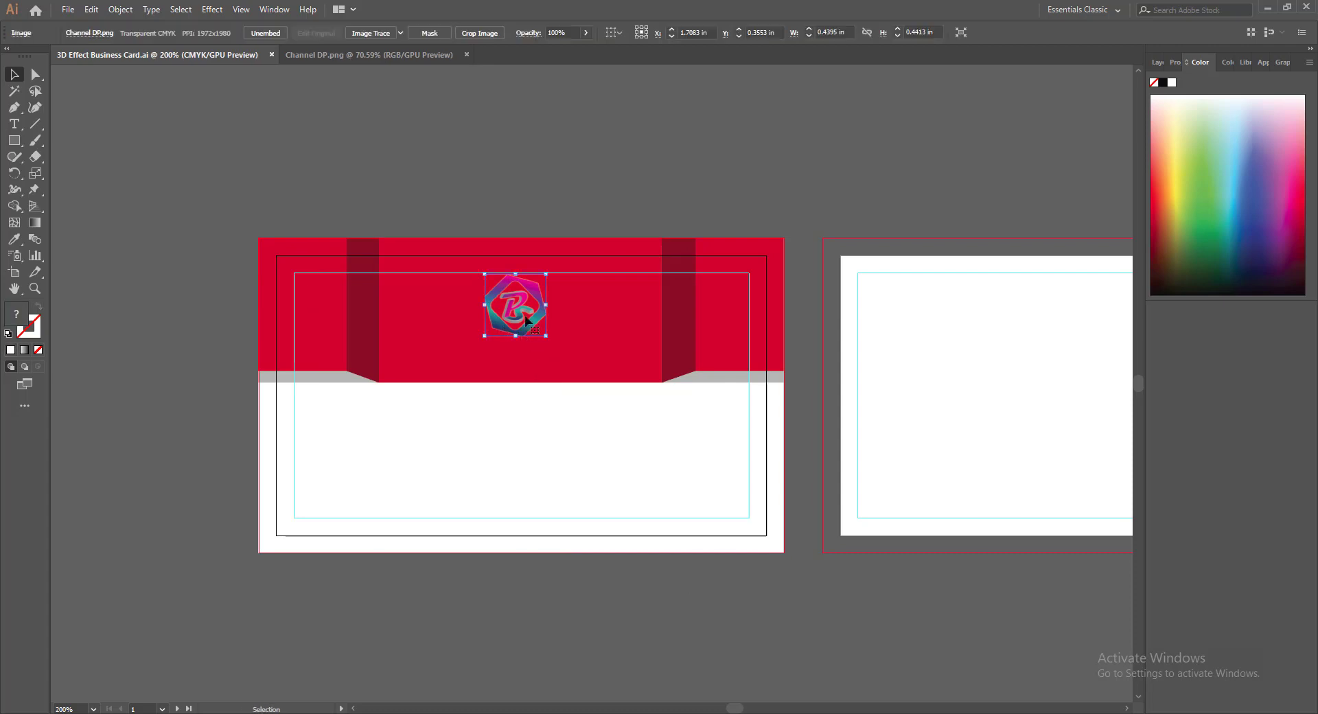
drag(485, 274, 488, 273)
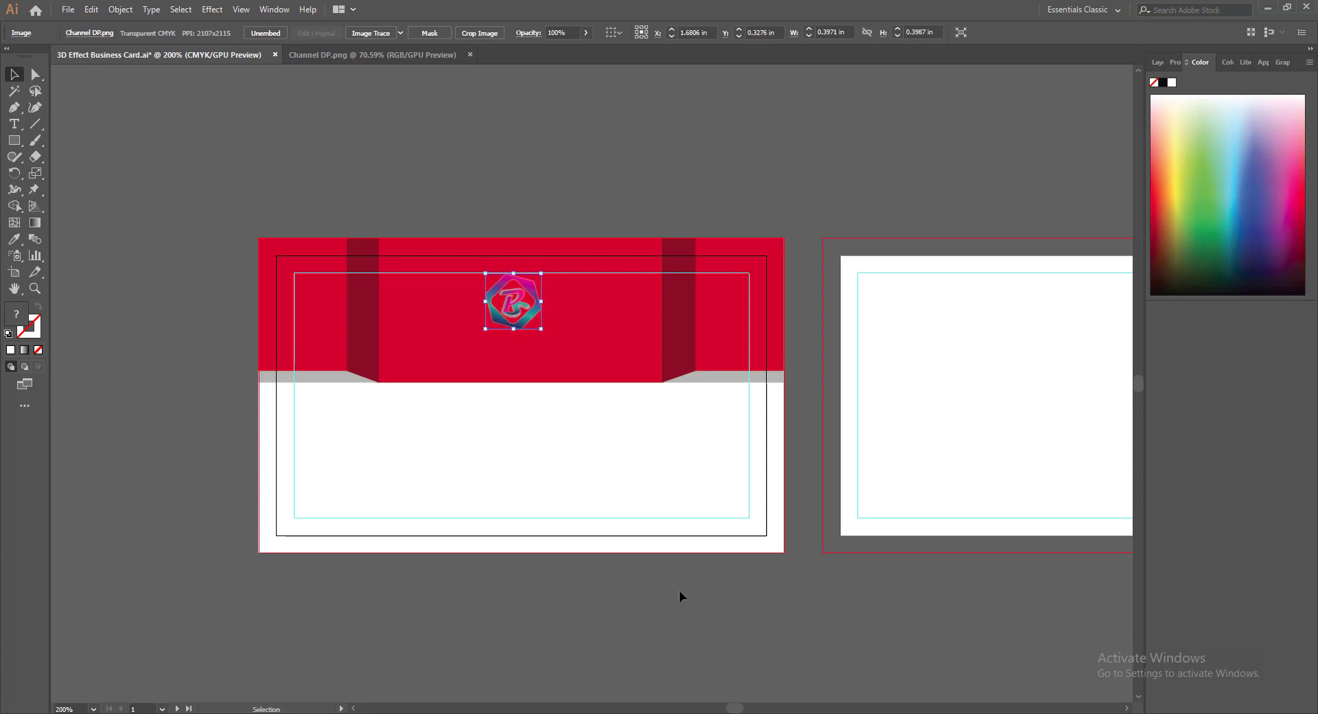
click(672, 619)
Add a point text line reading PIYASTICK just below the logo on the first side's red header
click(15, 124)
click(462, 339)
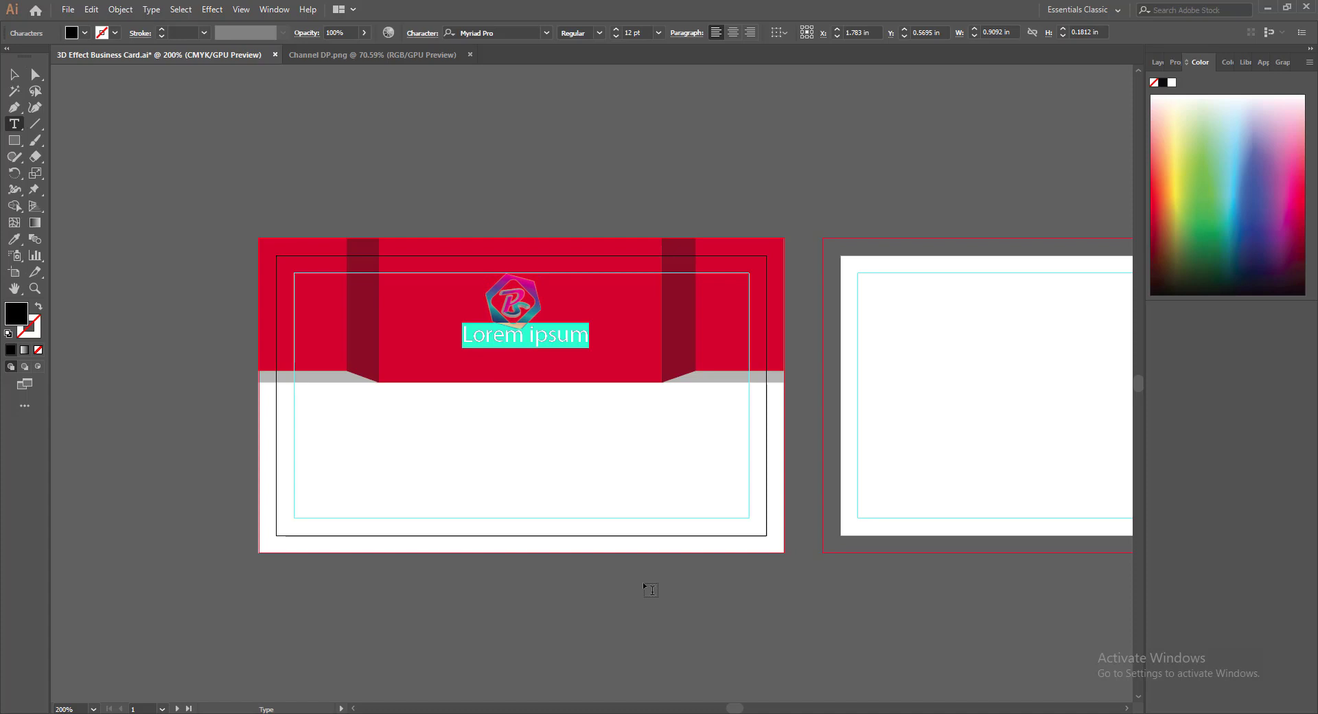
text(PIYASTICK)
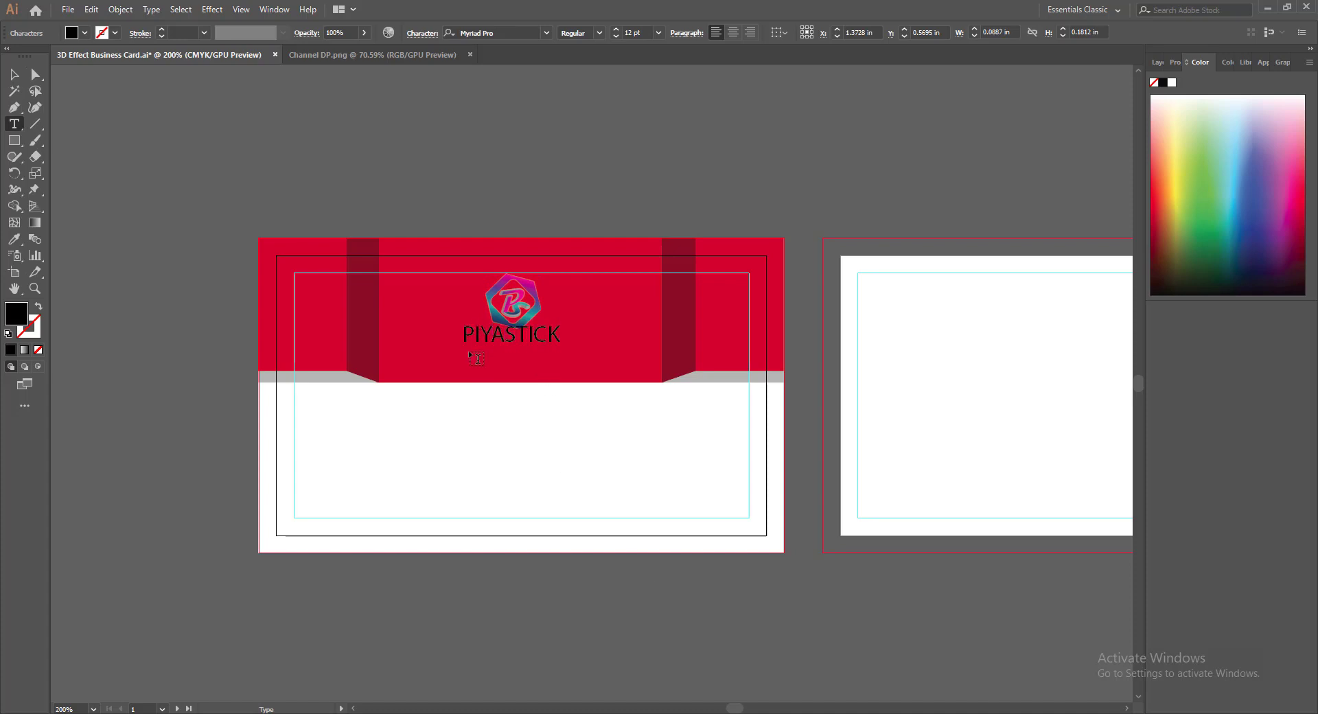
key(Escape)
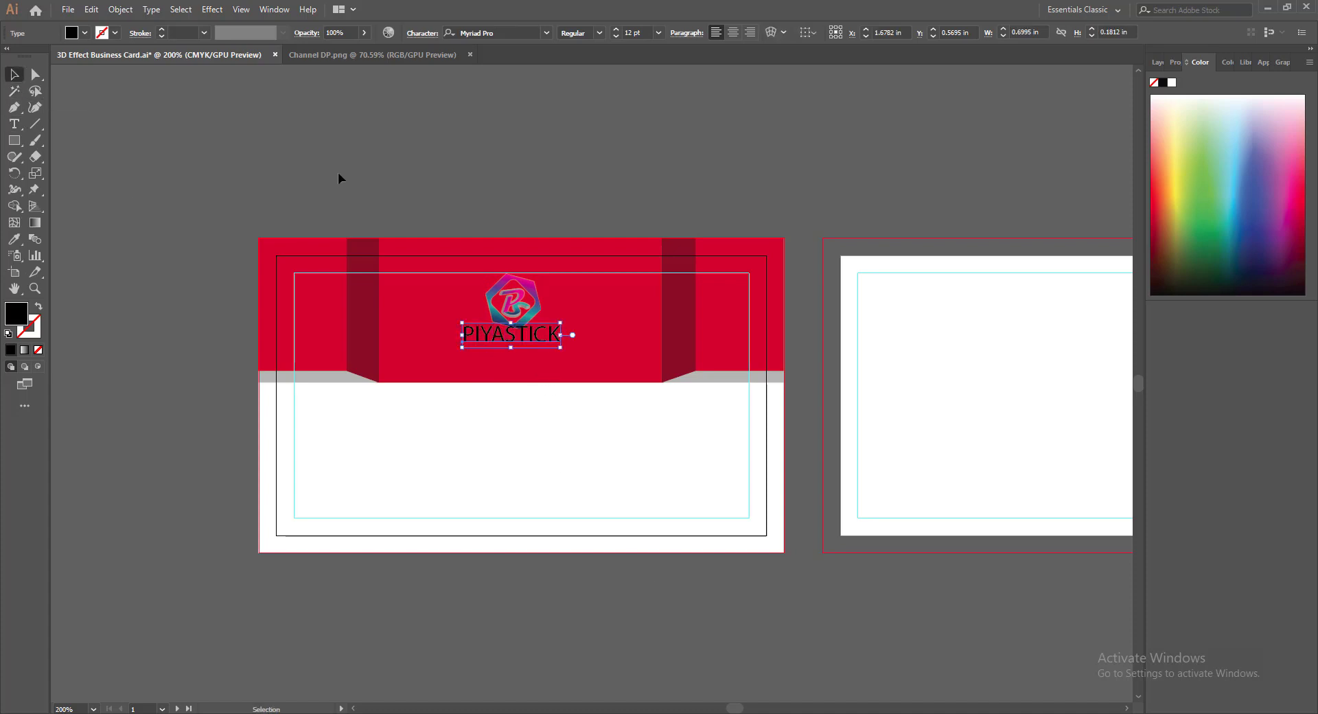
Set the PIYASTICK text in Franklin Gothic Heavy and fill it with white
click(547, 32)
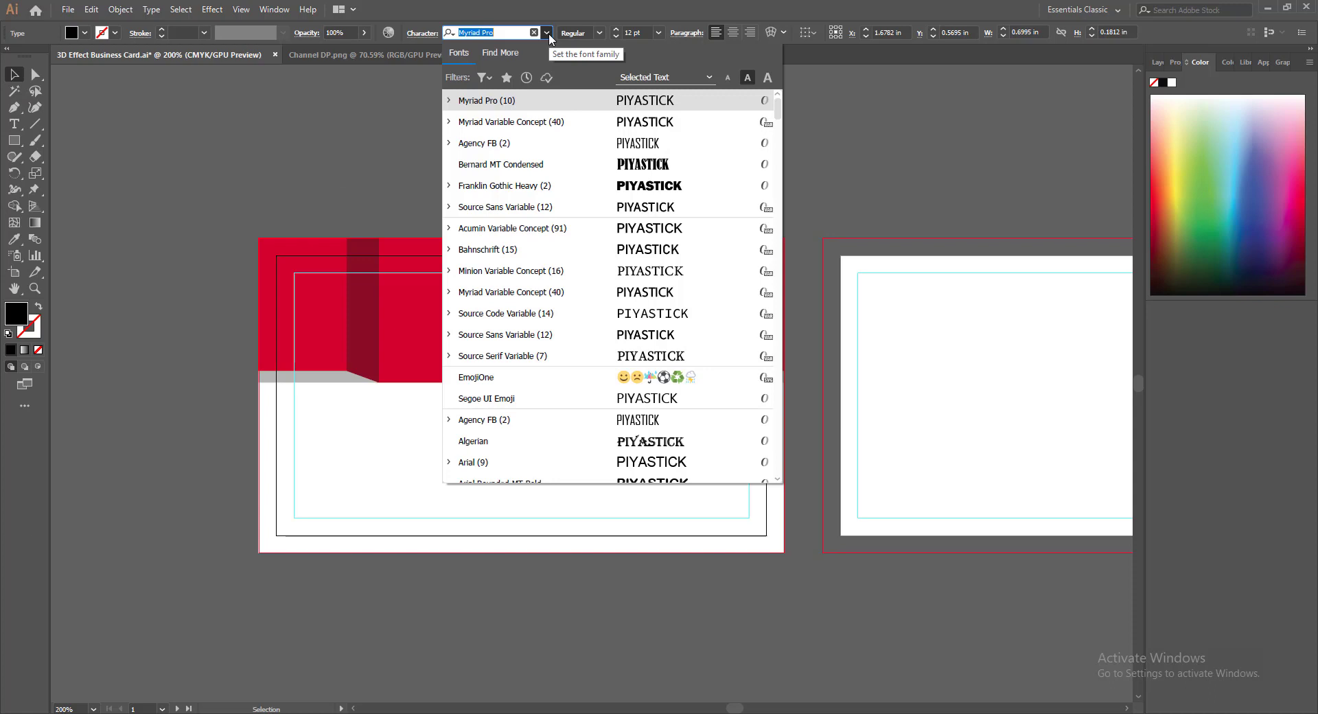
click(638, 186)
double_click(20, 314)
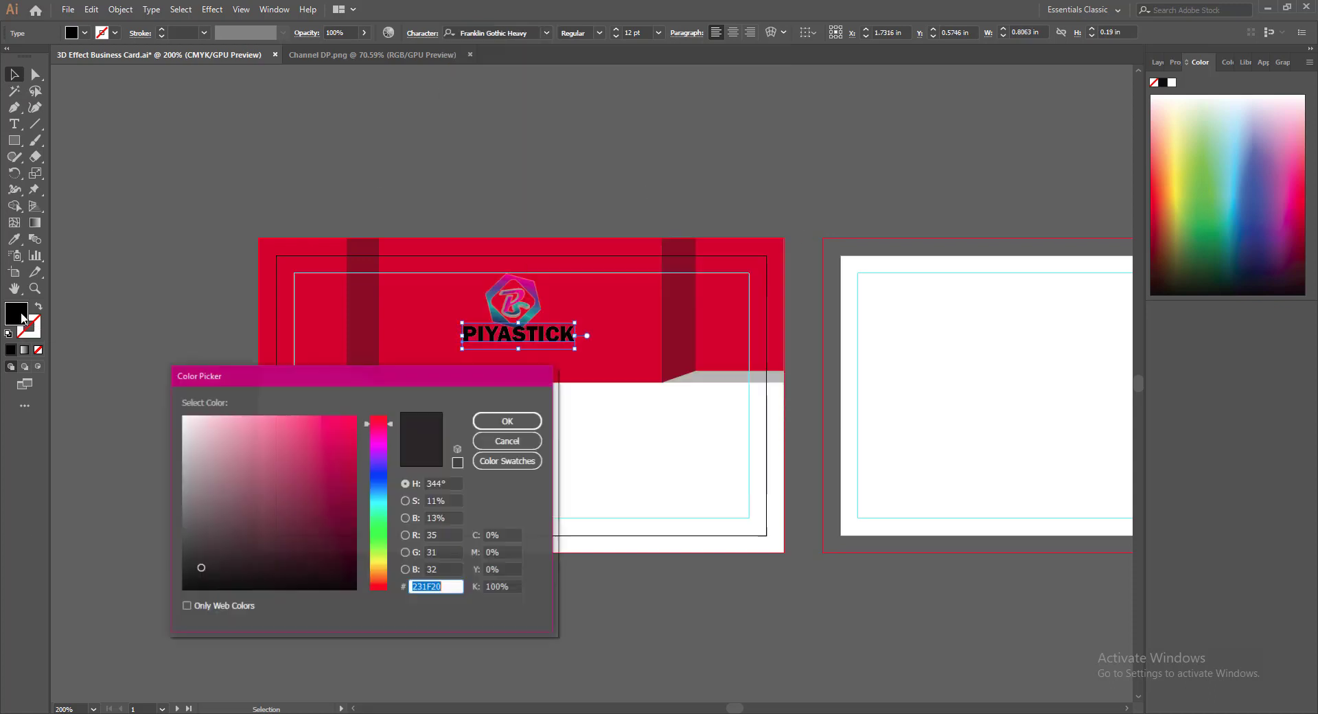
click(183, 416)
click(484, 421)
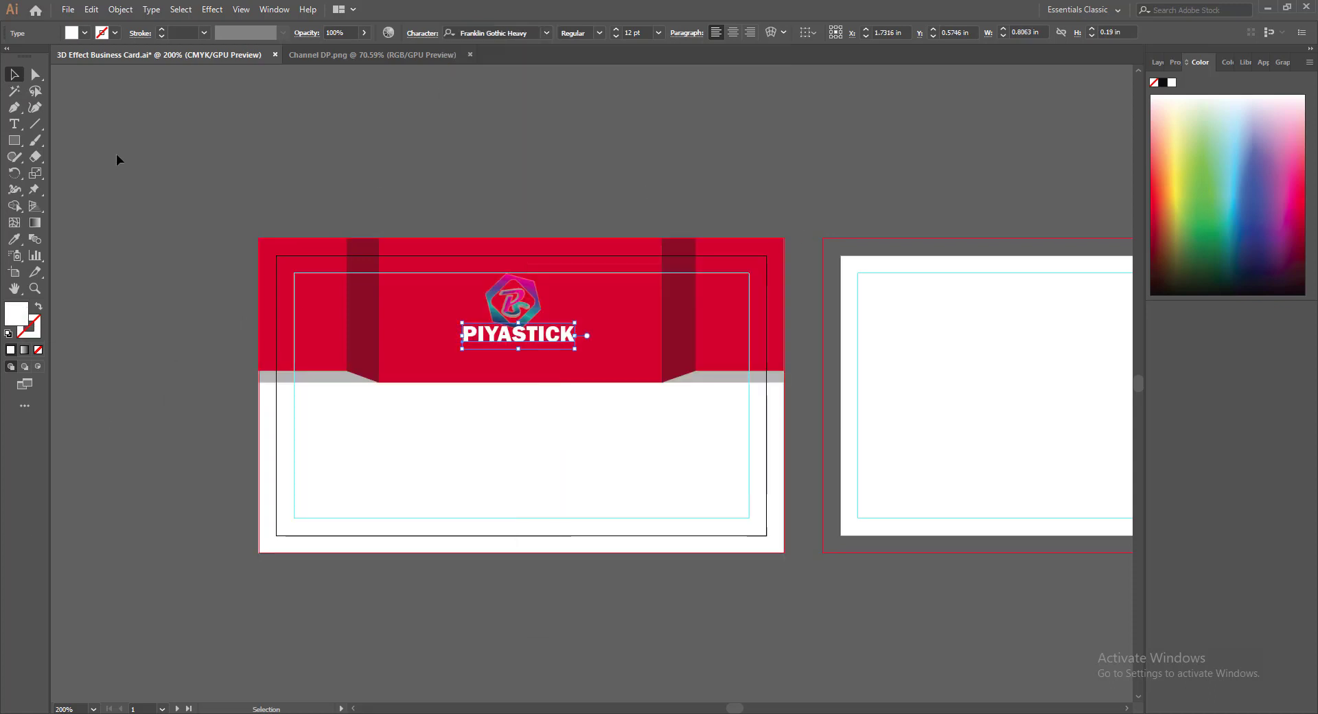
Lower the PIYASTICK text slightly clear of the logo and change its font to Bernard MT Condensed
key(Down)
key(Down)
key(Down)
click(668, 627)
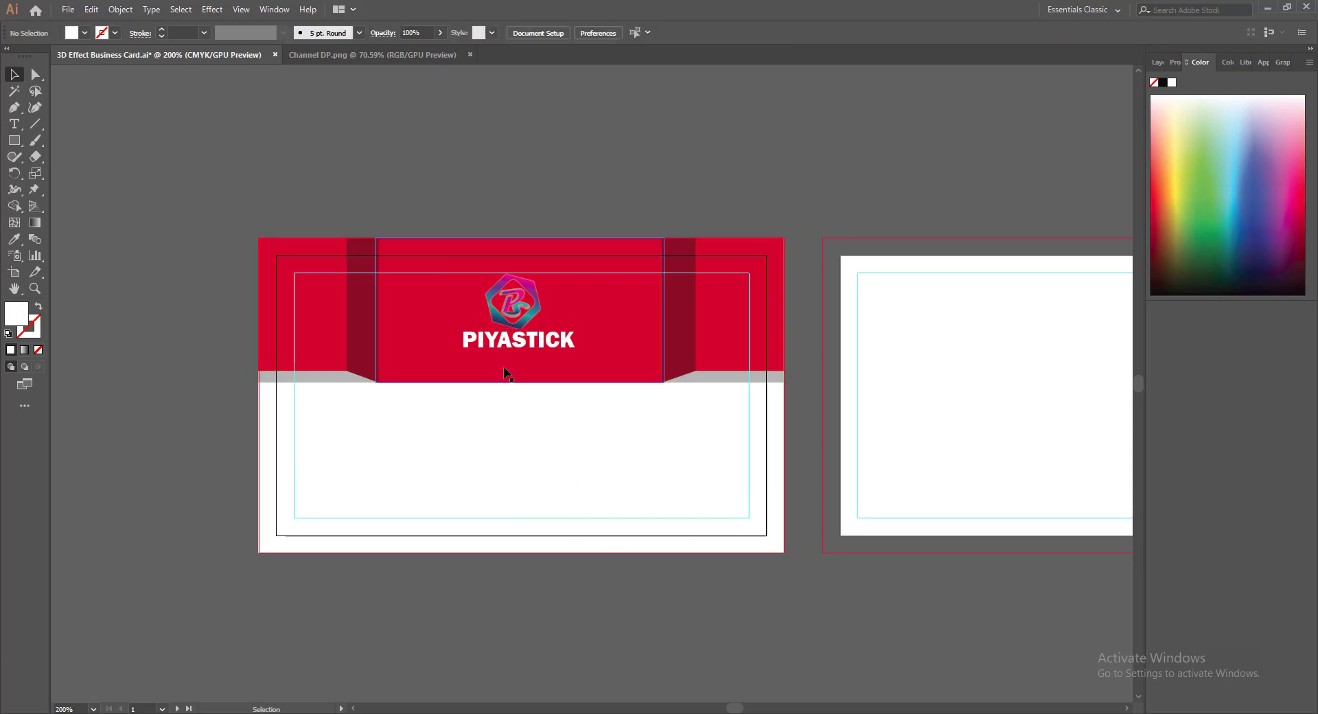
click(497, 342)
click(546, 33)
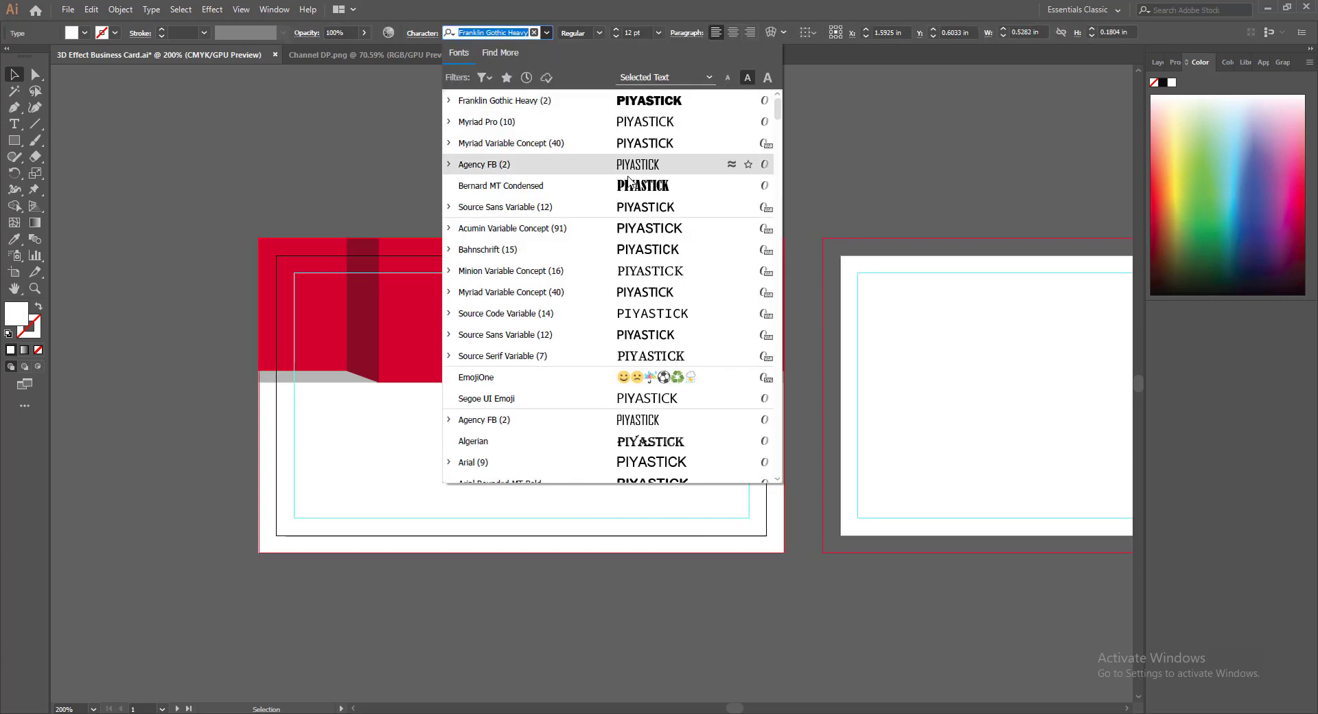
click(629, 185)
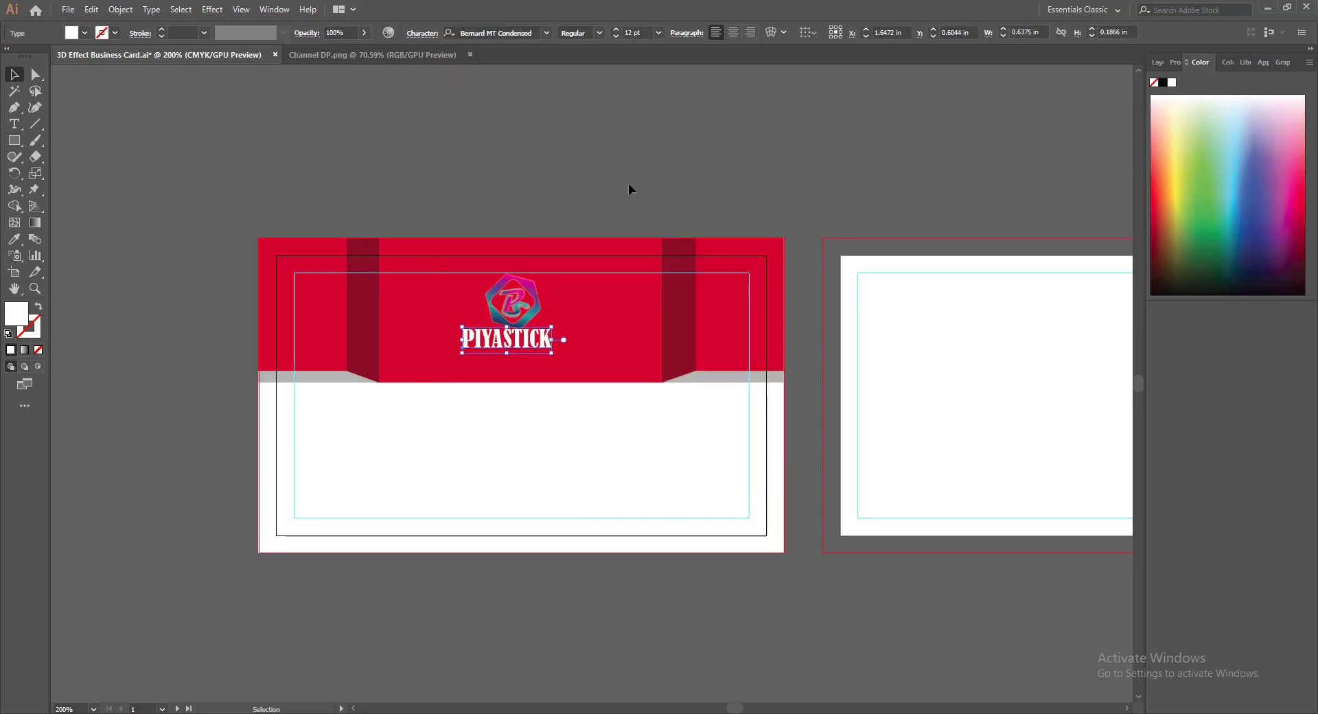
Widen the PIYASTICK text to 0.875 in and reduce its font size to 9 pt
click(1003, 30)
click(1003, 31)
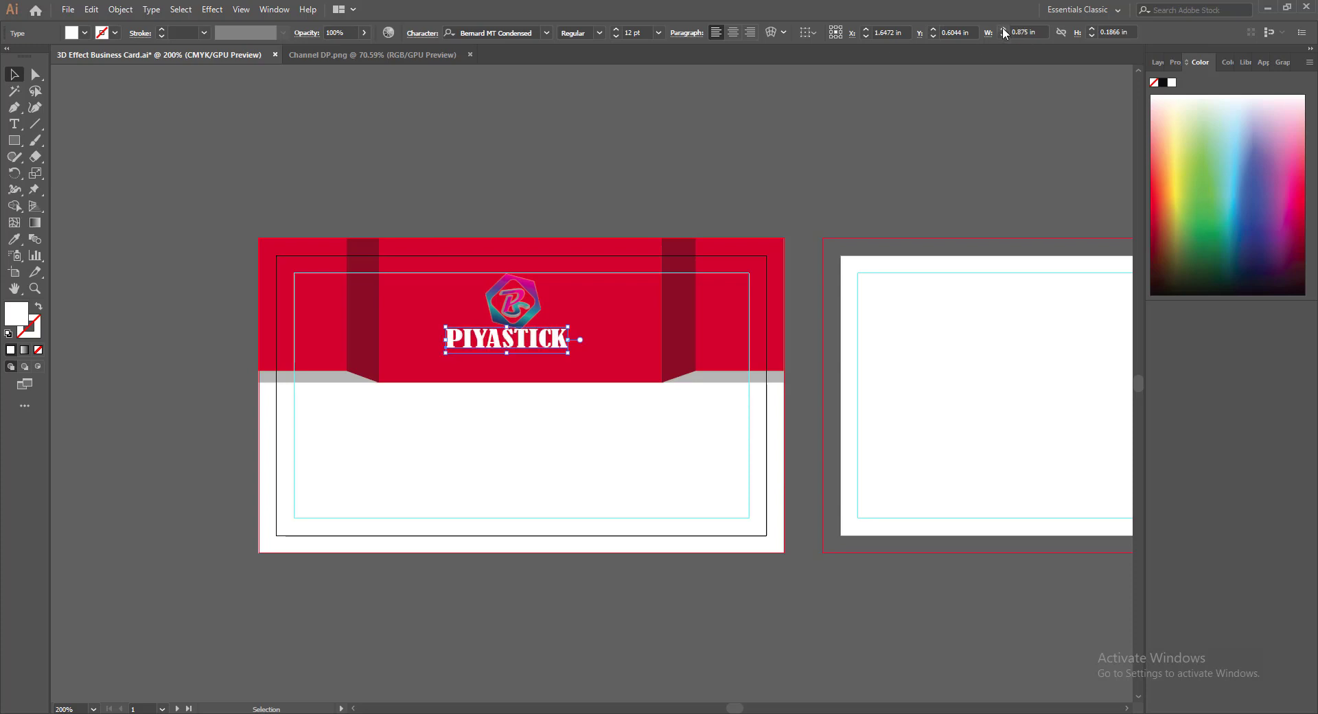
click(615, 36)
click(616, 36)
click(615, 35)
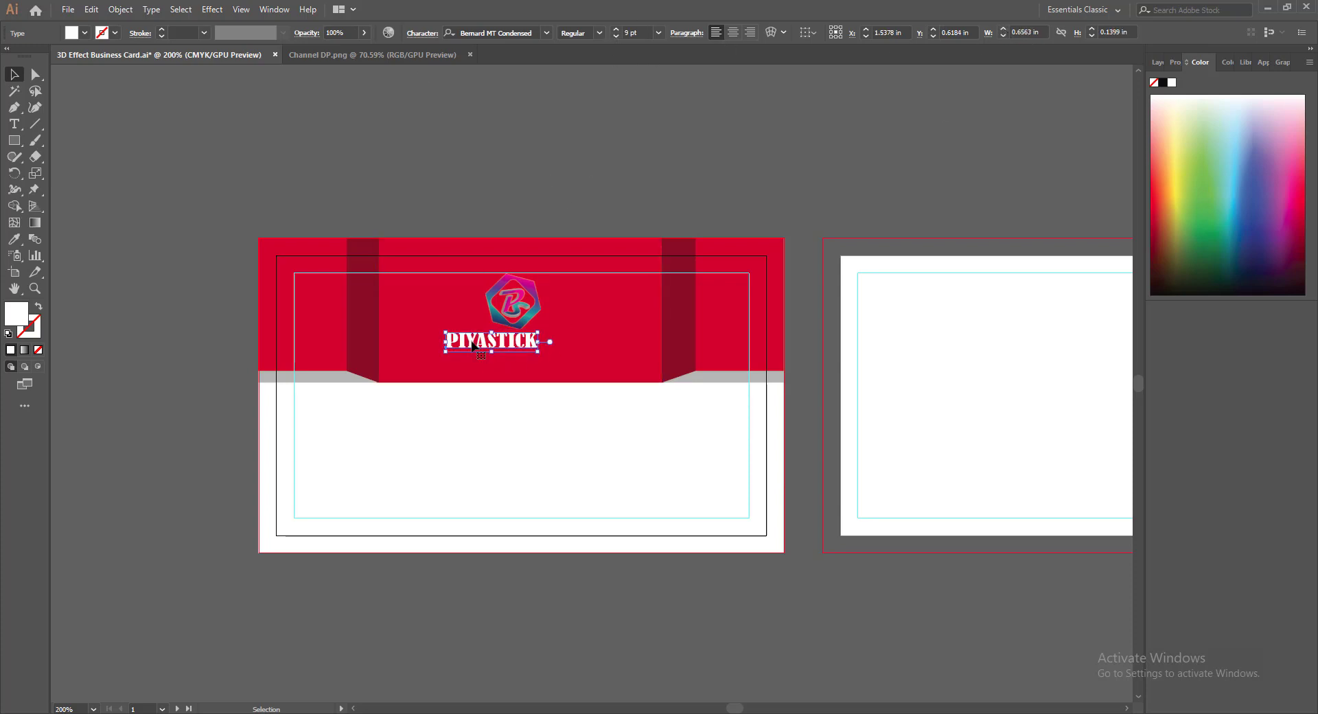
Set the PIYASTICK text's width to 0.75 in and centre it closely beneath the logo
drag(472, 346, 492, 345)
click(1003, 29)
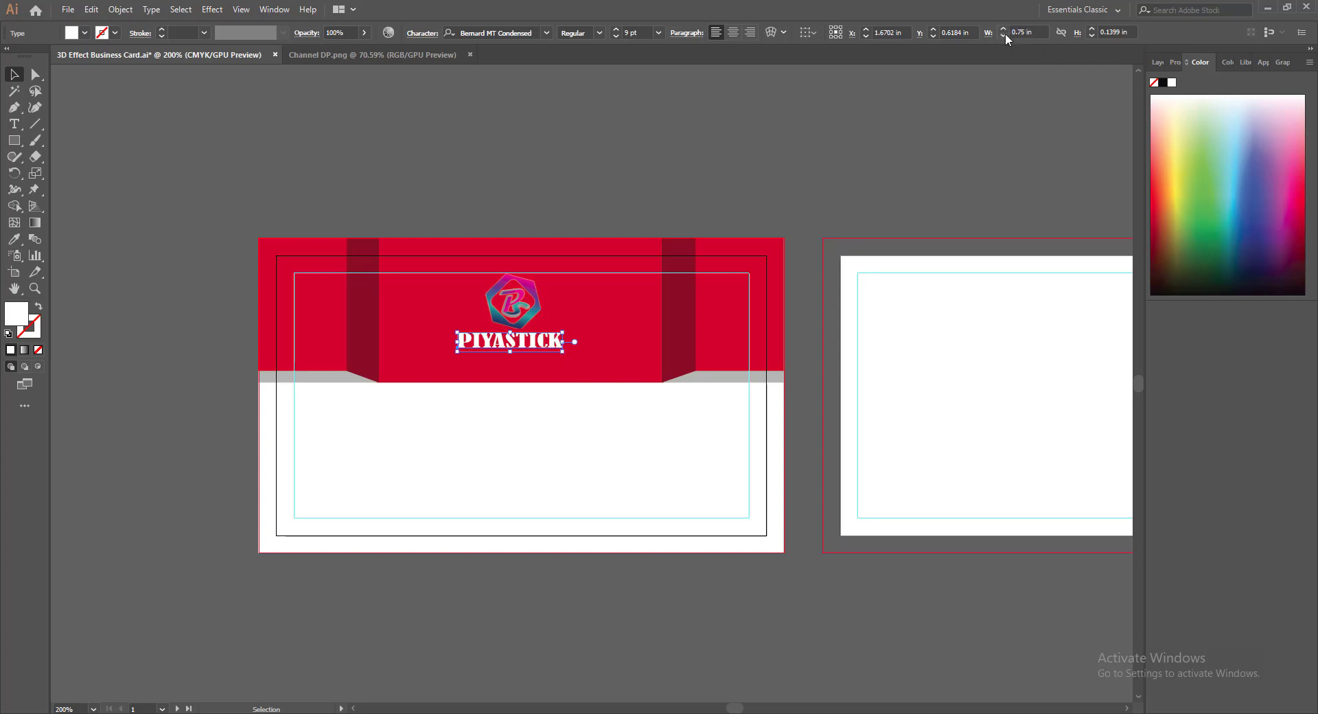
key(Right)
key(Right)
key(Right)
key(Up)
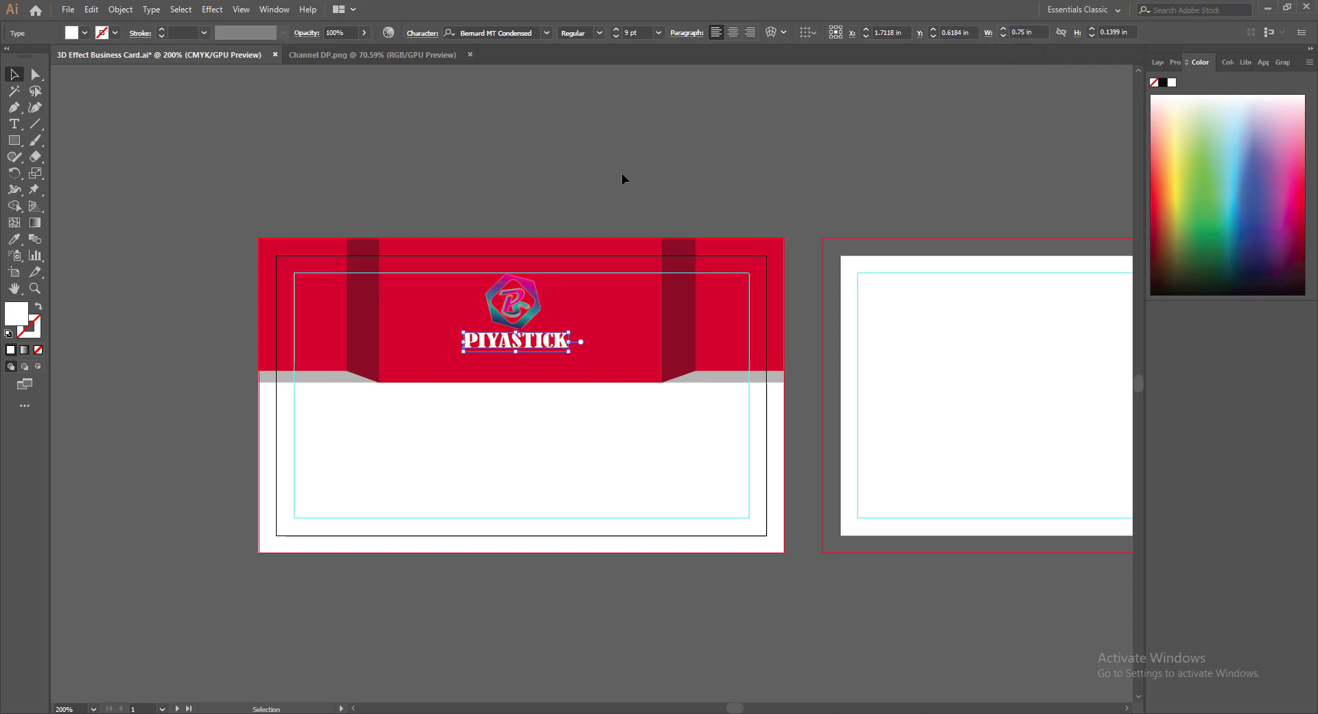
click(650, 597)
click(498, 345)
click(580, 612)
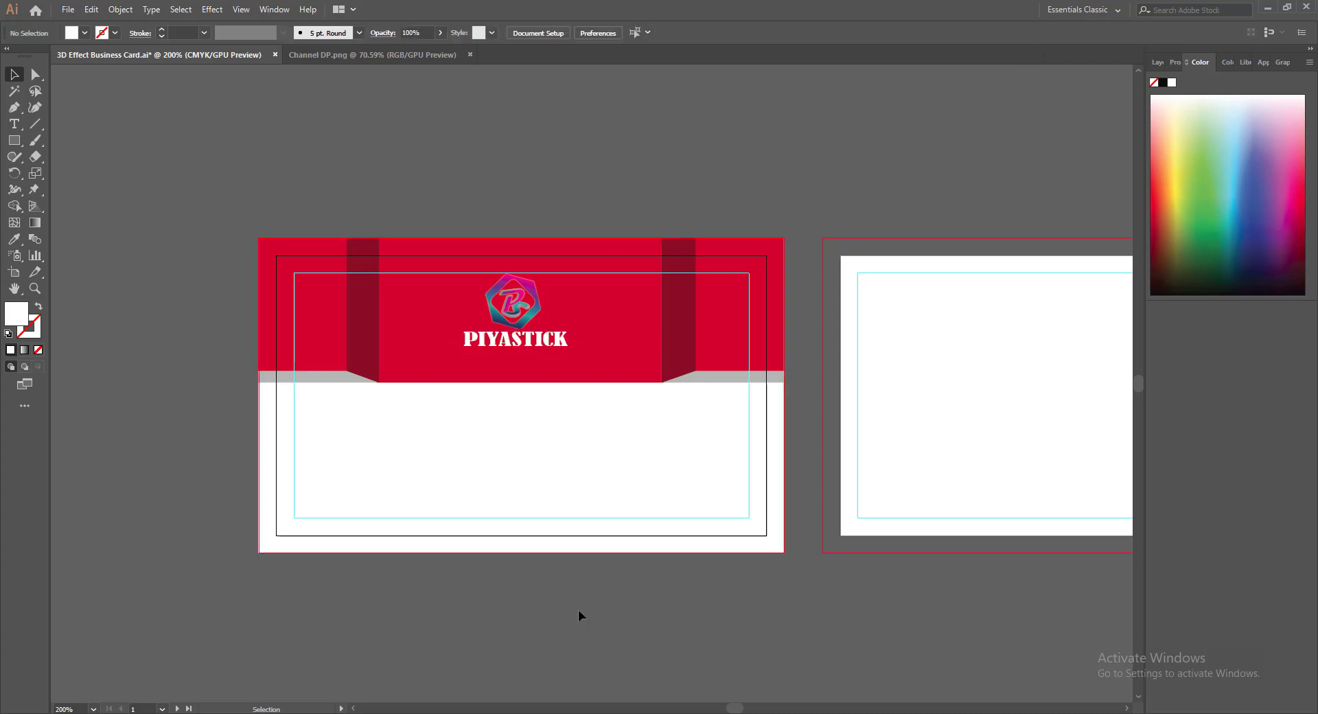
Duplicate the PIYASTICK text directly below itself and change the copy to read M.C GALAXY
click(494, 343)
drag(494, 344, 494, 362)
double_click(494, 362)
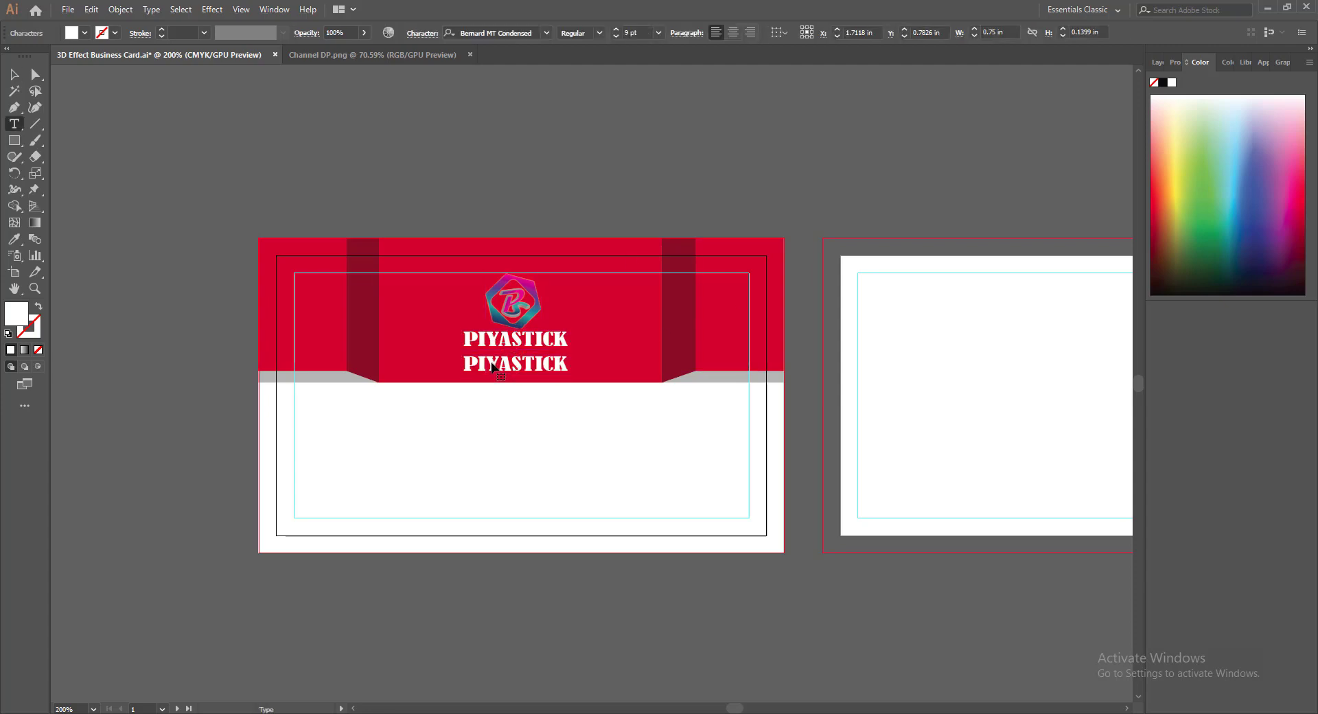
key(ctrl+a)
text(M)
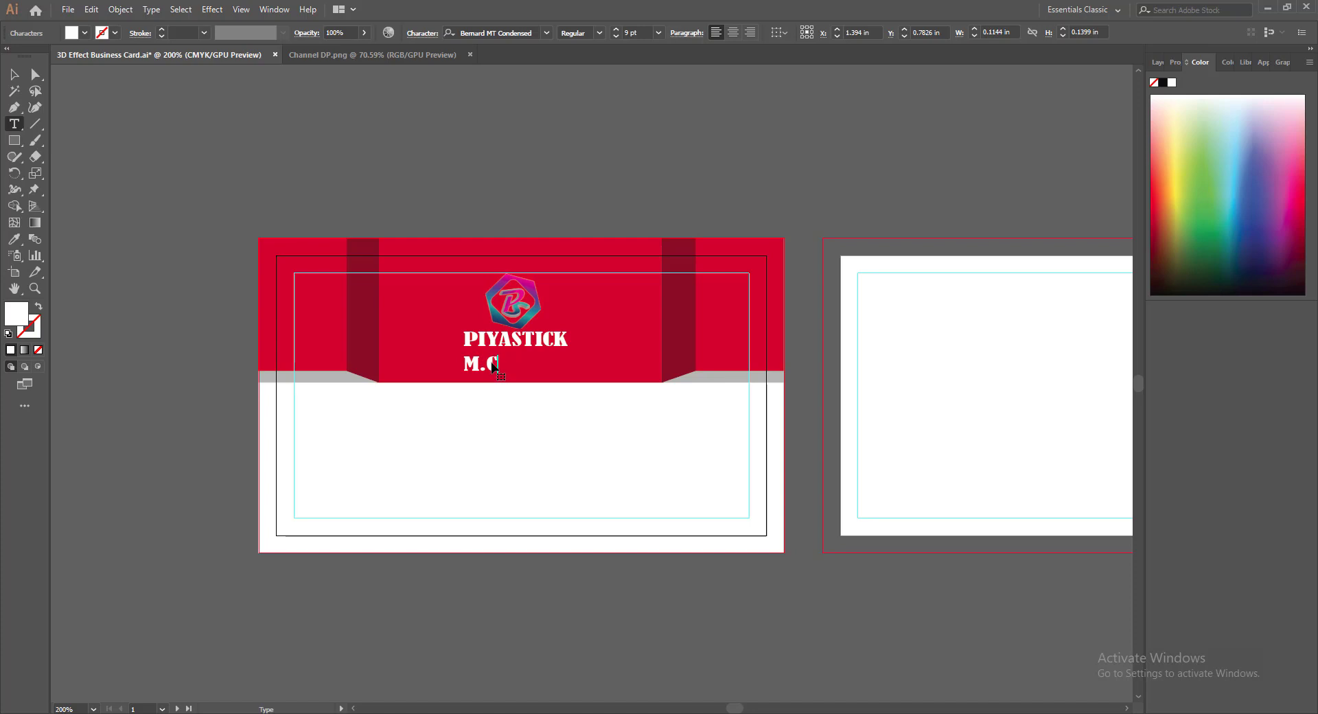
text(.CGALAXY)
click(498, 366)
Set the M.C GALAXY text in Source Sans Variable at 8 pt and narrow it to about 0.67 in
drag(463, 364, 583, 364)
click(547, 32)
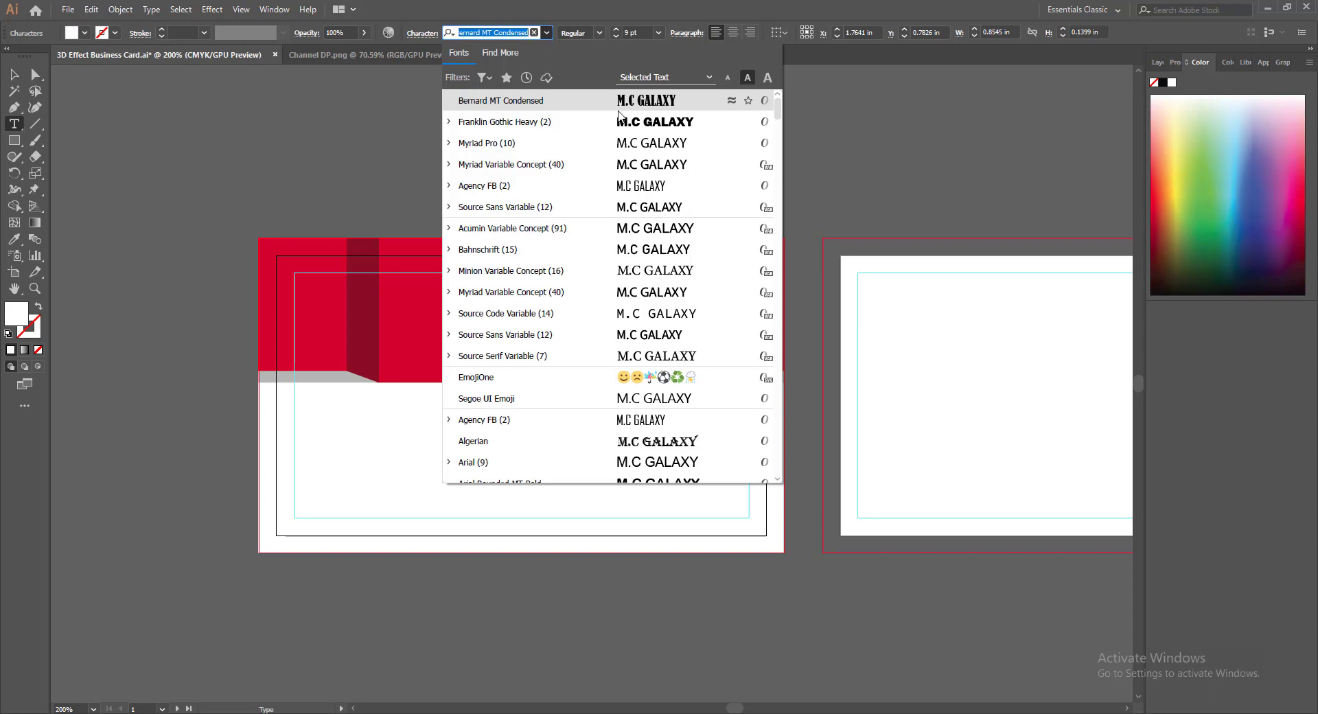
click(638, 210)
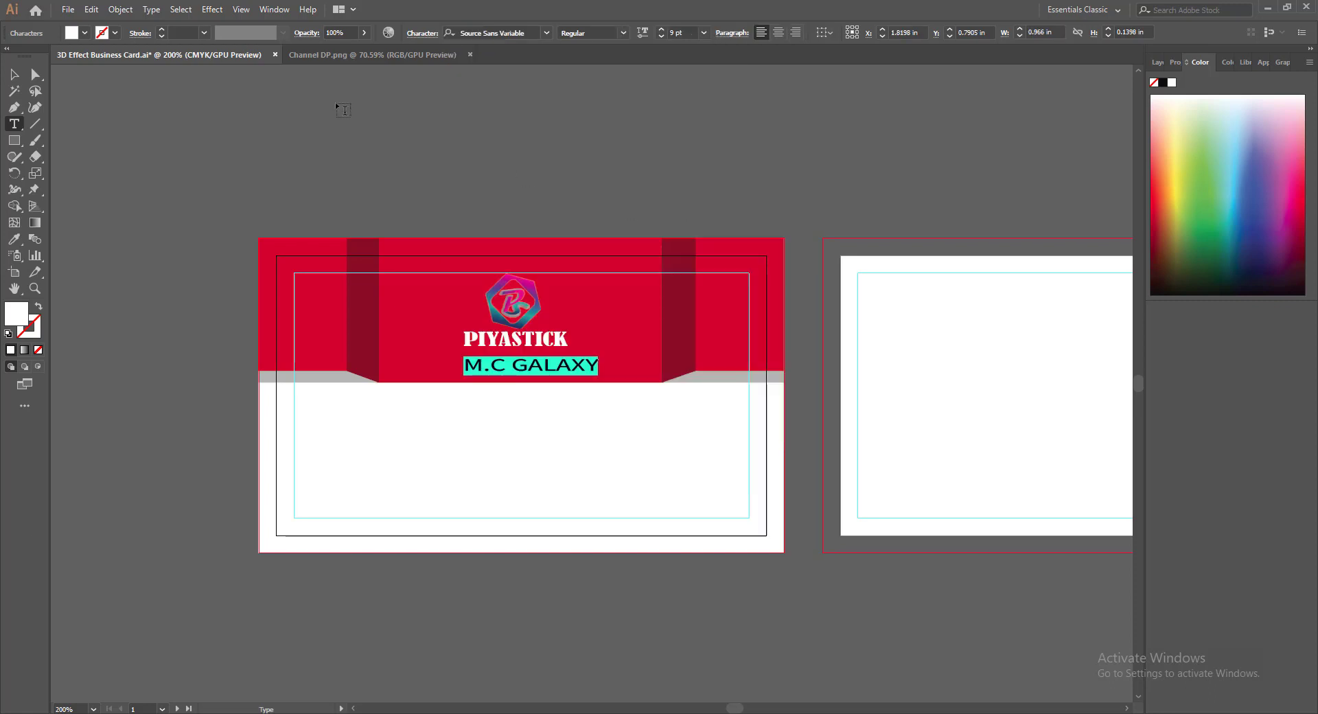
key(Escape)
click(1050, 34)
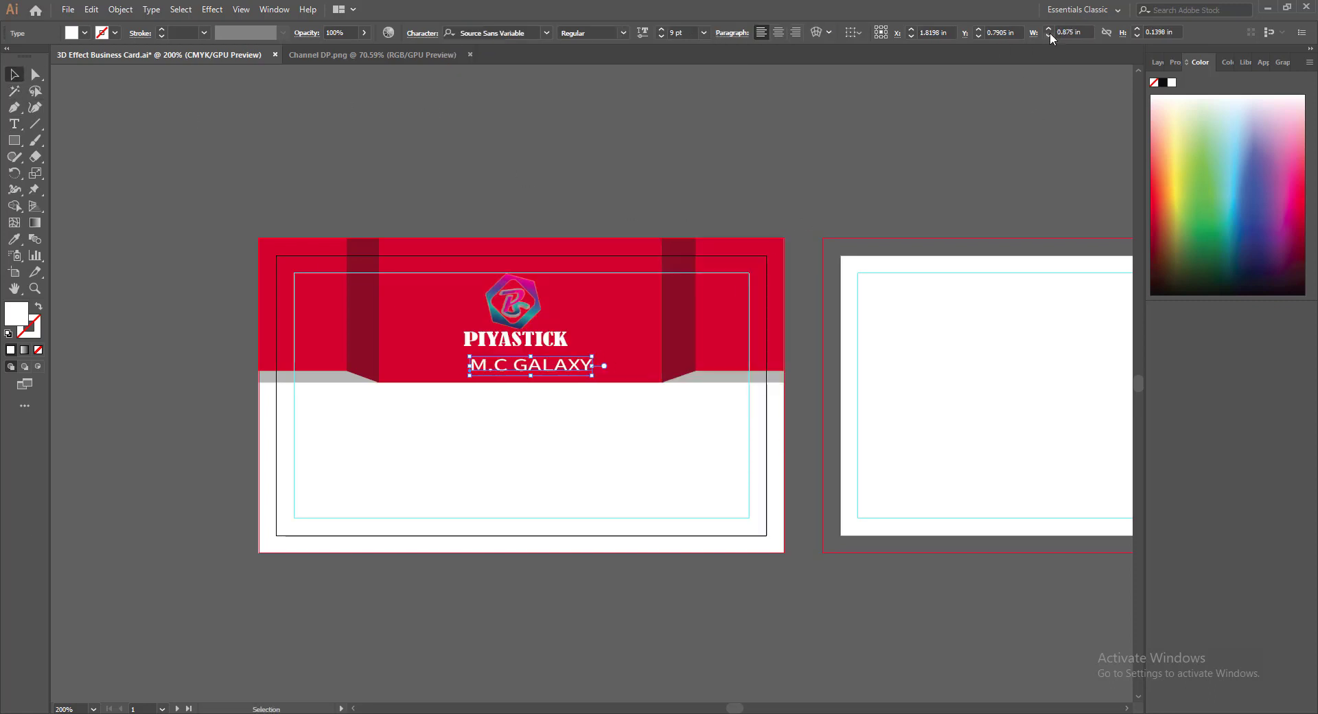
click(661, 35)
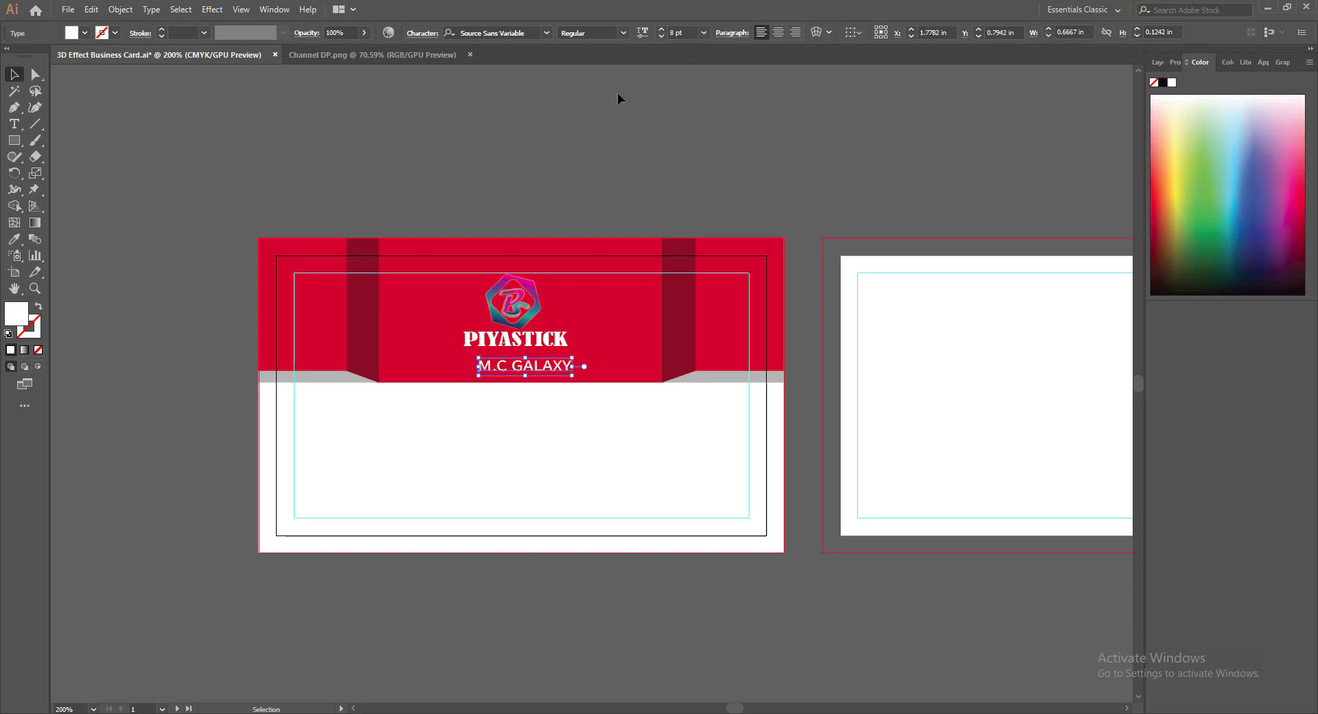
Move the M.C GALAXY text up and left so it sits centred under PIYASTICK
key(Up)
key(Up)
key(Up)
key(Left)
key(Left)
key(Left)
key(Left)
key(Left)
click(795, 655)
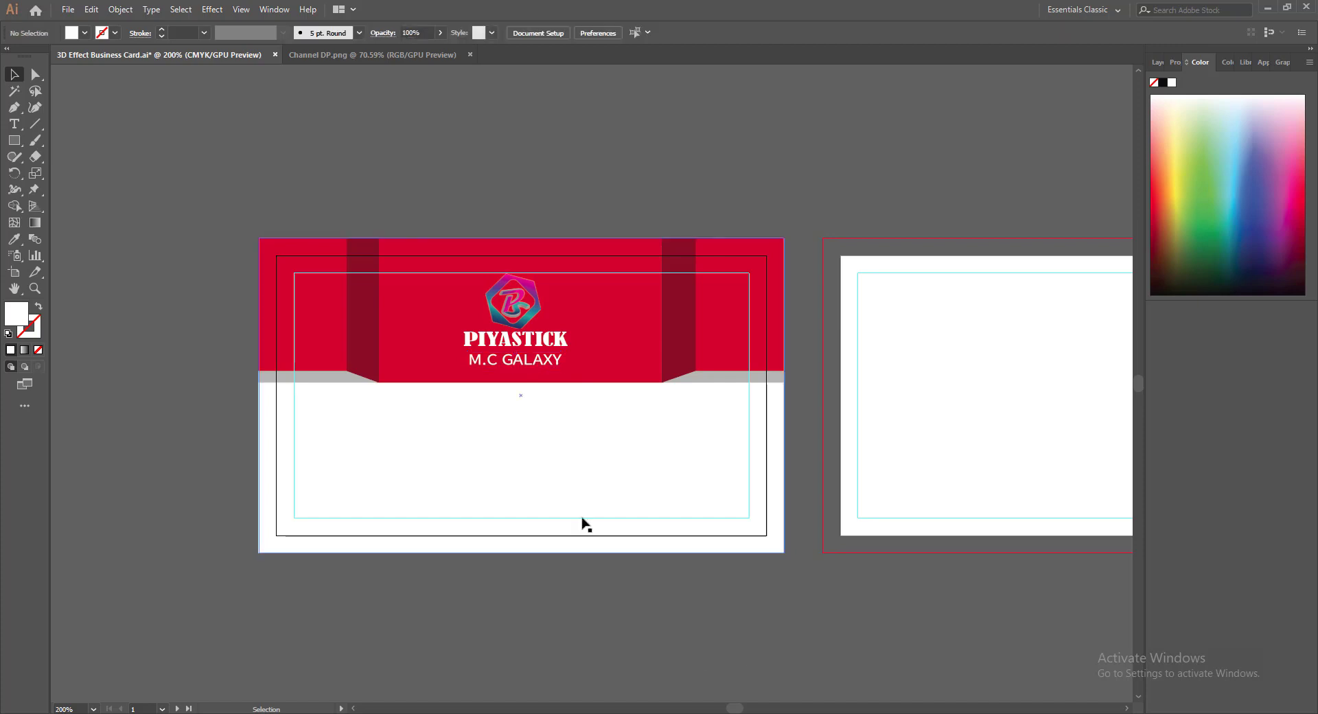
Fine-tune the M.C GALAXY text's position, bringing it slightly closer to PIYASTICK and keeping it centred
click(517, 360)
key(Up)
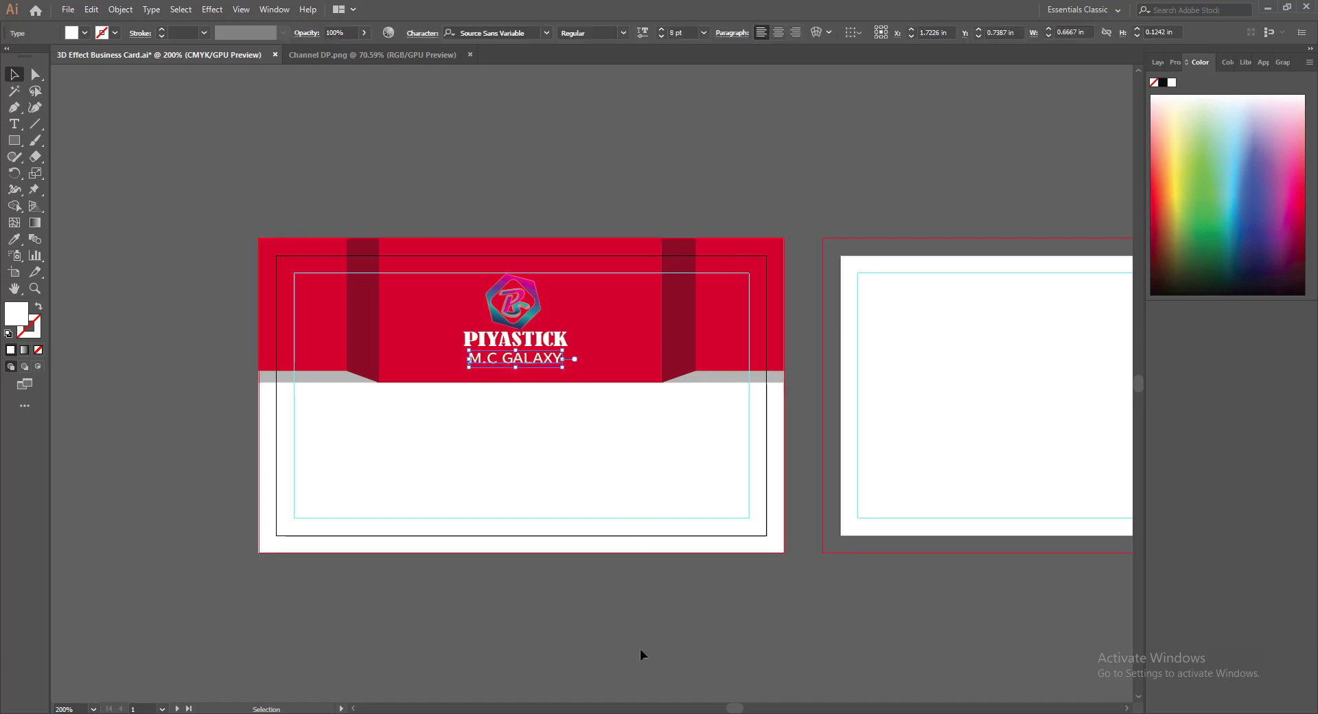
click(639, 648)
click(520, 360)
key(Right)
click(627, 641)
click(509, 359)
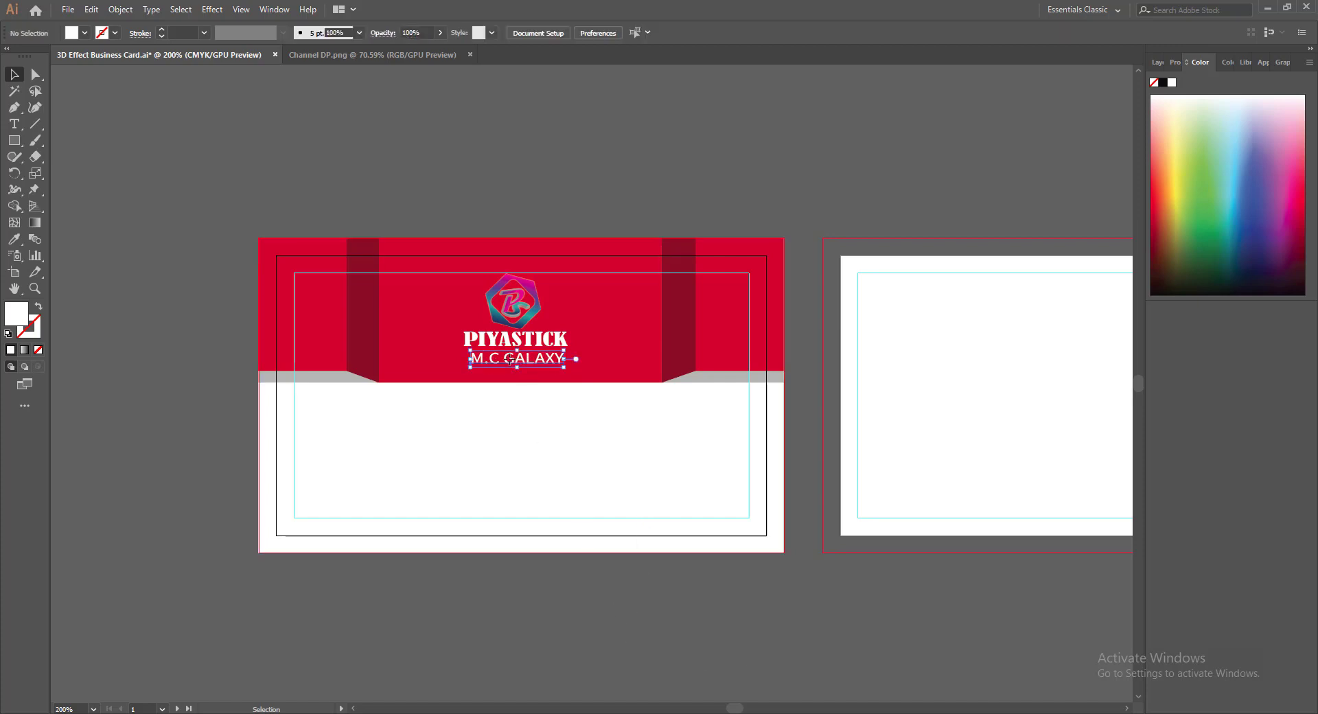
key(Left)
click(608, 626)
Narrow the M.C GALAXY text to 0.625 in and save the document
click(536, 365)
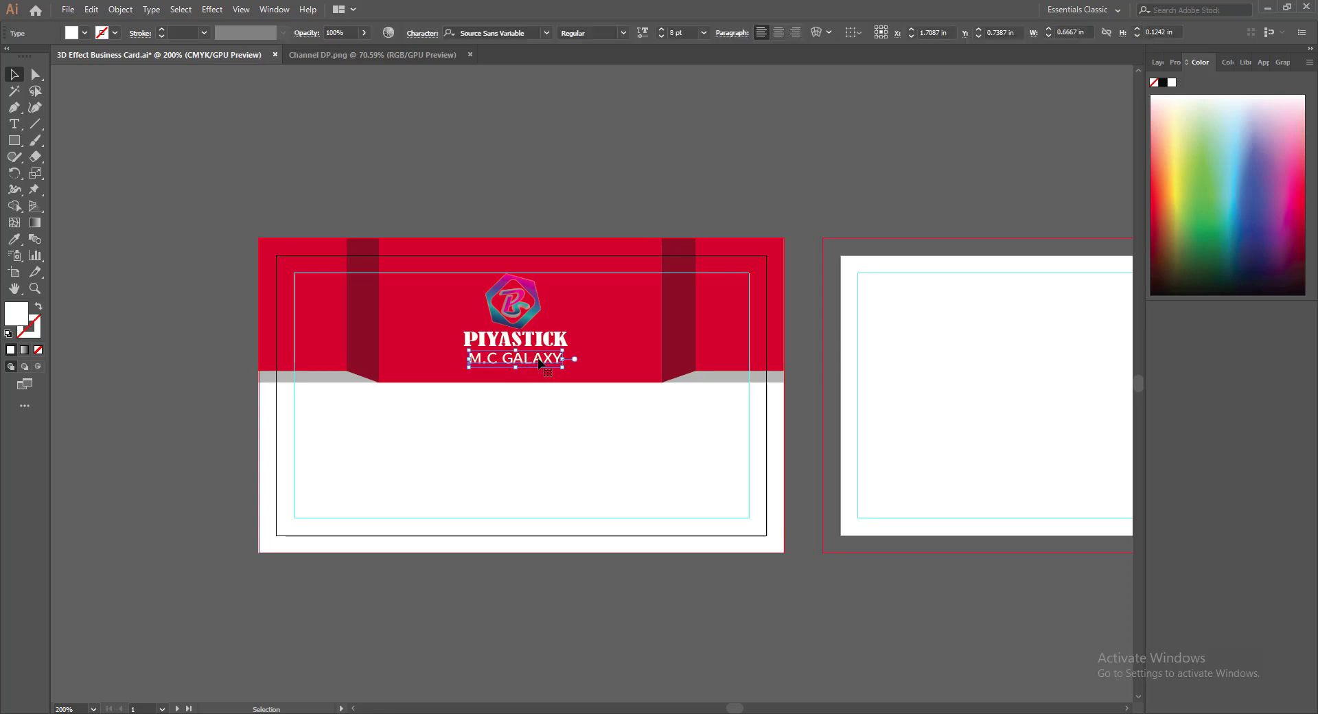
click(1048, 36)
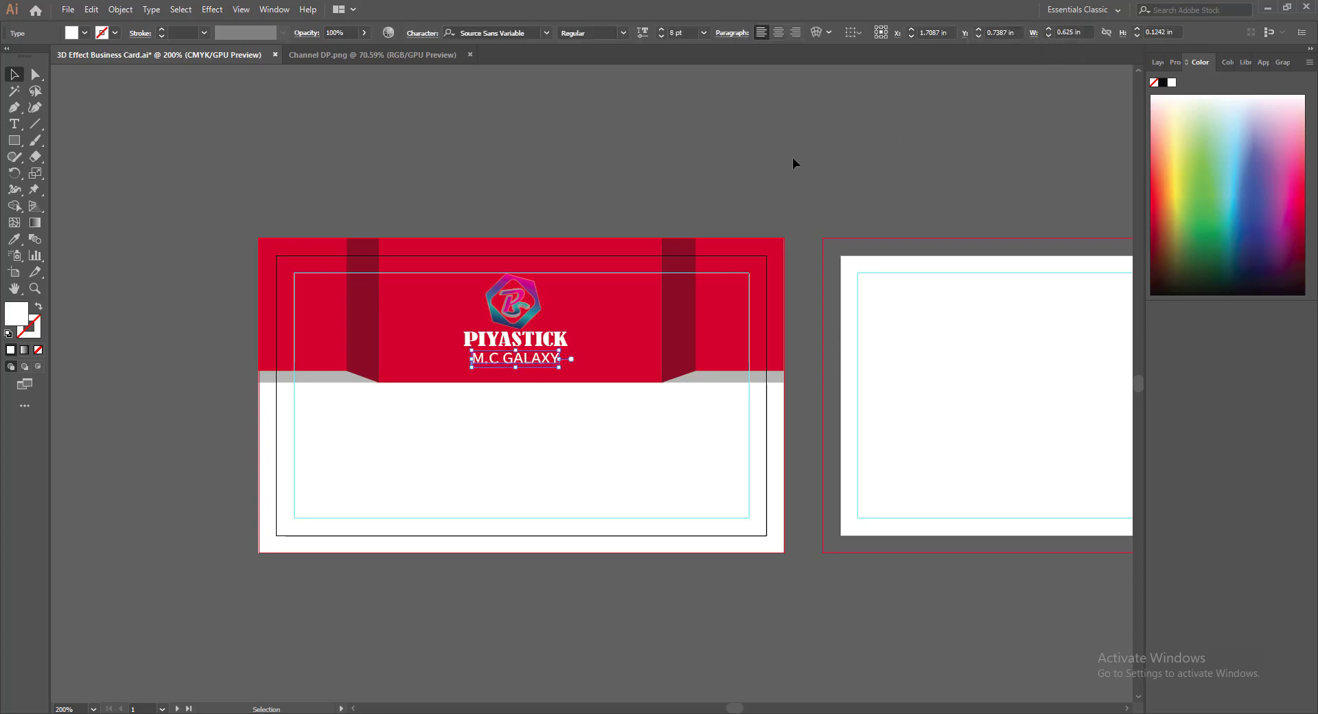
click(607, 607)
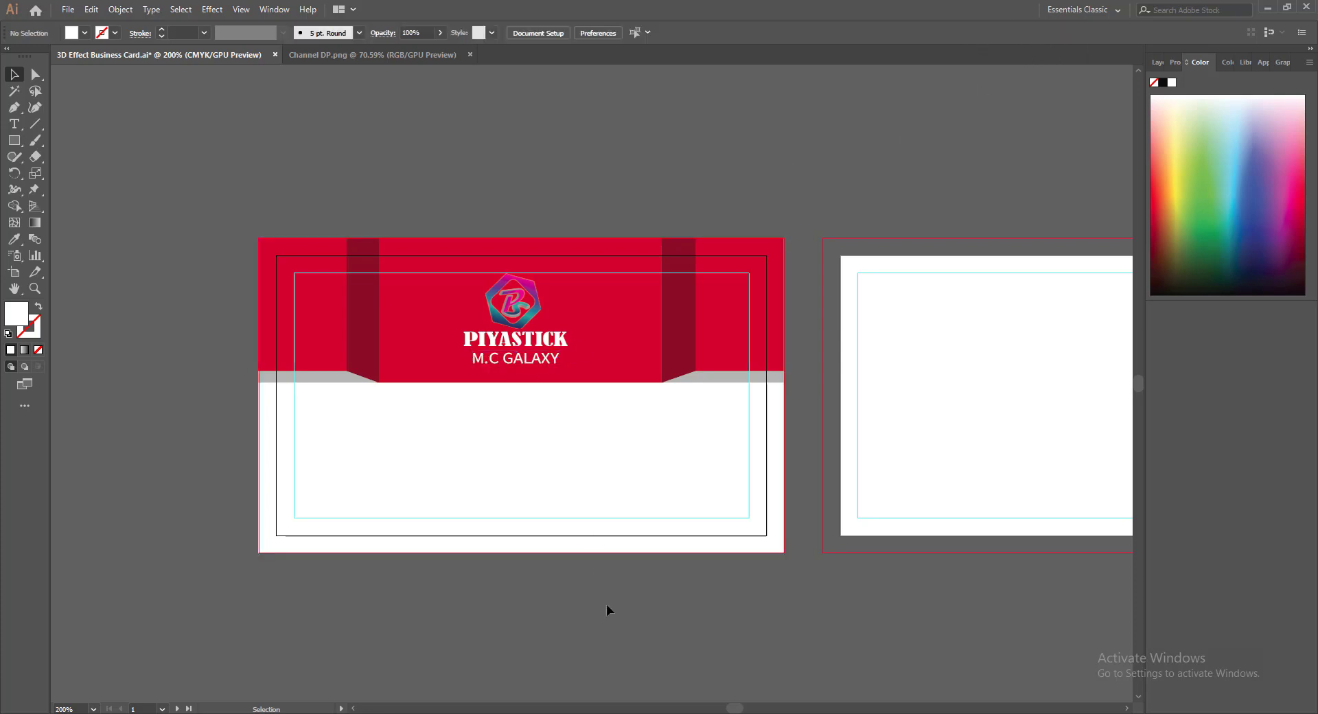
key(ctrl)
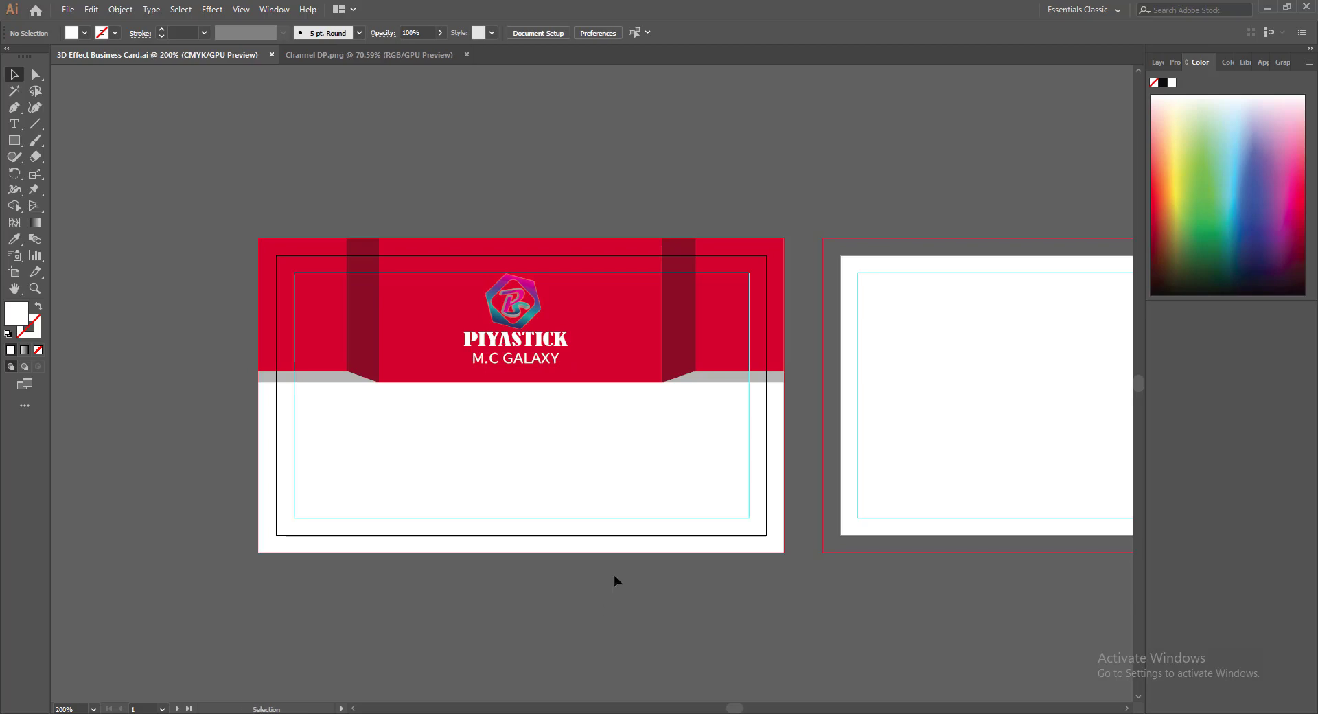
Open the Name Dark image from the Images folder
click(68, 10)
click(87, 57)
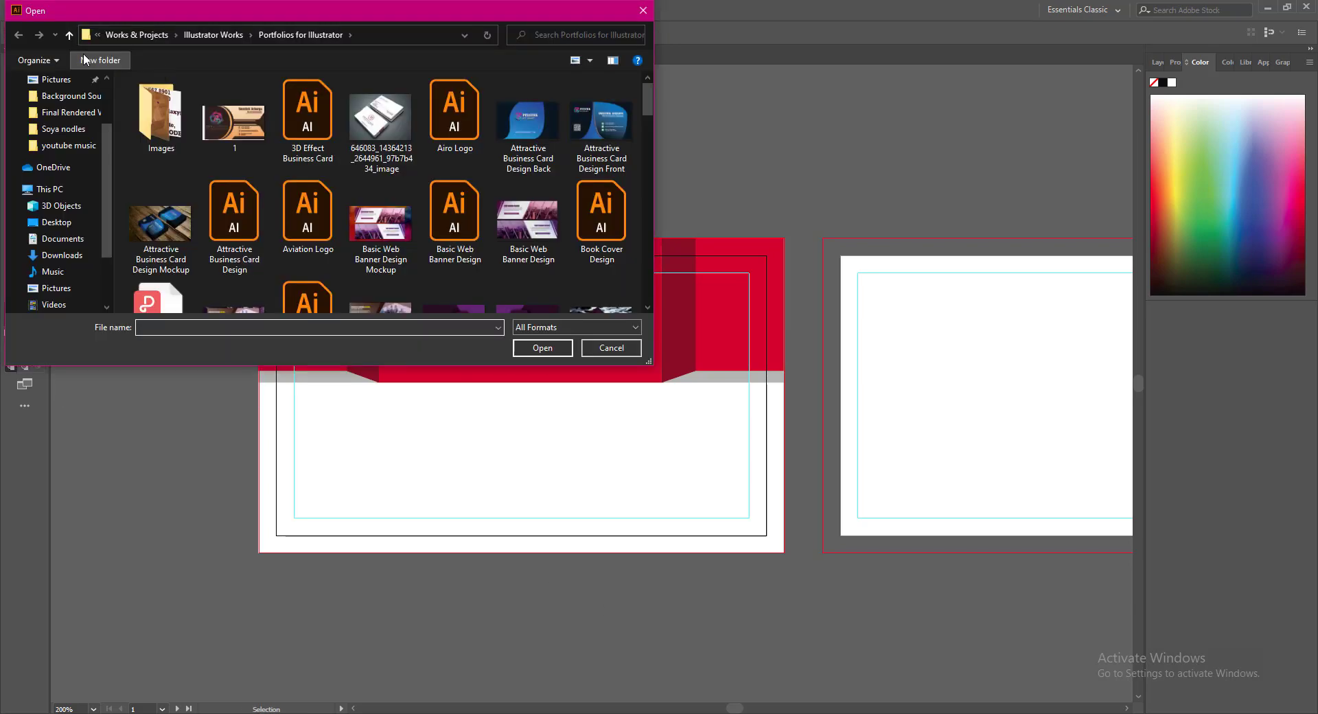
double_click(162, 116)
click(614, 124)
key(n)
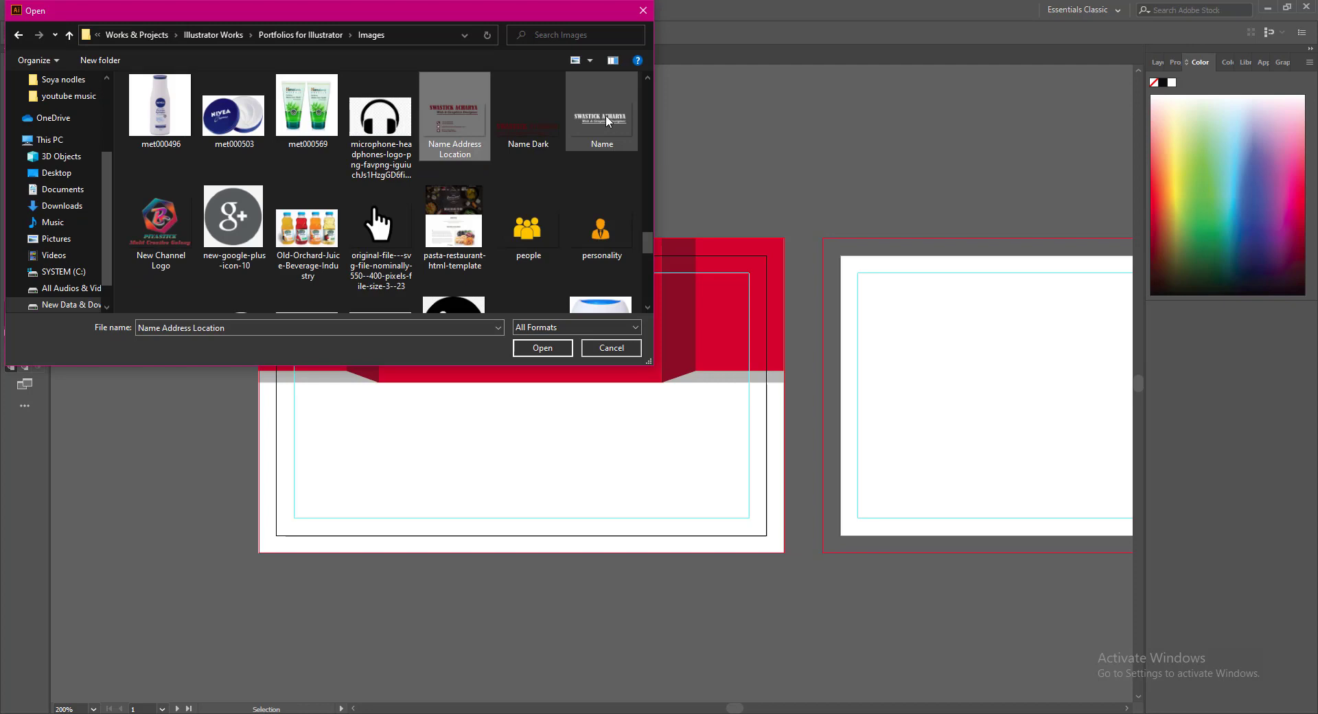
click(529, 117)
click(559, 351)
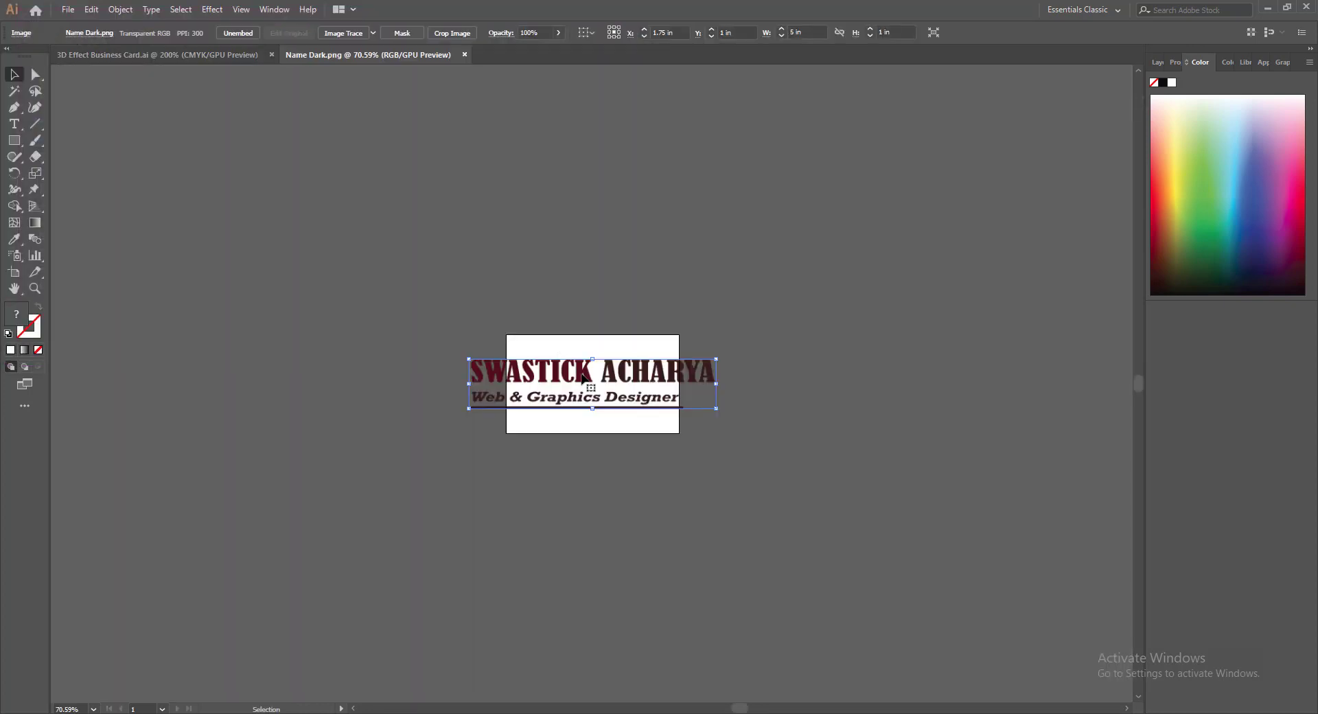
Bring the name artwork onto the first side's white area and shrink it to about 1.50 in wide
drag(582, 375, 318, 461)
drag(252, 417, 346, 425)
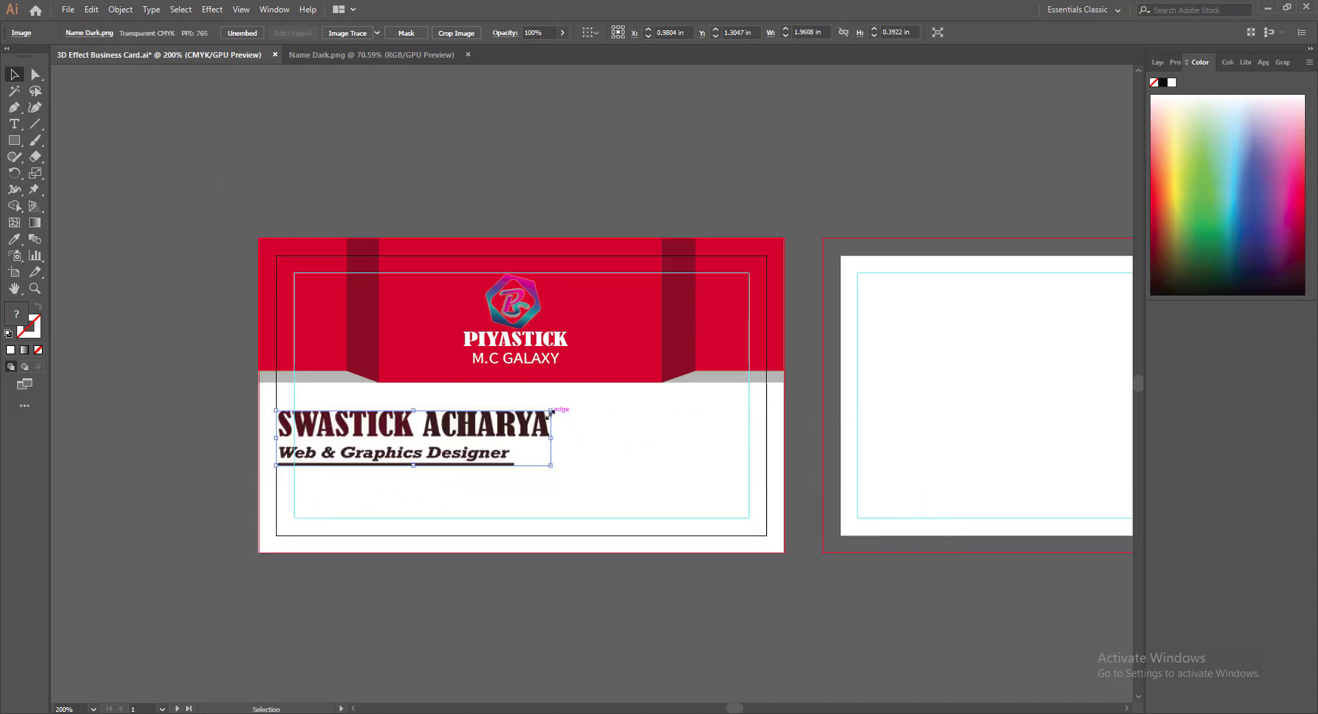
drag(551, 410, 528, 461)
Align the name artwork's left edge with the black card outline, lower it slightly, and save the document
drag(398, 433, 357, 441)
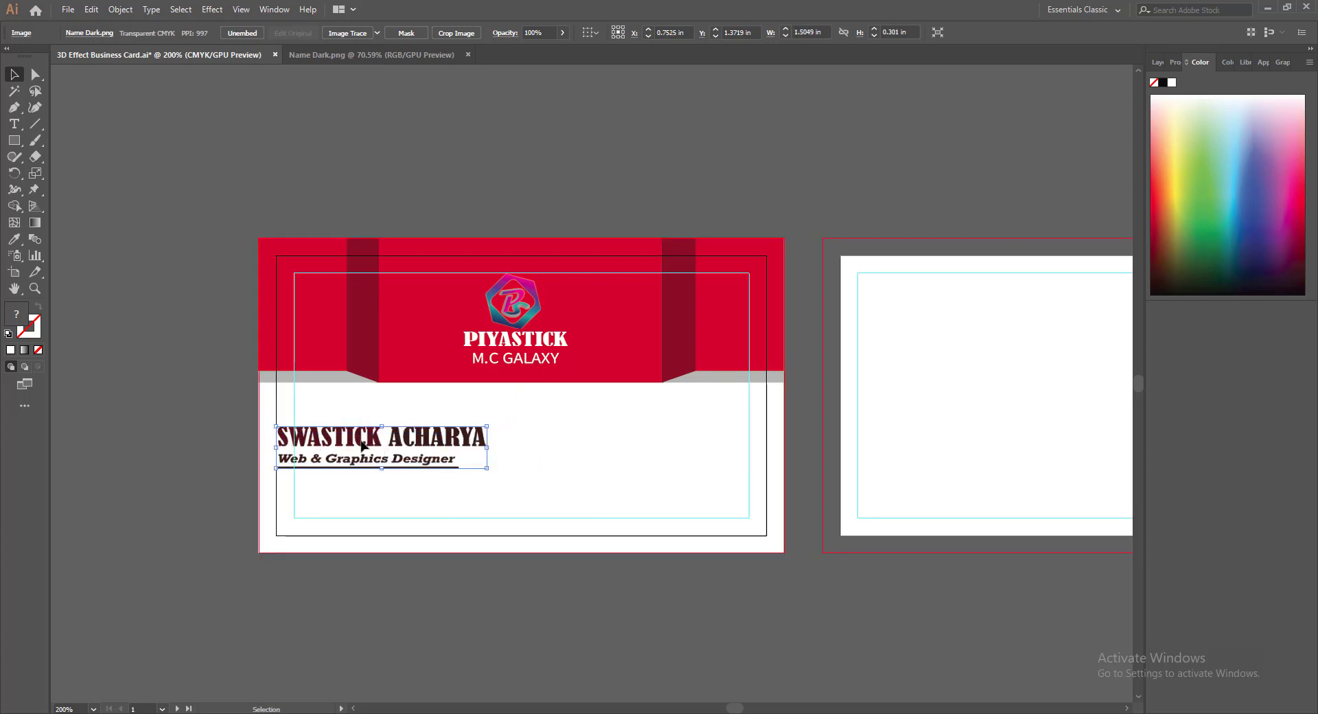
key(Down)
key(Down)
key(Down)
key(Up)
click(475, 652)
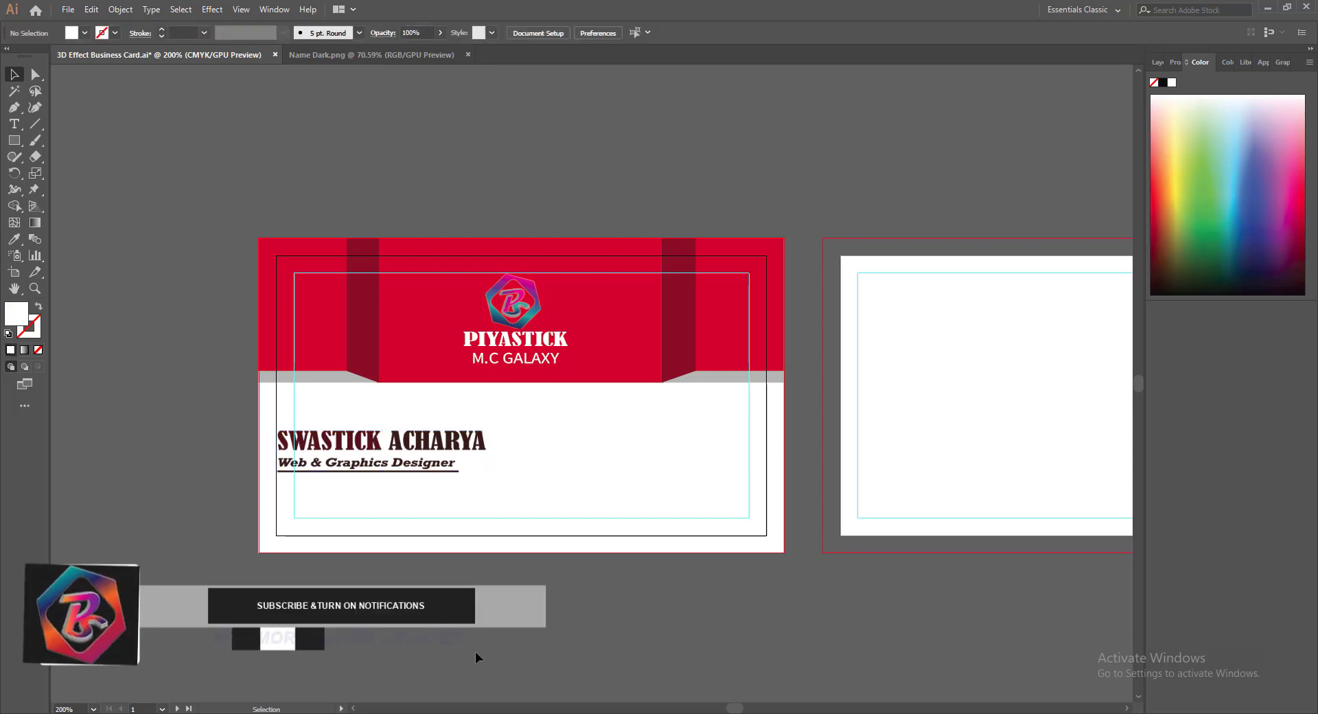
key(ctrl+s)
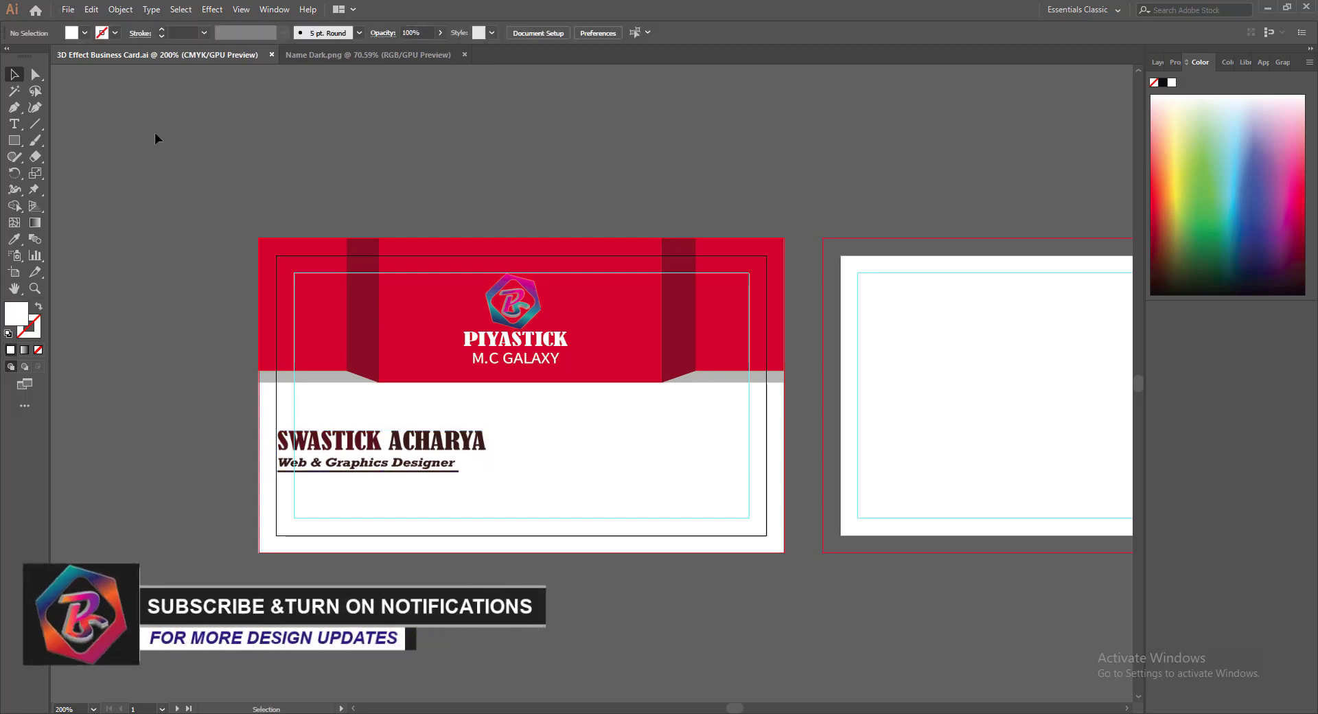
Open the Address Location Dark image from the Images folder
click(68, 9)
click(83, 45)
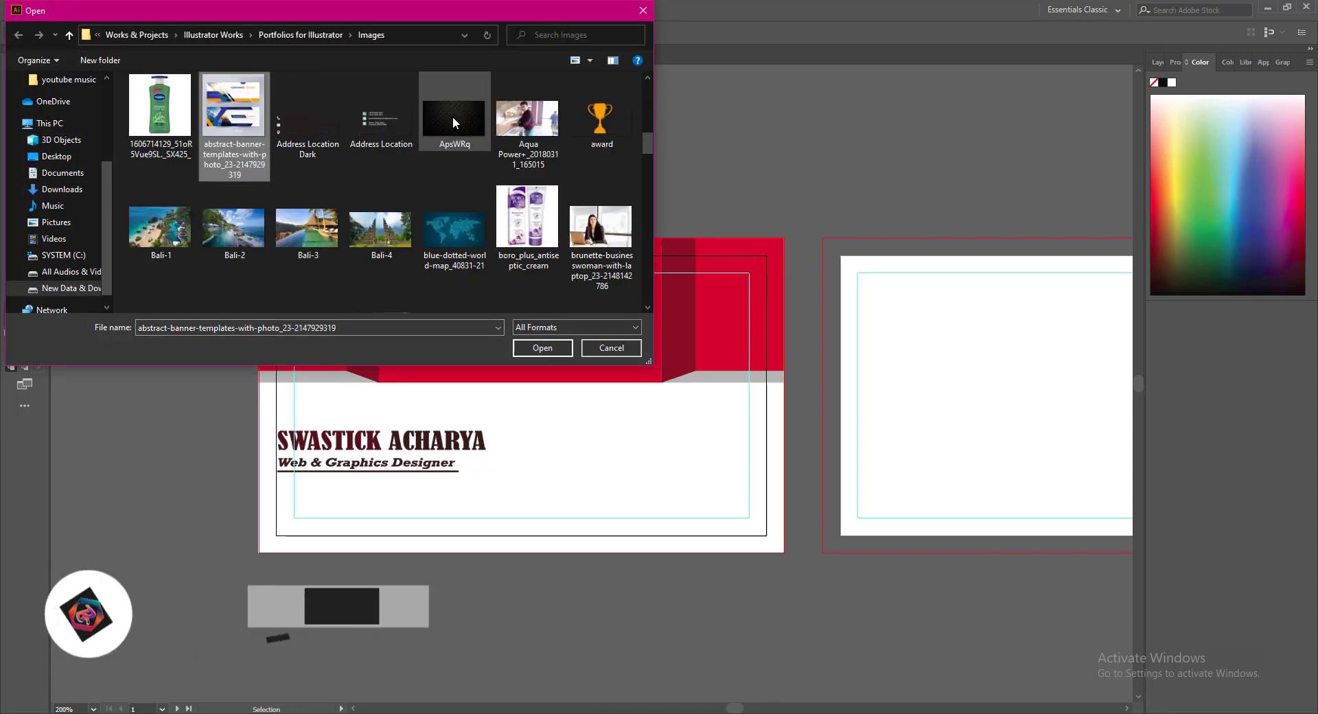
click(309, 111)
click(561, 353)
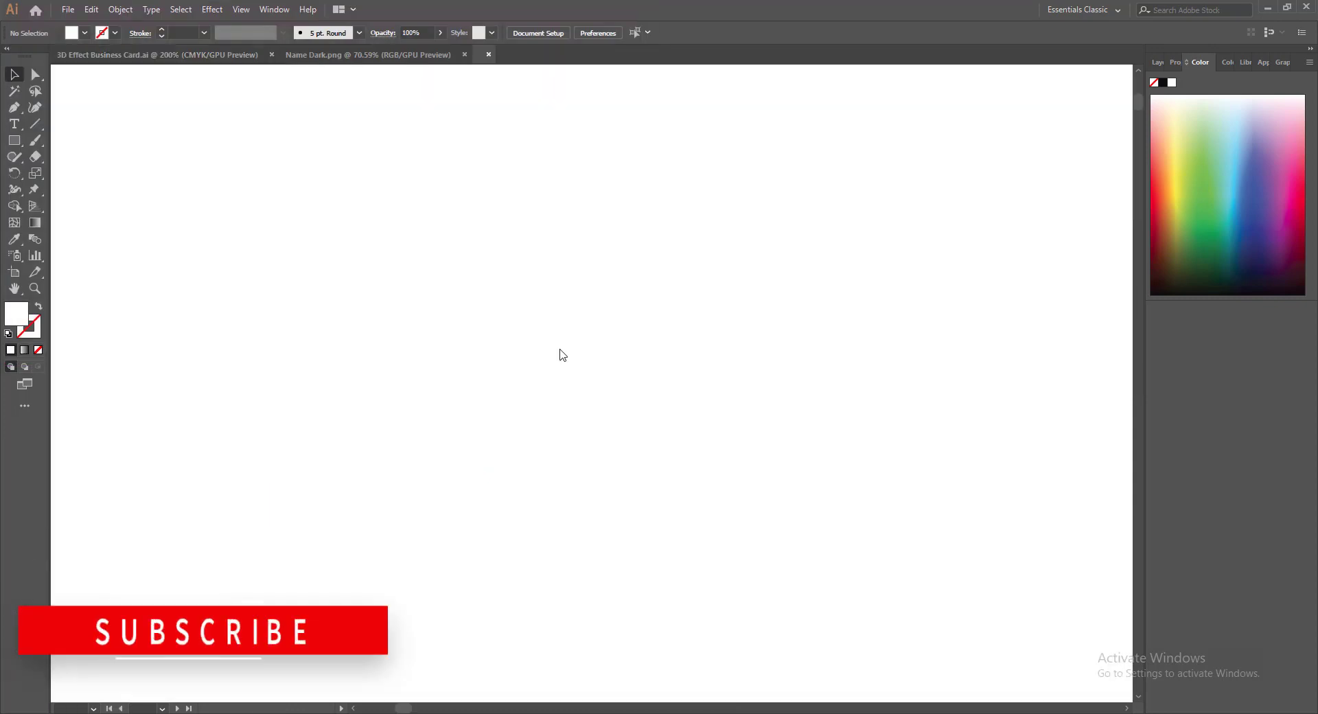
Bring the contact details artwork onto the first side's white area beside the name, scaled to about 1.80 in wide
drag(506, 358, 685, 451)
drag(701, 493, 515, 438)
drag(507, 392, 545, 405)
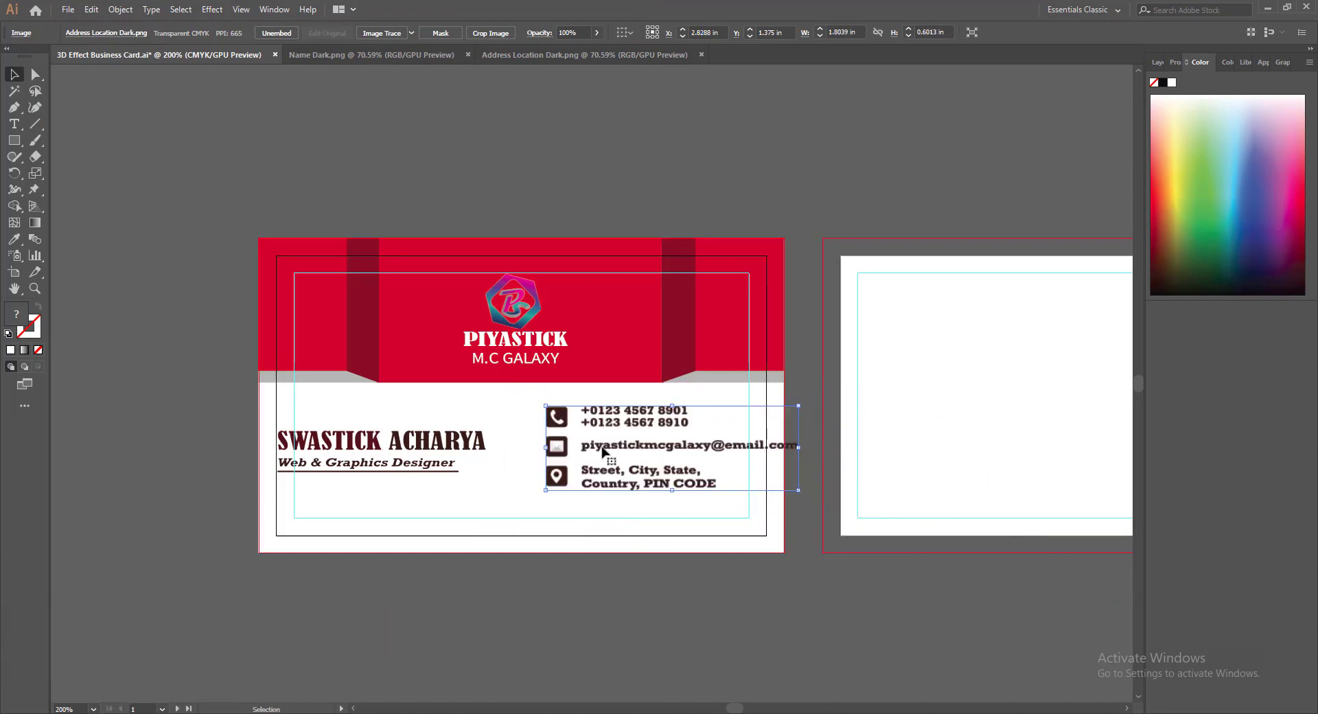
drag(559, 451, 516, 457)
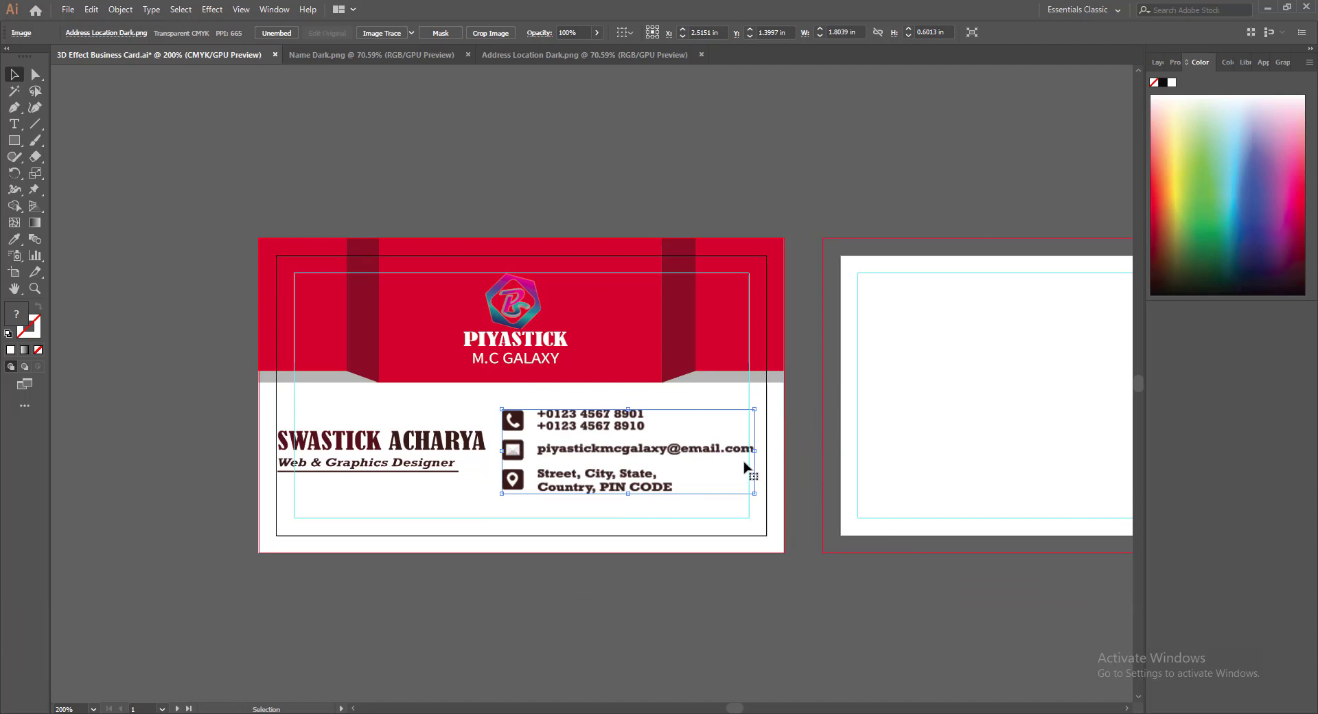
Nudge the contact details artwork so its right edge meets the black card outline, and lower it slightly
key(Right)
key(Right)
key(Right)
key(Right)
key(Right)
key(Down)
key(Down)
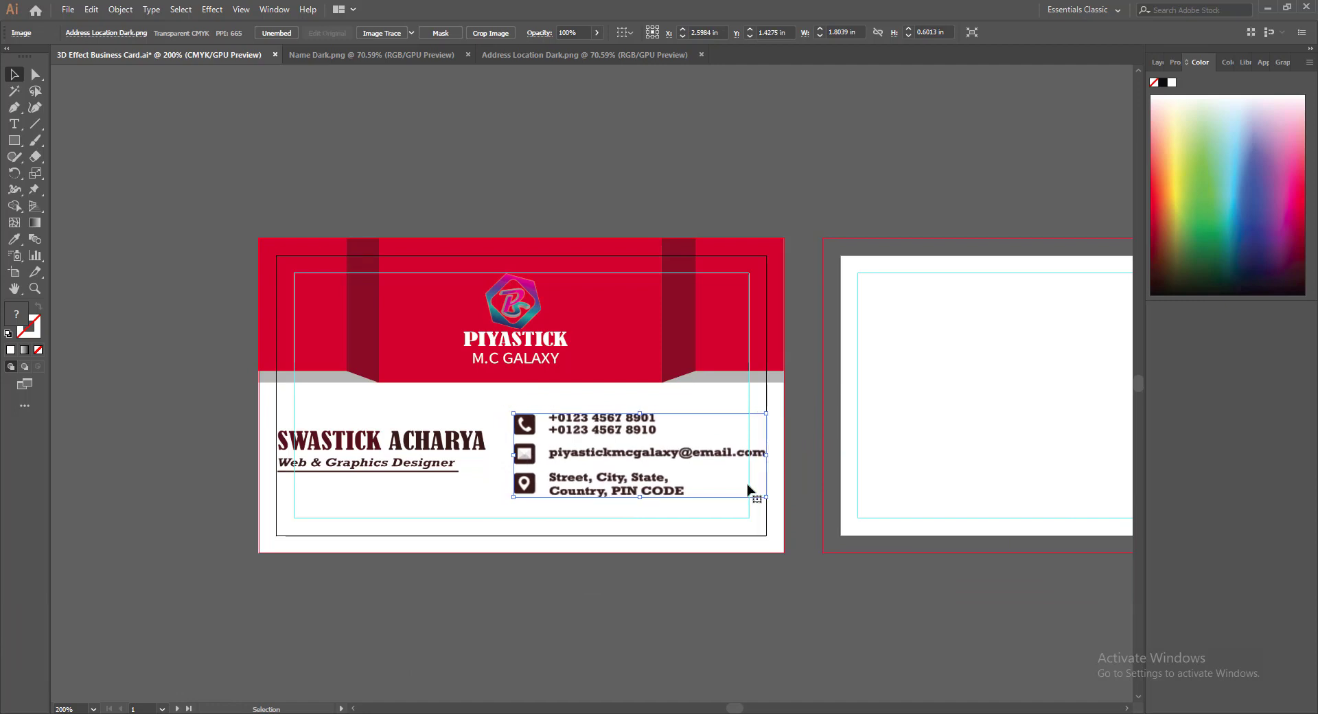
key(Down)
key(Down)
key(Down)
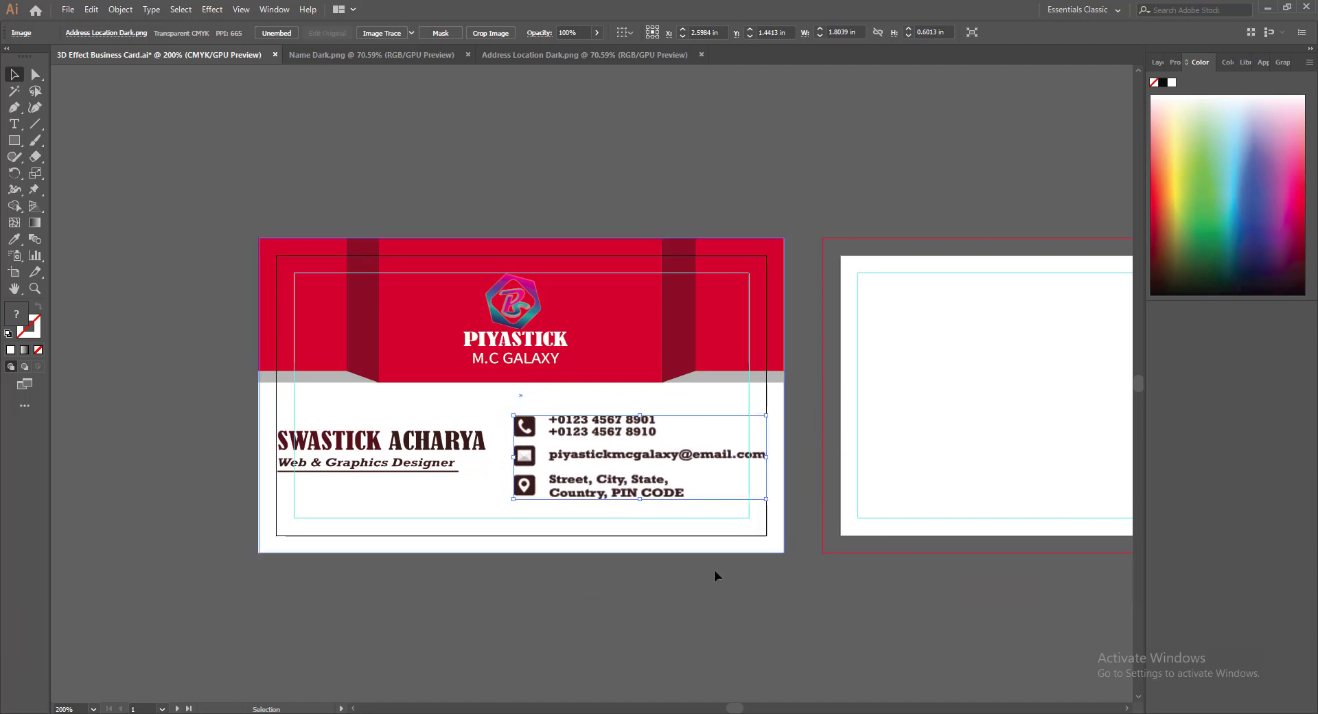
Shrink the contact details artwork to about 1.62 in wide, keeping its right edge on the outline, and raise it slightly
click(714, 573)
click(526, 431)
drag(513, 415, 539, 424)
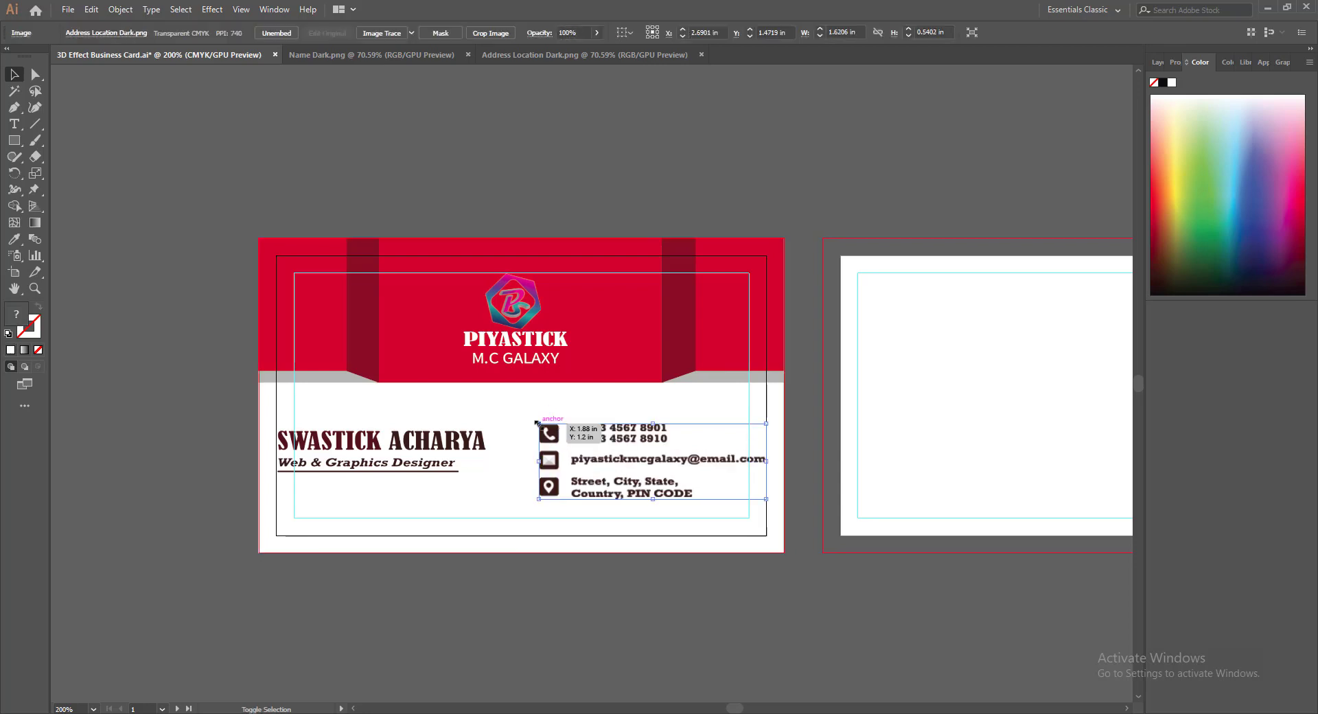
key(Up)
key(Up)
key(Up)
key(Up)
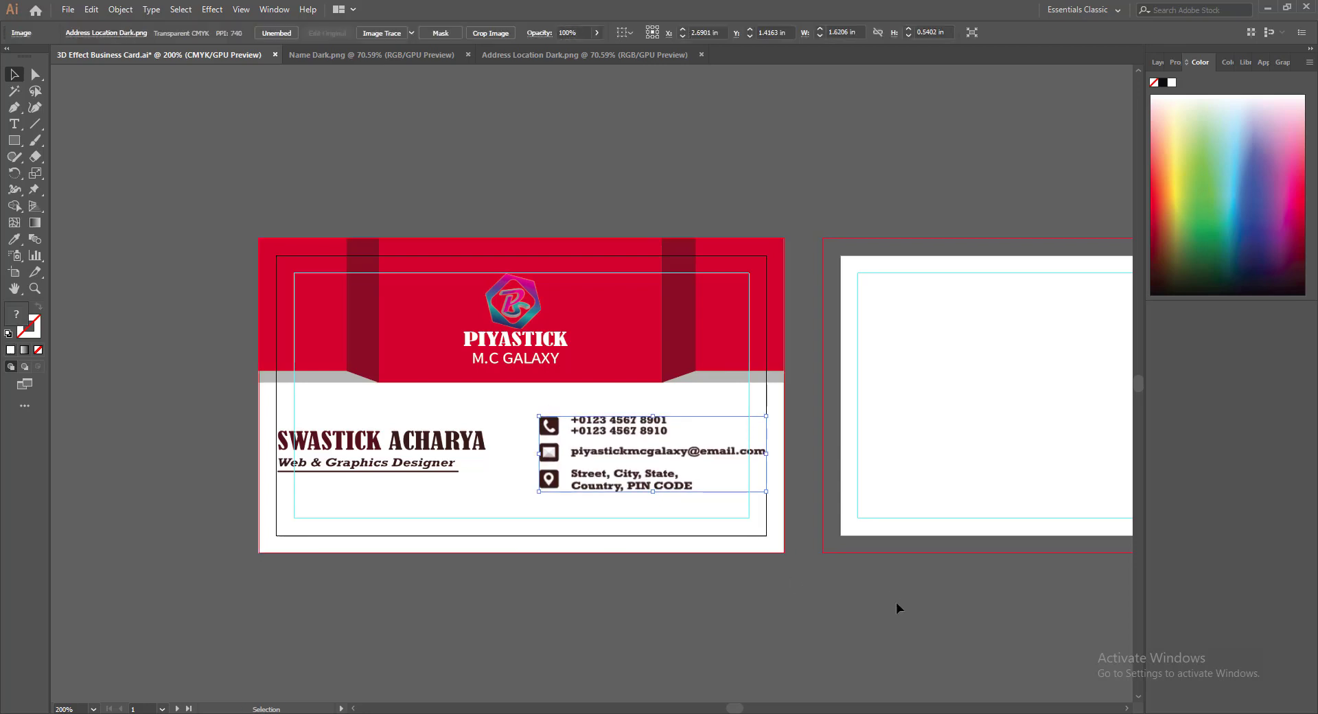
Lower the name artwork slightly to balance it with the contact details, and save the document
click(341, 443)
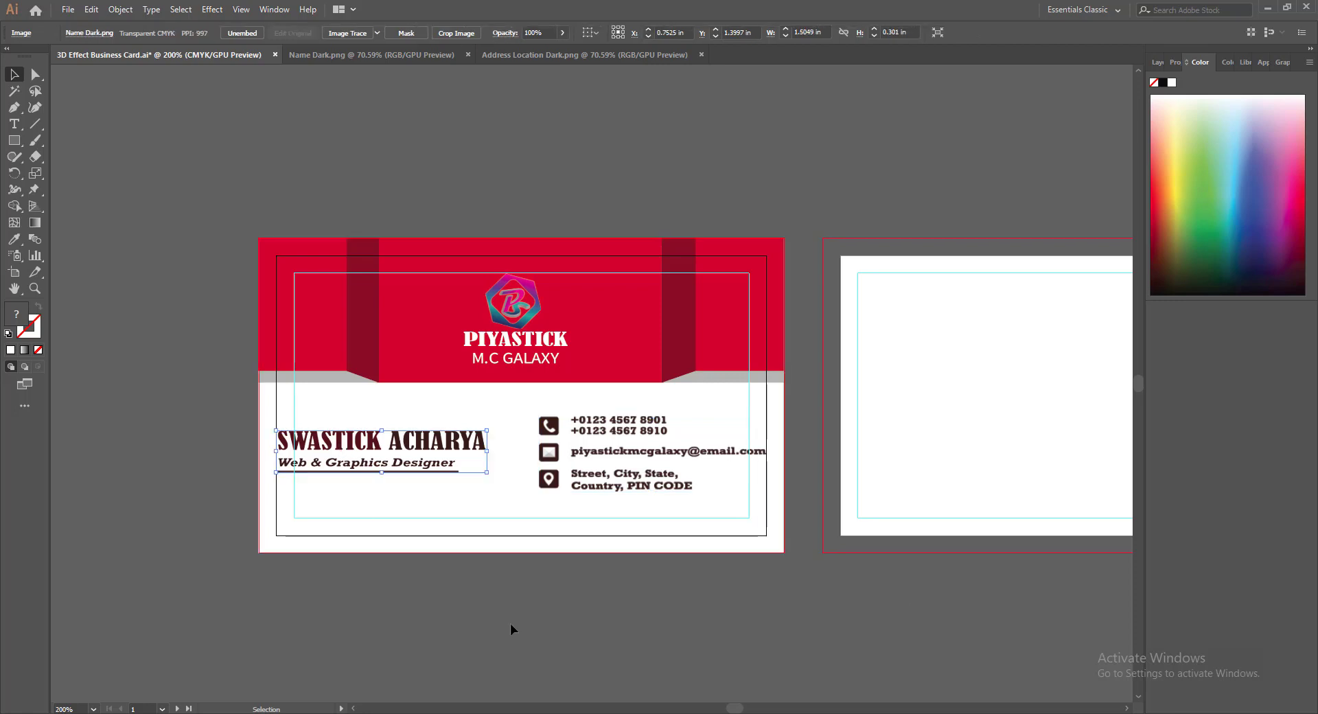
key(Down)
click(511, 622)
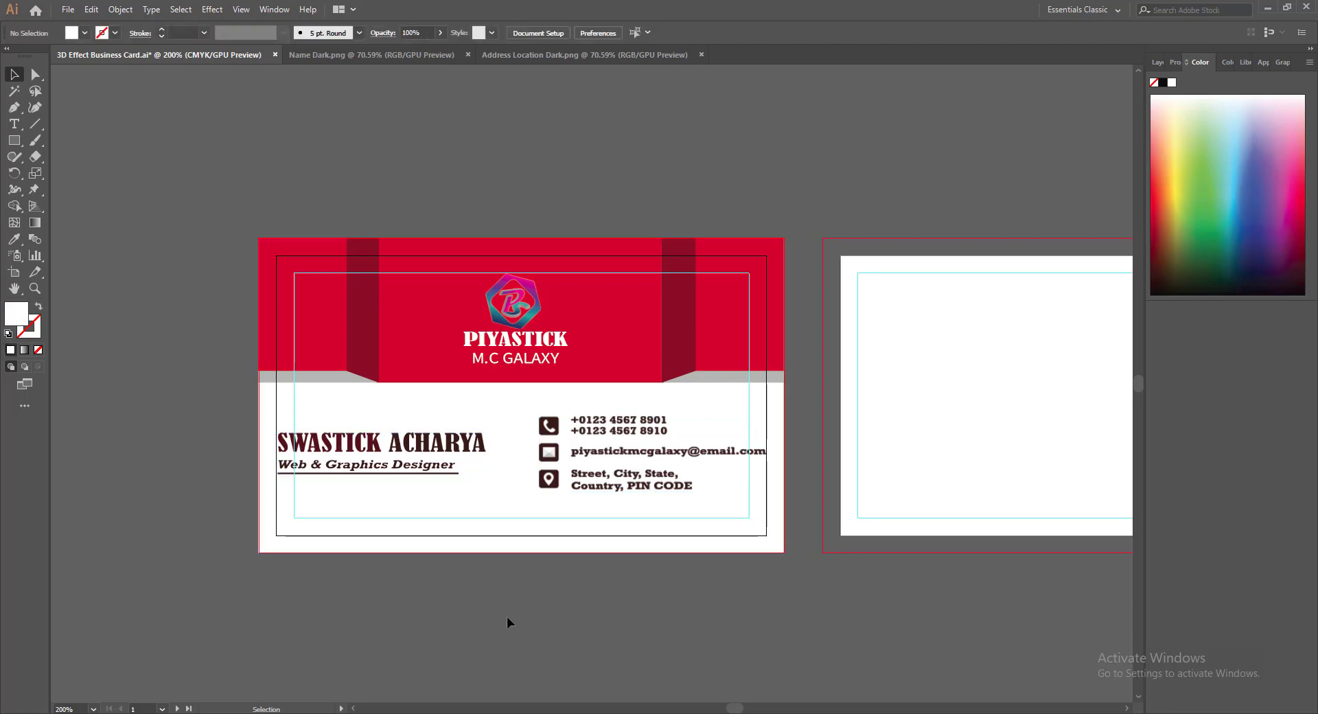
key(ctrl+s)
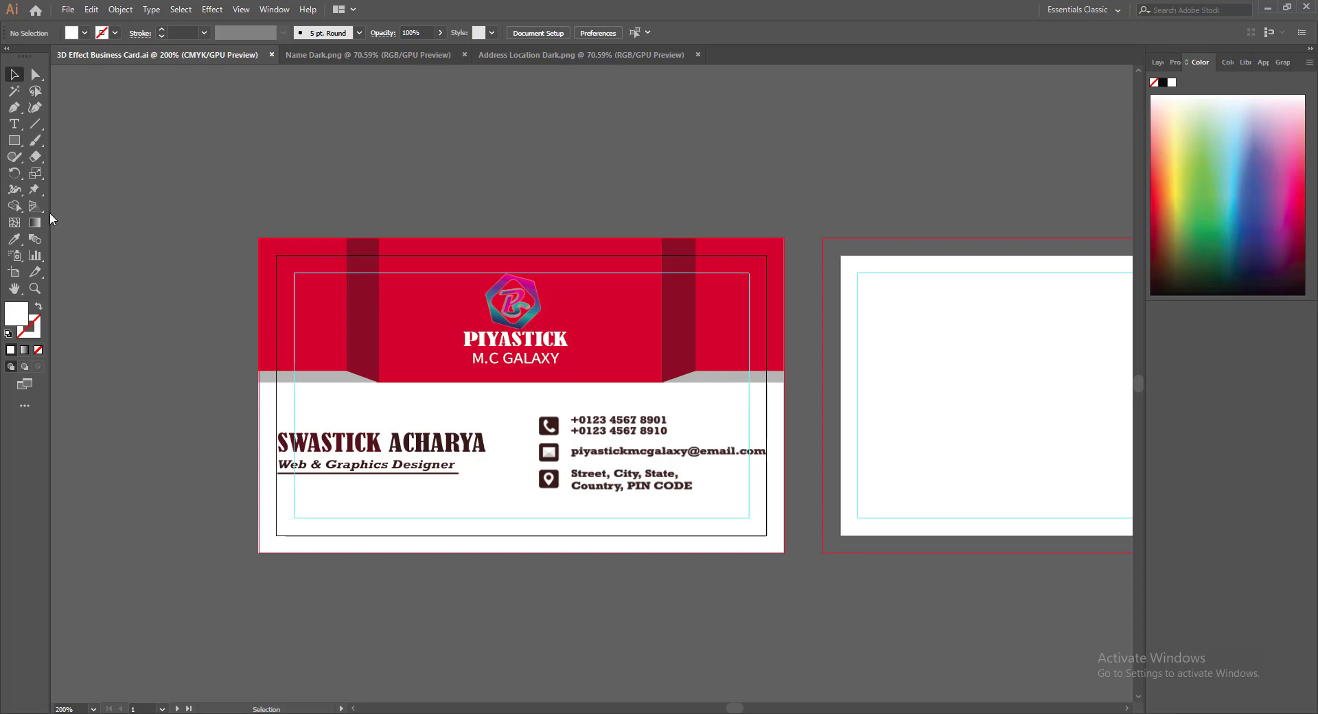
Draw a rectangle about 1.79 by 0.17 in on the first side's bottom edge and fill it with the upper panel's sampled red
click(14, 140)
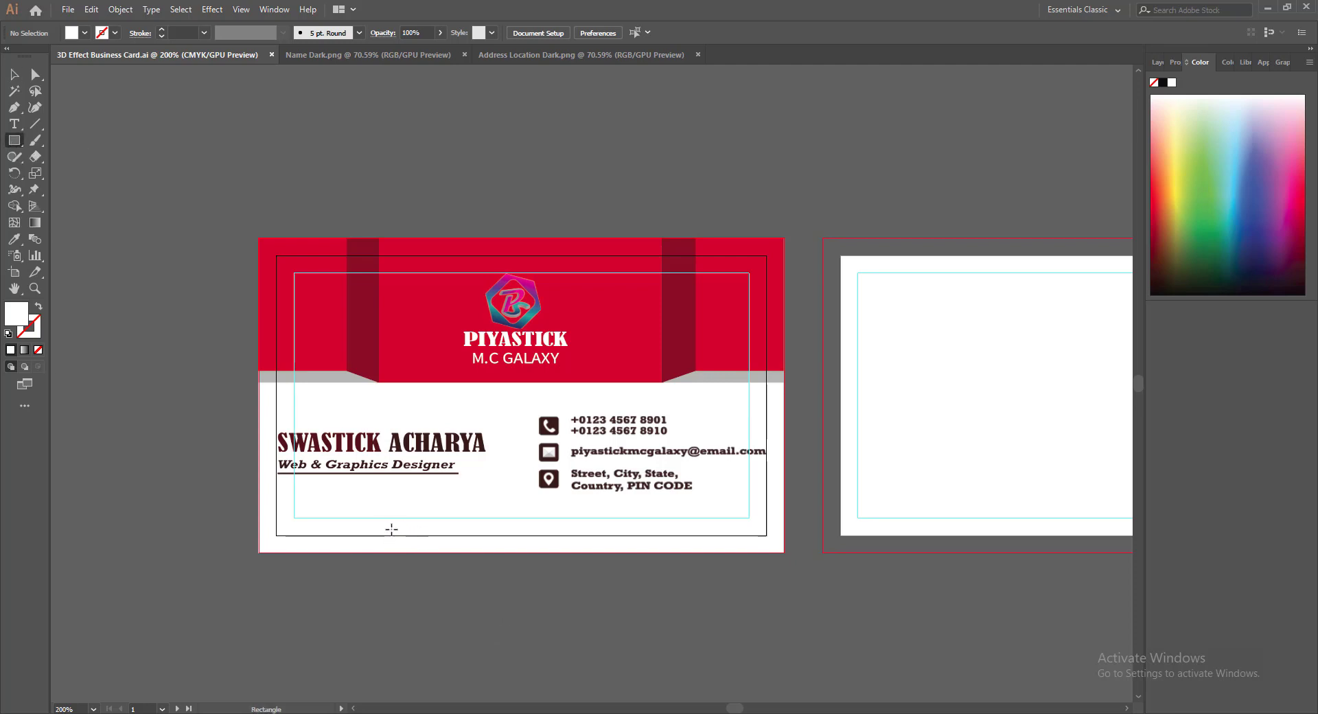
mouse_move(392, 529)
mouse_down()
mouse_move(481, 549)
mouse_move(642, 553)
mouse_up()
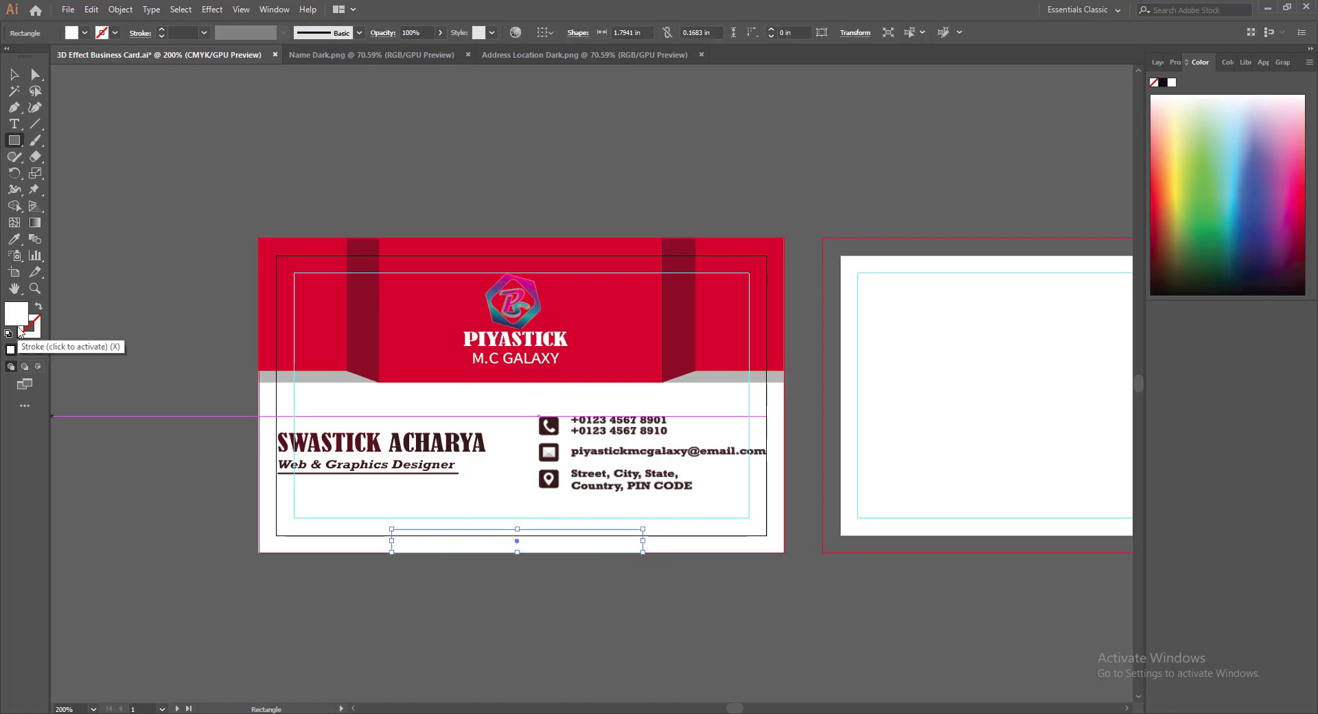
key(v)
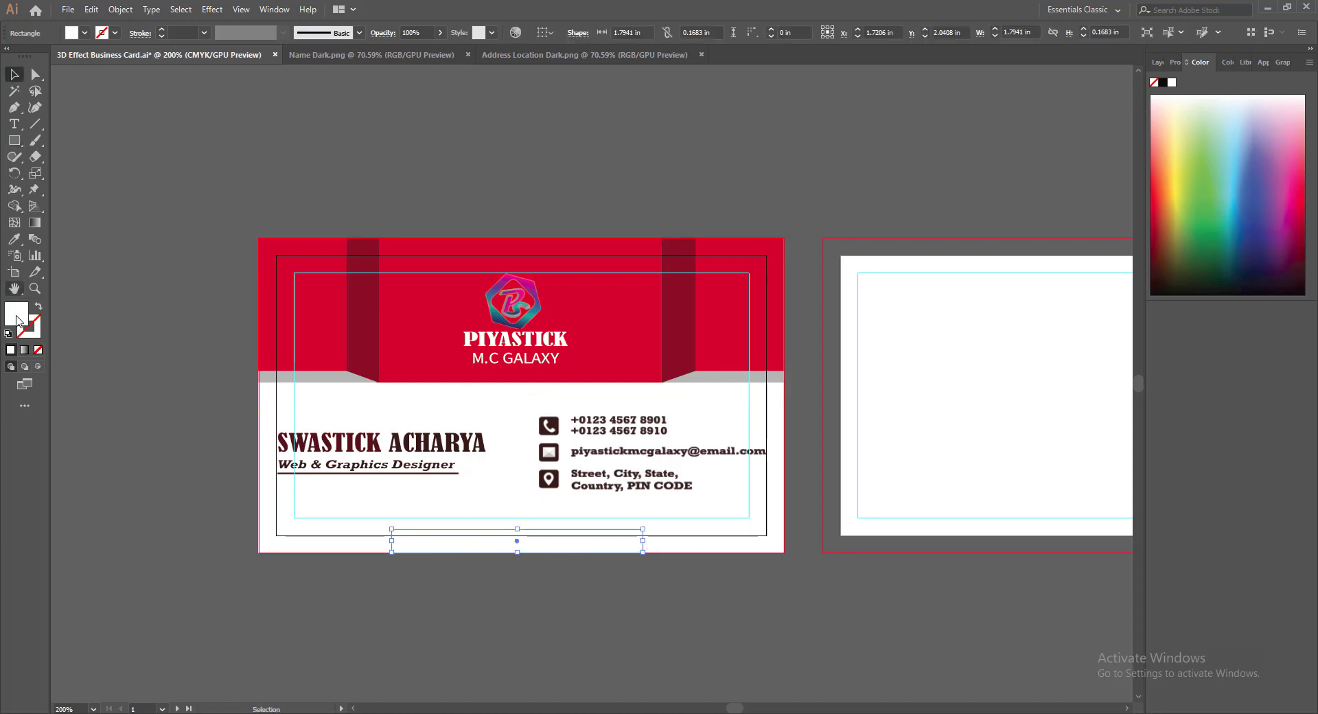
double_click(18, 319)
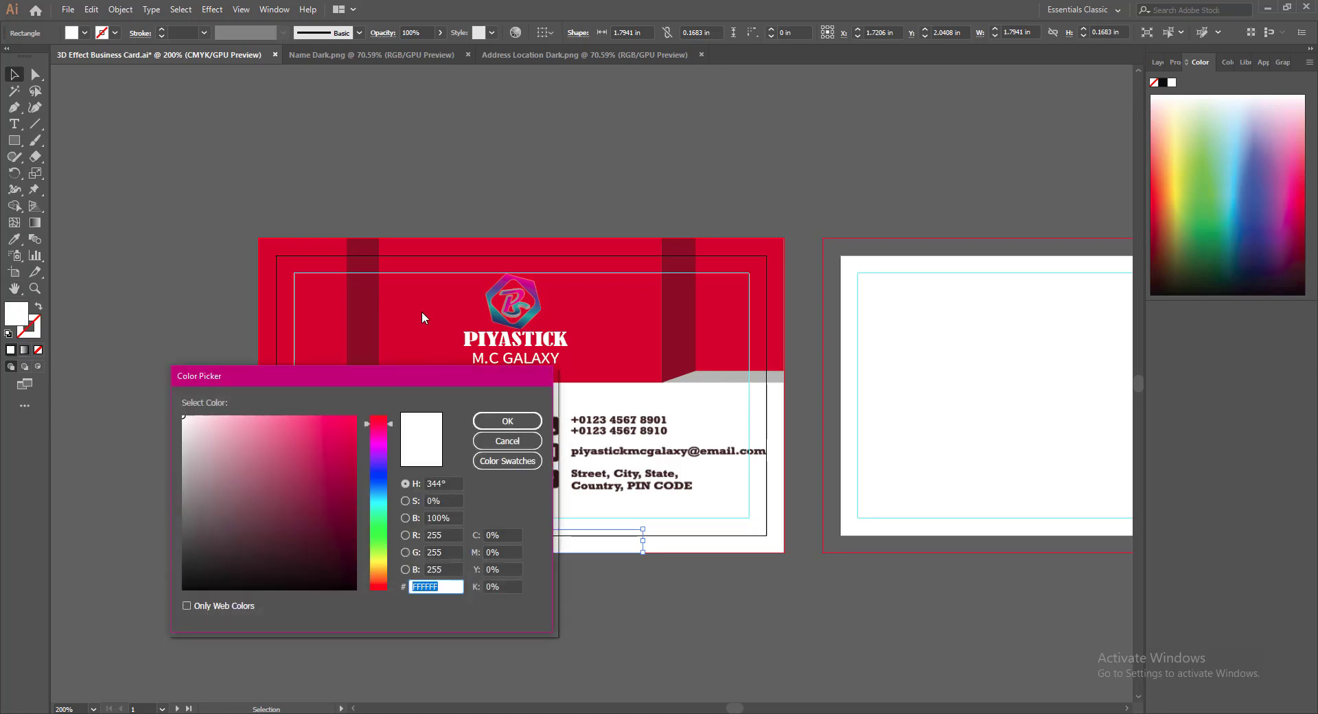
click(507, 420)
key(i)
click(413, 334)
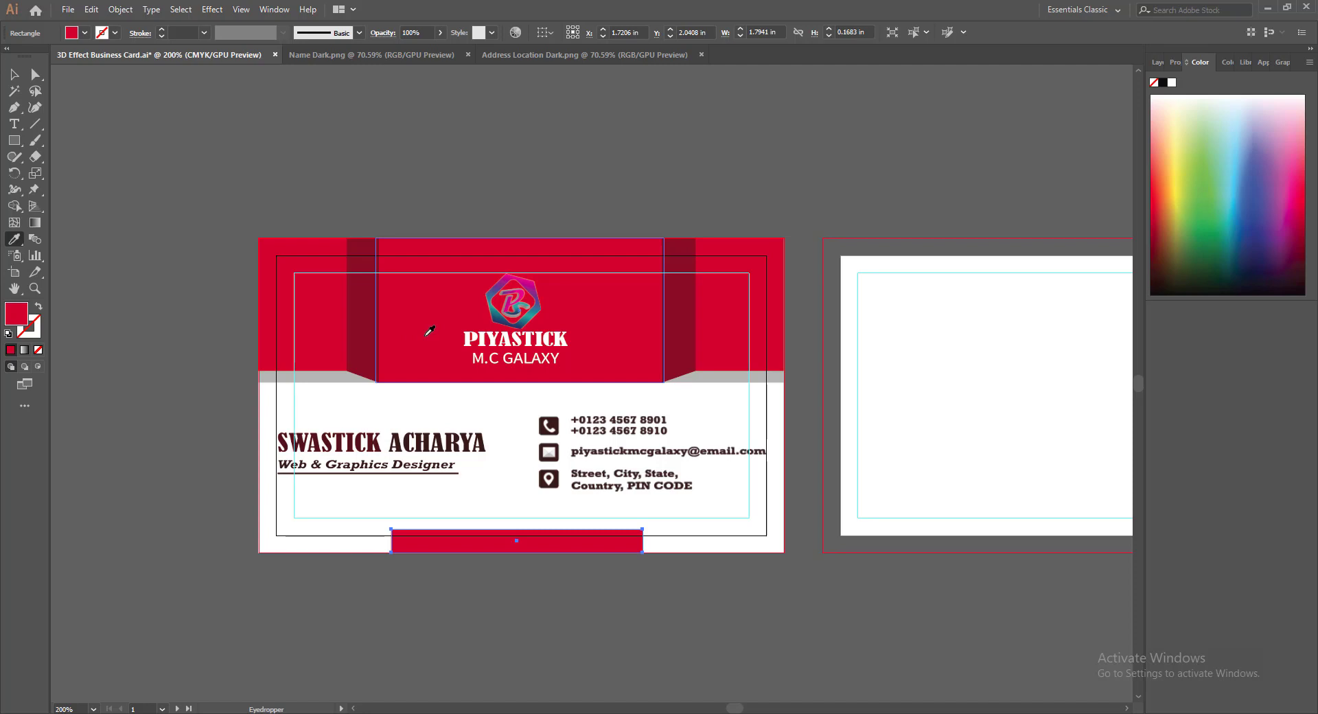
key(v)
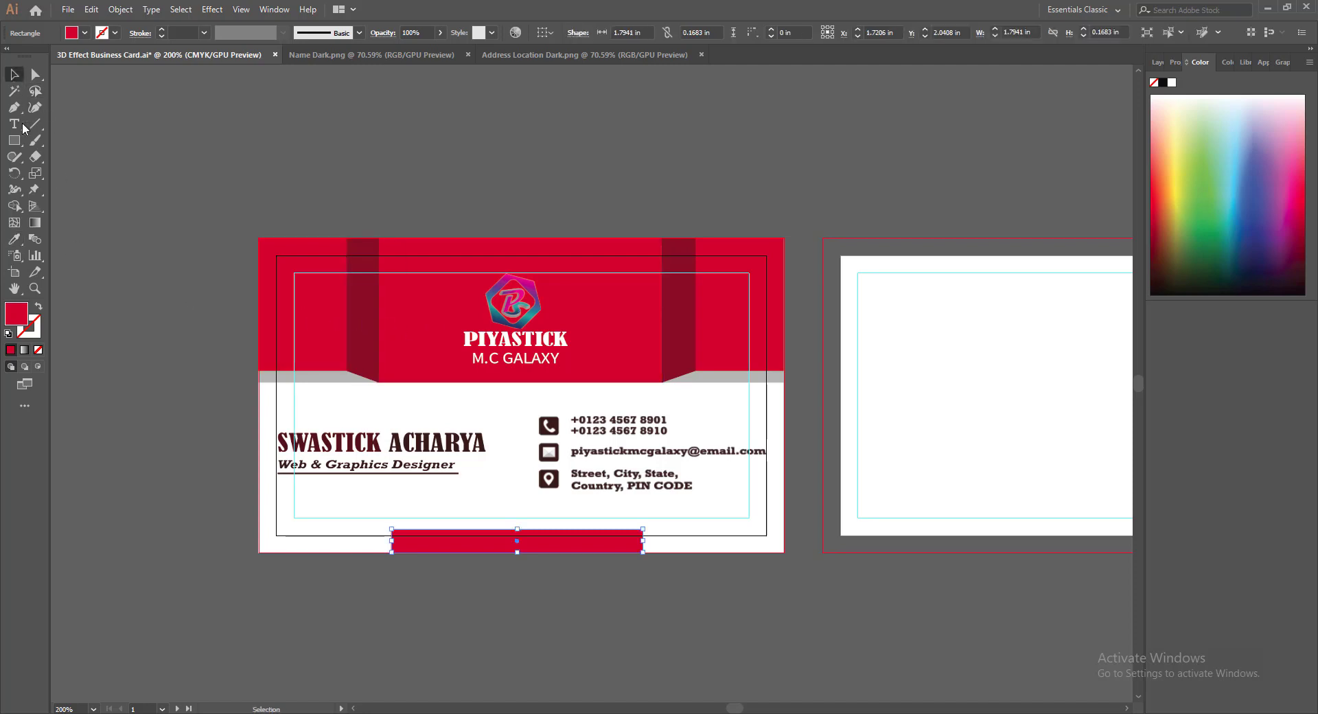
Widen the bottom red rectangle on both sides to about 2.02 in, matching the central red panel above
click(454, 591)
click(500, 545)
drag(392, 541, 379, 541)
drag(643, 541, 662, 541)
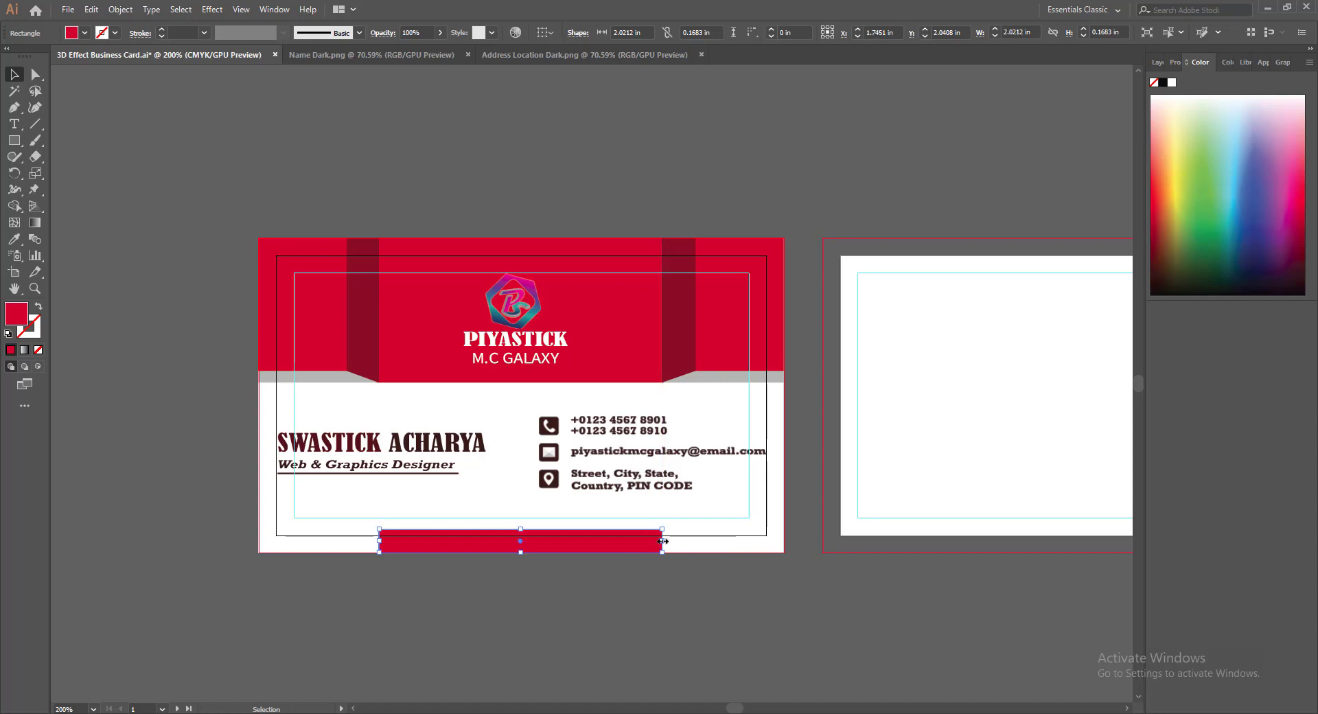
click(288, 610)
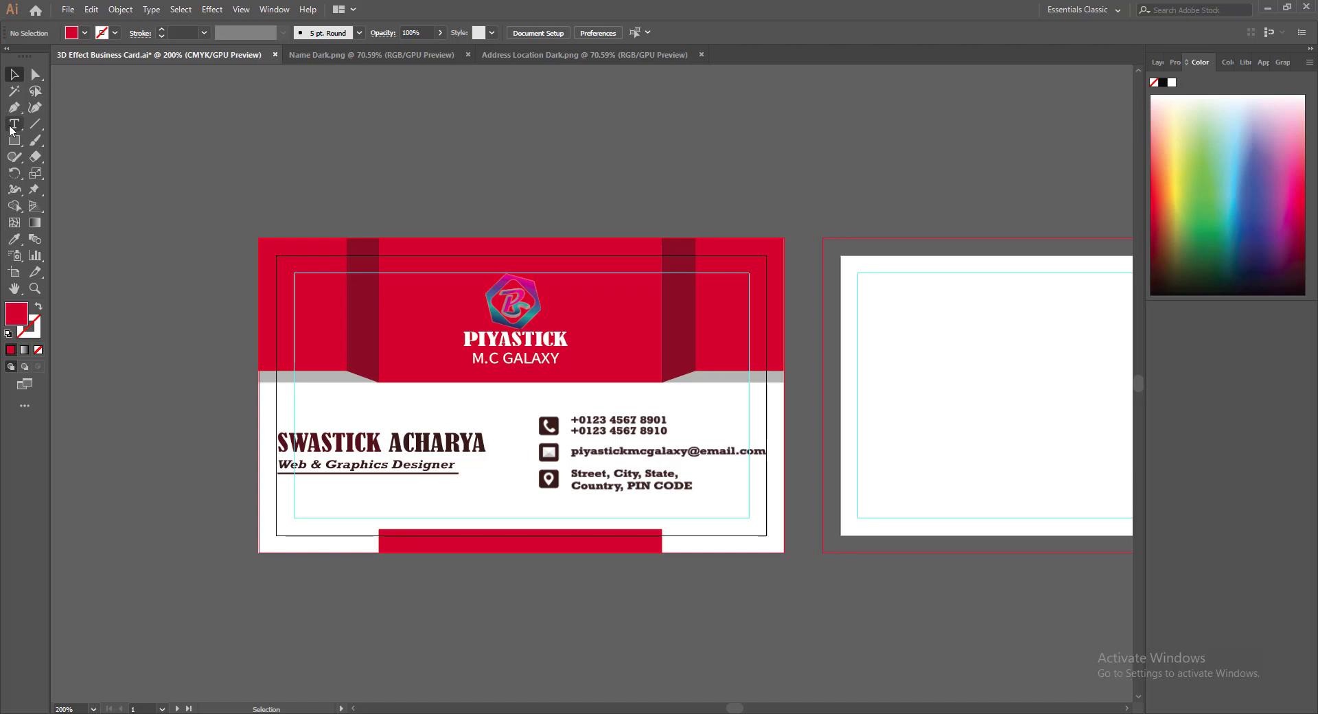
Move the bottom red bar's two upper corners inward to X about 0.83 in and 2.67 in, forming a trapezoid
click(36, 74)
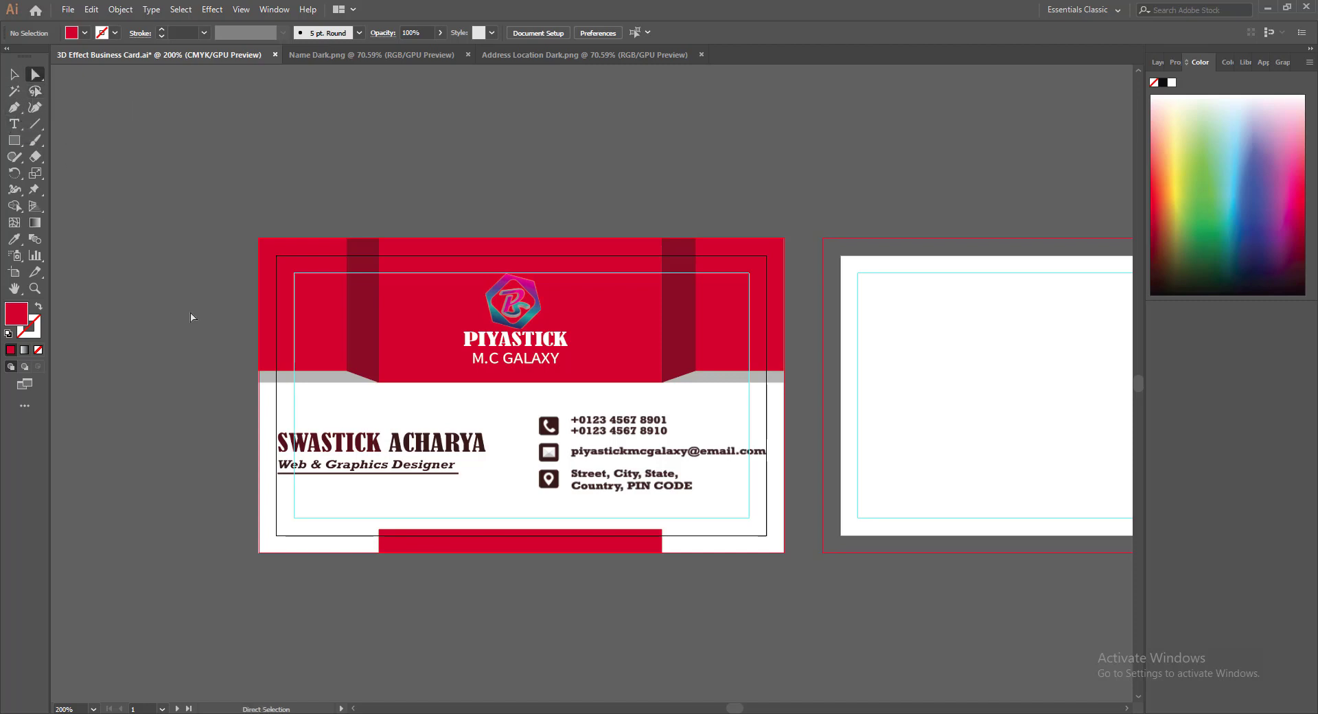
click(411, 544)
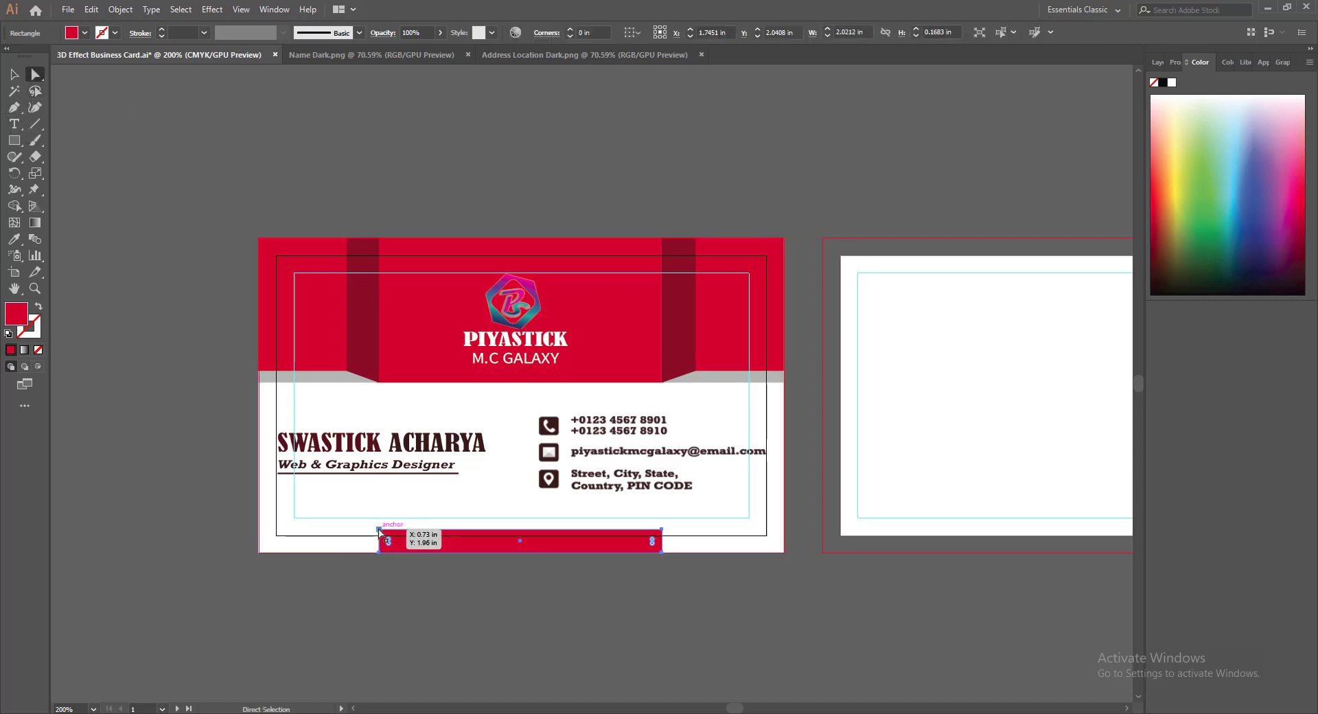
click(379, 530)
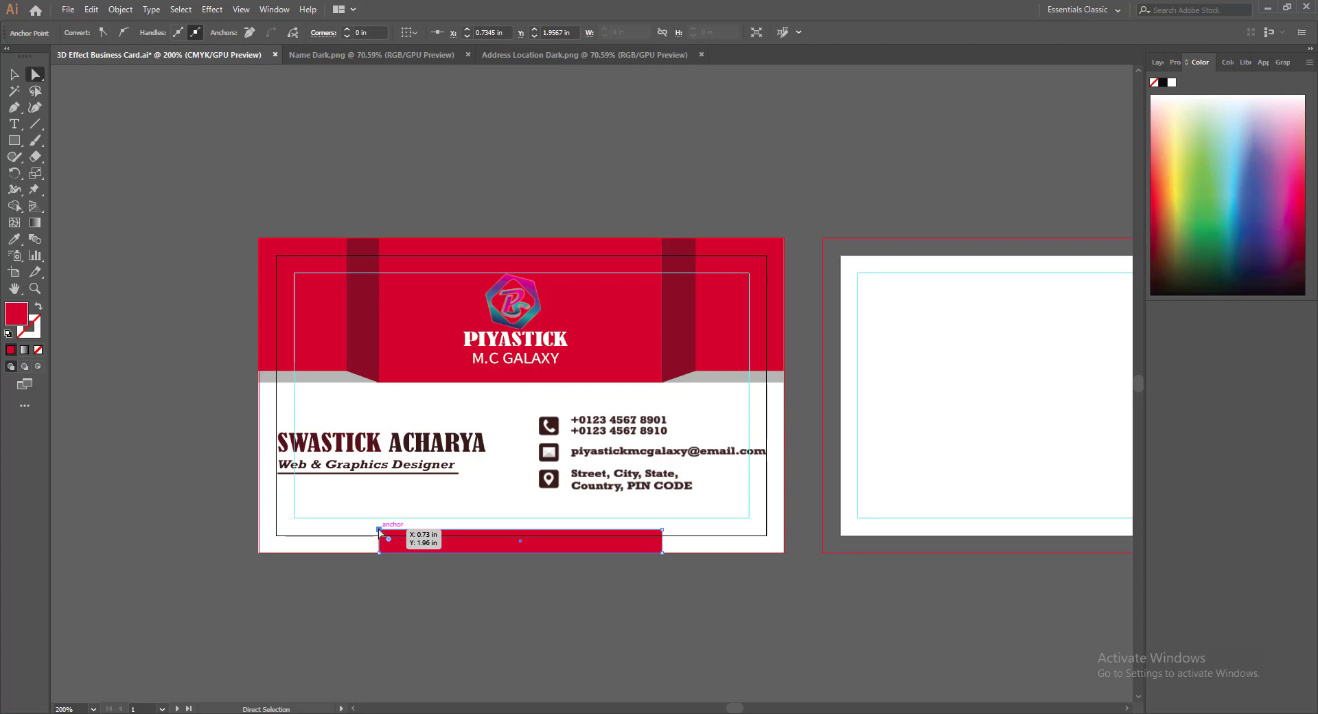
drag(379, 530, 393, 529)
drag(661, 529, 650, 530)
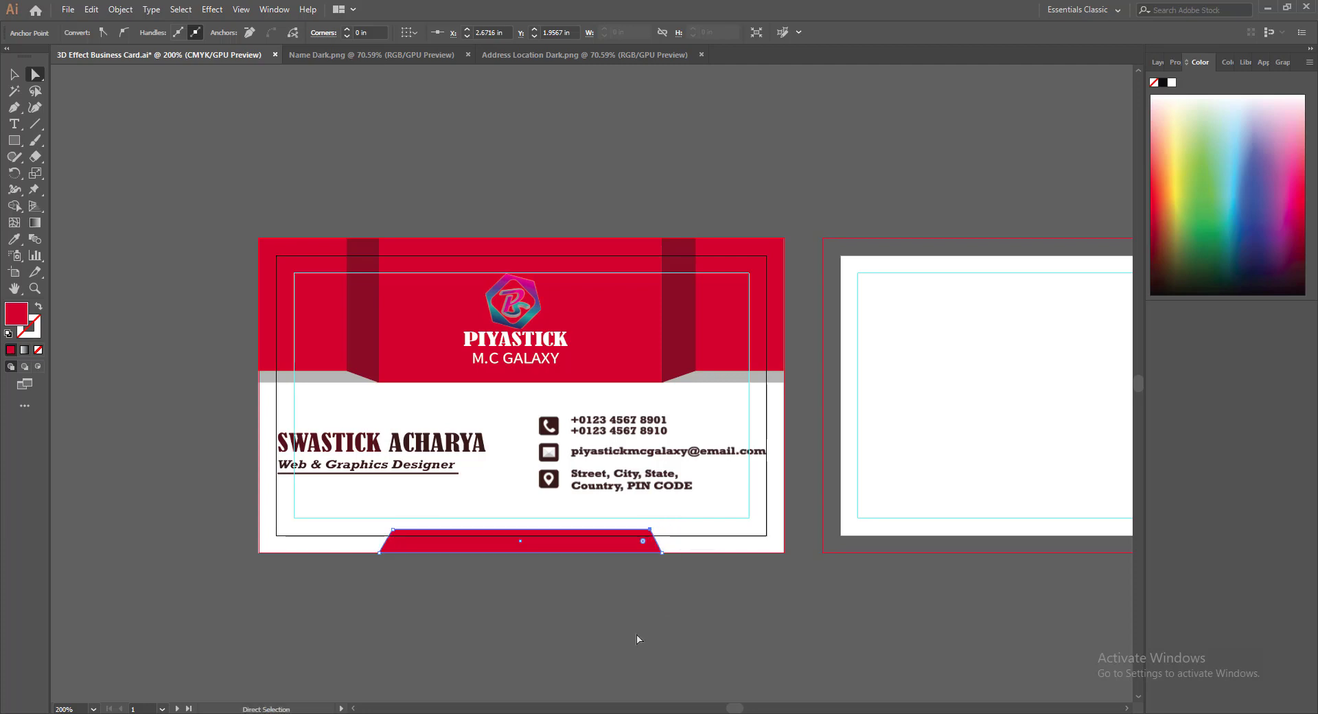
click(14, 74)
click(580, 615)
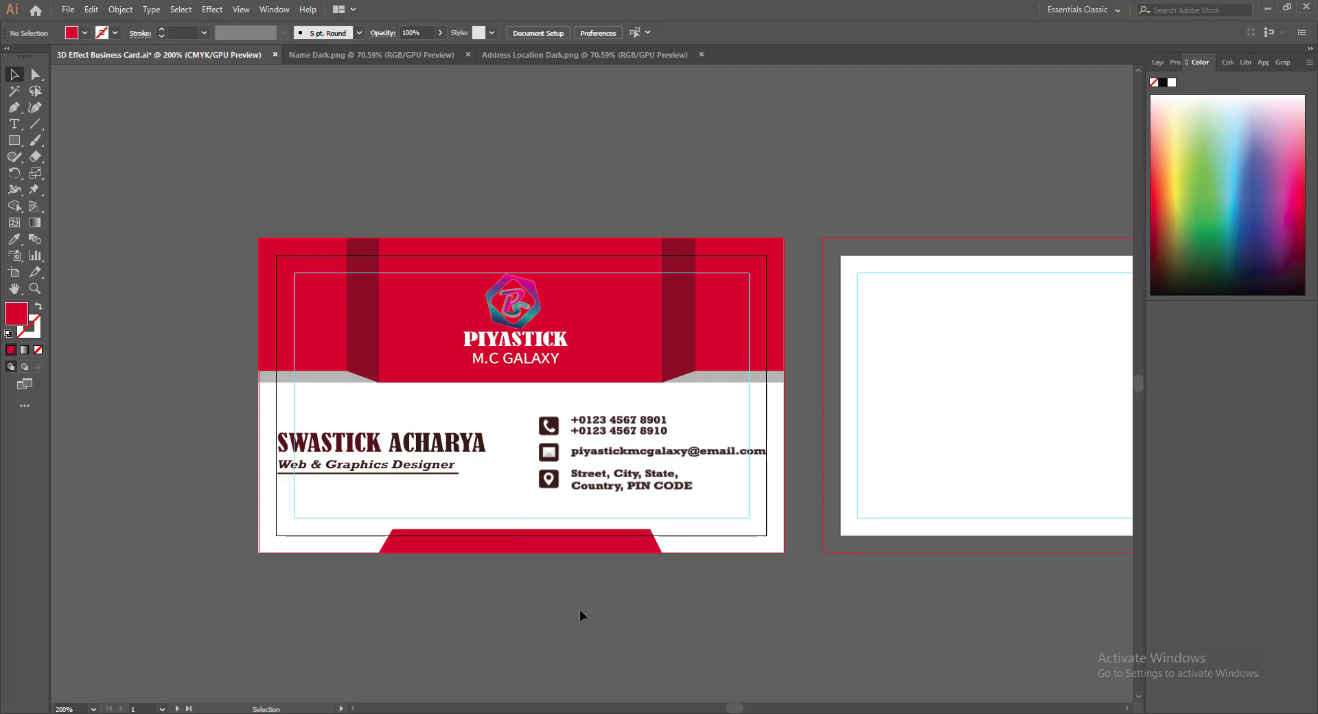
Shift the red trapezoid's upper-right corner further inward to X about 2.65 in
click(626, 547)
click(35, 74)
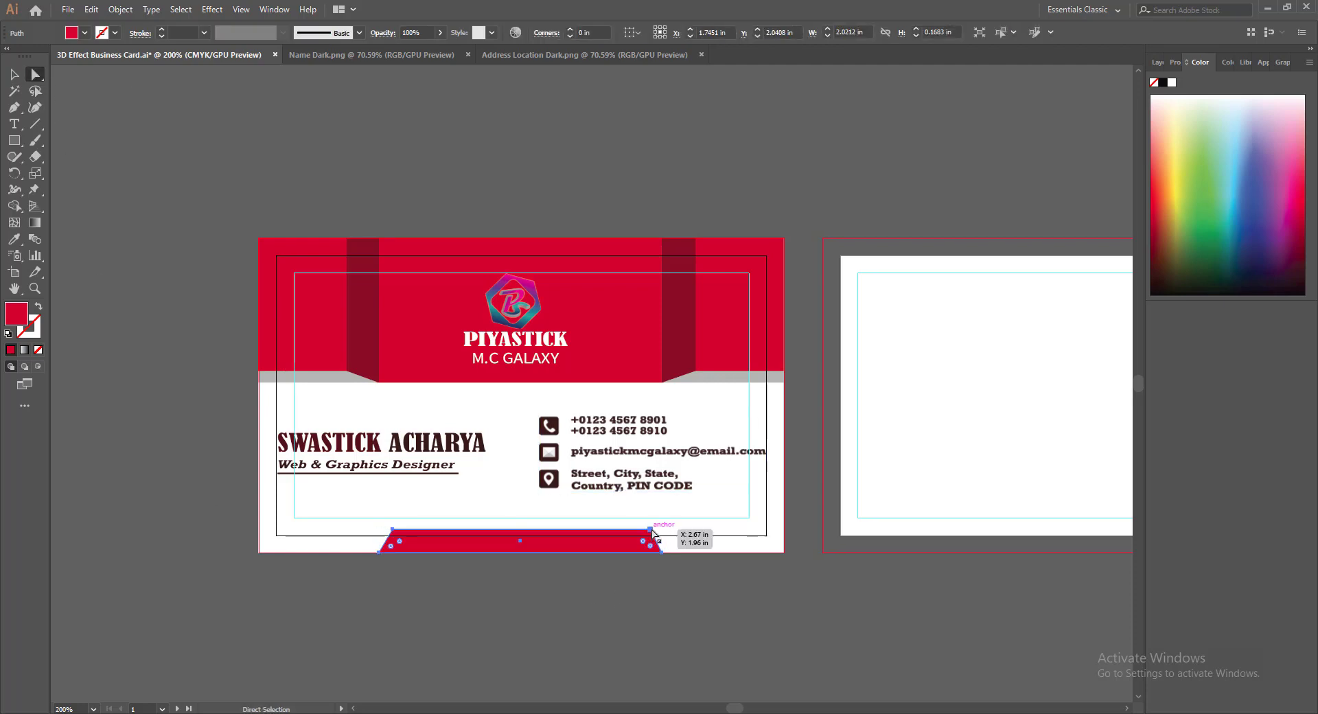
click(651, 530)
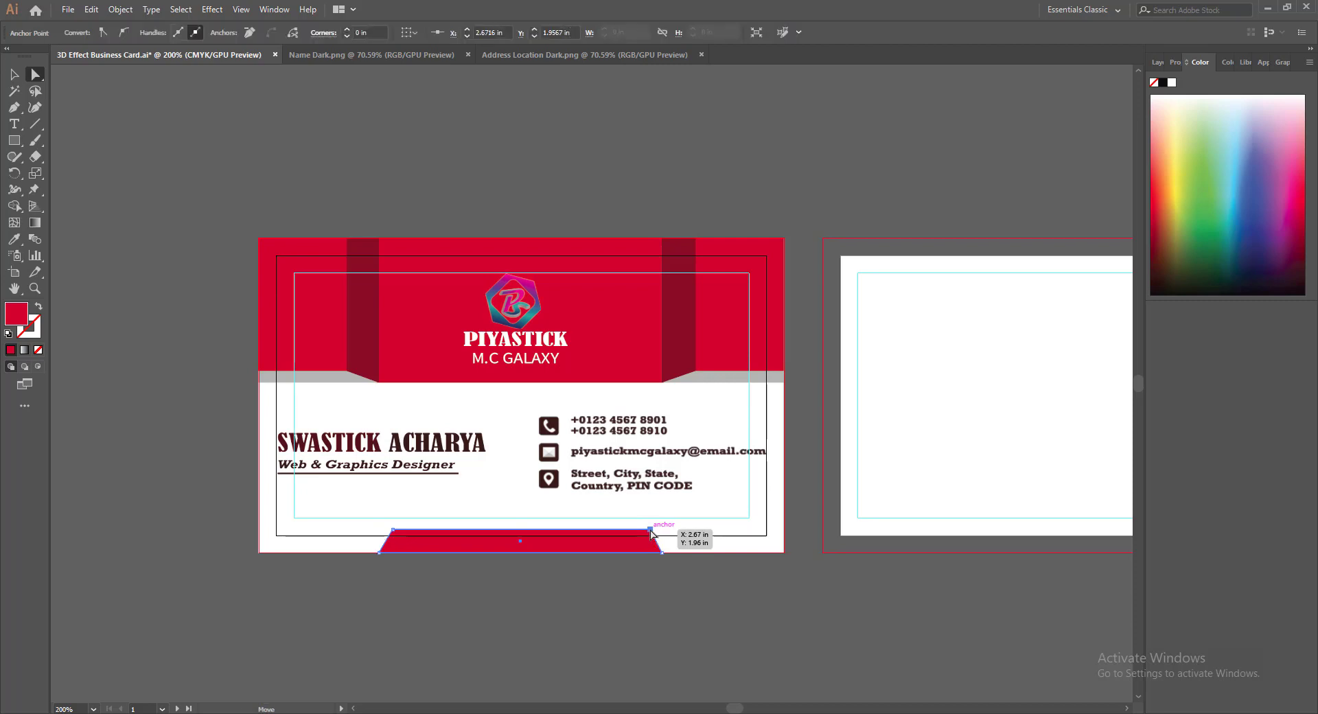
drag(650, 533, 647, 532)
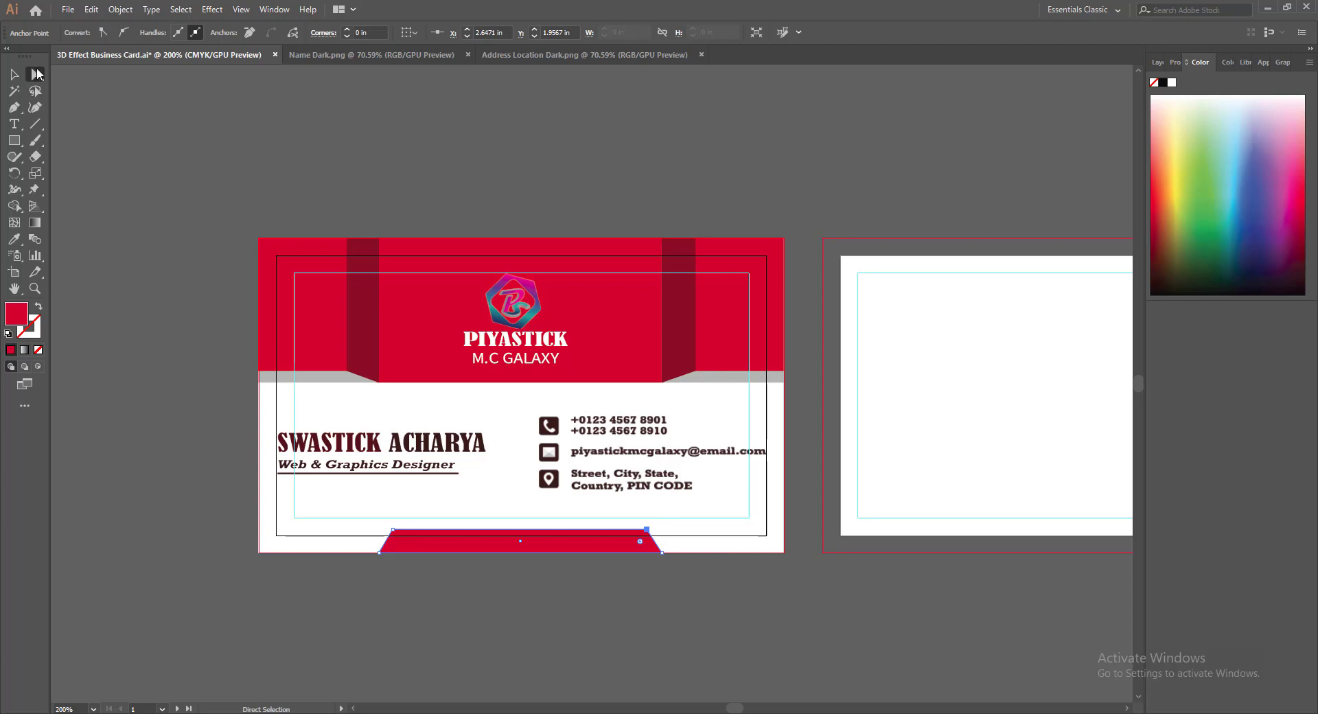
click(14, 74)
click(478, 637)
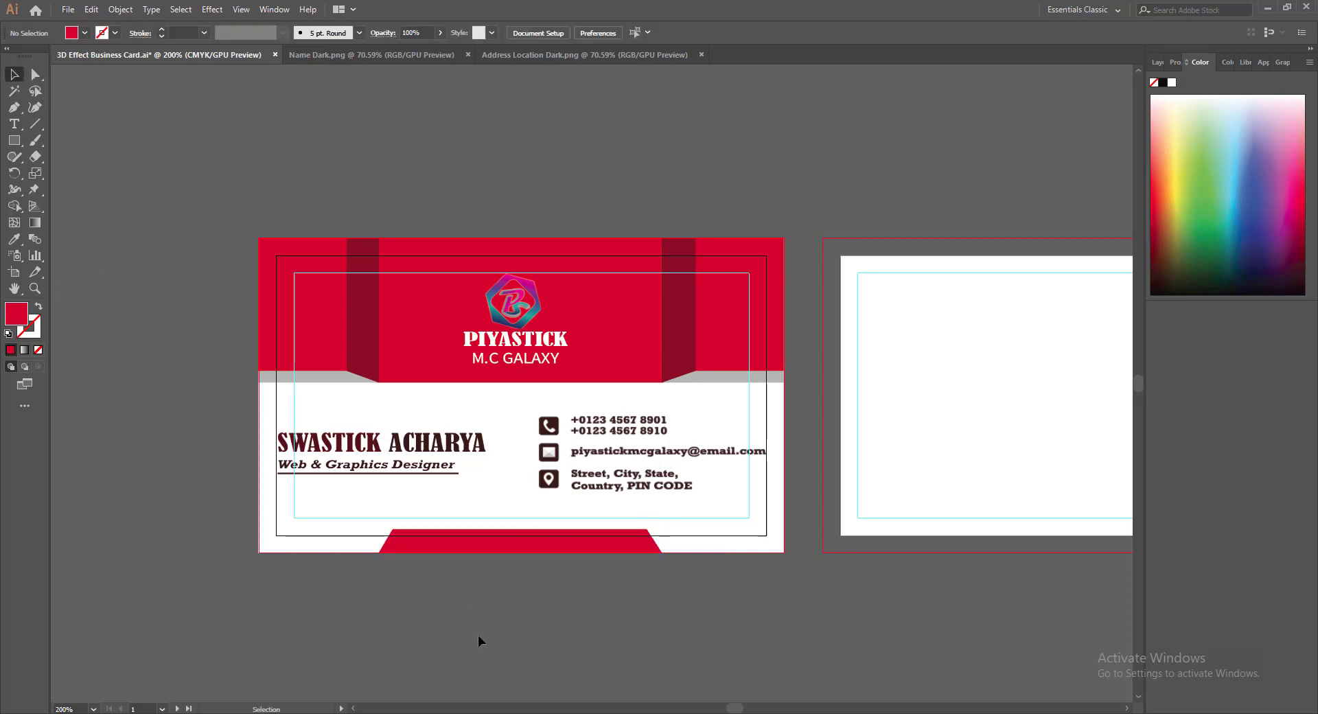
Shift the red trapezoid's upper-left corner further inward to X about 0.86 in
click(441, 547)
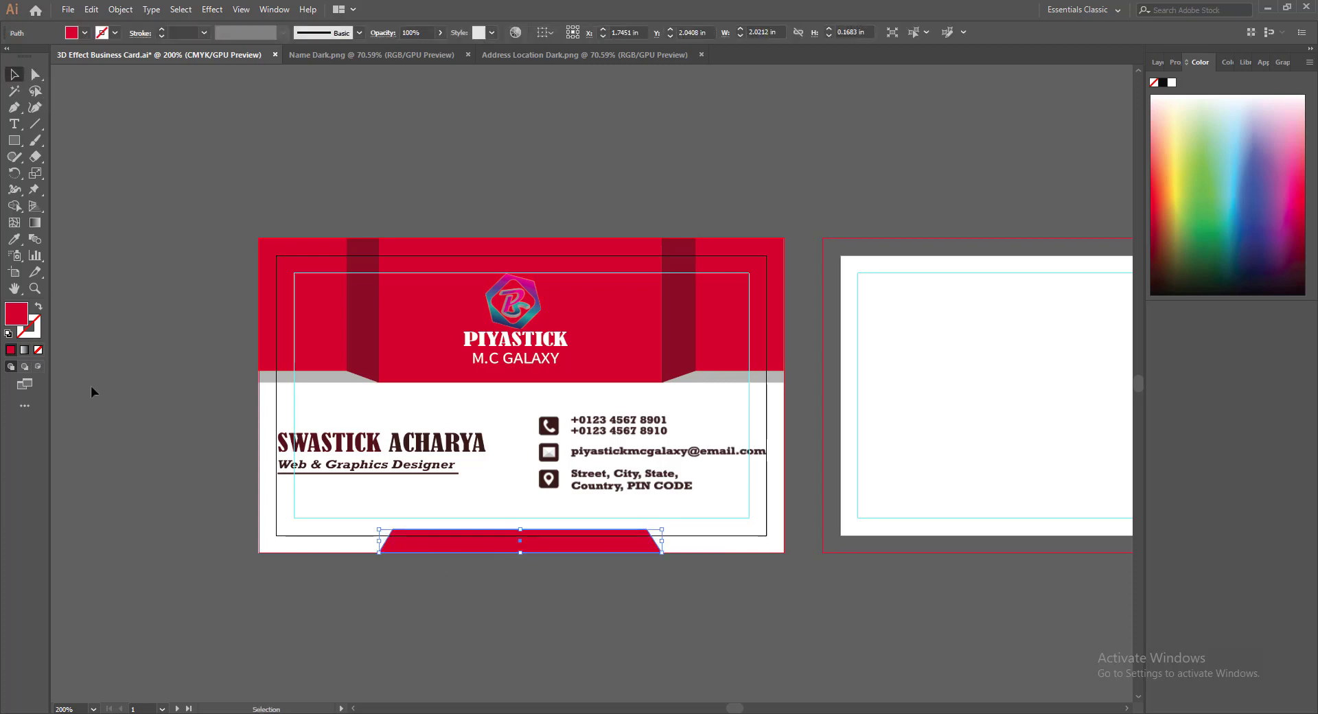
click(35, 75)
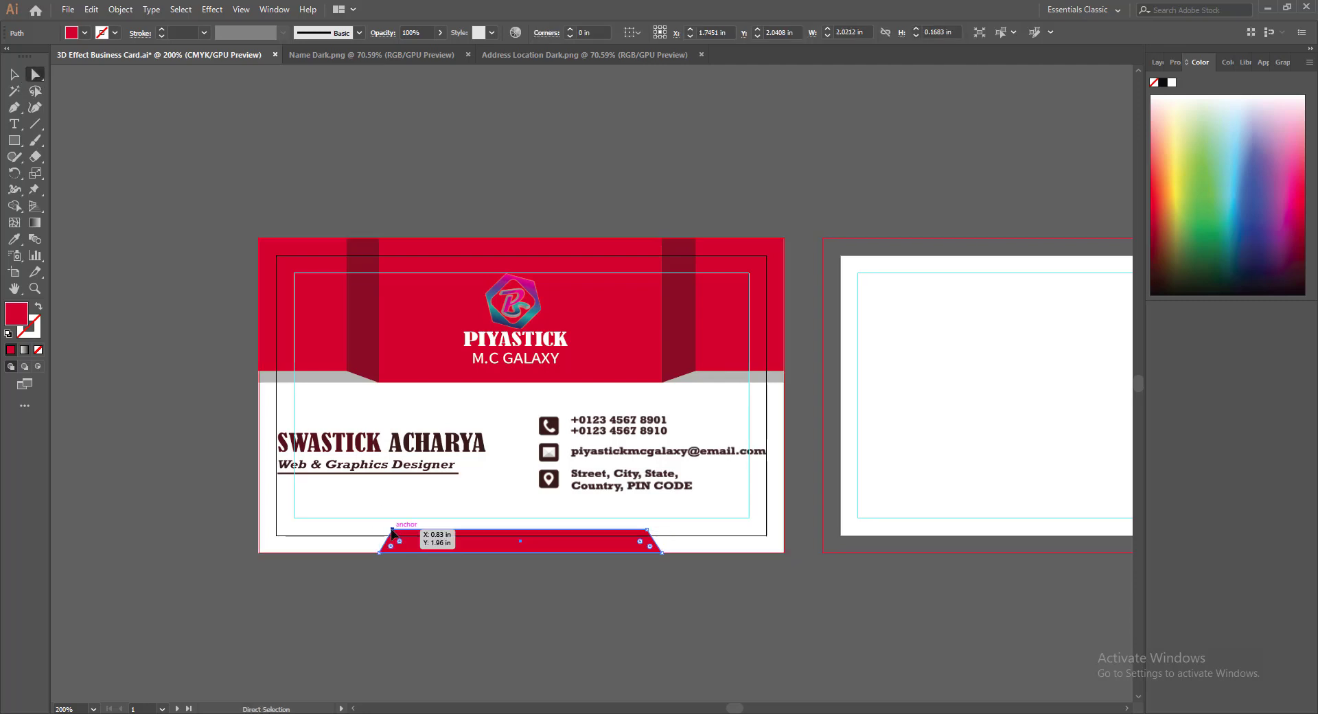
click(392, 529)
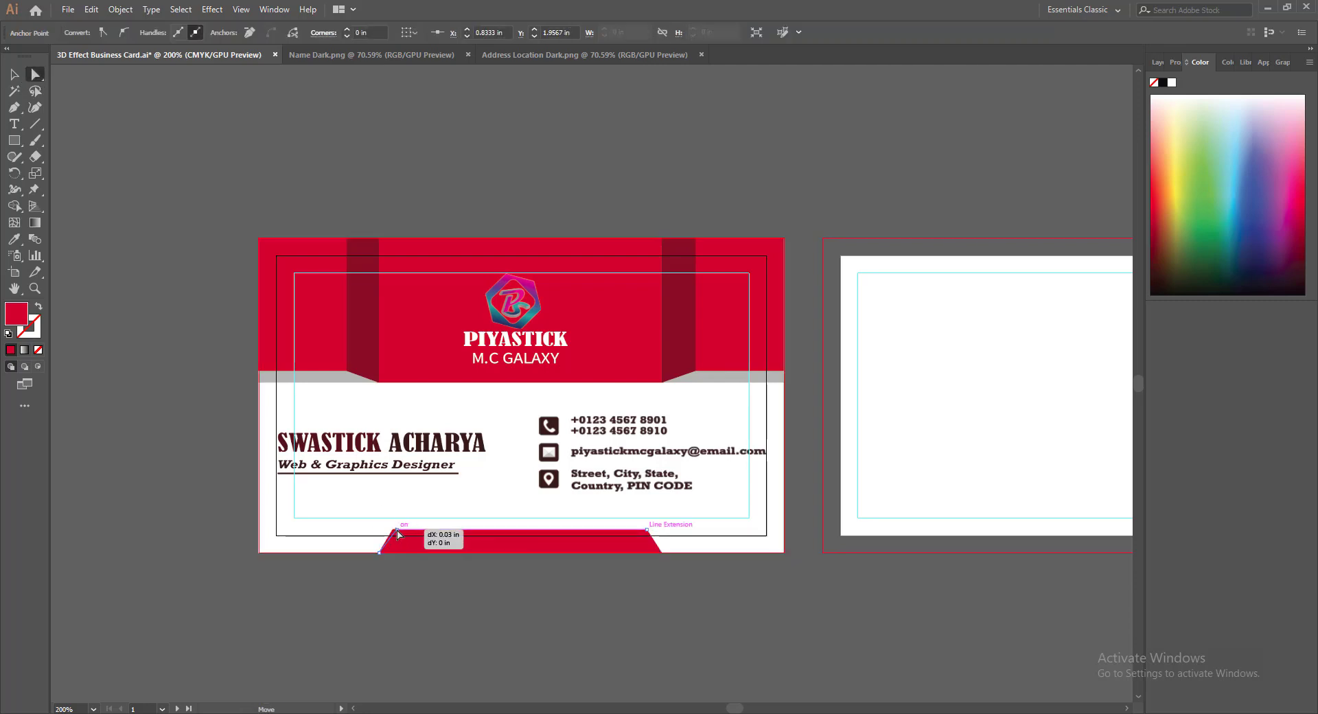
drag(398, 534, 394, 528)
key(v)
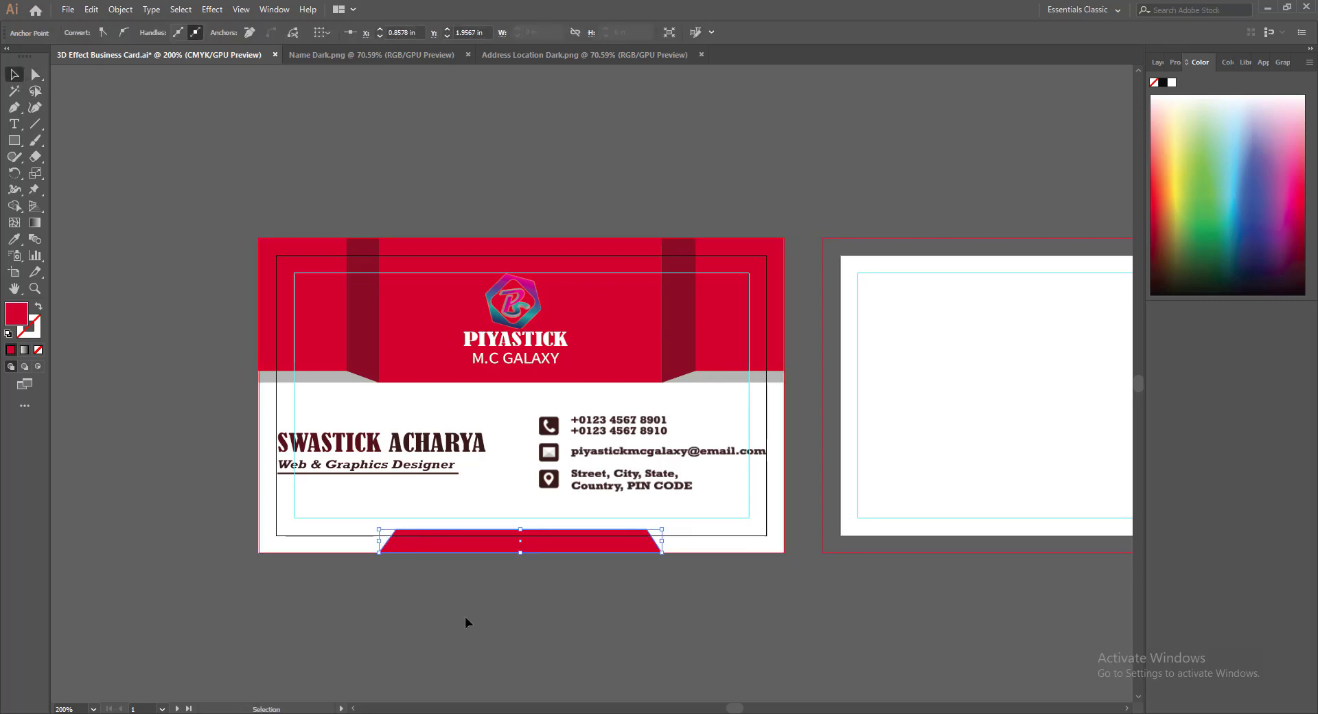
click(466, 618)
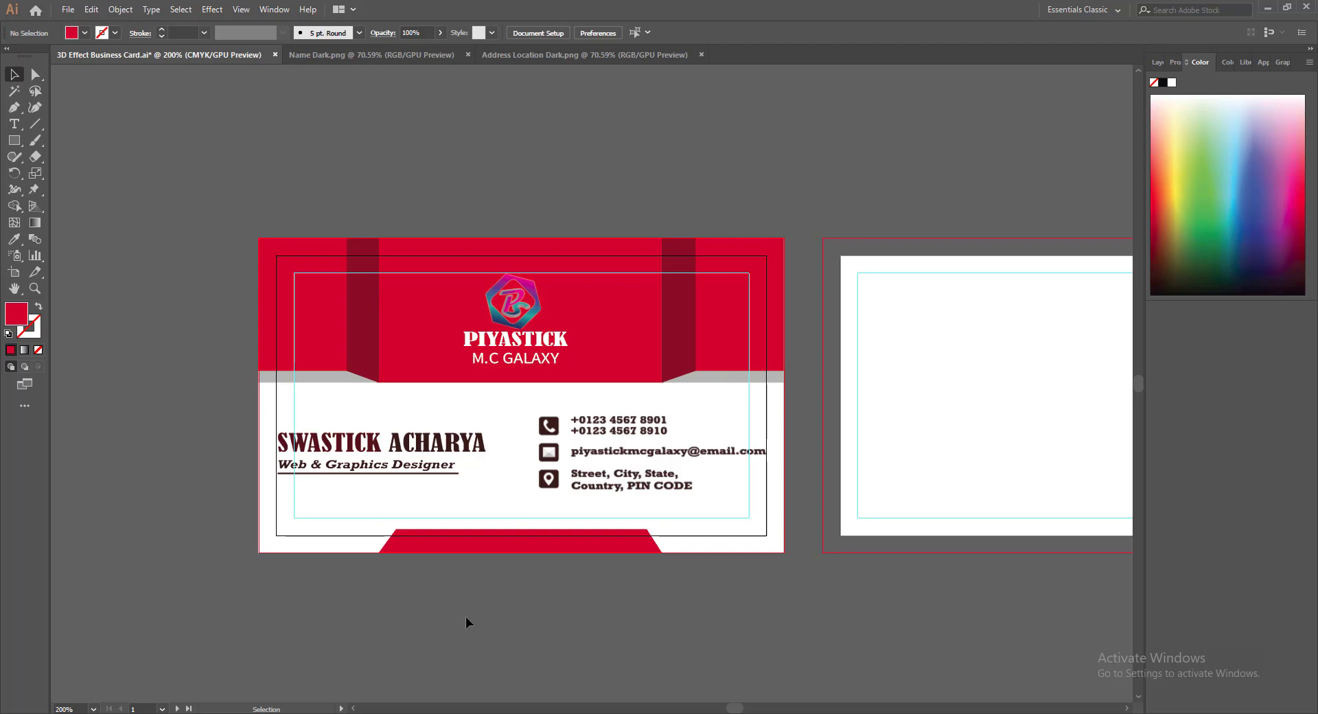
Move the bottom red trapezoid's upper-left corner back outward to X about 0.83 in
click(487, 547)
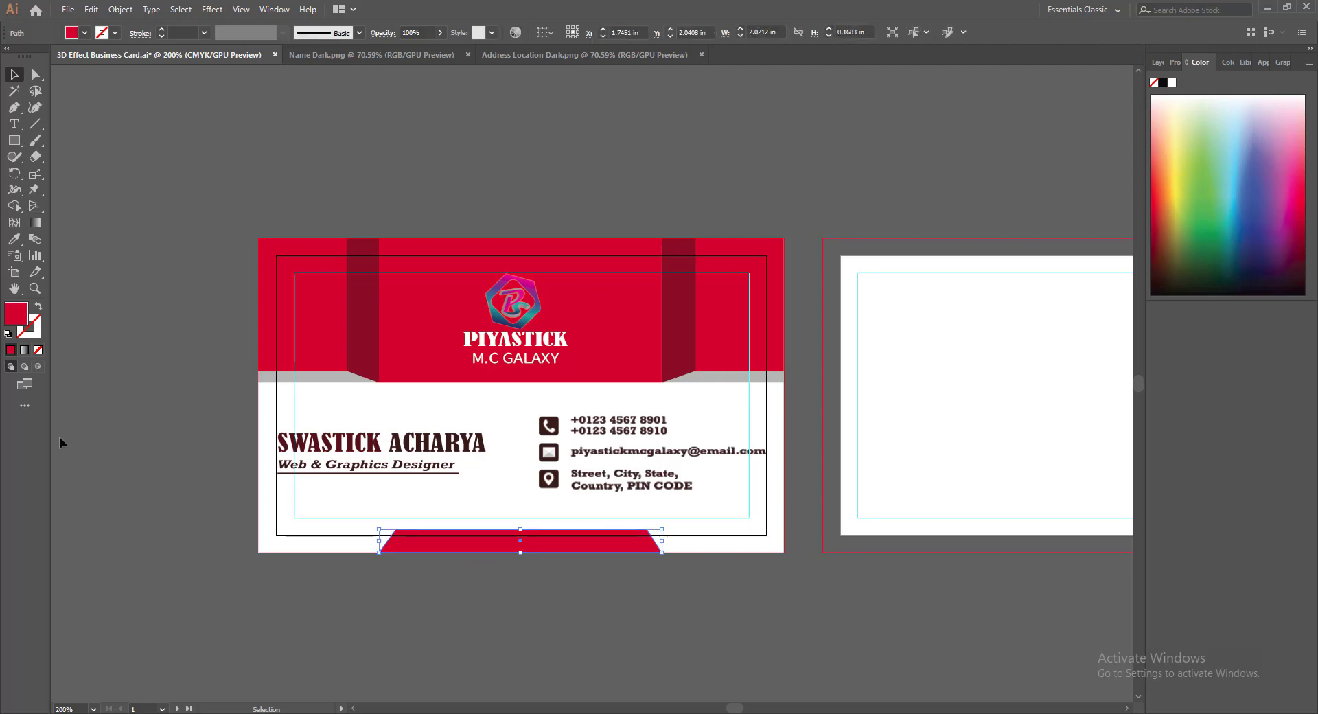
click(35, 74)
click(396, 530)
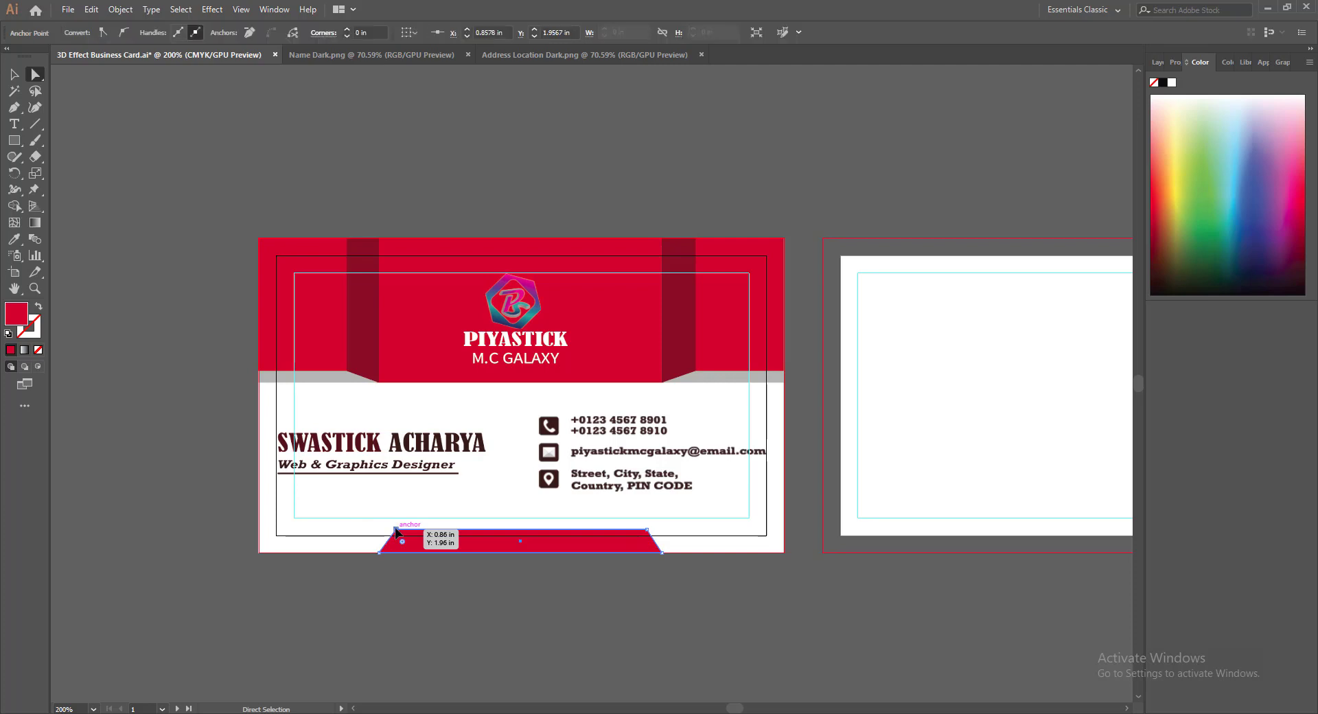
drag(396, 530, 391, 530)
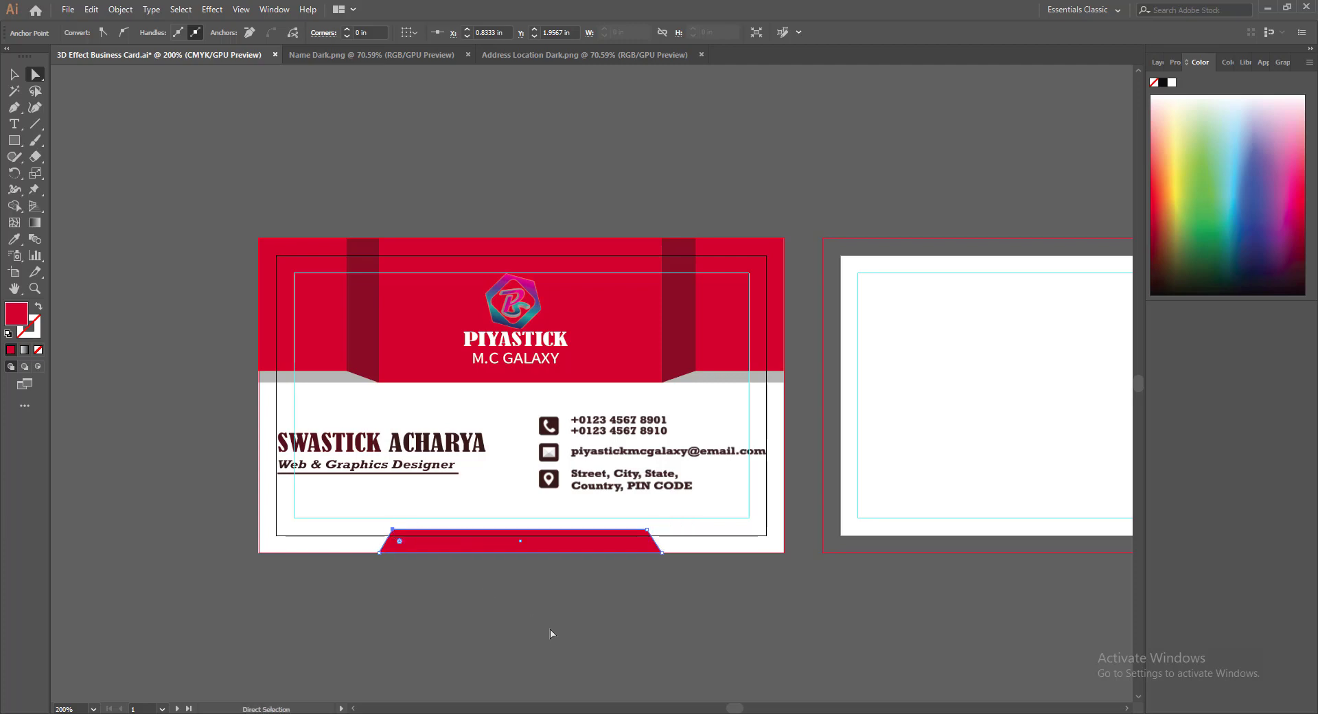
key(y)
click(412, 667)
key(v)
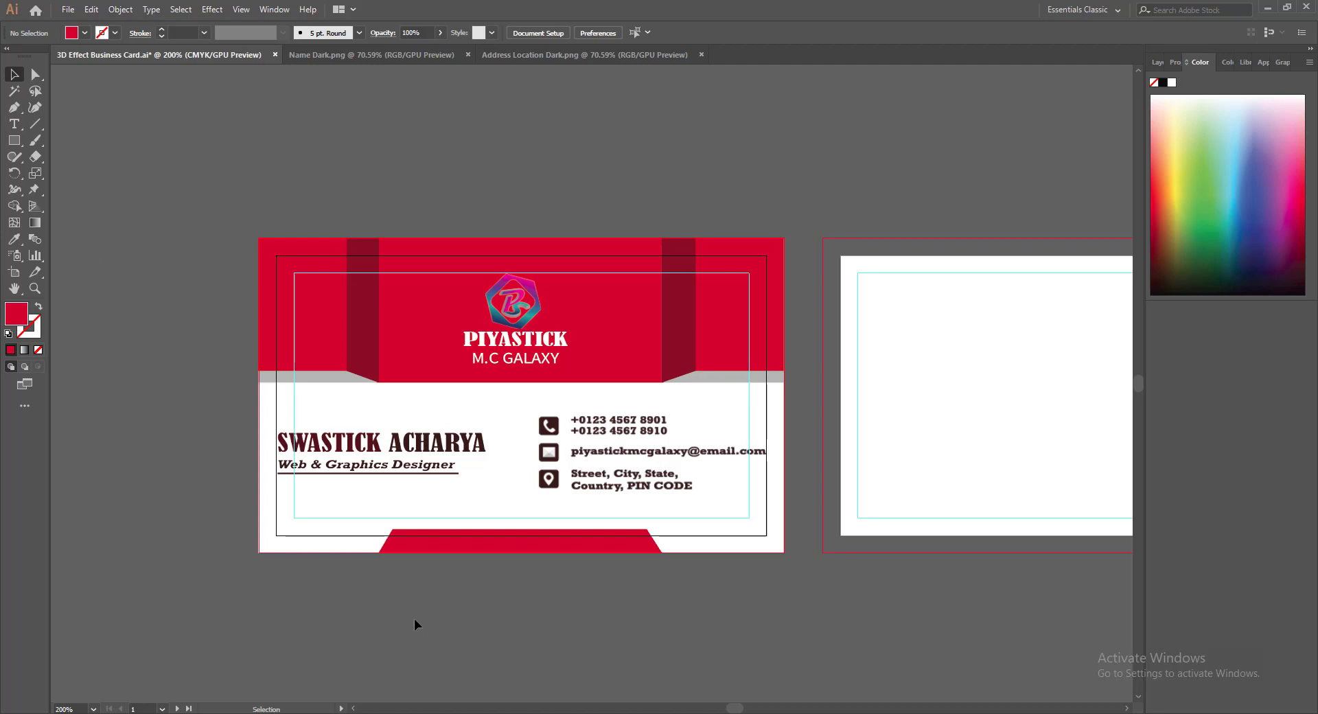
Save the business card document
click(495, 549)
click(529, 647)
key(ctrl+s)
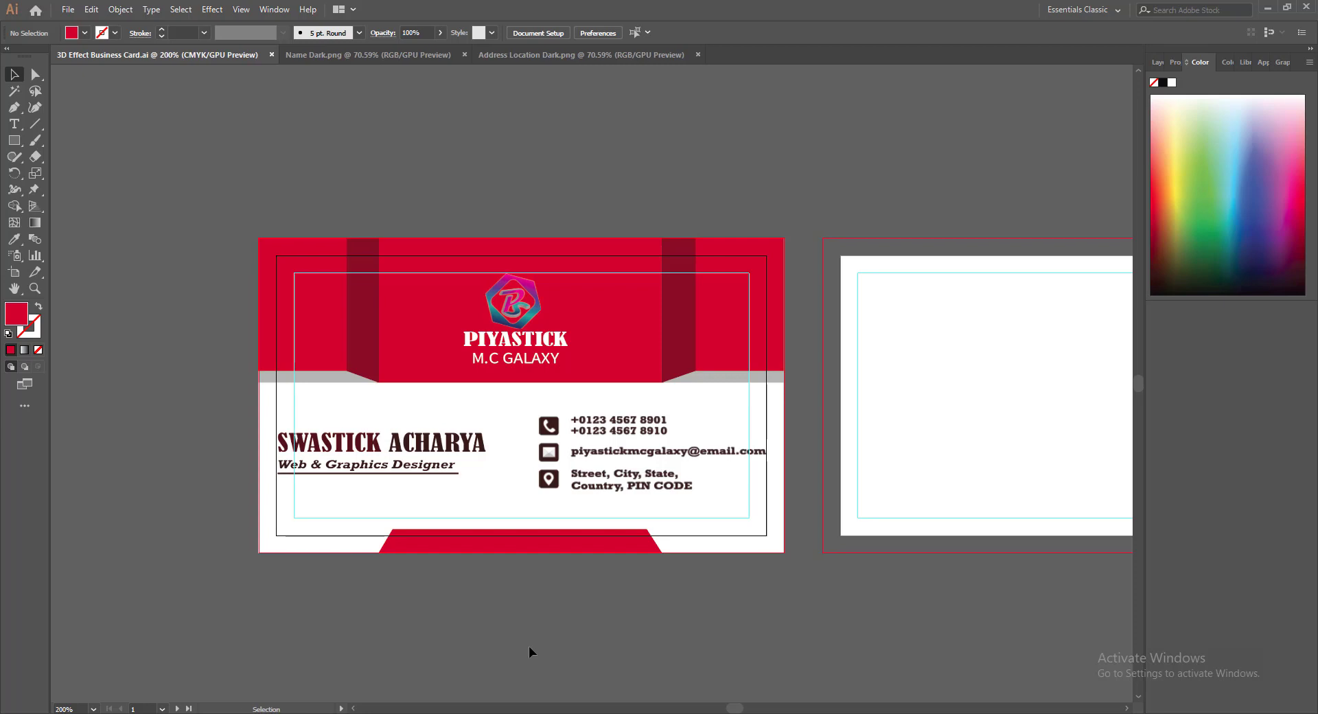
Set the zoom to 180% and bring both card sides fully into view
scroll(587, 665, right, 4)
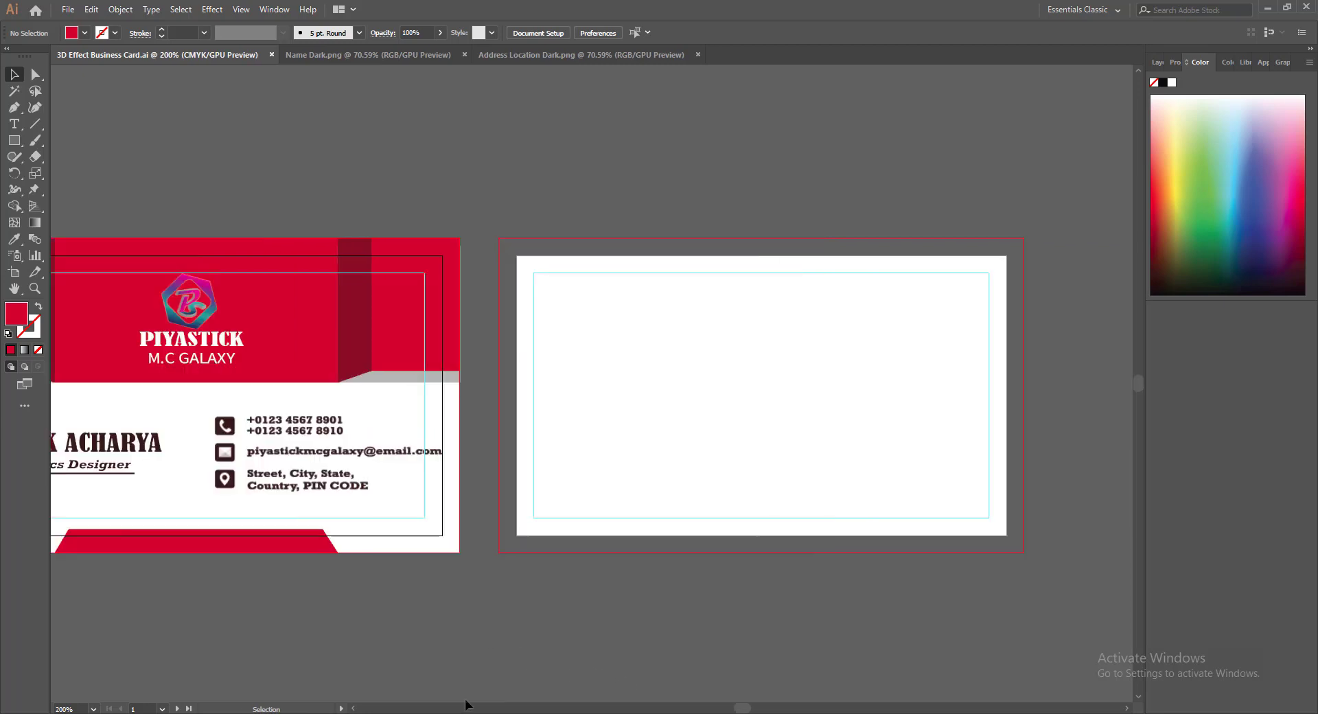
click(353, 708)
click(354, 708)
click(354, 709)
click(354, 708)
click(353, 709)
click(353, 708)
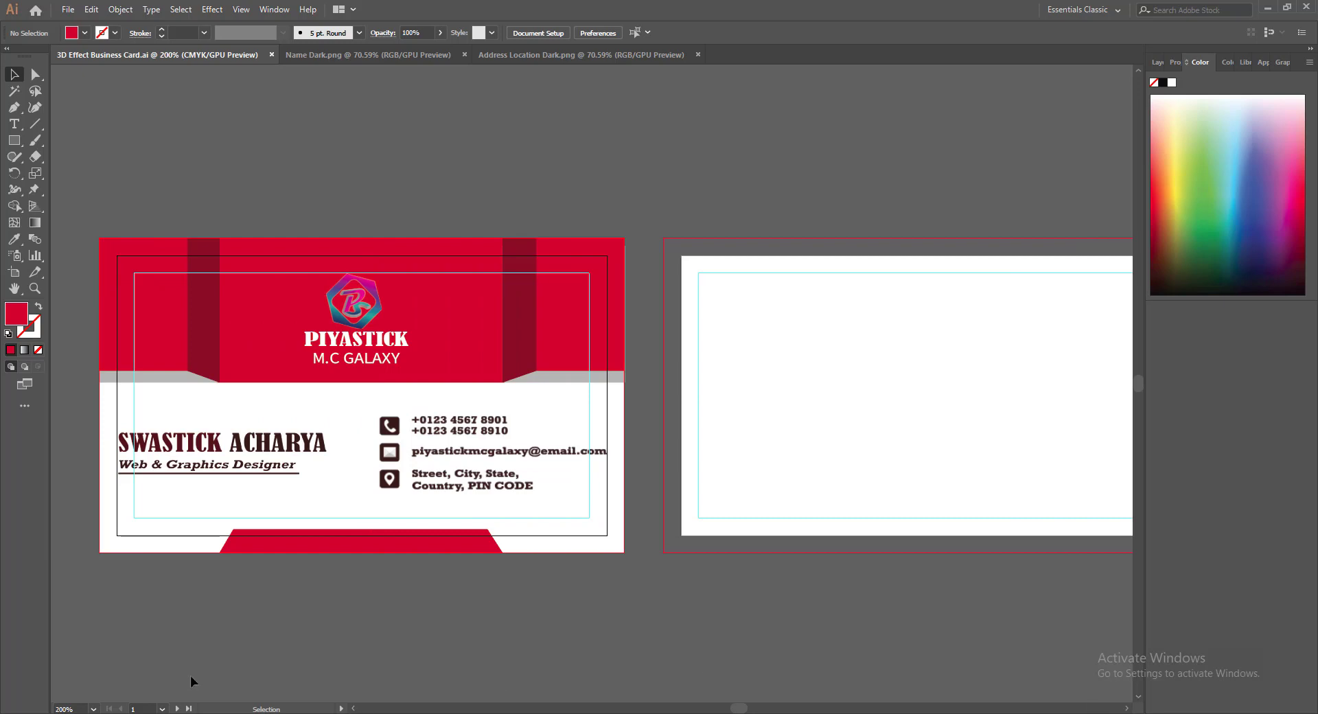
click(75, 706)
text(180)
key(Return)
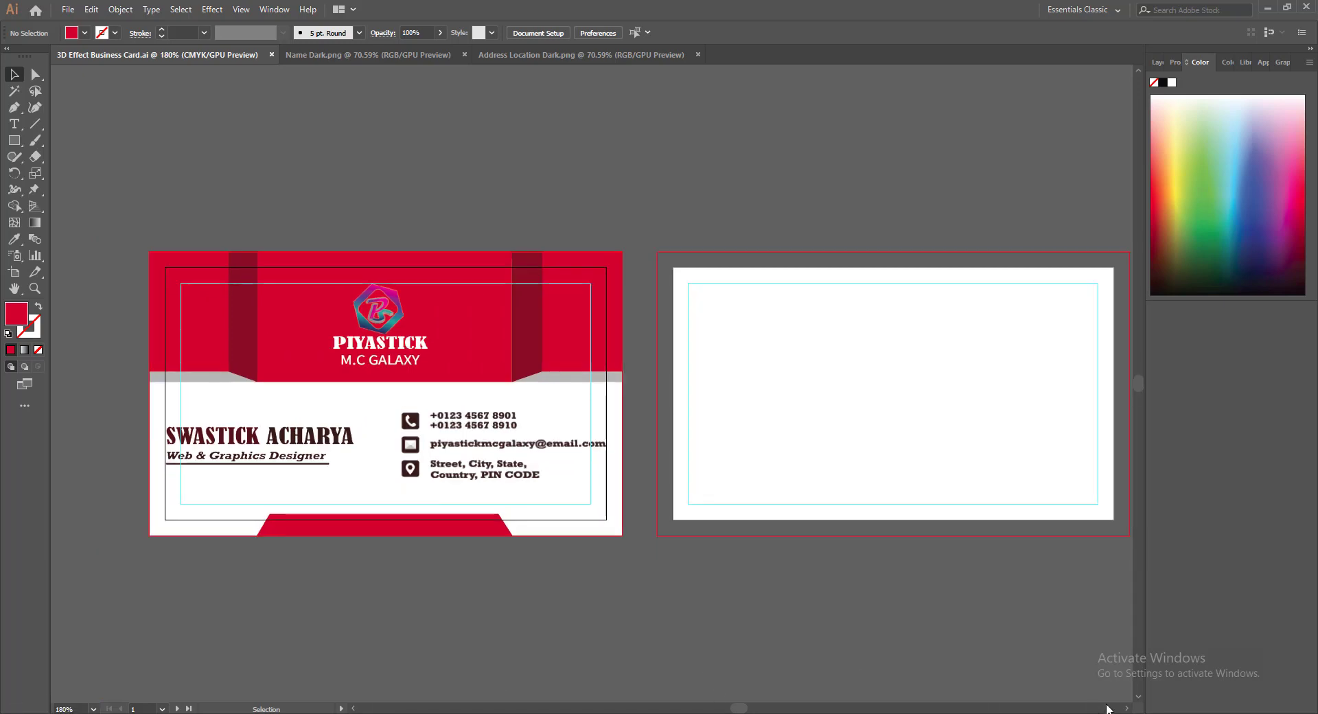
scroll(1108, 708, right, 3)
Duplicate the first side's background, red panels, folds, grey strips, logo, company text and bottom trapezoid onto the second artboard
click(155, 346)
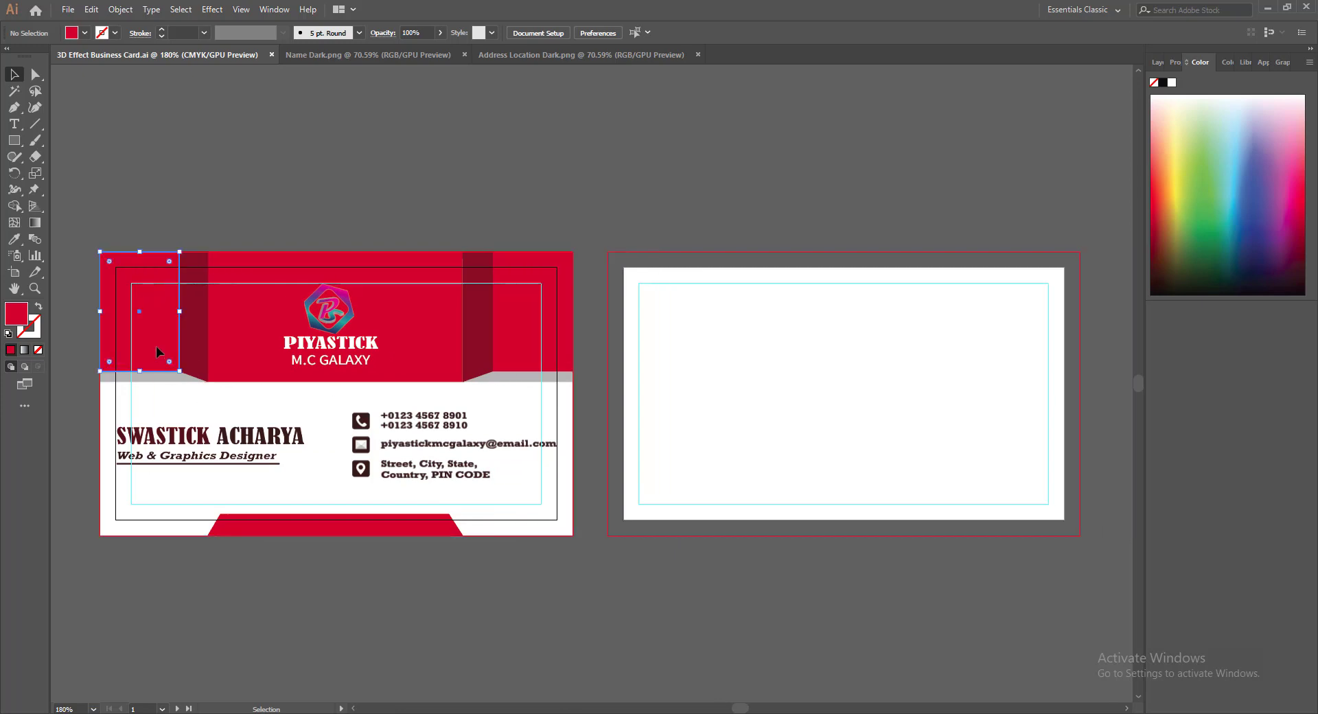
shift+click(199, 336)
shift+click(255, 360)
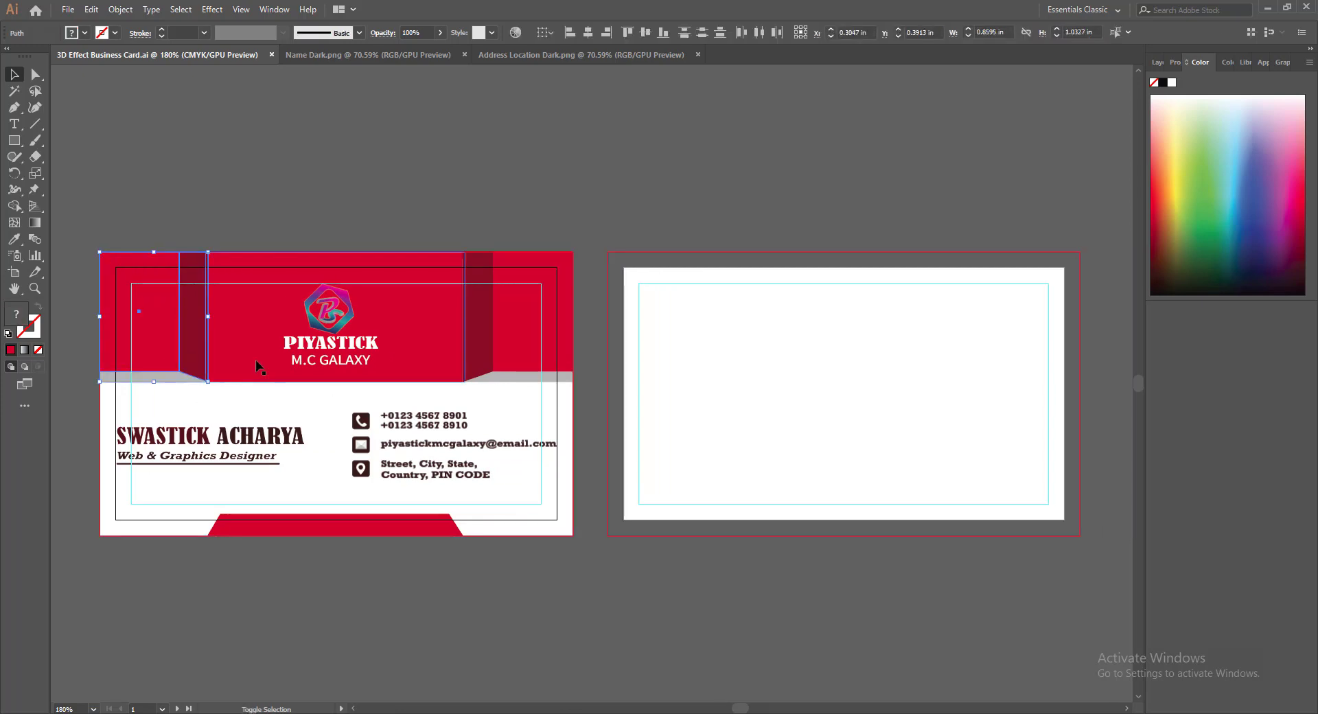
shift+click(495, 352)
shift+click(520, 353)
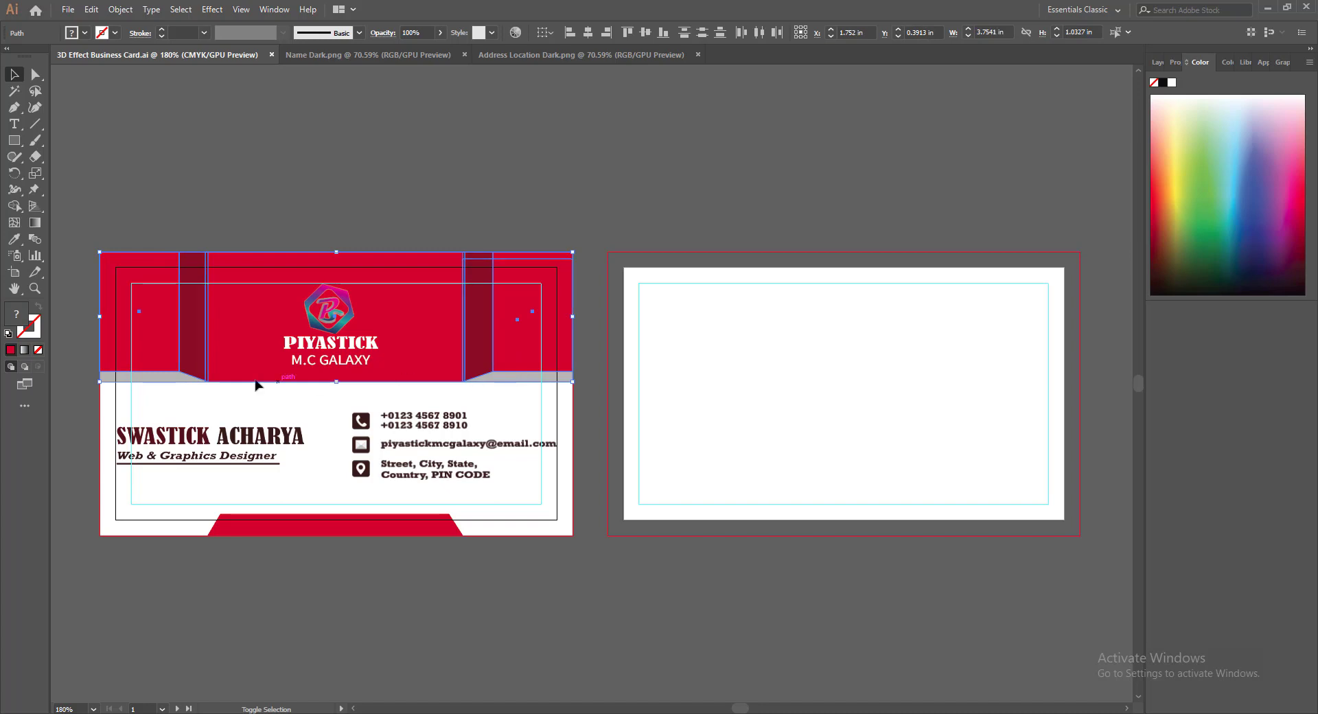
shift+click(165, 382)
shift+click(347, 305)
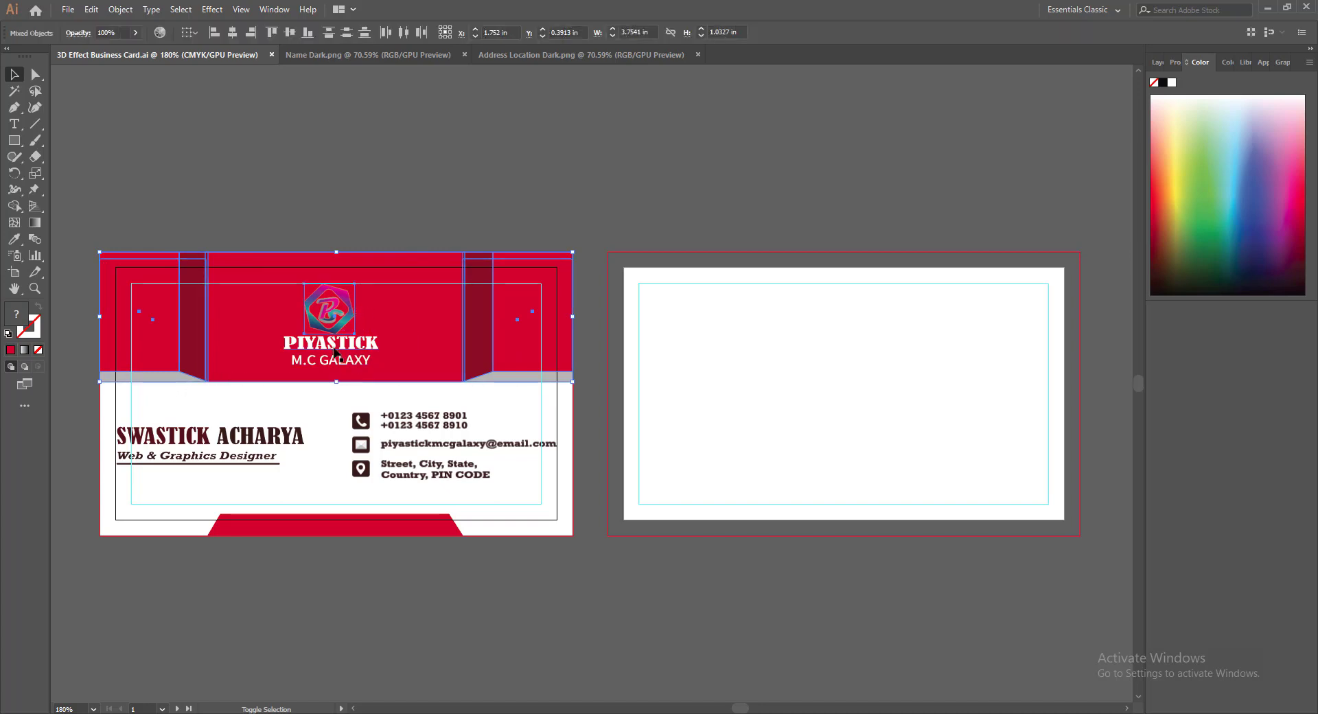
shift+click(300, 364)
shift+click(309, 410)
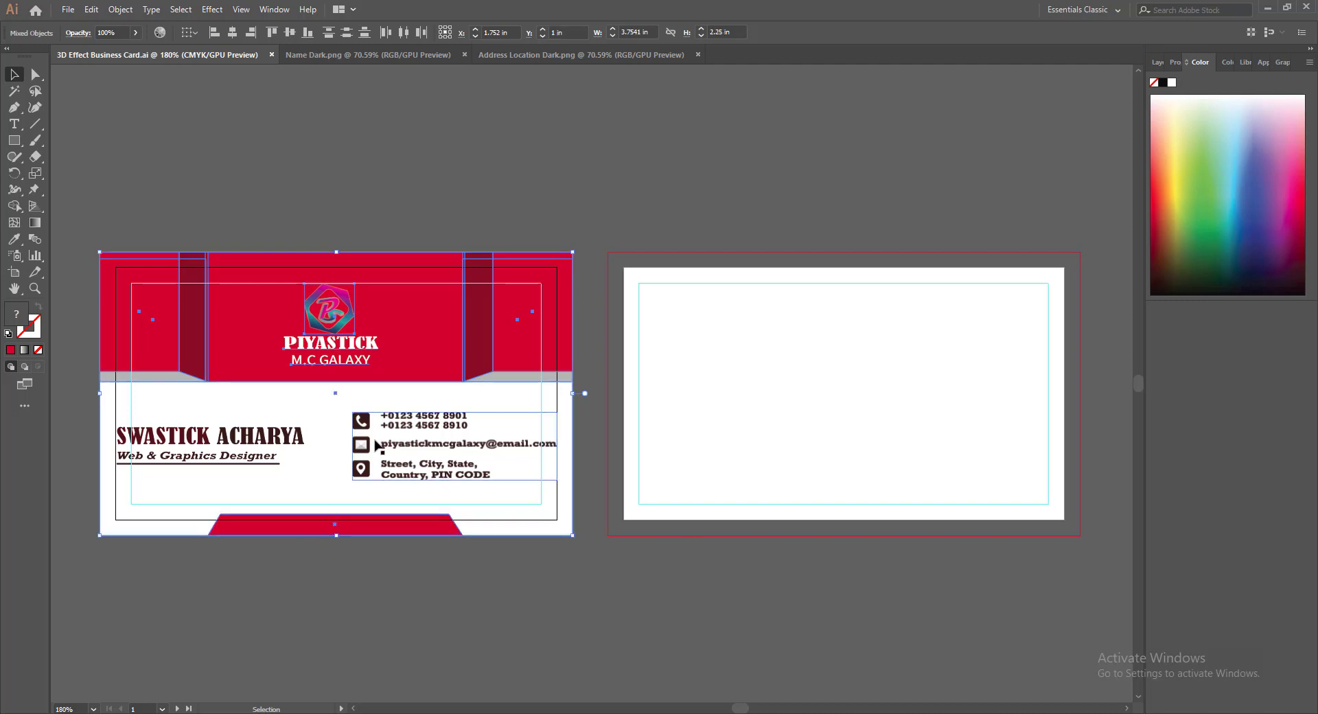
drag(323, 412, 833, 412)
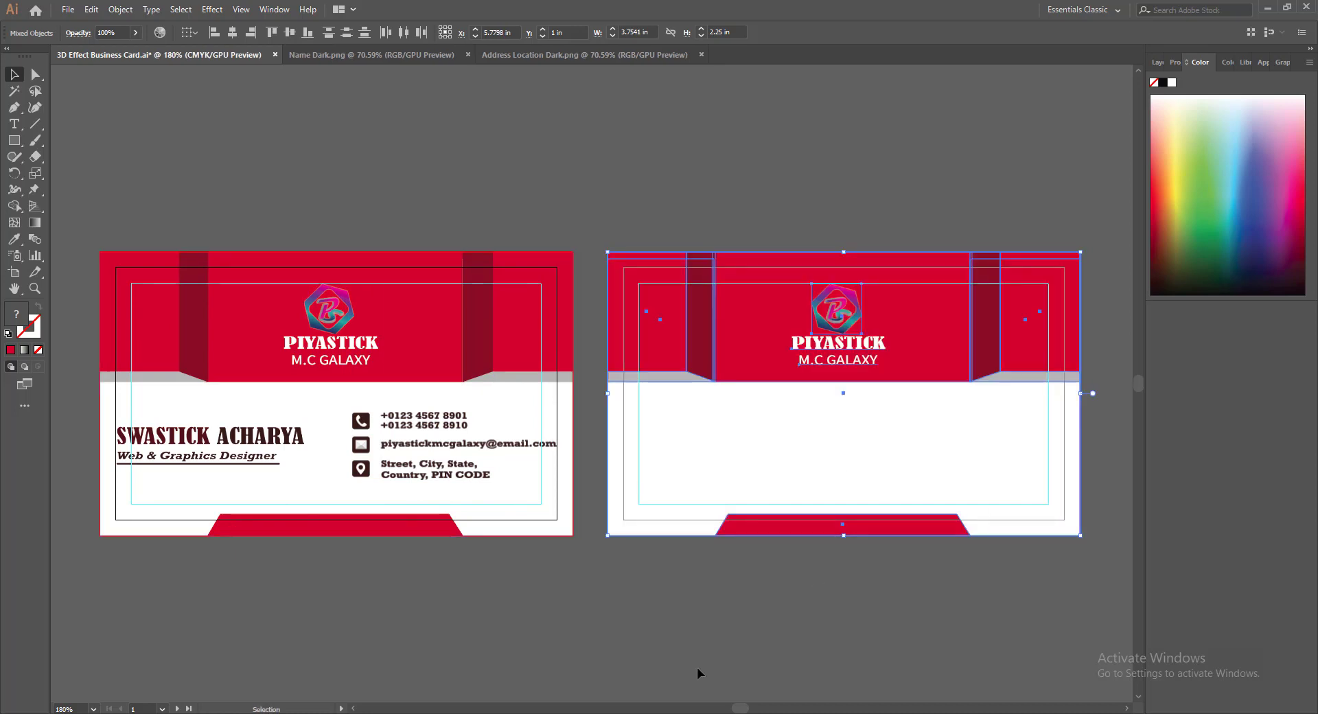
click(677, 656)
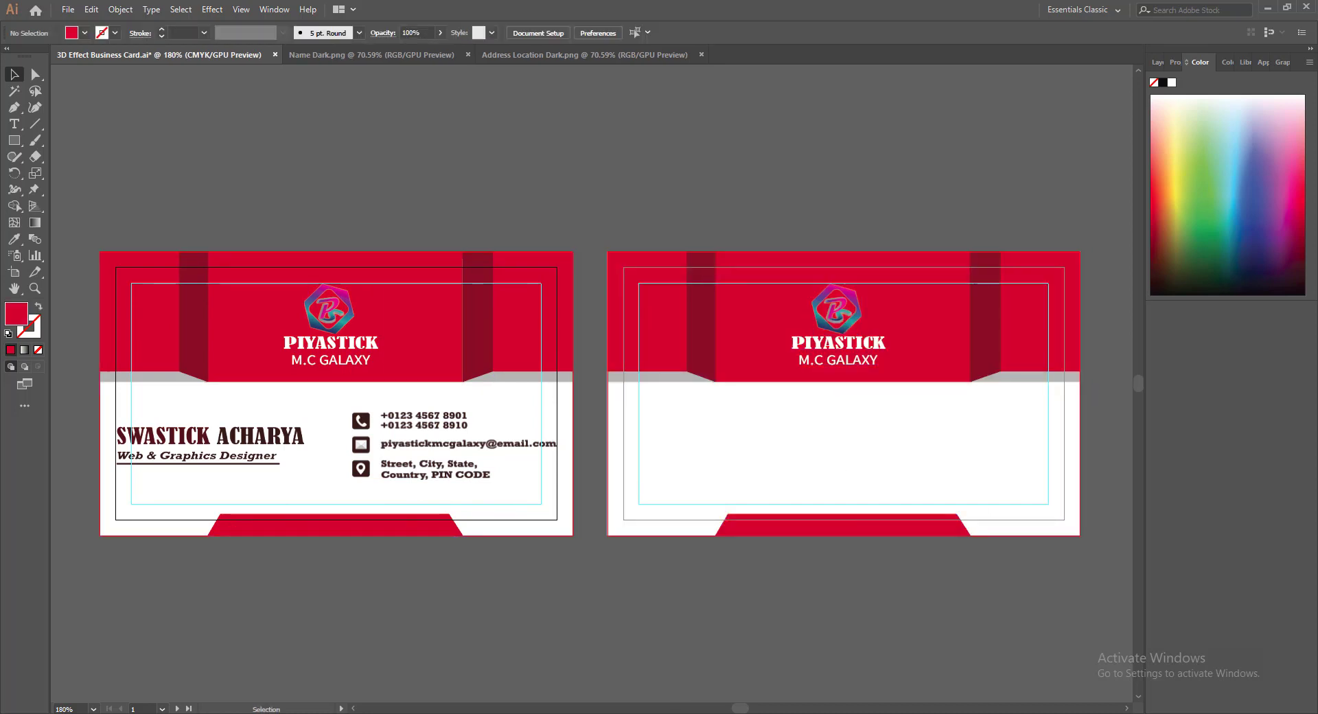
Zoom to 200% on the second card side and save the document
scroll(1128, 709, right, 5)
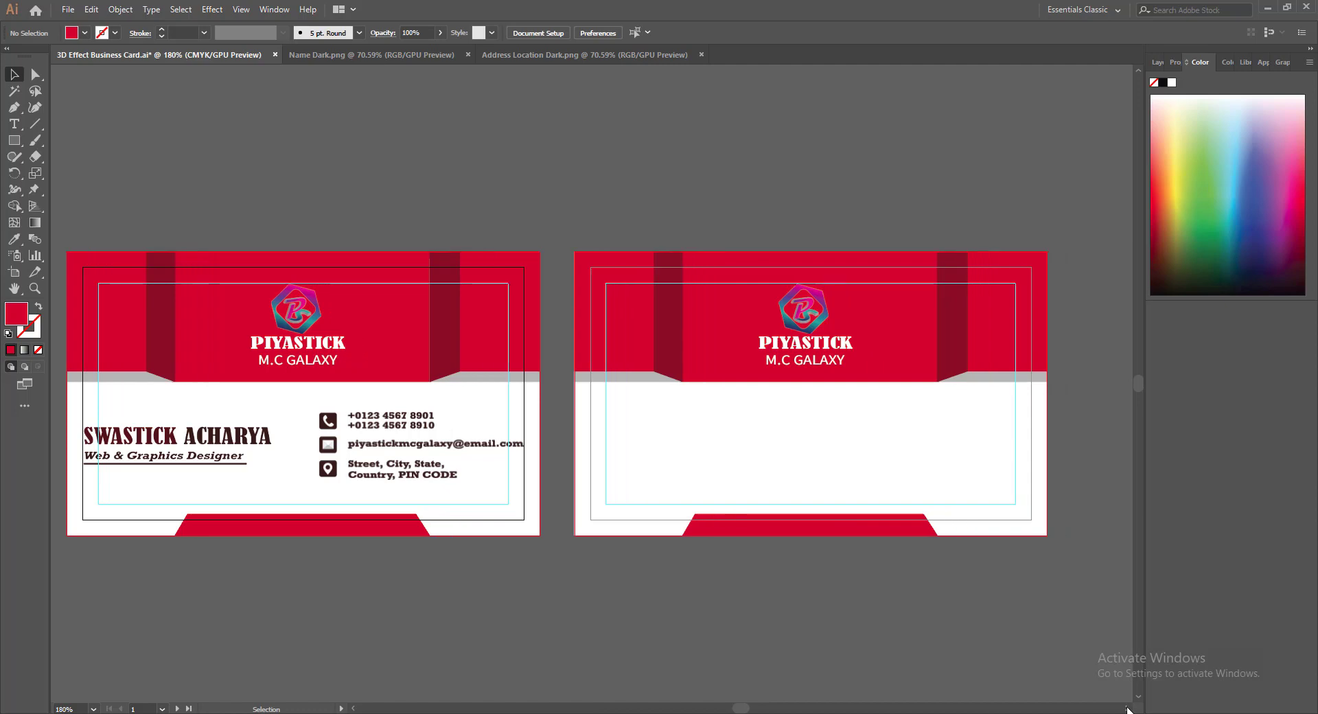
click(93, 709)
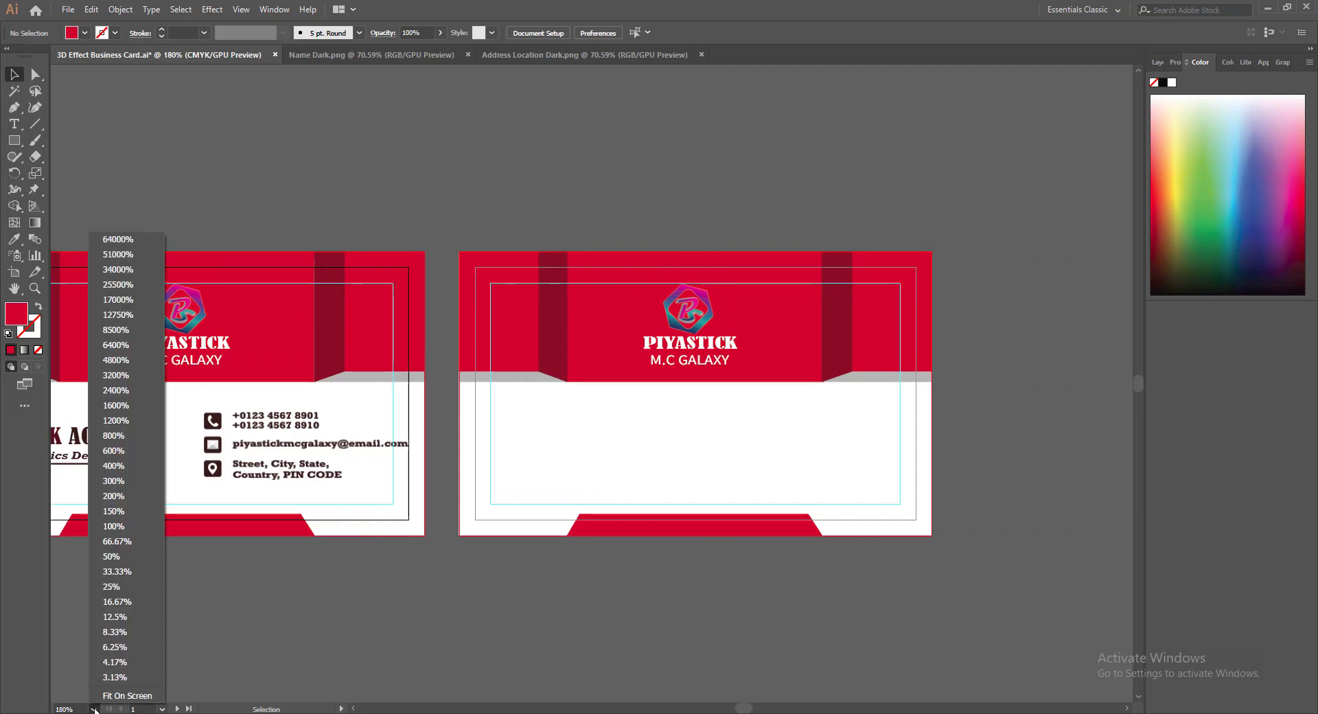
click(140, 496)
scroll(1126, 709, right, 3)
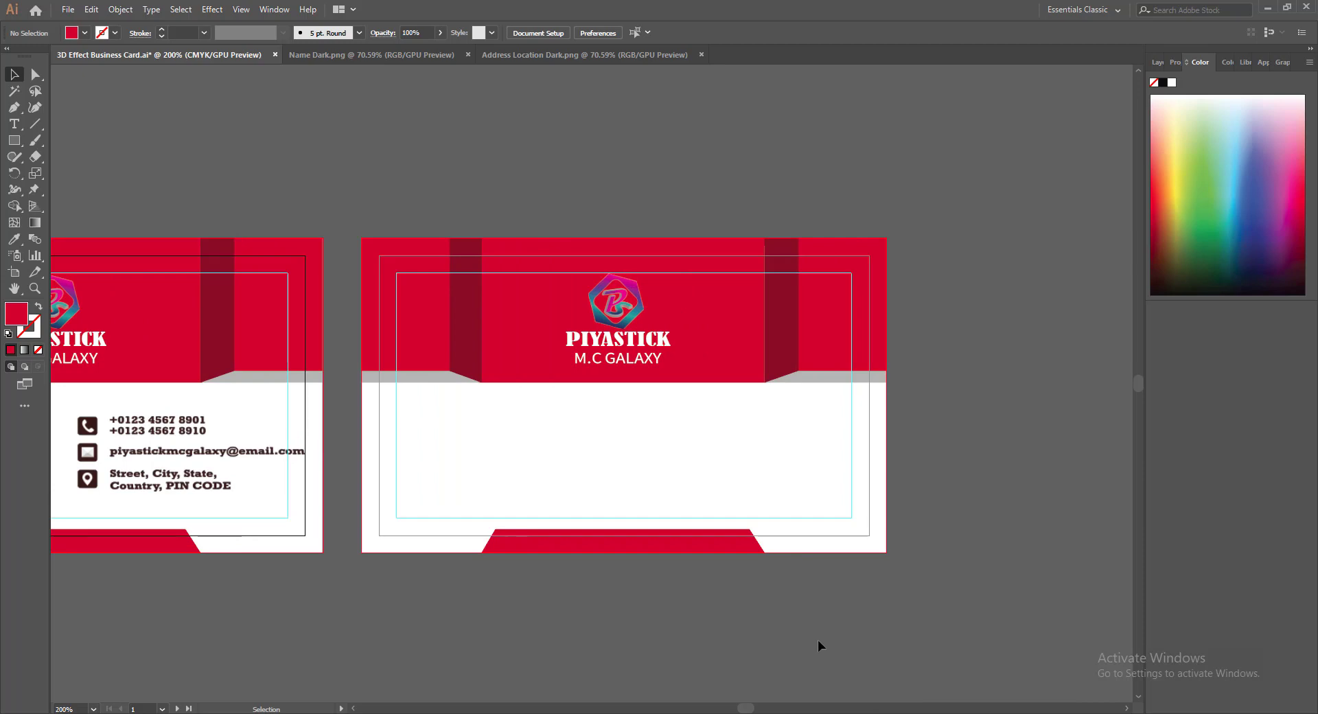
key(a)
key(ctrl+z)
key(v)
Recolour the second side's white background rectangle to dark grey, starting from #2D2D2D and adjusting it to a slightly lighter shade
click(373, 544)
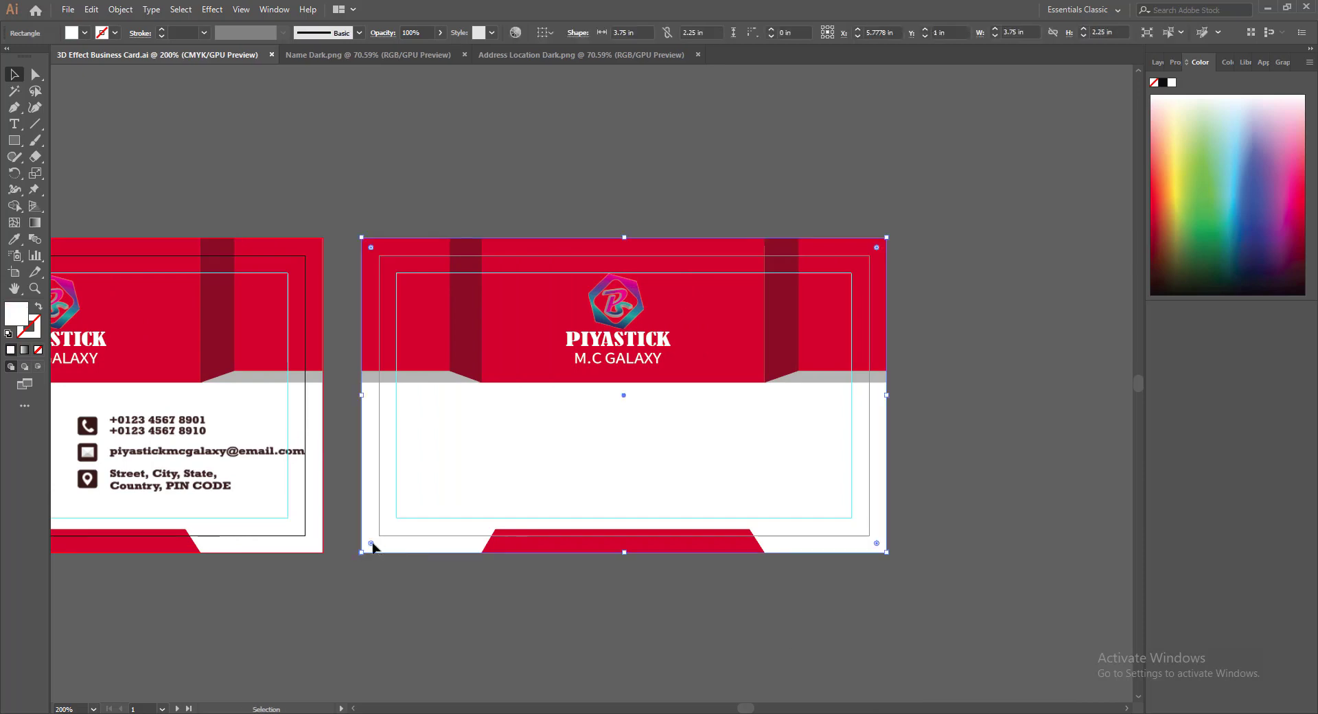
click(417, 489)
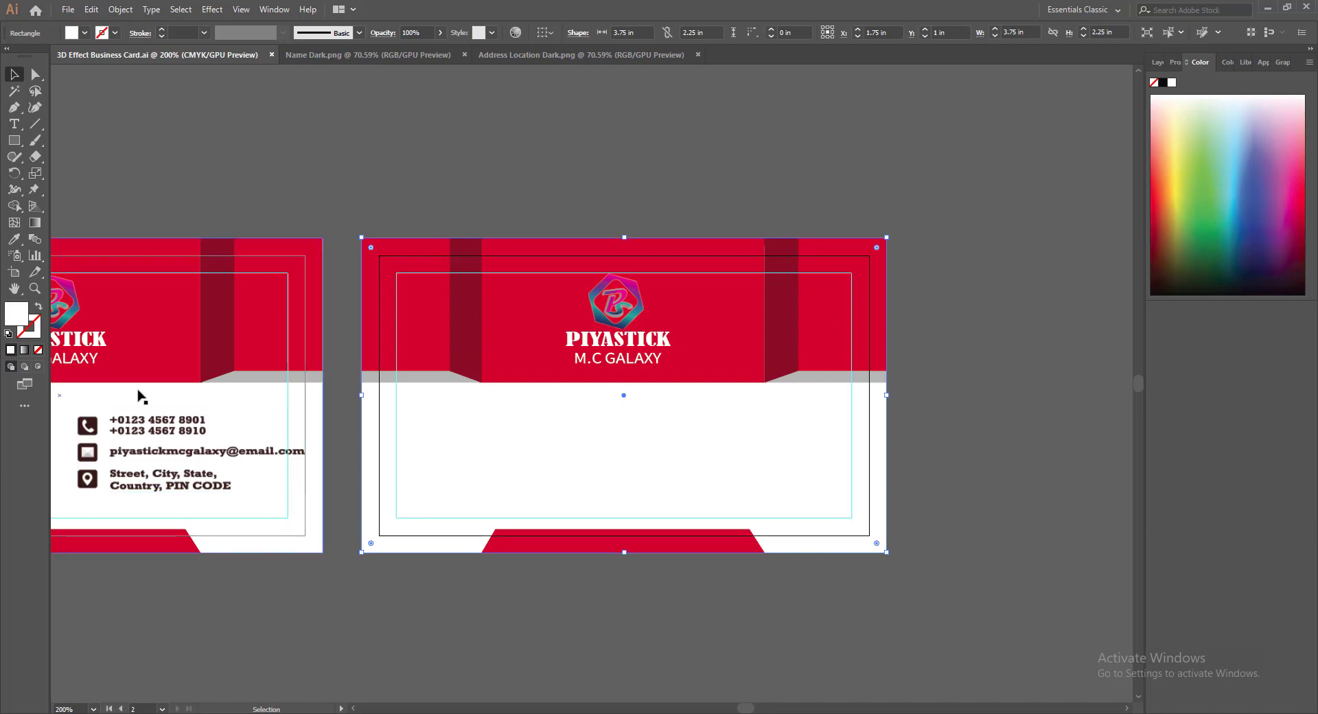
double_click(17, 314)
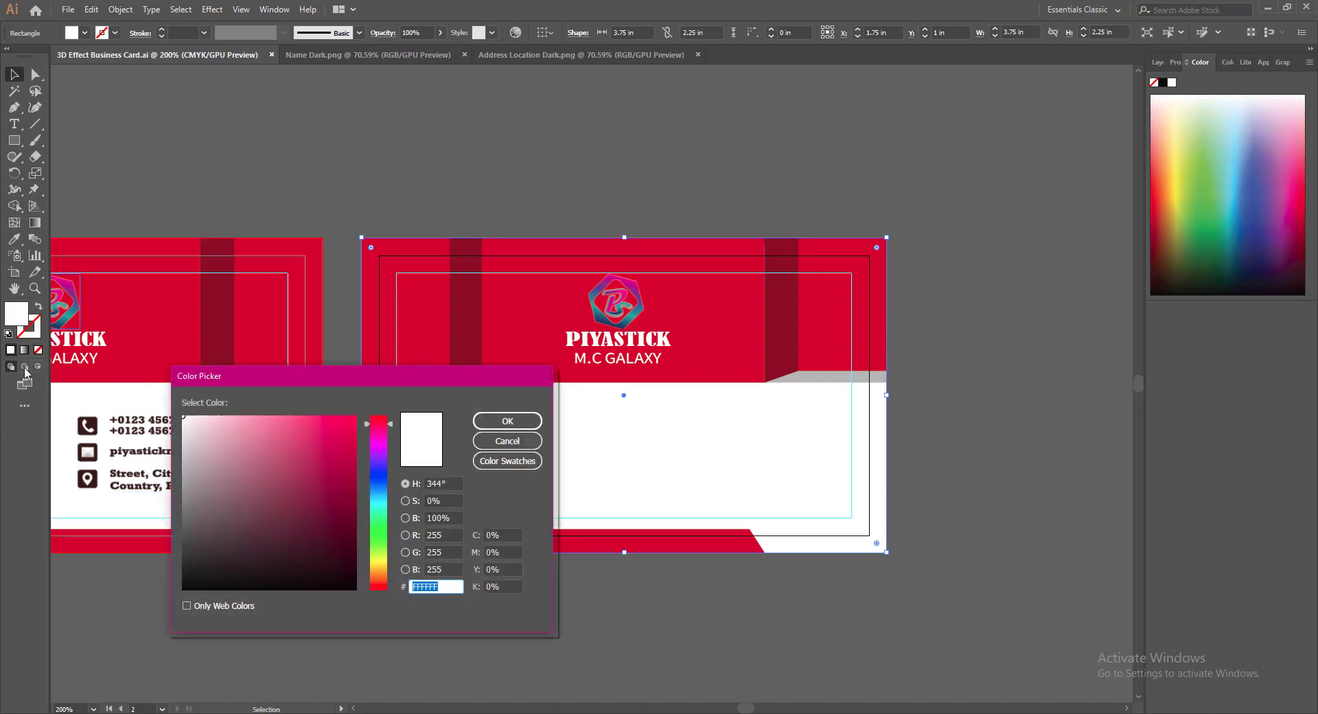
text(232323)
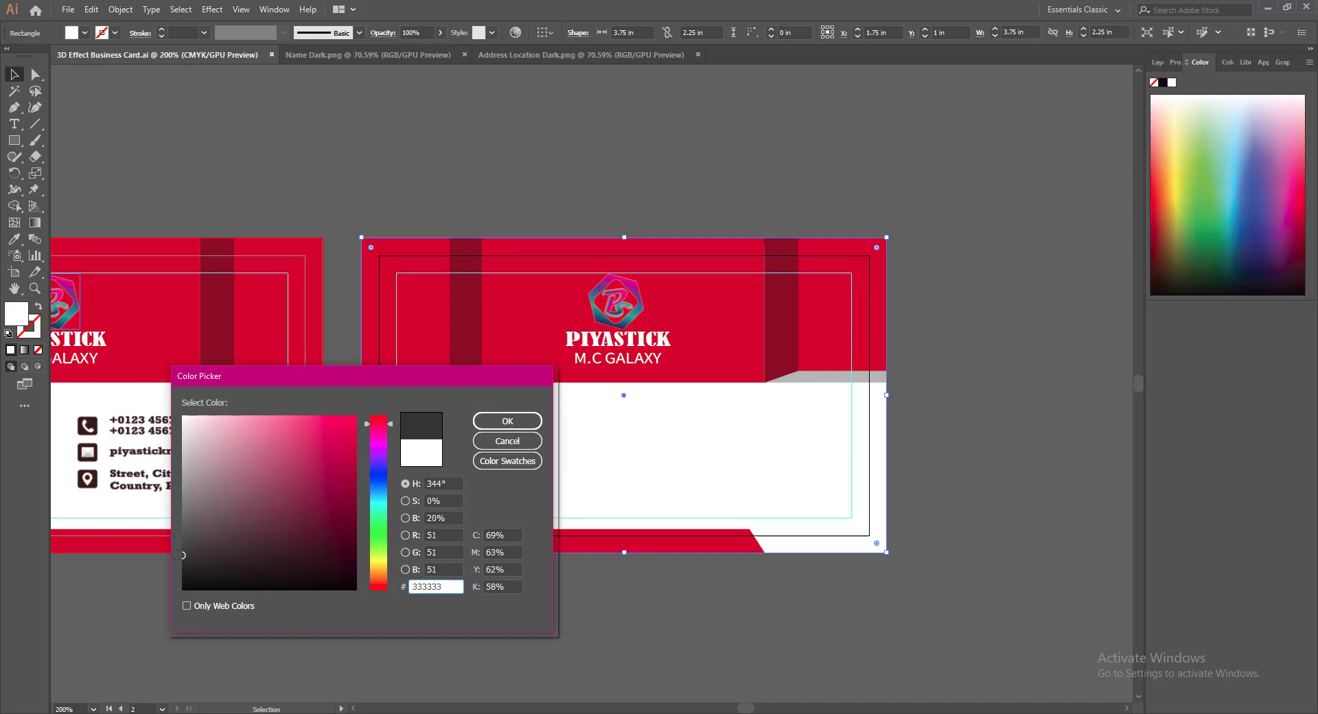
drag(178, 562, 179, 558)
click(507, 421)
click(581, 649)
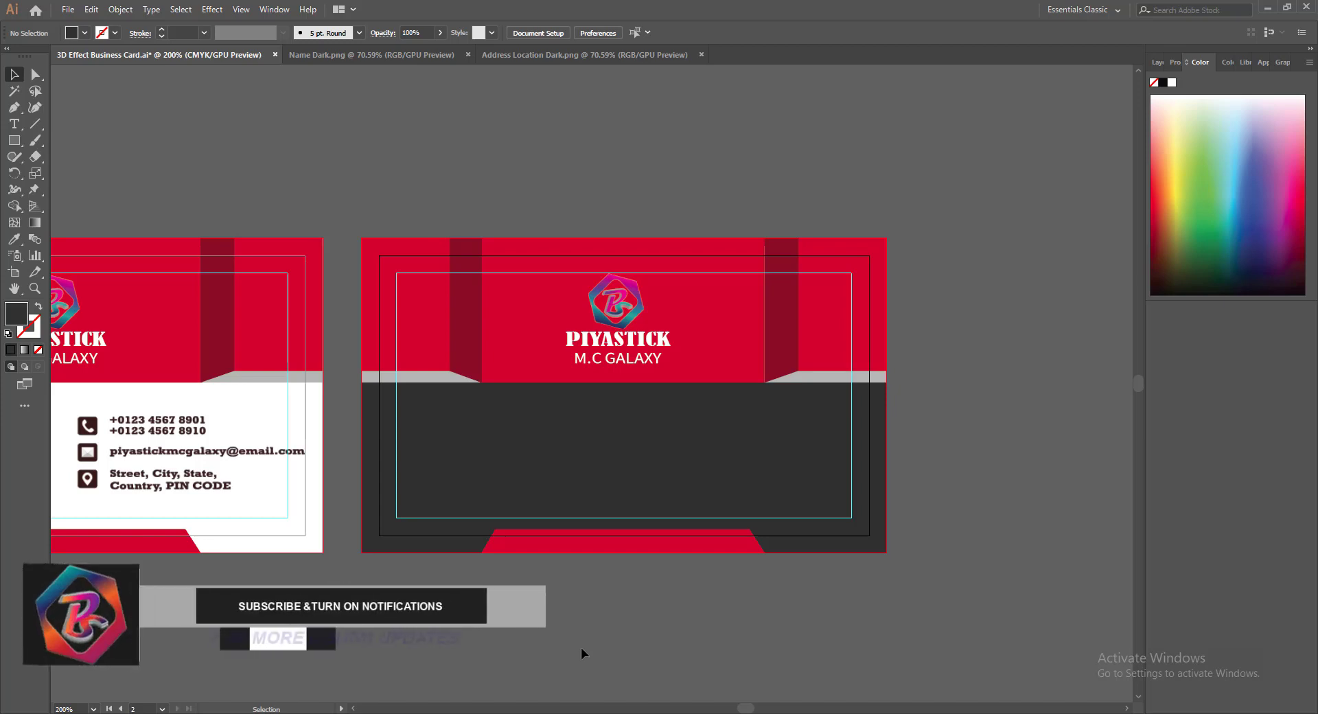
click(444, 494)
double_click(17, 314)
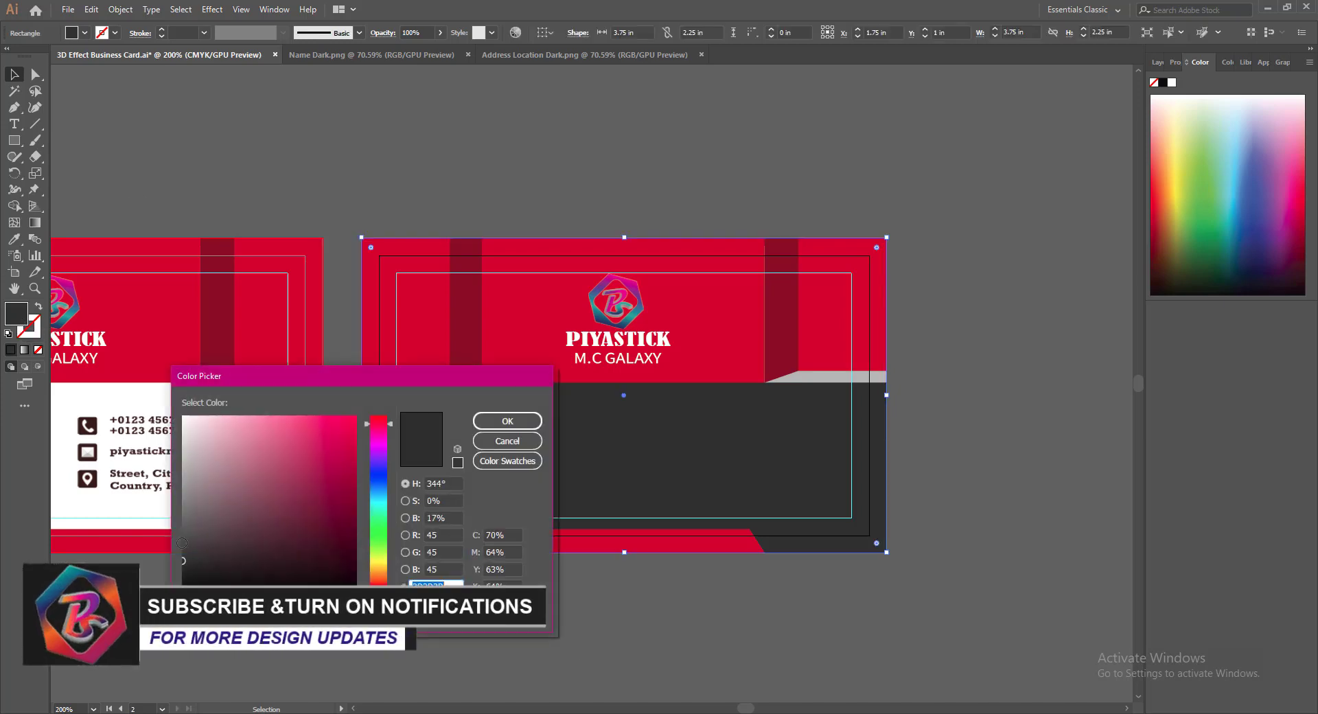
drag(182, 542, 182, 547)
click(507, 421)
click(525, 624)
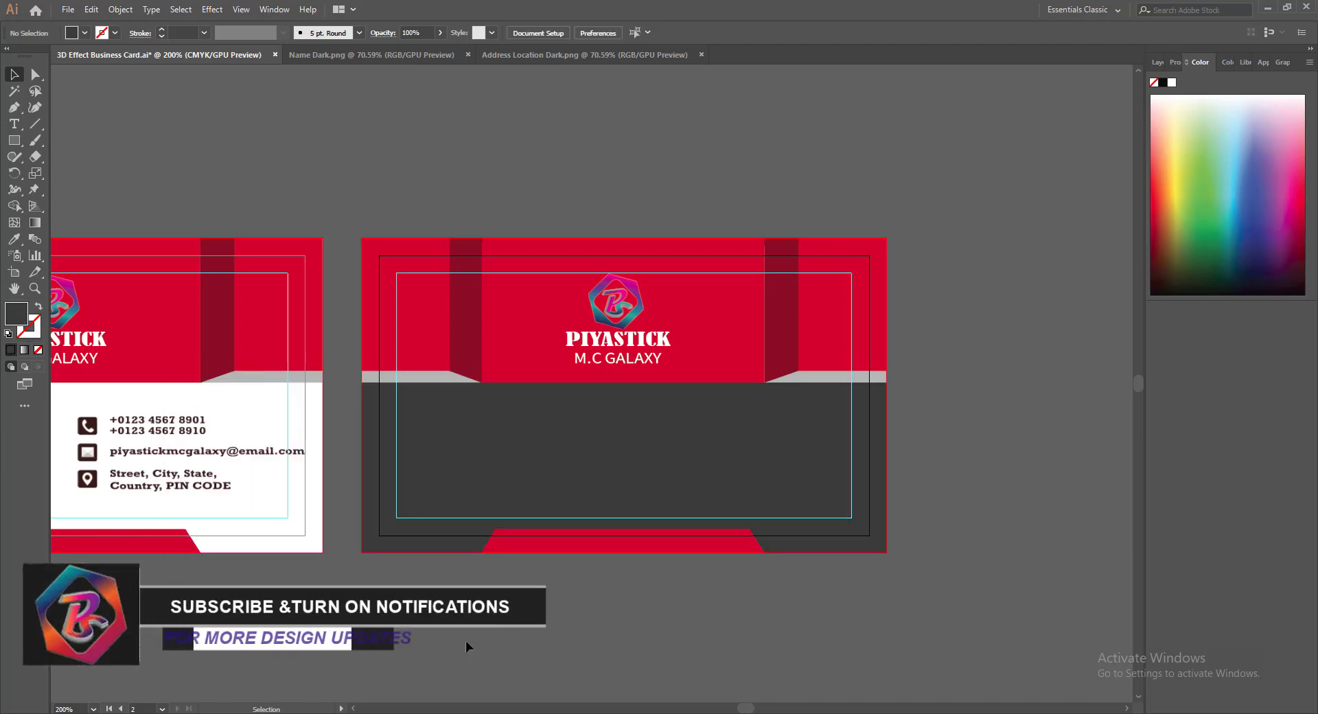
Recolour the two light grey strips below the second side's outer red panels to a dark grey slightly darker than the background
click(411, 309)
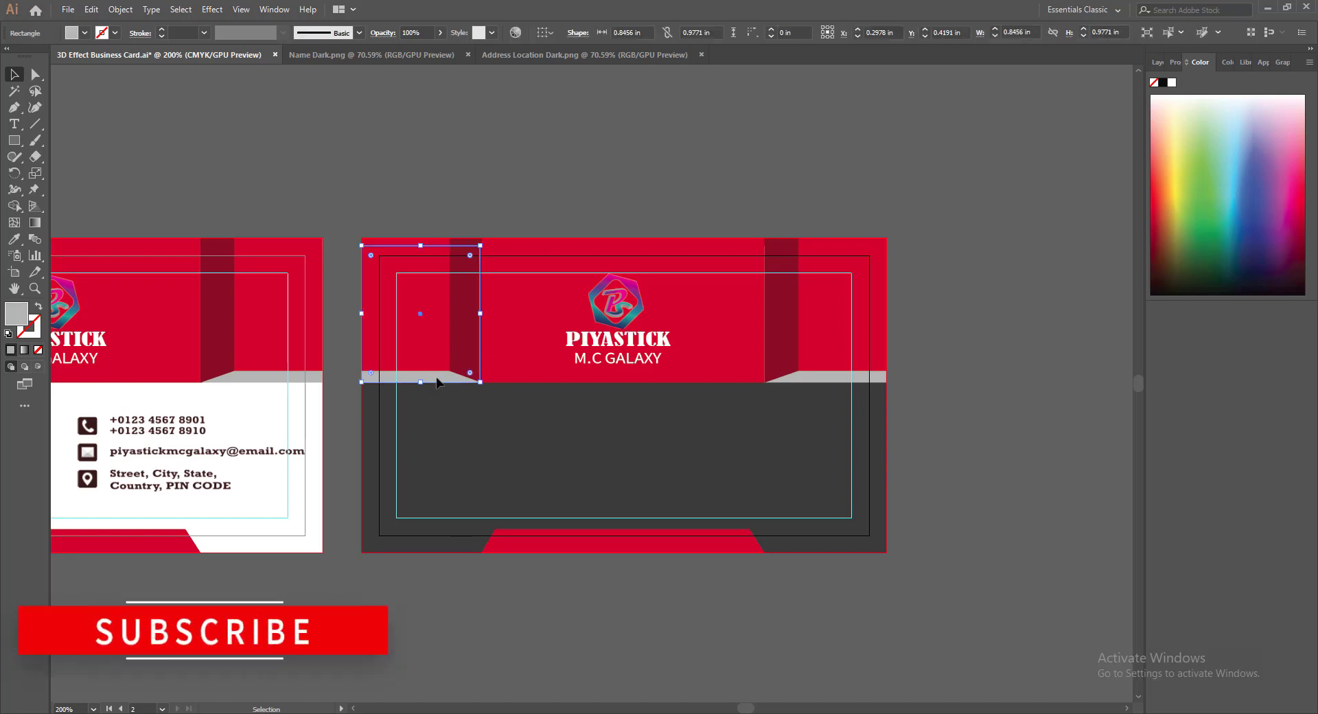
shift+click(841, 380)
double_click(16, 315)
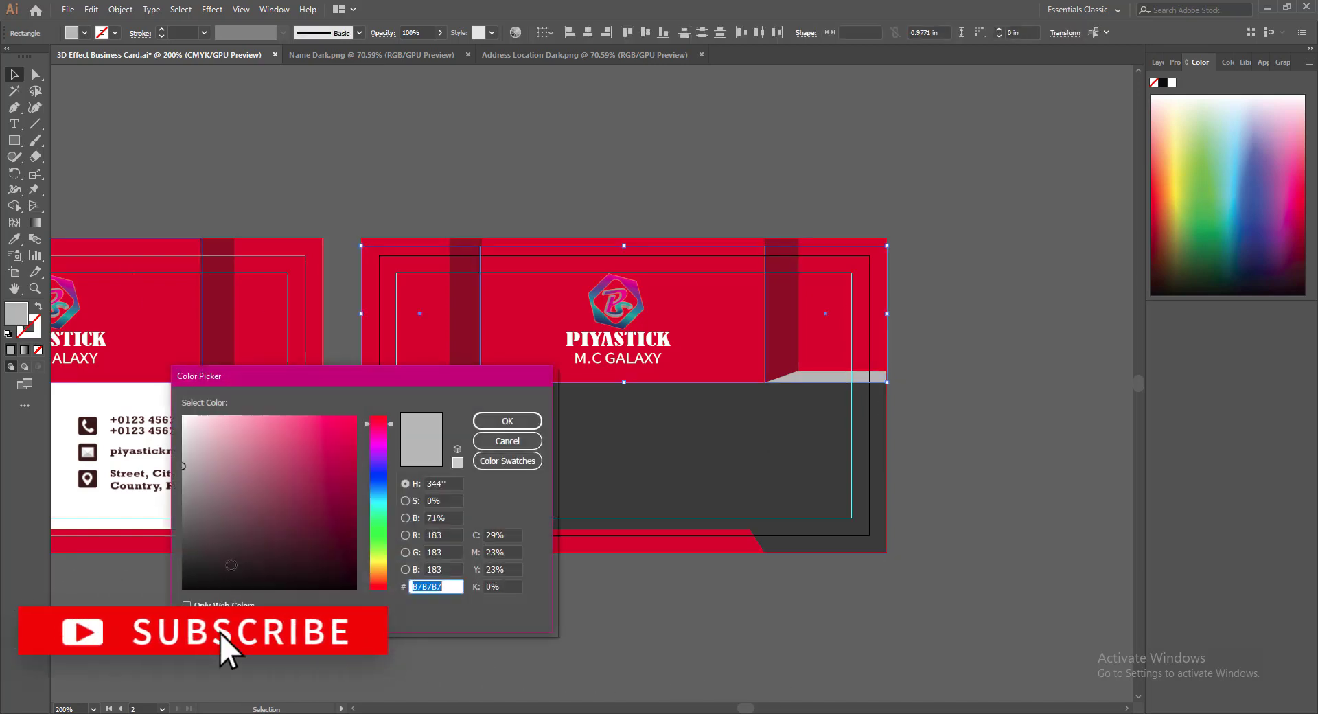
click(507, 421)
click(508, 611)
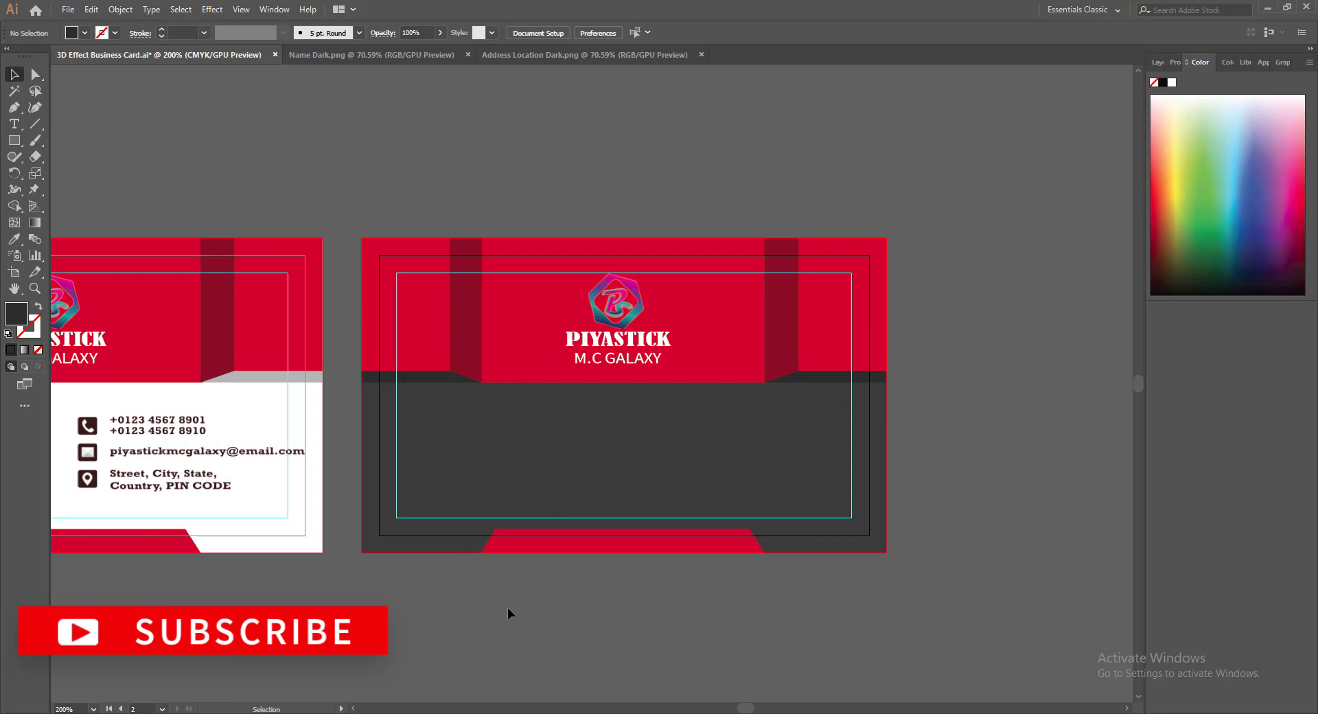
click(435, 381)
shift+click(803, 379)
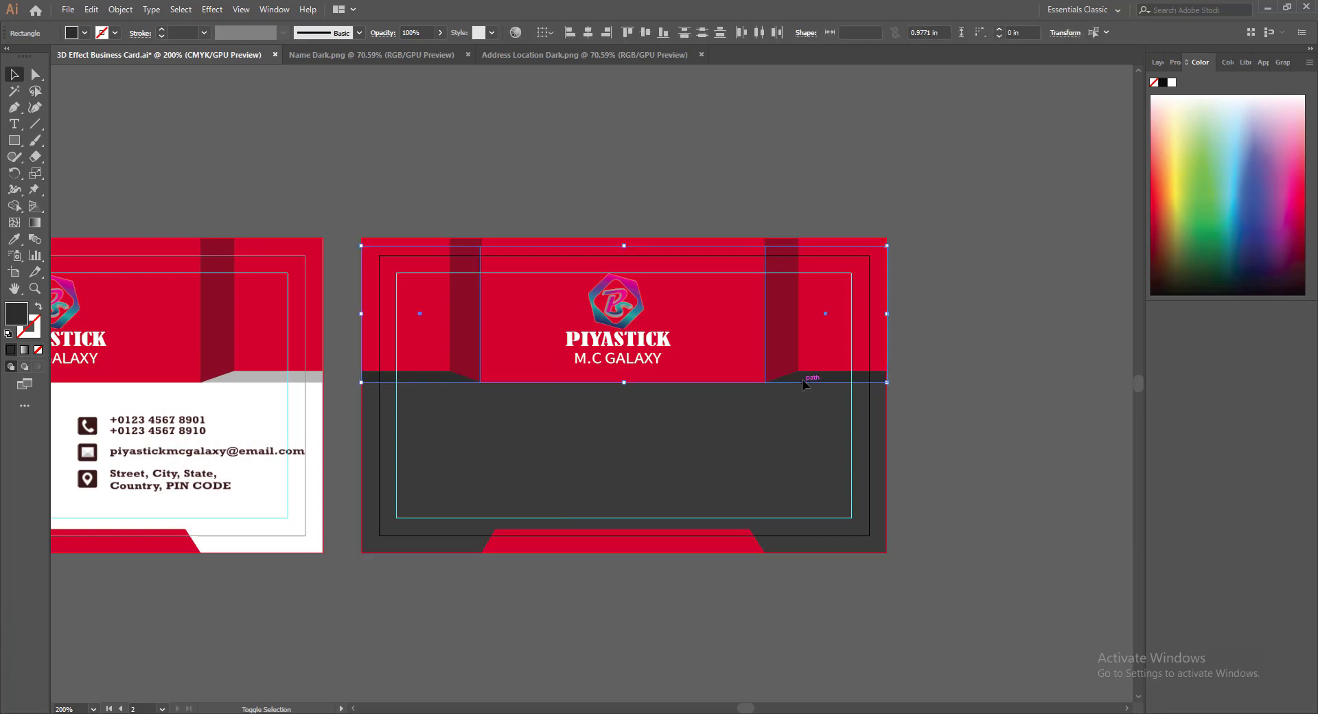
double_click(16, 314)
click(446, 414)
click(488, 656)
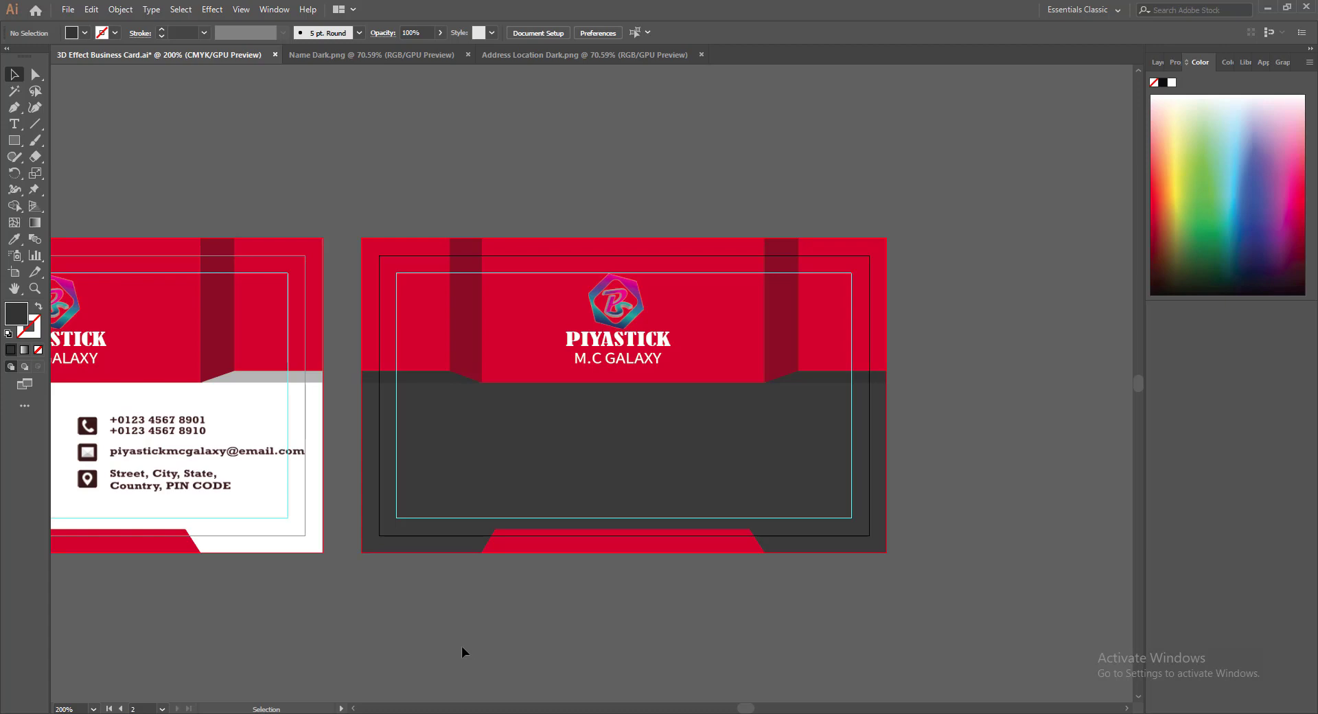
Try to scale the second side's upper panels, folds and strips together to about 3.93 by 1.08 in
click(433, 354)
shift+click(435, 377)
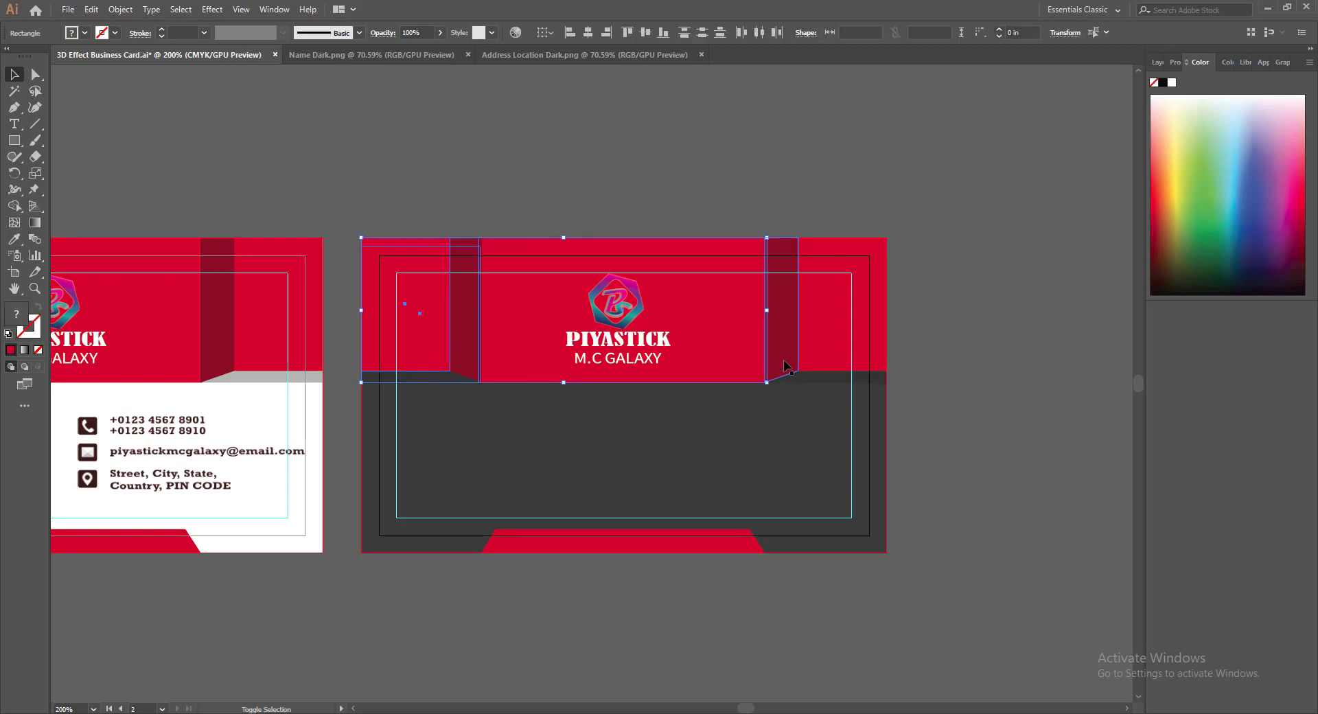
shift+click(829, 347)
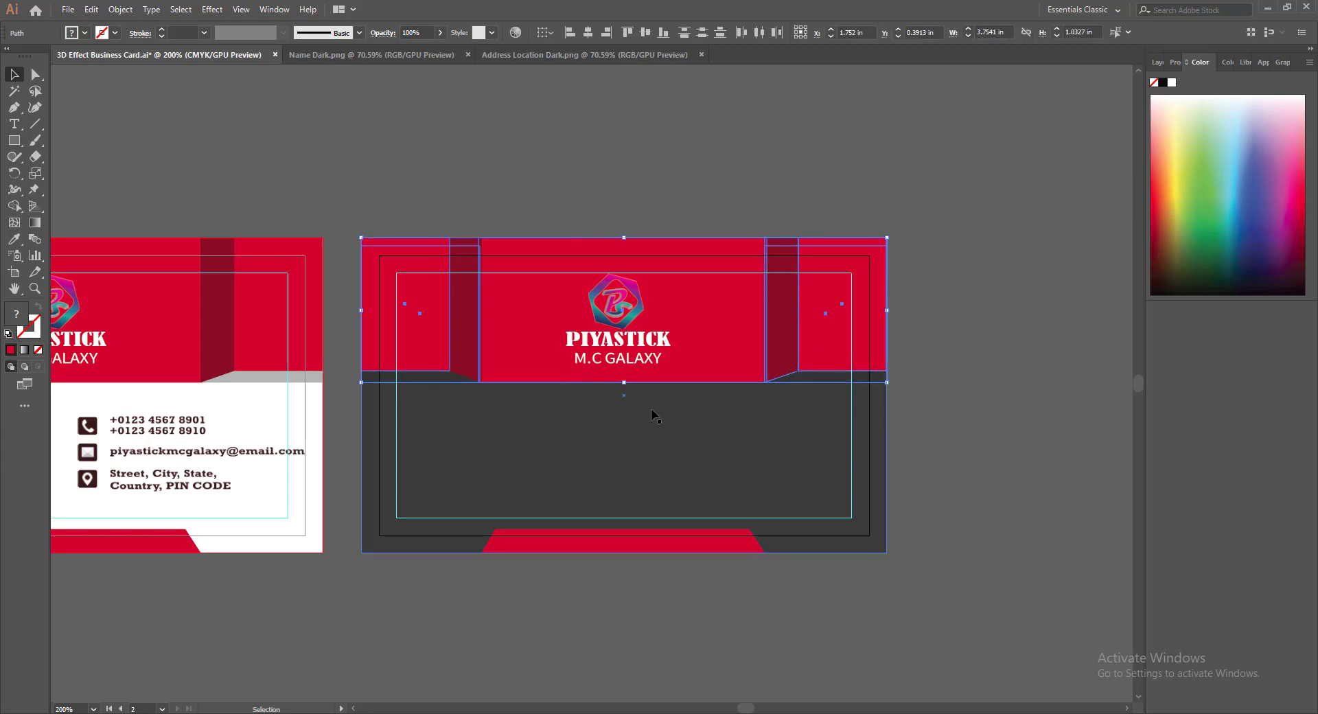
drag(624, 382, 625, 391)
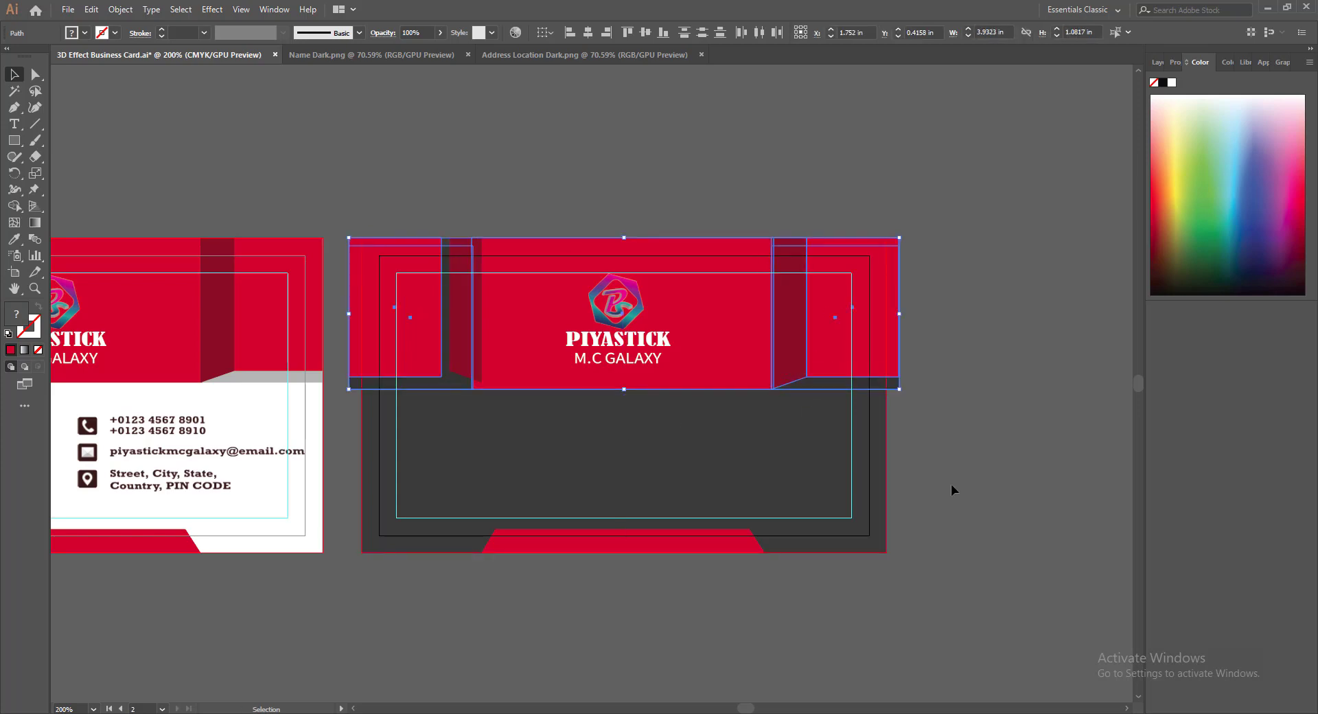
key(ctrl+z)
click(949, 484)
Stretch the second side's upper panels, folds and strips downward together to about 1.21 in tall, and save the document
click(402, 335)
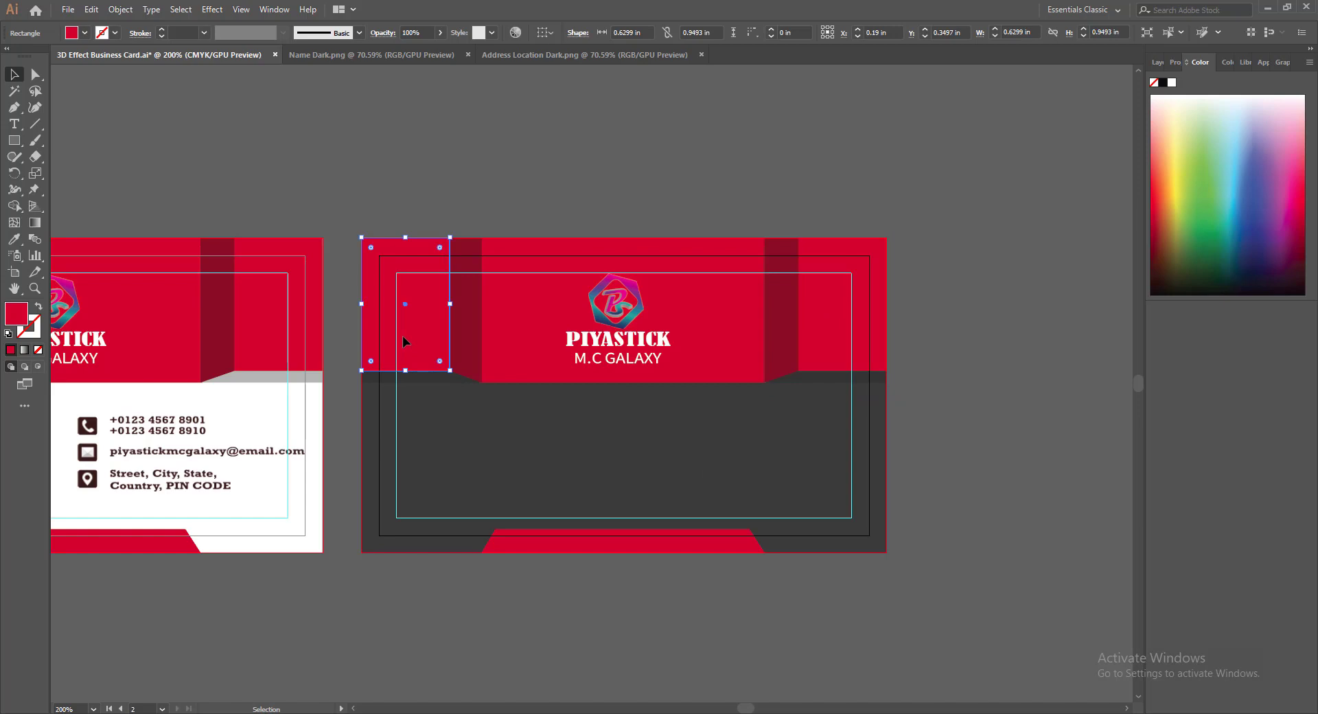
shift+click(461, 357)
shift+click(524, 377)
shift+click(781, 372)
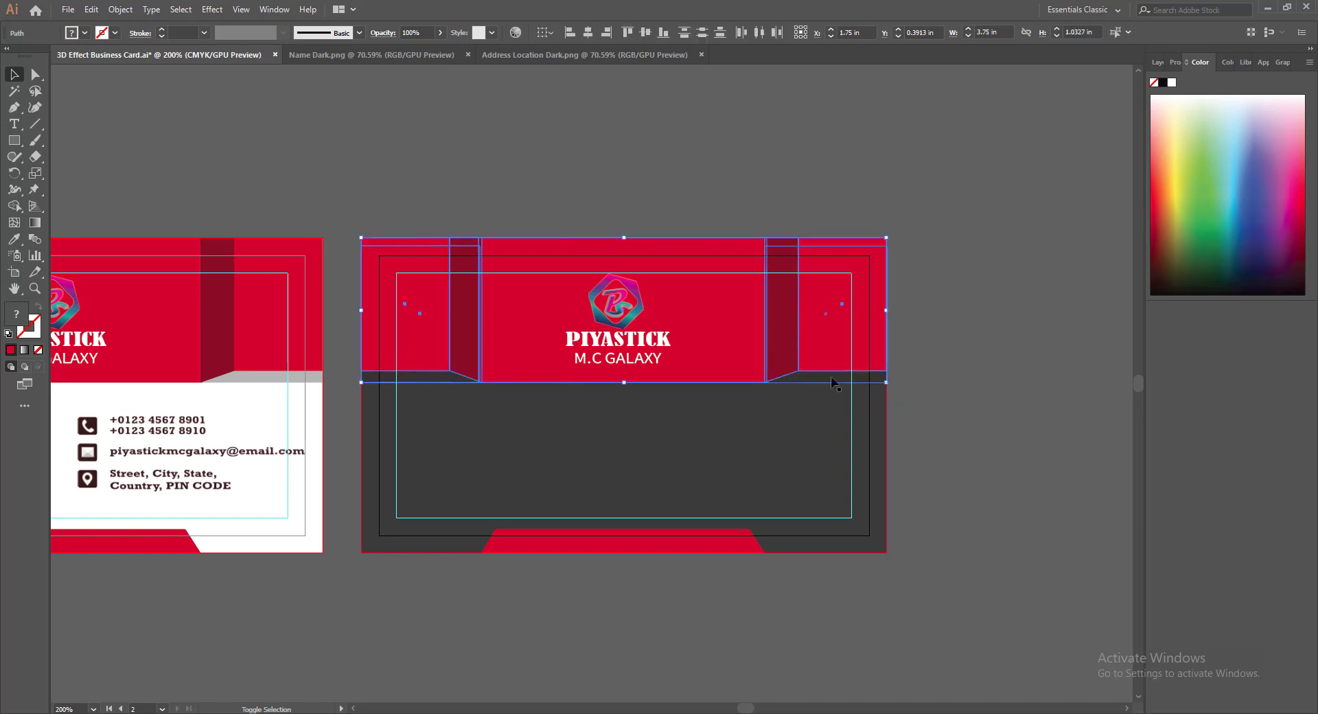
drag(624, 383, 624, 415)
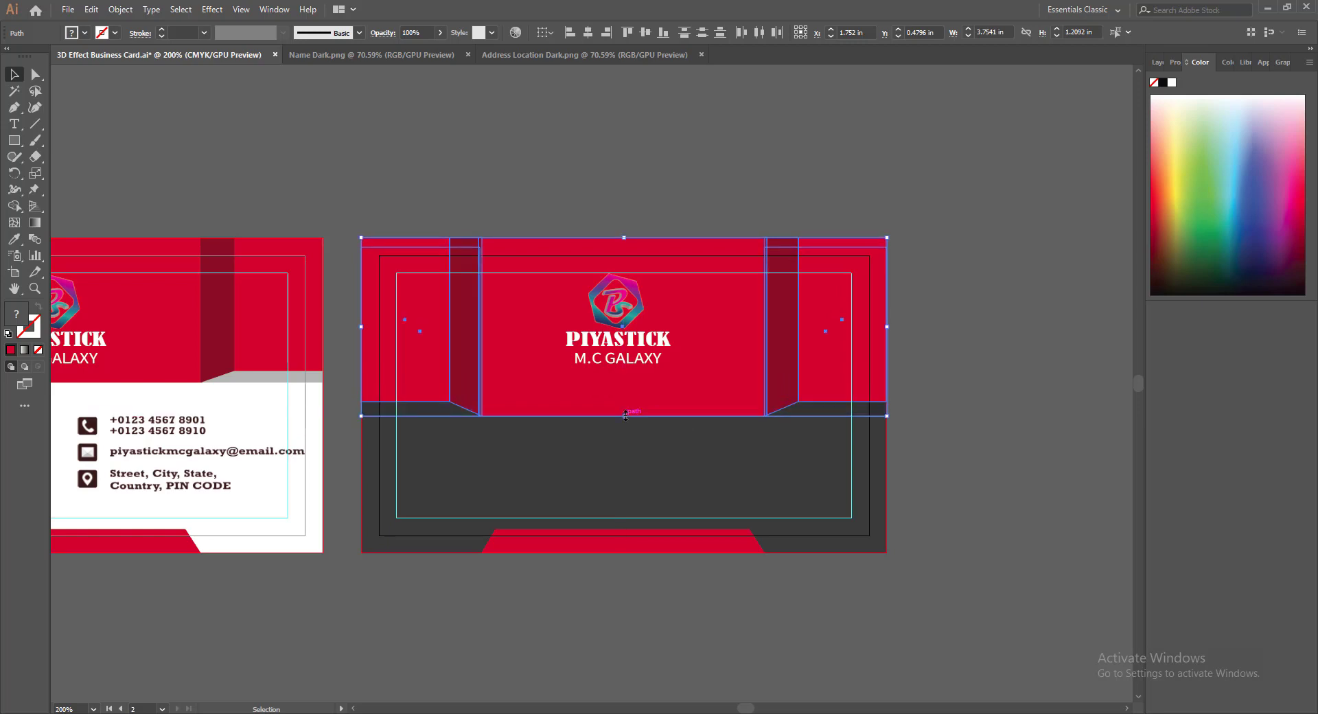
click(1014, 466)
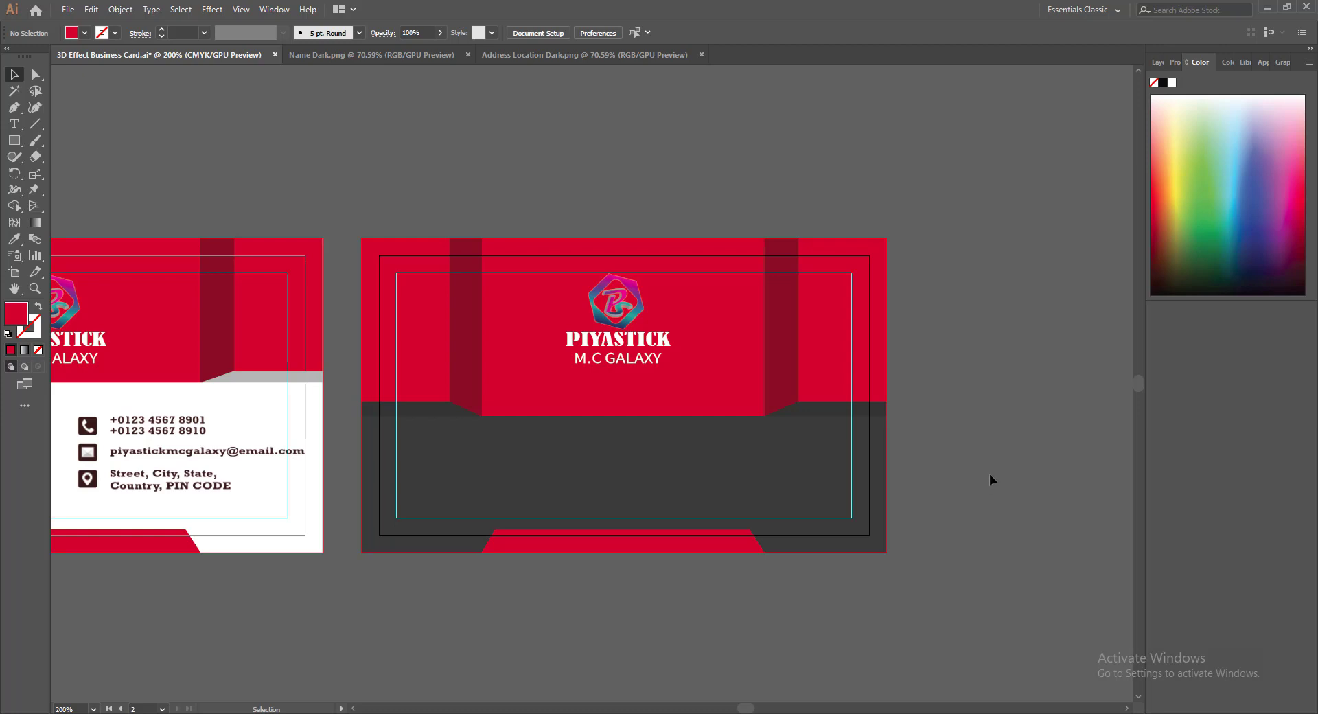
key(ctrl+s)
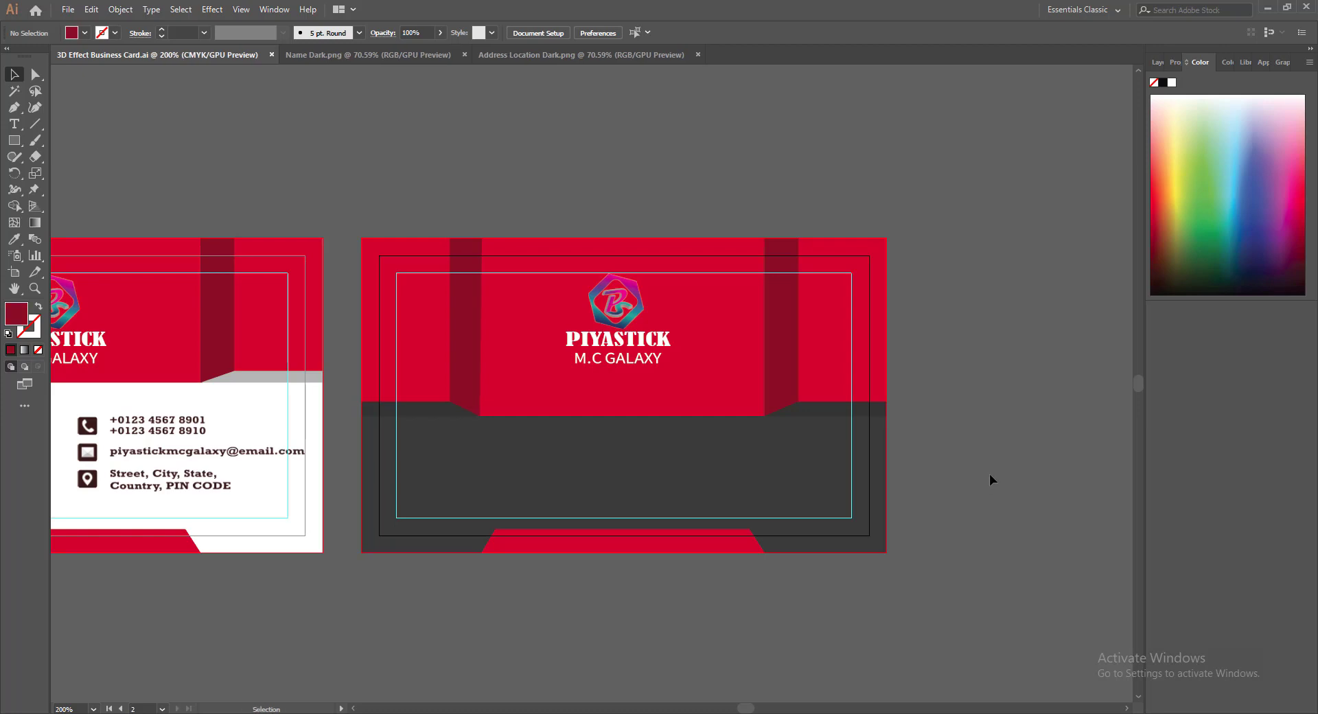
Set the second side's PIYASTICK text to 12 pt and its M.C GALAXY text to 11 pt
click(596, 347)
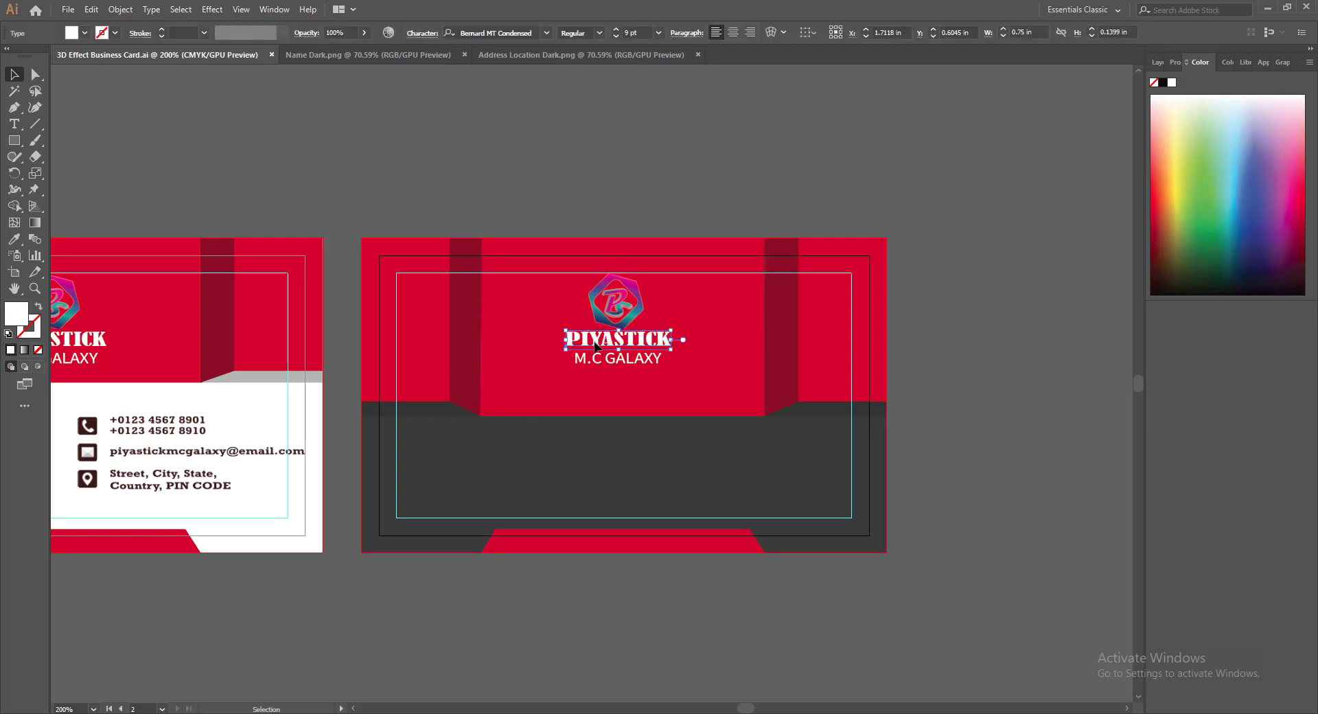
click(615, 30)
click(615, 29)
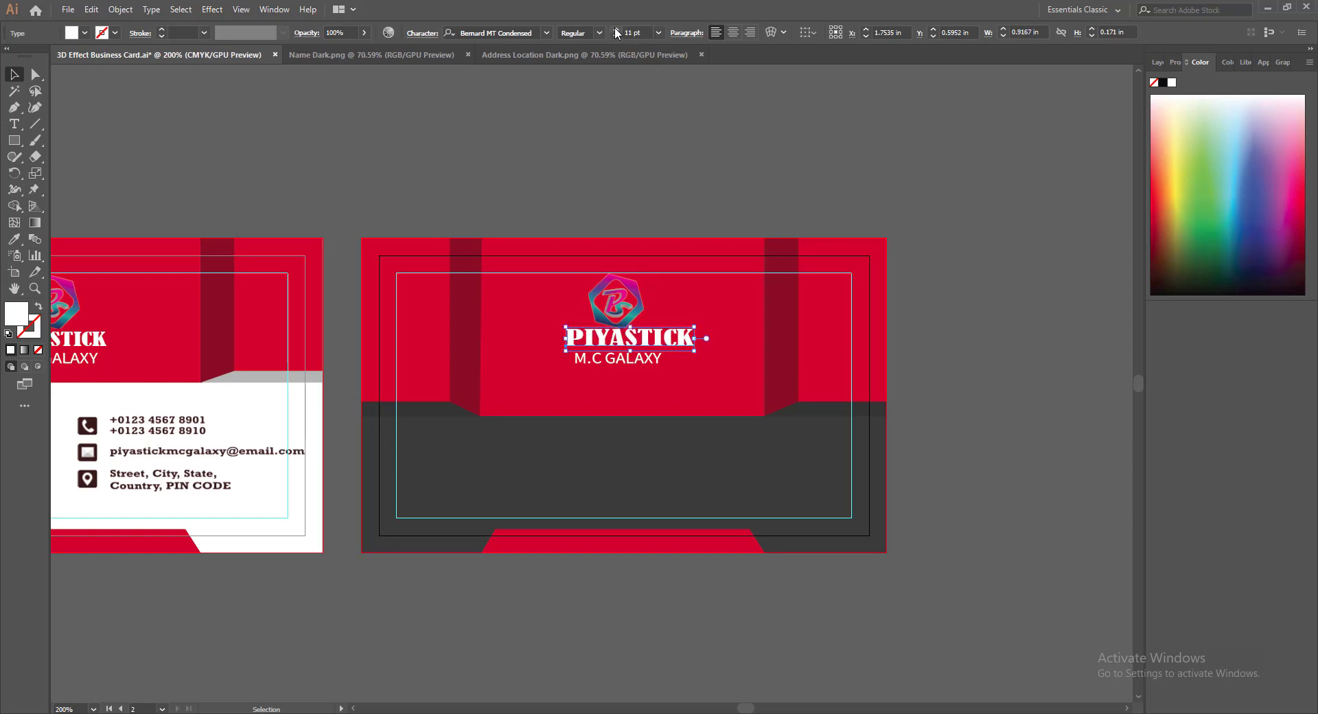
click(616, 29)
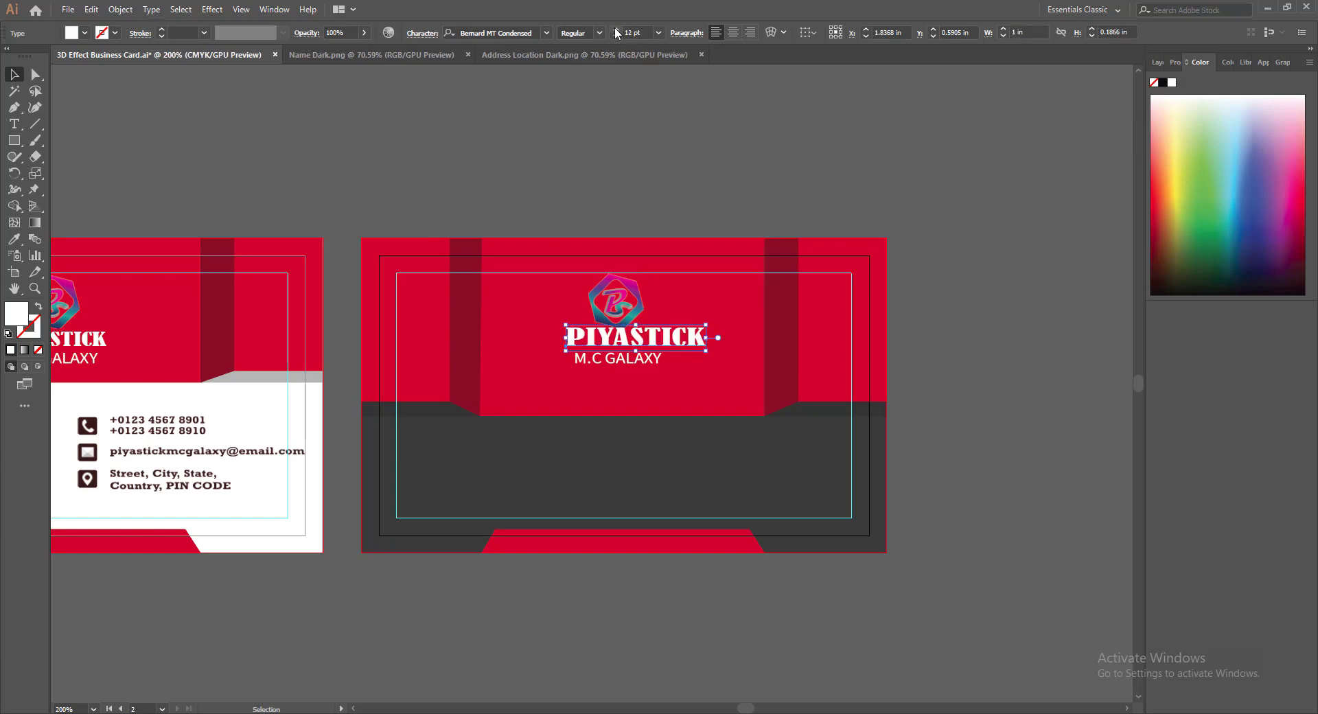
click(599, 362)
click(661, 29)
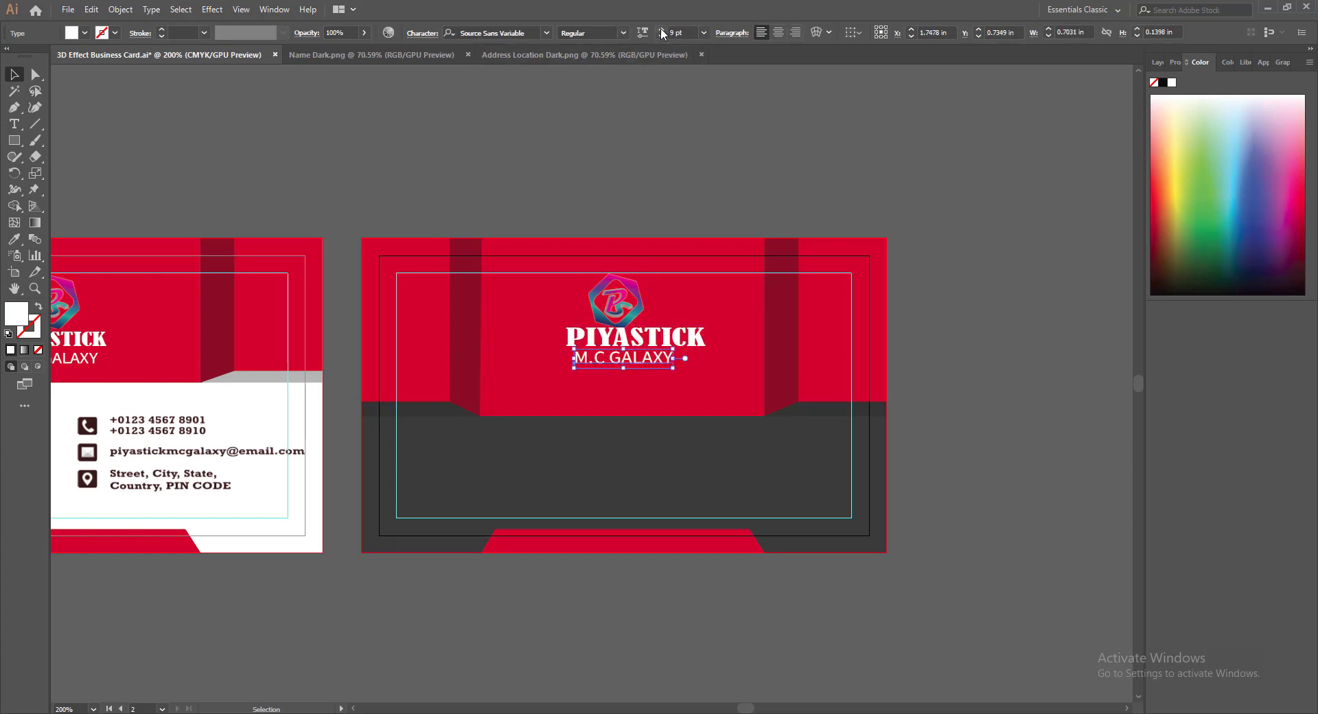
click(661, 29)
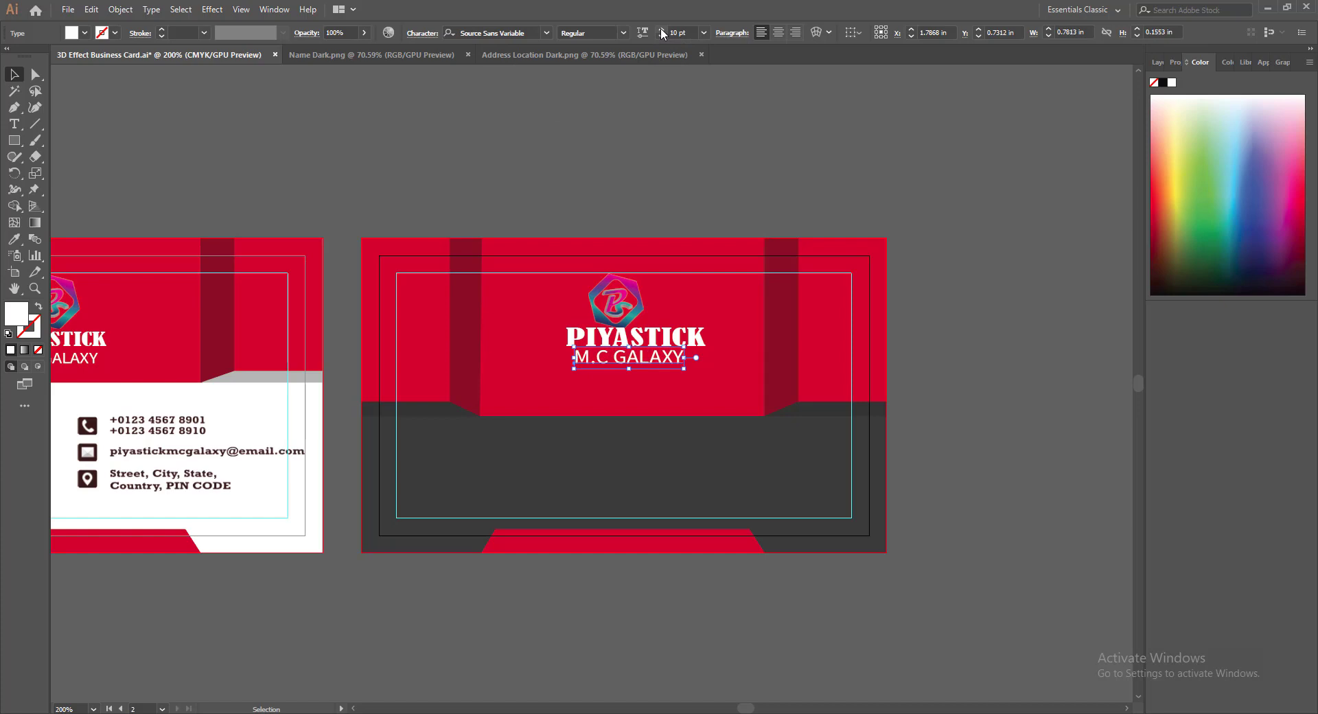
click(661, 29)
click(988, 360)
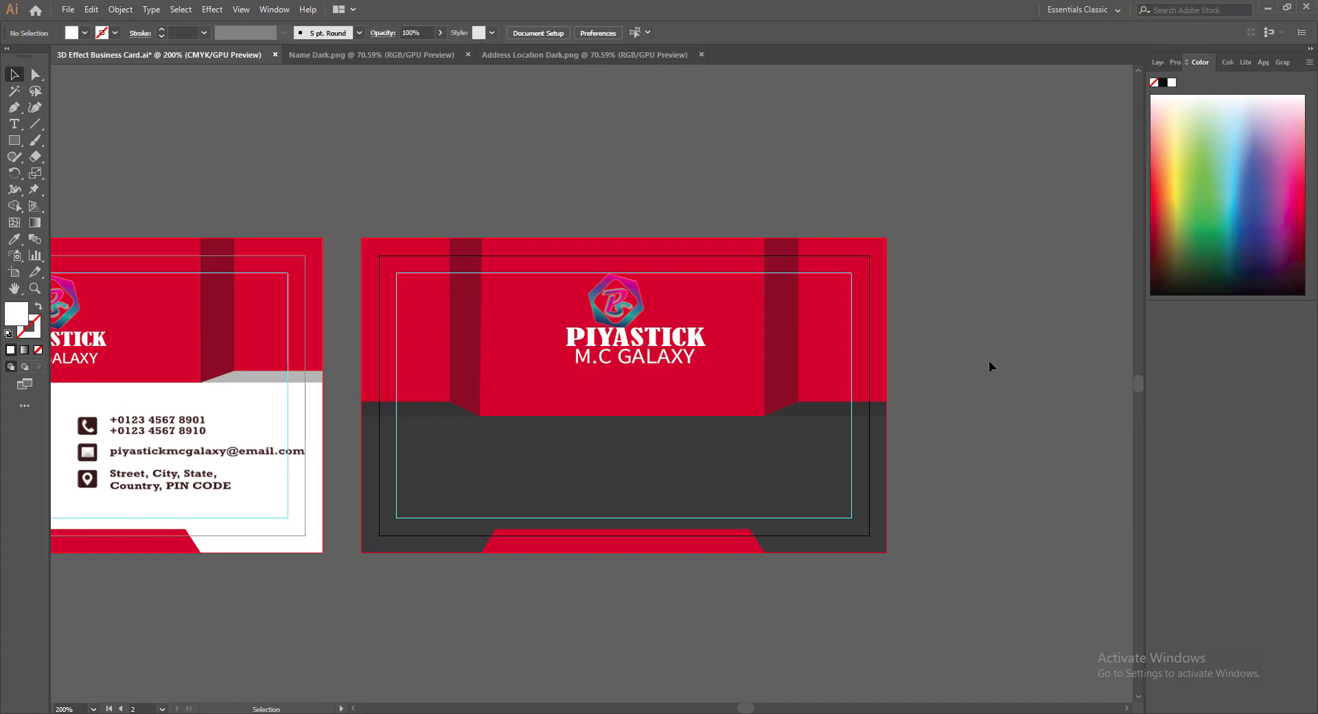
Move the PIYASTICK and M.C GALAXY texts together down from the logo and slightly left to centre them beneath it
click(606, 343)
shift+click(603, 359)
key(Down)
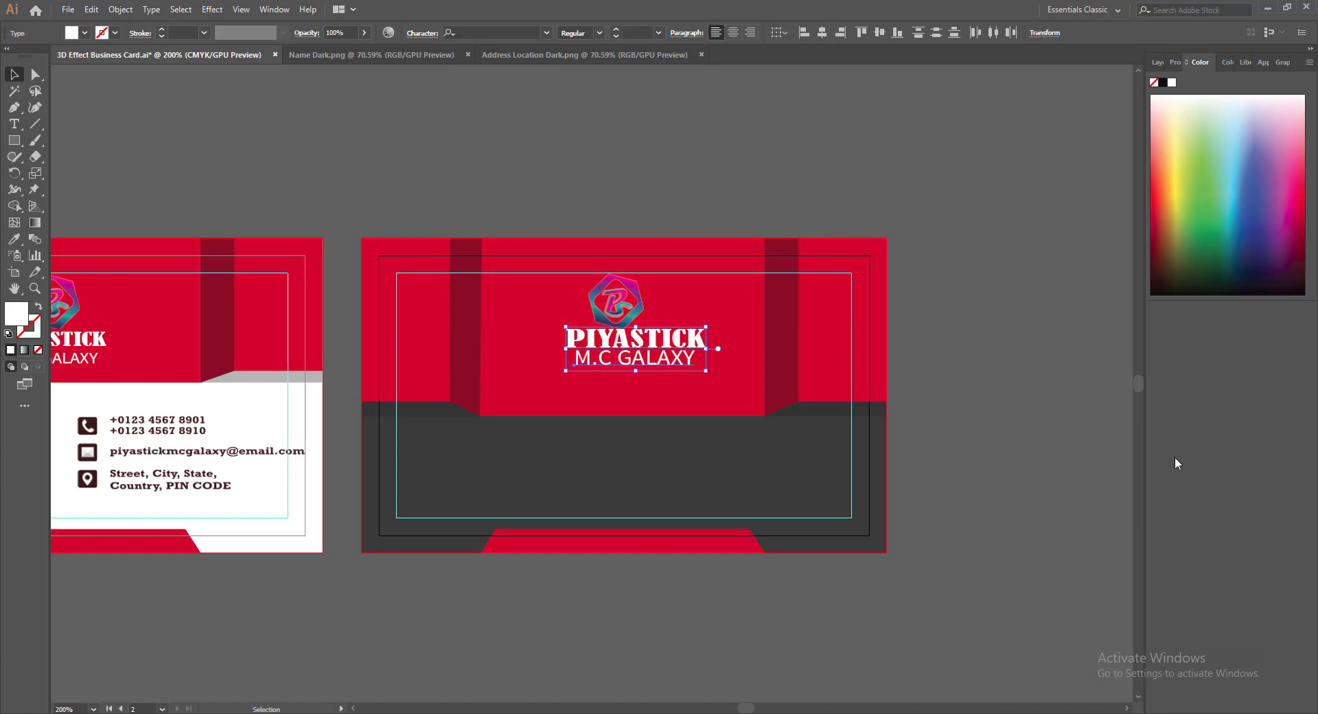
key(shift+Down)
key(Down)
key(shift+Left)
key(Right)
key(Right)
key(Right)
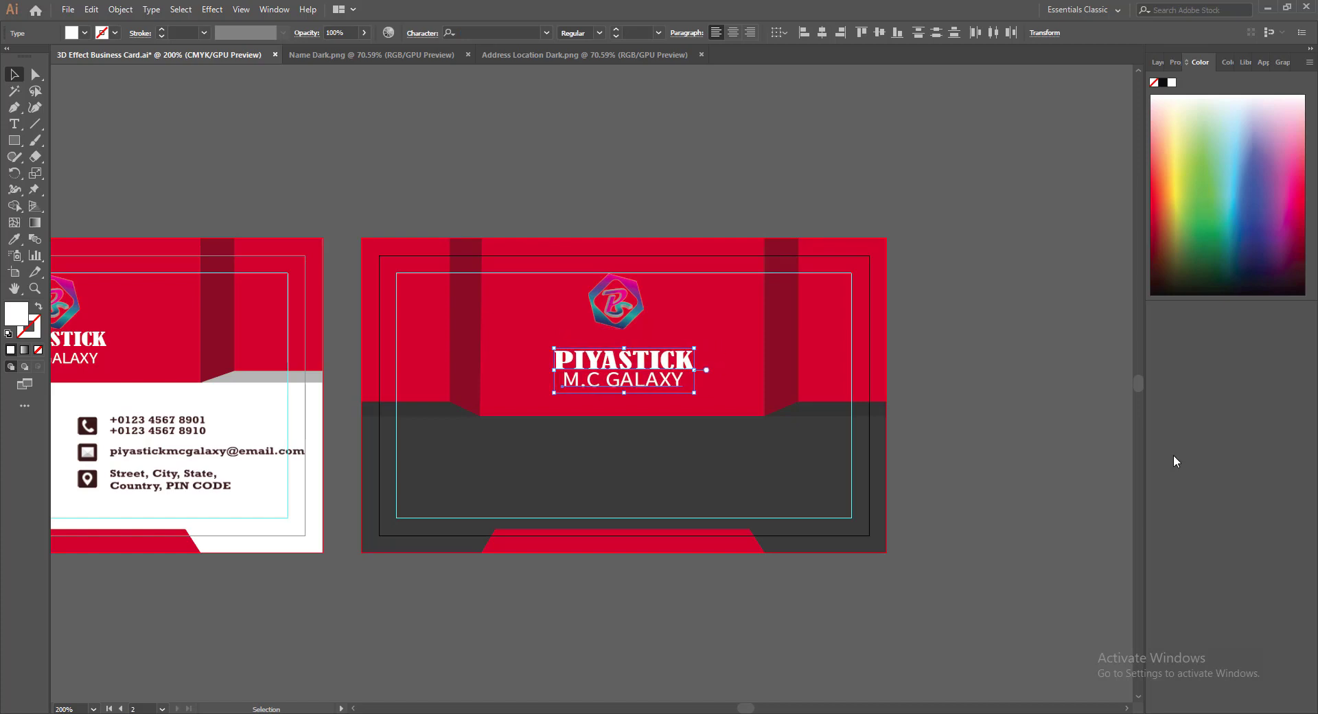
key(Left)
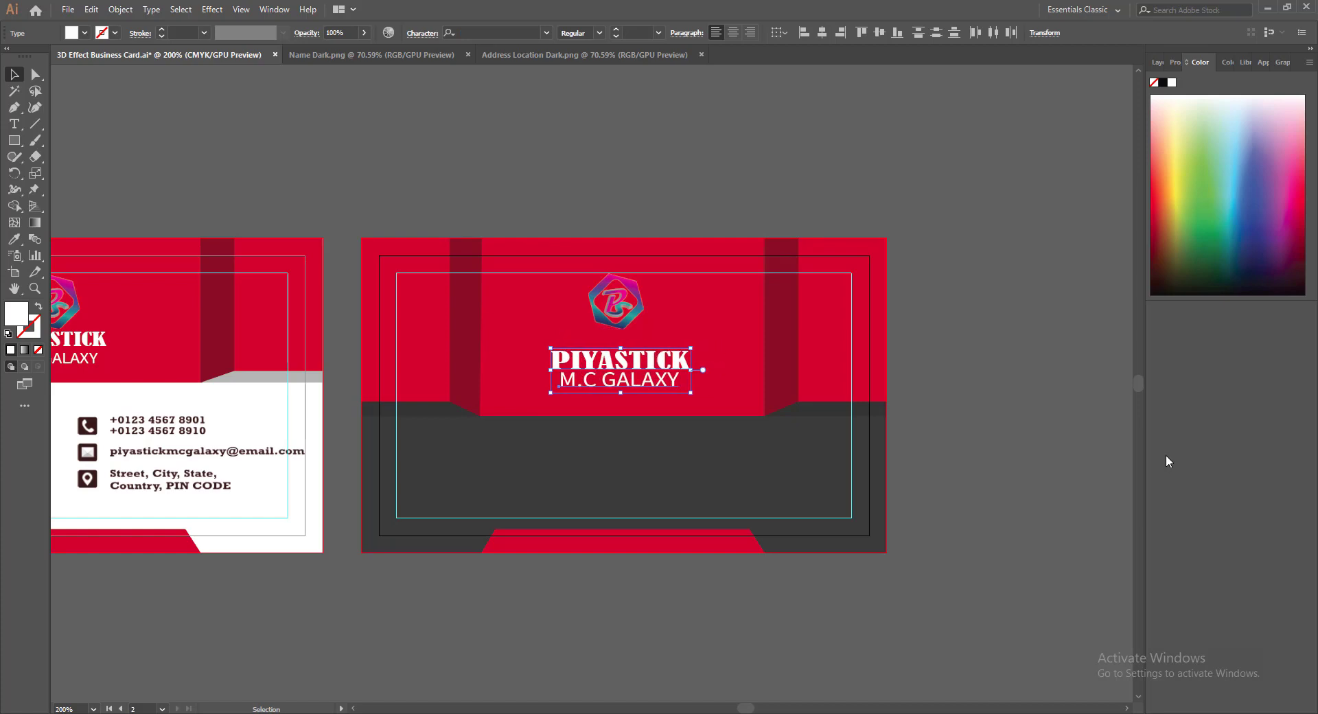
click(981, 442)
Nudge the M.C GALAXY line slightly lower to widen its gap from the PIYASTICK line
click(593, 387)
key(Down)
key(Down)
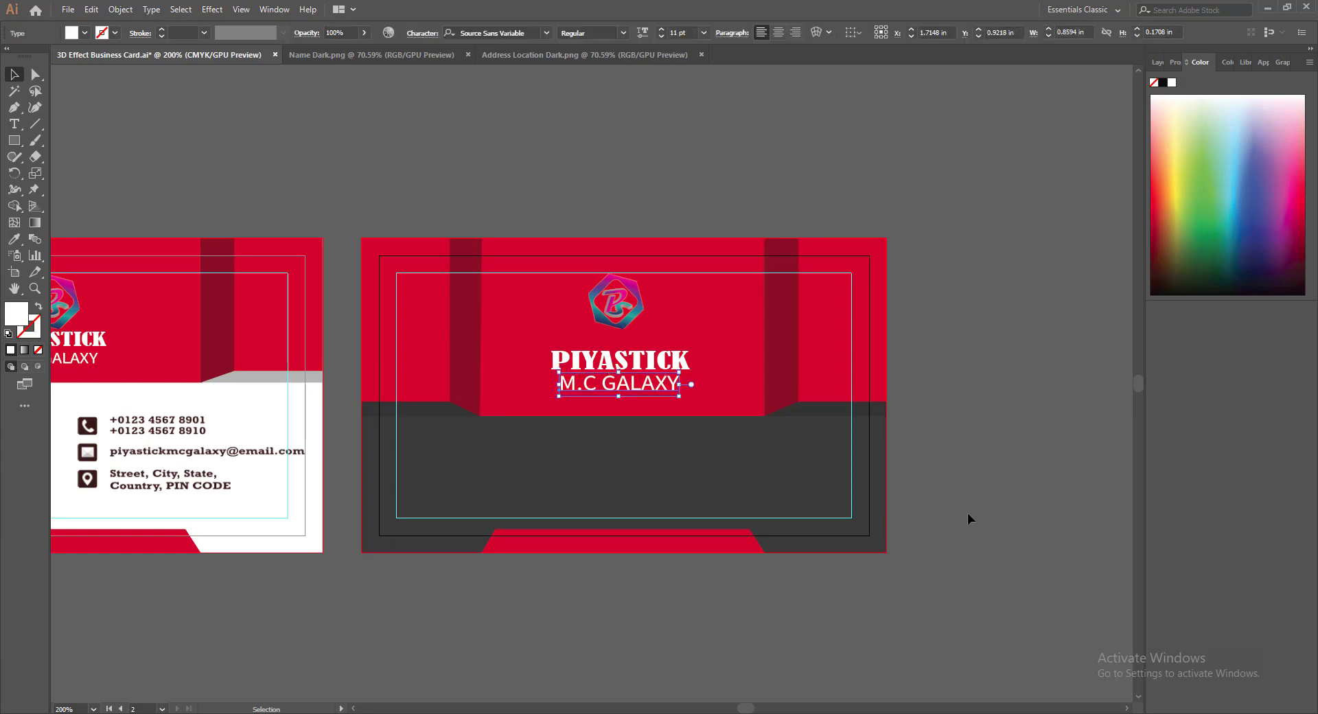
click(969, 513)
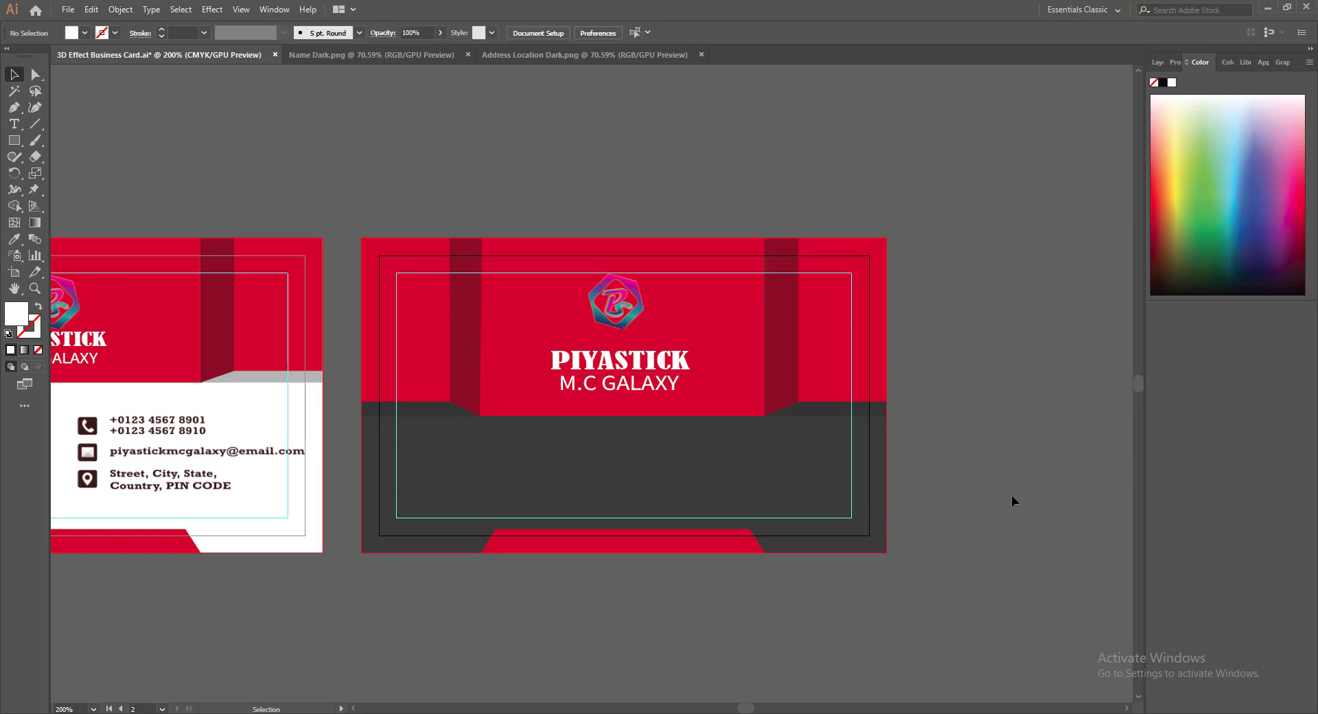
Enlarge the second side's logo proportionally to about 0.49 in square, filling the space above the PIYASTICK text
click(618, 306)
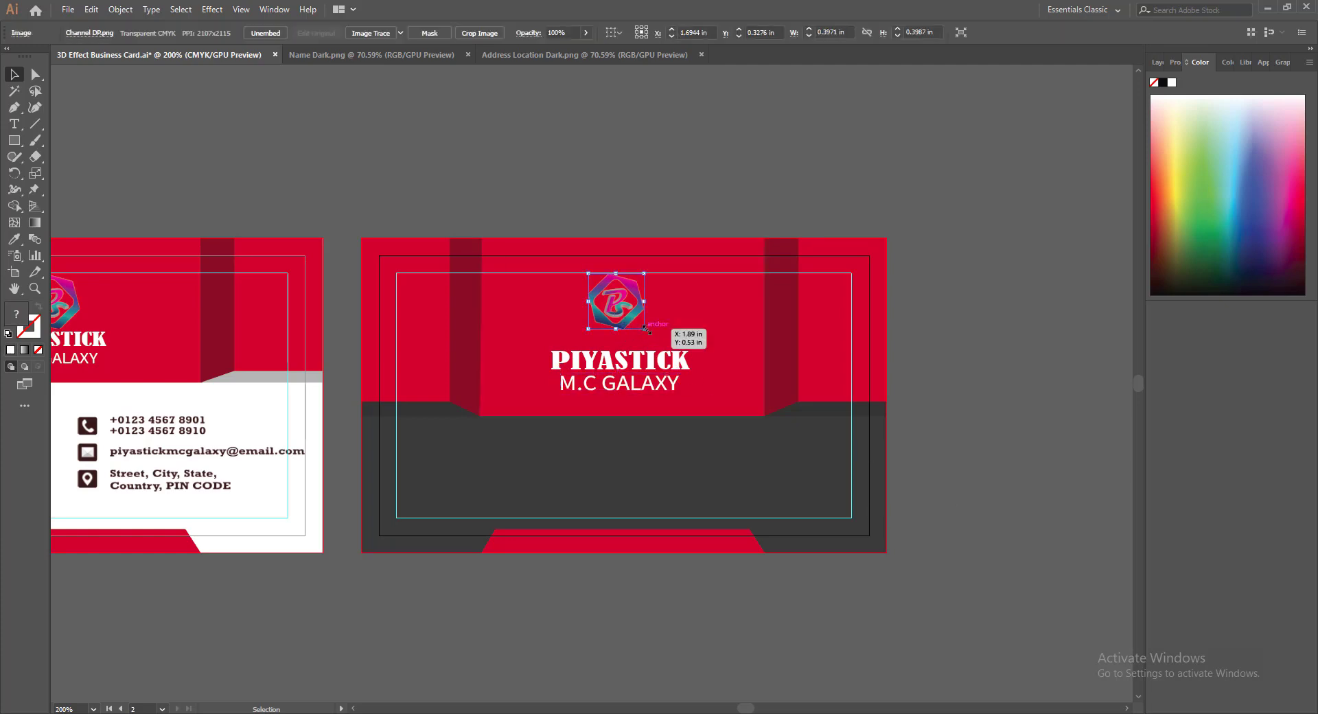
drag(644, 329, 651, 342)
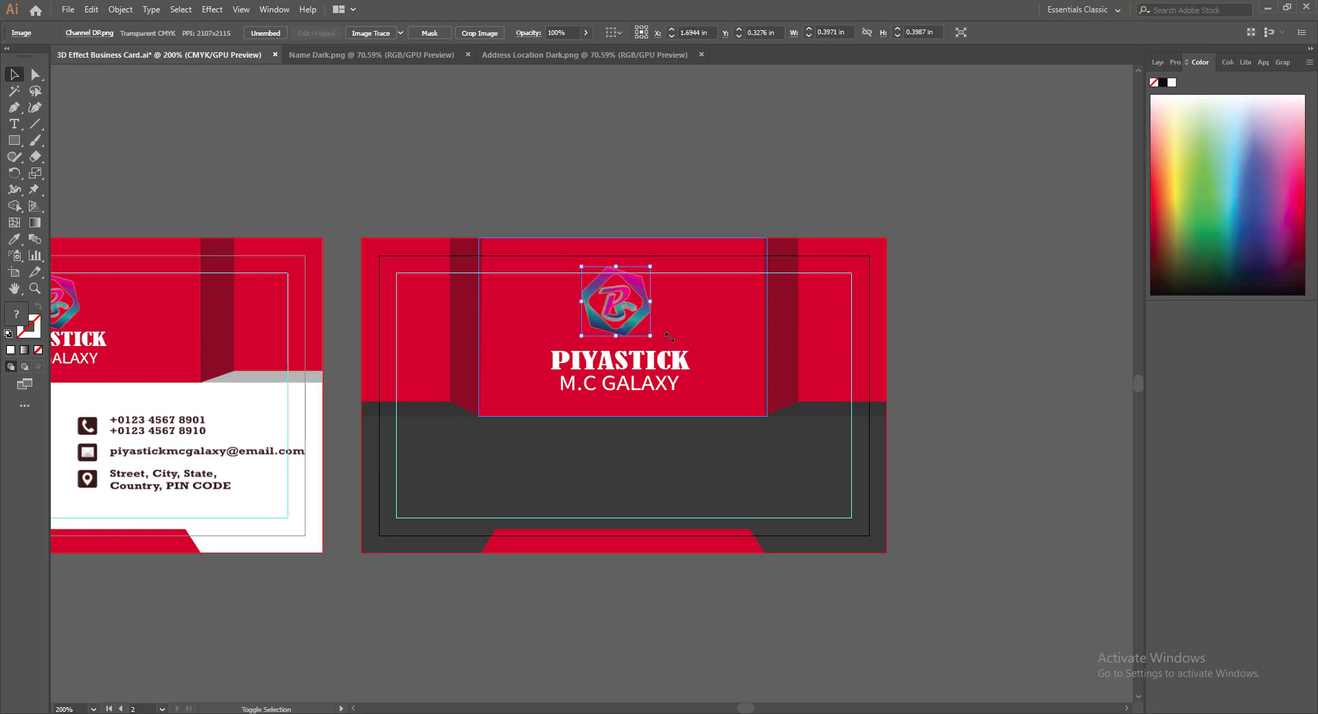
click(982, 509)
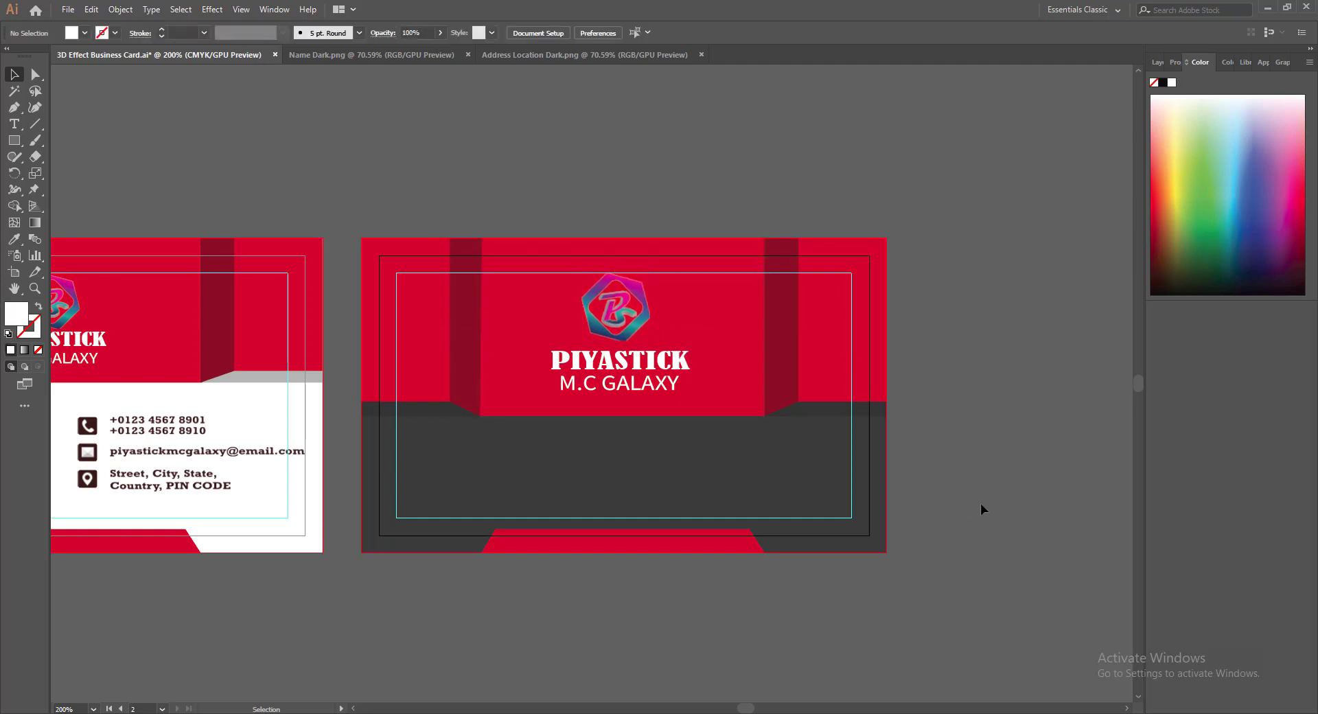
Nudge both name lines slightly down and left, align the logo horizontally with them, and save the document
click(620, 365)
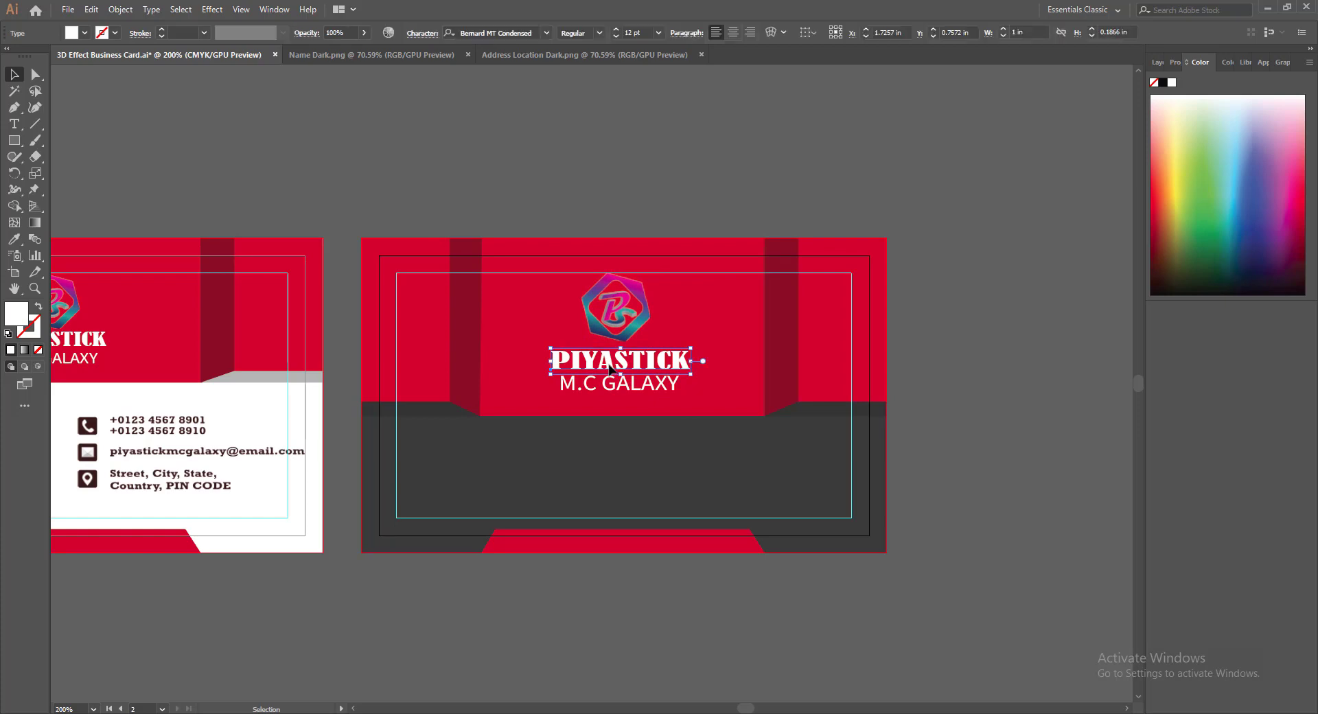
shift+click(607, 386)
key(Down)
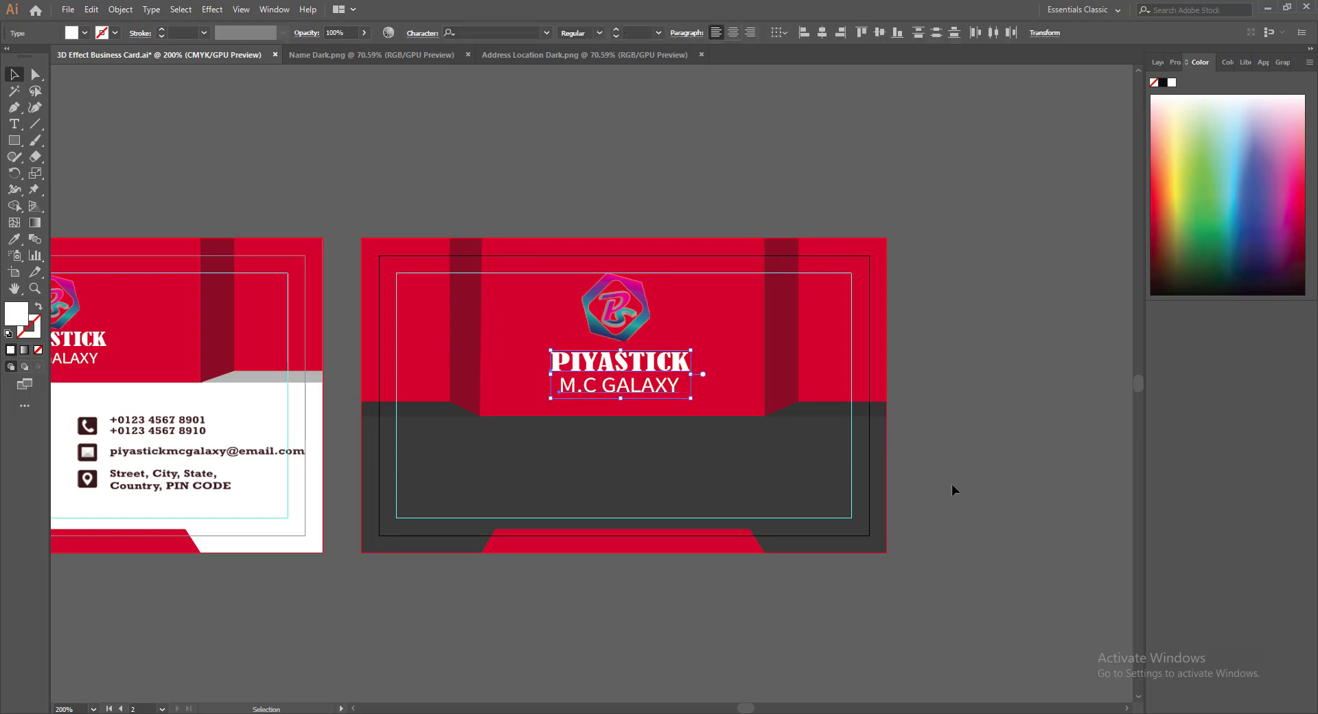
key(Left)
key(Right)
key(Left)
click(621, 313)
key(Left)
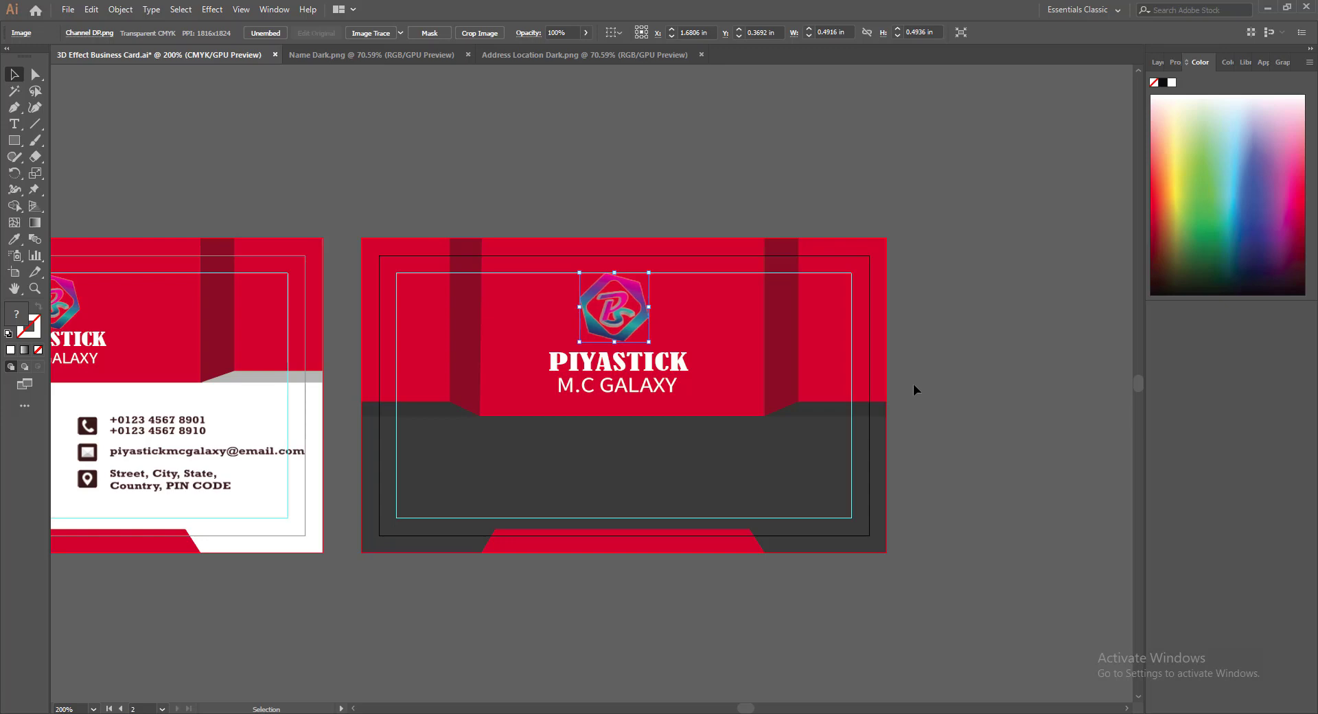
click(919, 387)
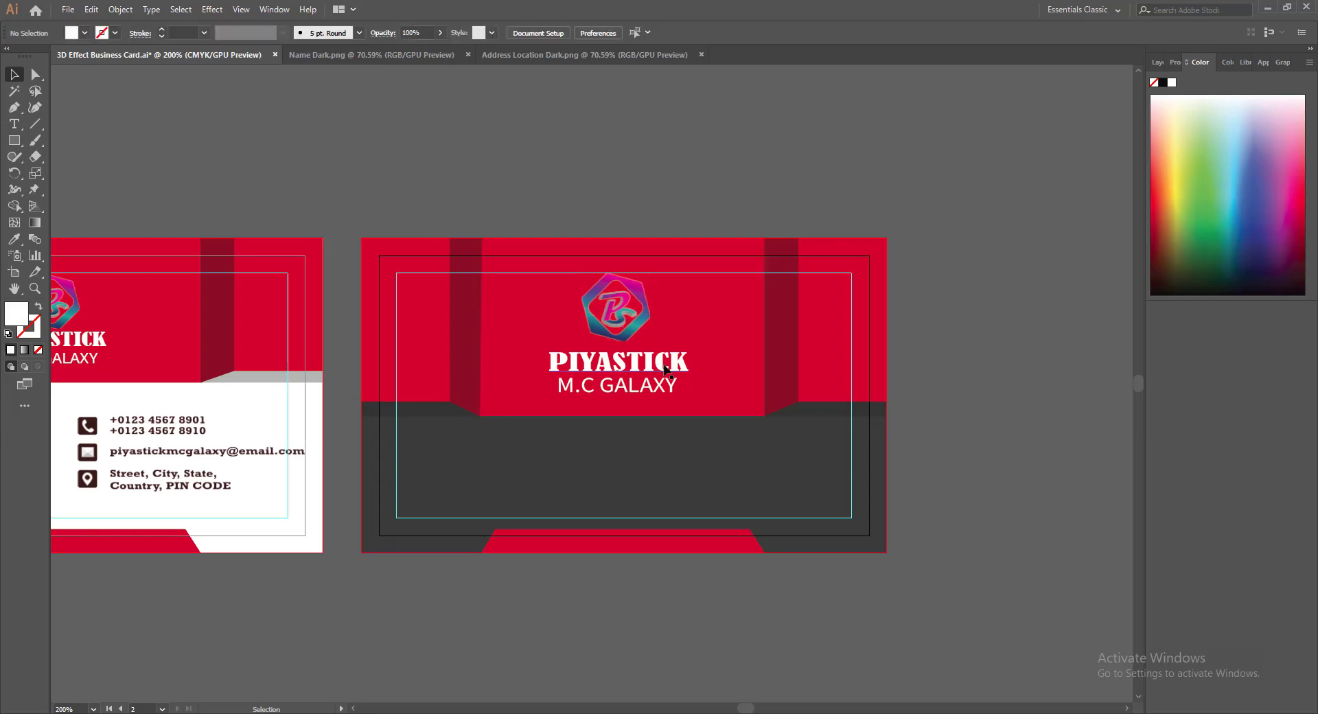
key(ctrl+s)
Duplicate the M.C GALAXY text onto the red shape along the card's lower edge and bring the copy to the front
click(590, 389)
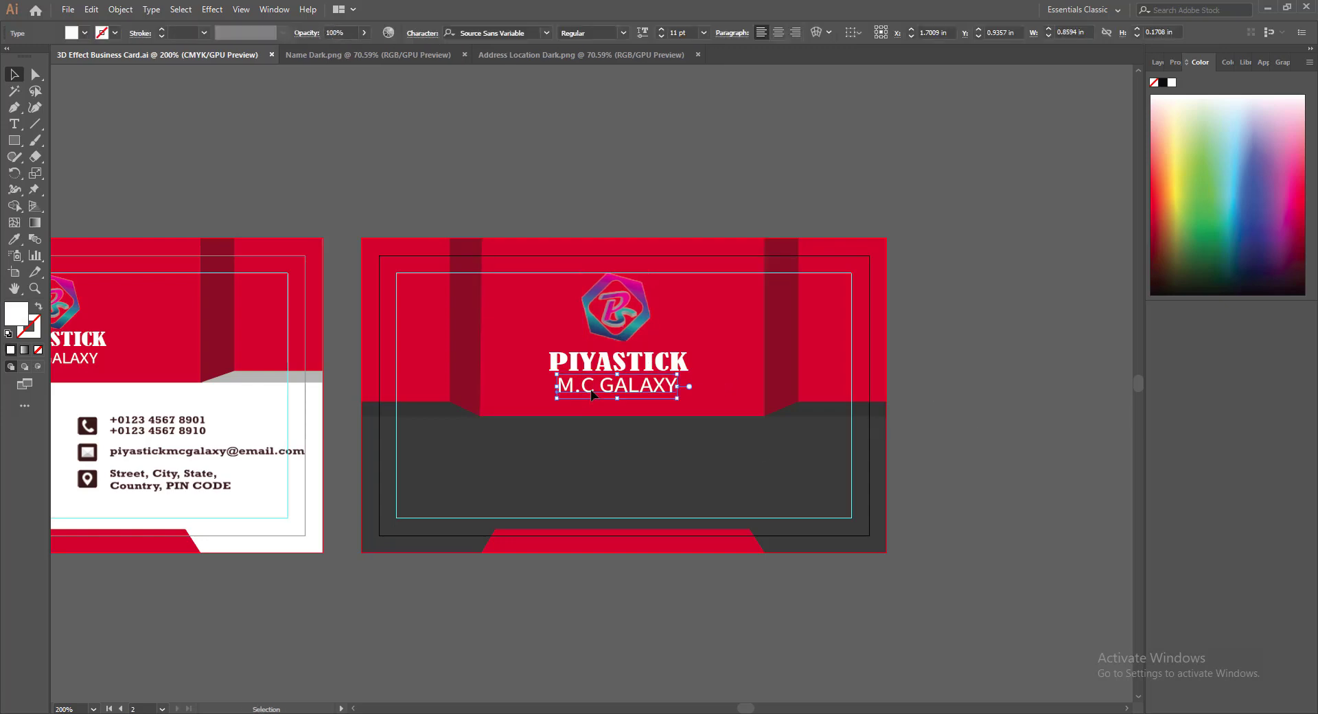
drag(591, 389, 586, 546)
right_click(585, 542)
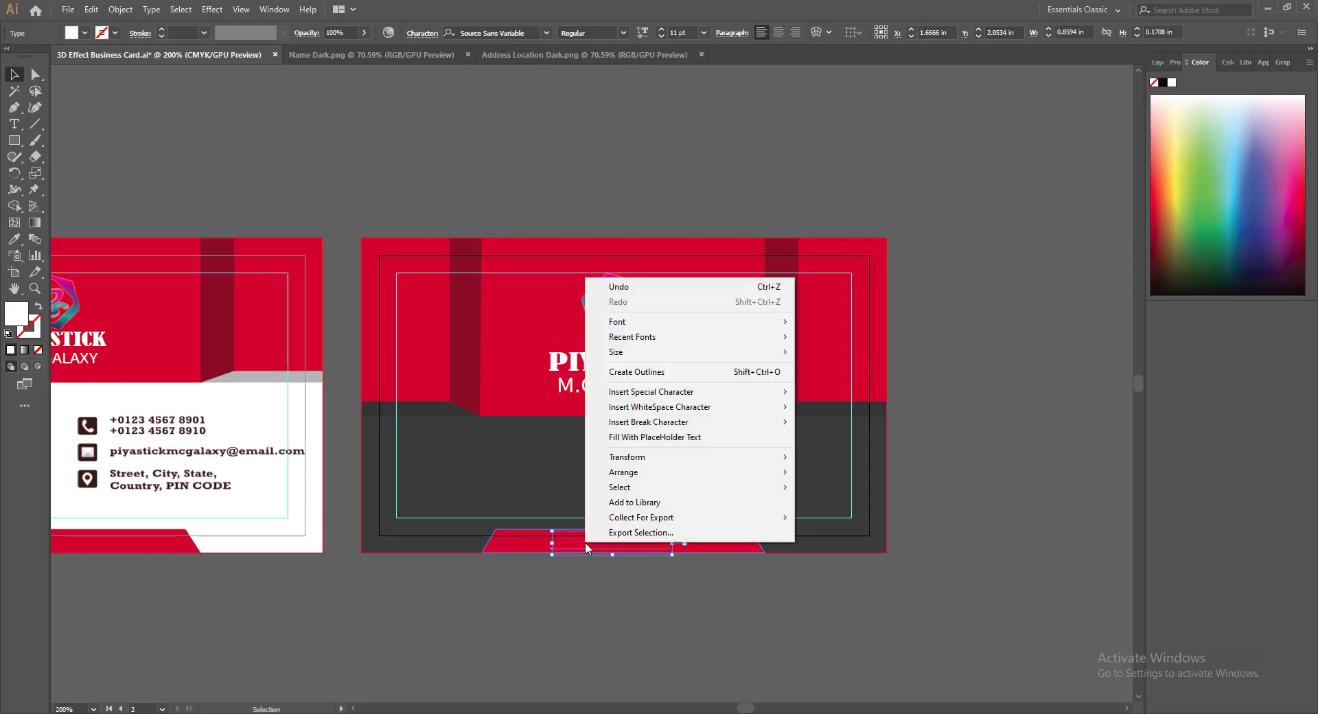
mouse_move(755, 473)
click(810, 474)
triple_click(582, 547)
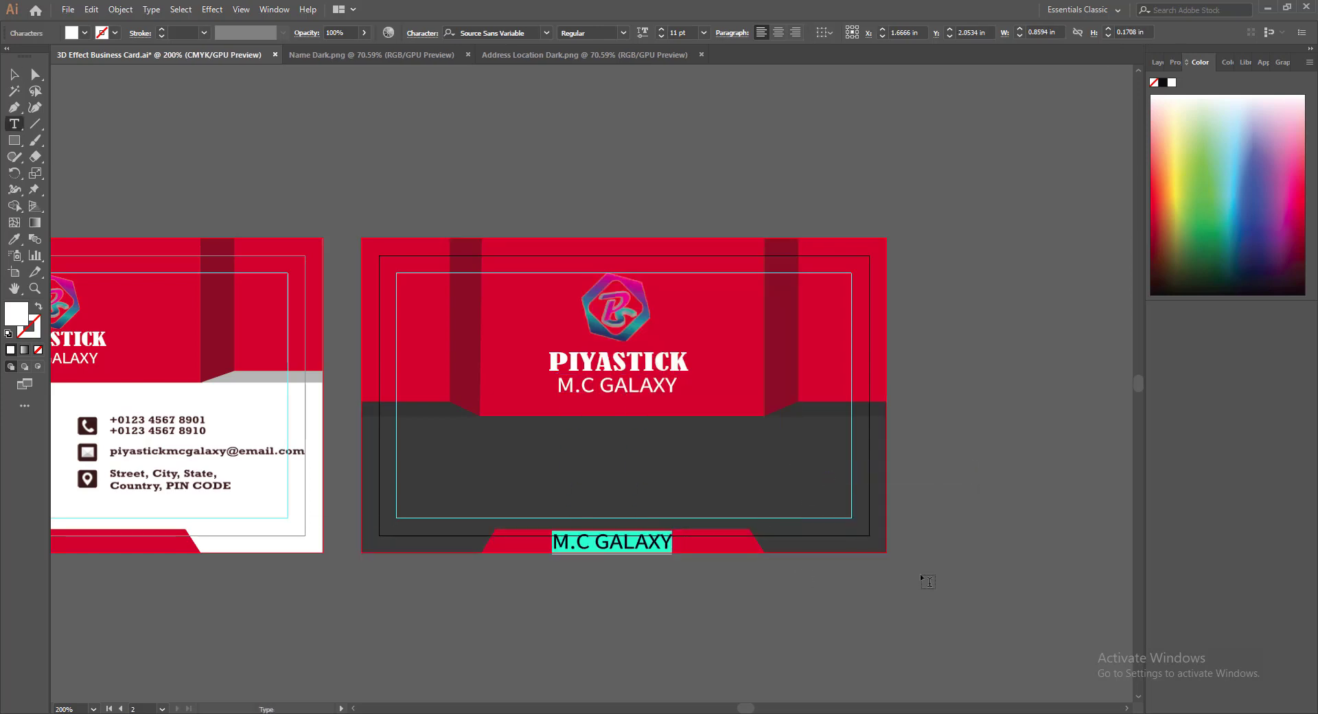
text(WWW.COM)
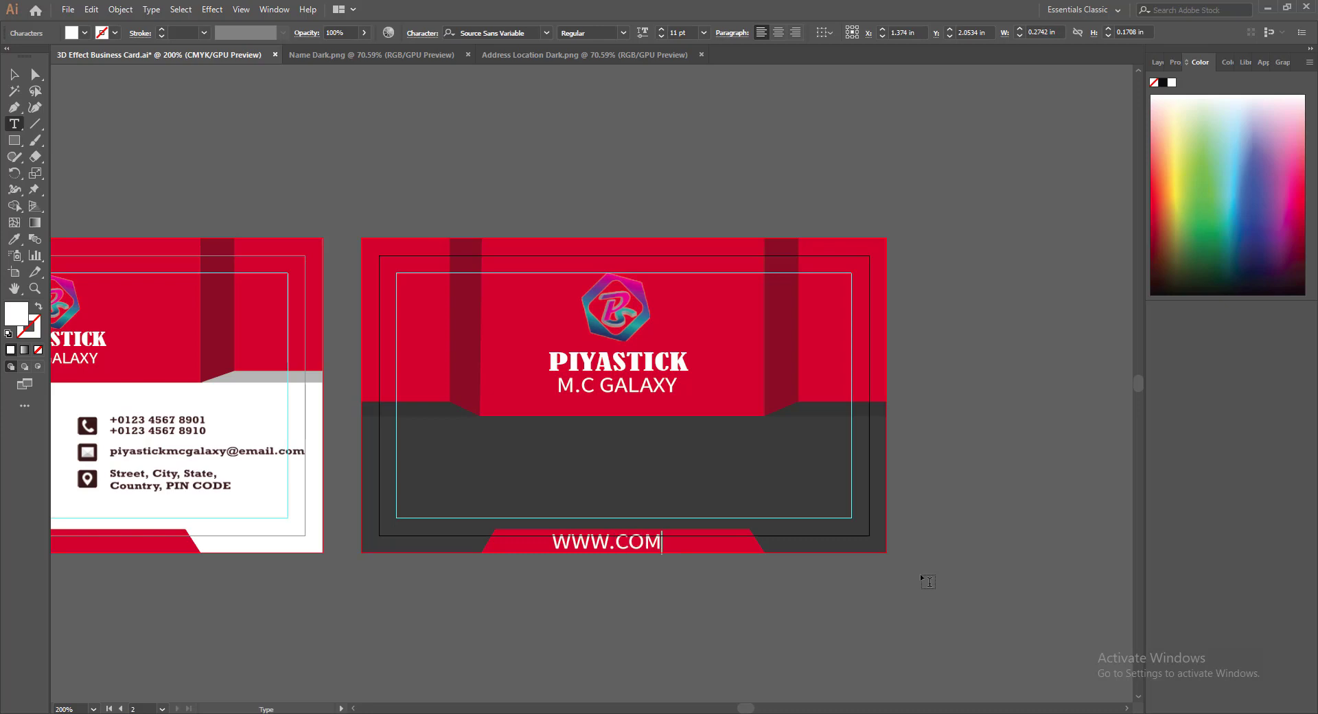
text(PANYWEBSITE.COM)
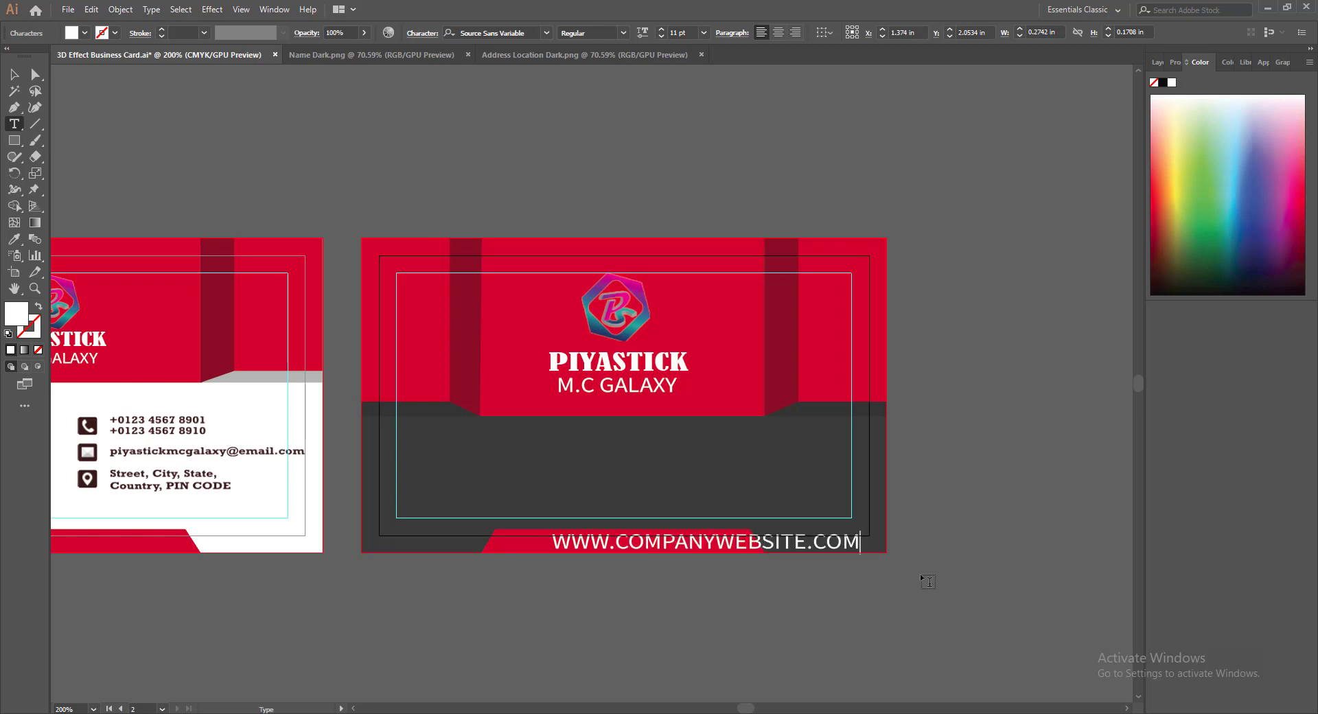
click(9, 76)
click(661, 37)
click(661, 37)
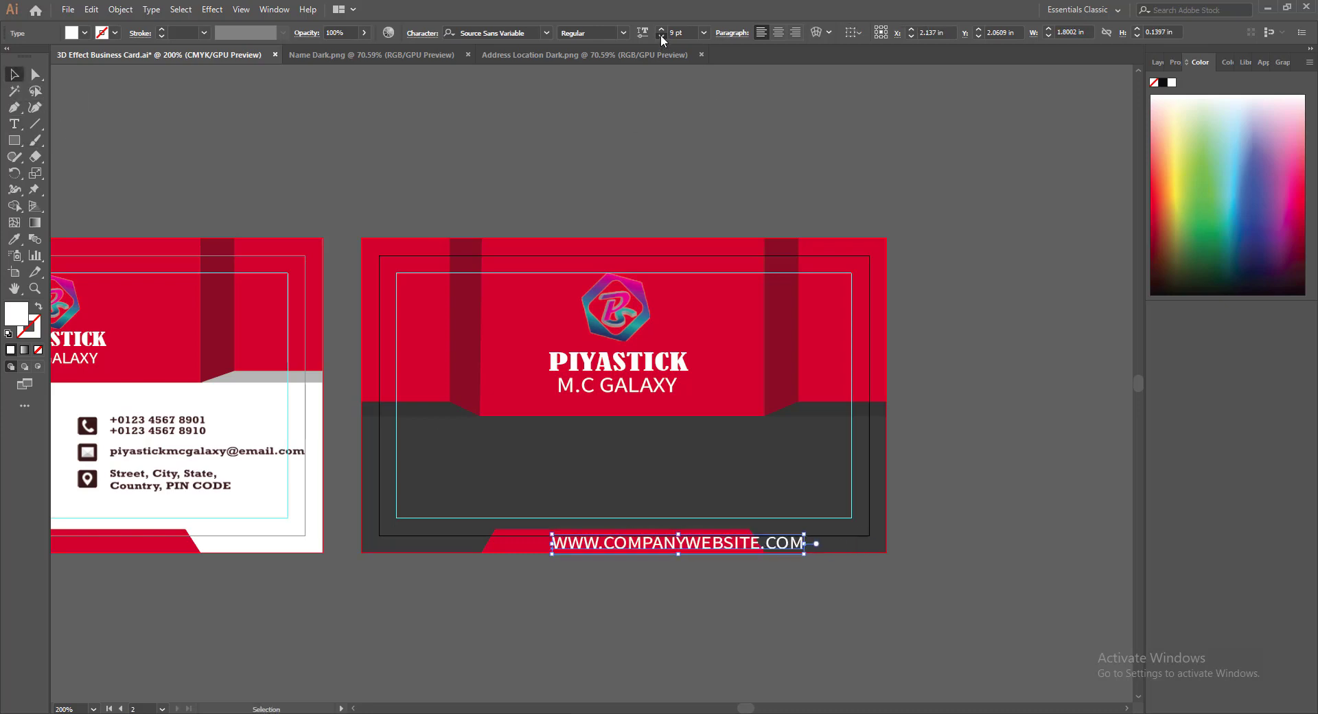
click(661, 37)
click(661, 36)
click(661, 36)
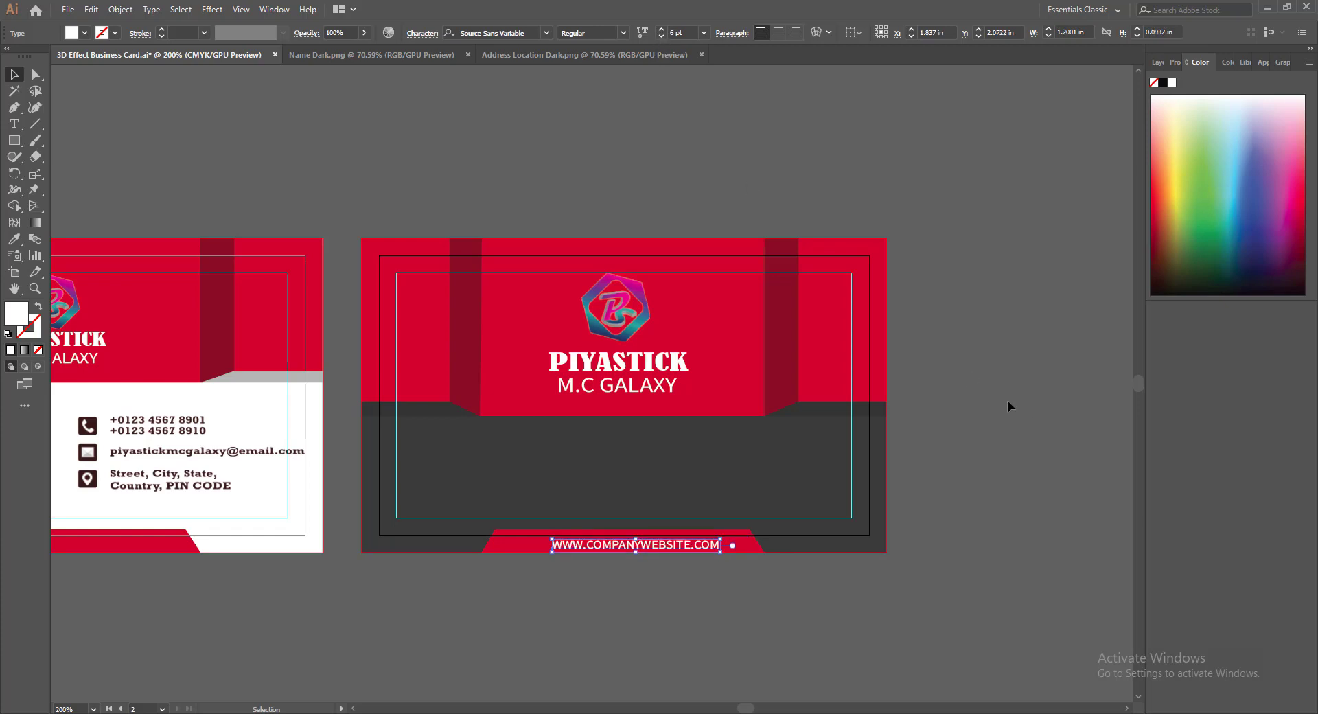
Shift the website text left and slightly up to centre it on the lower red shape
key(Left)
key(Left)
key(Left)
key(Left)
key(Left)
key(Left)
key(Left)
key(Left)
key(Up)
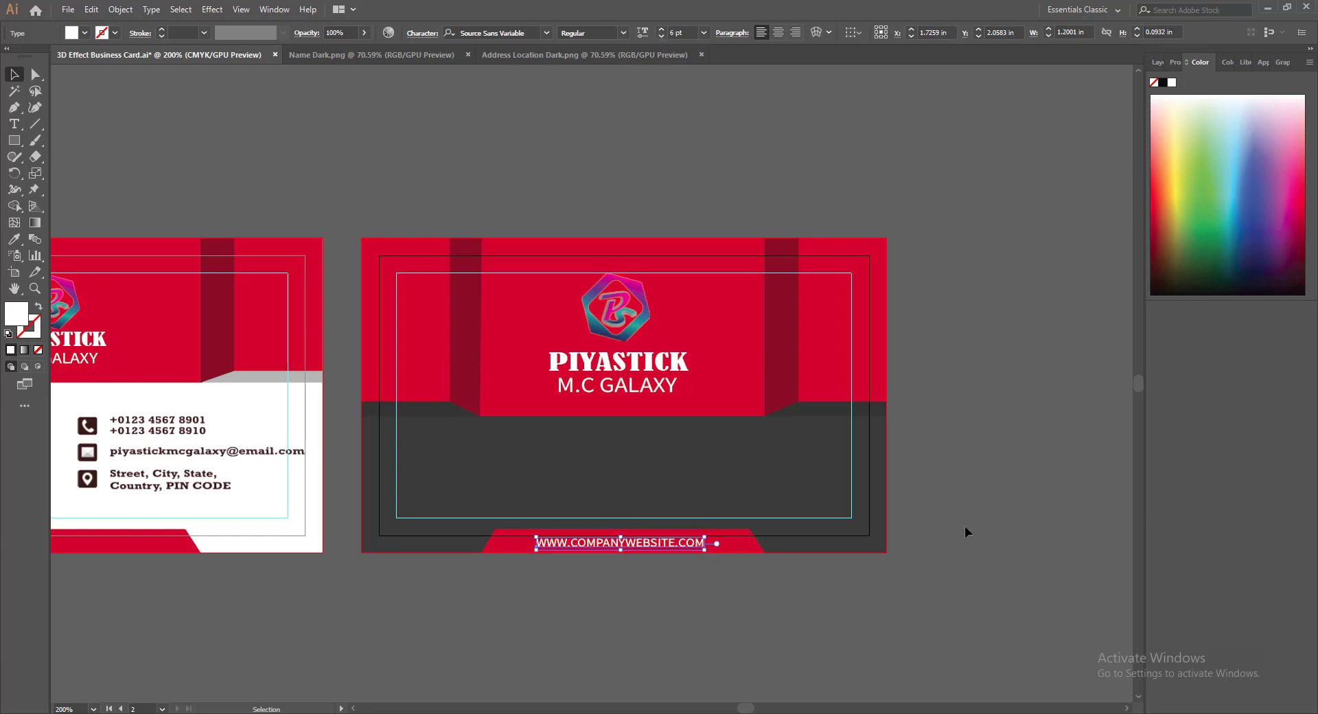
key(Up)
key(Right)
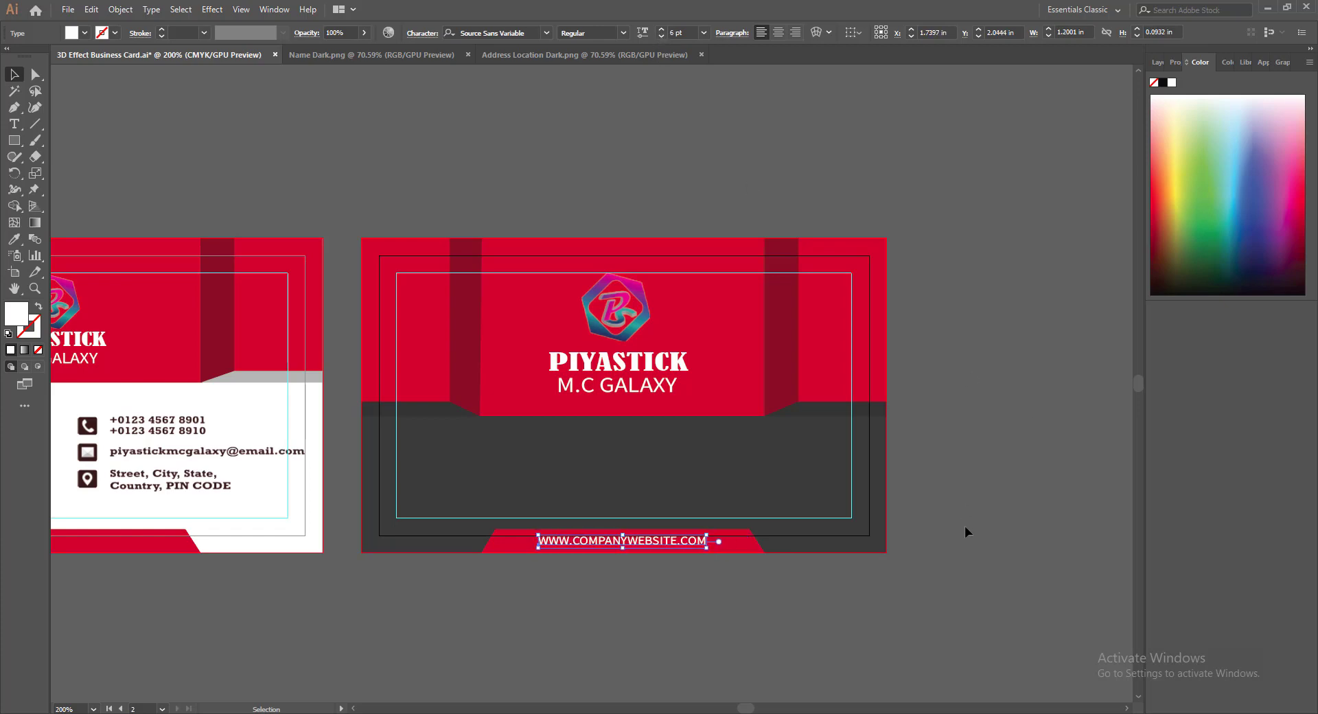
click(965, 526)
Try the website text slightly lower and further right on the lower red shape, and move it back
click(568, 543)
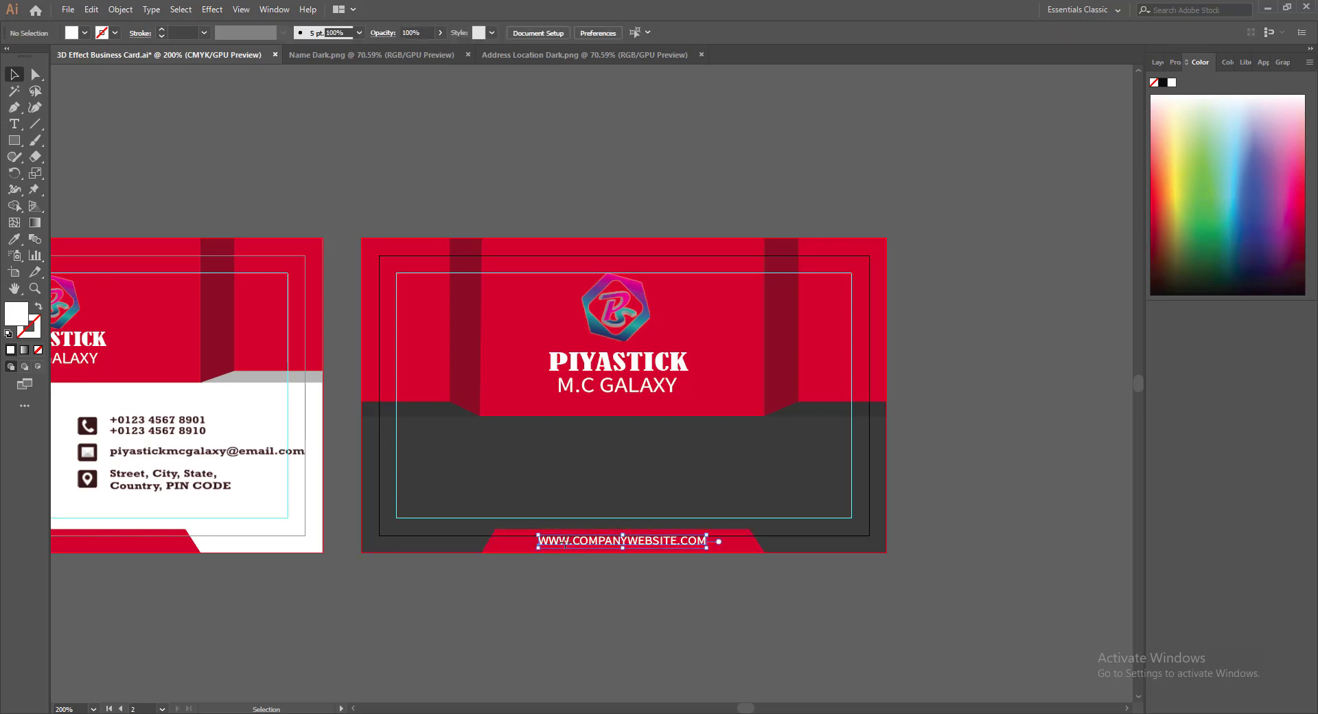
key(Down)
key(Right)
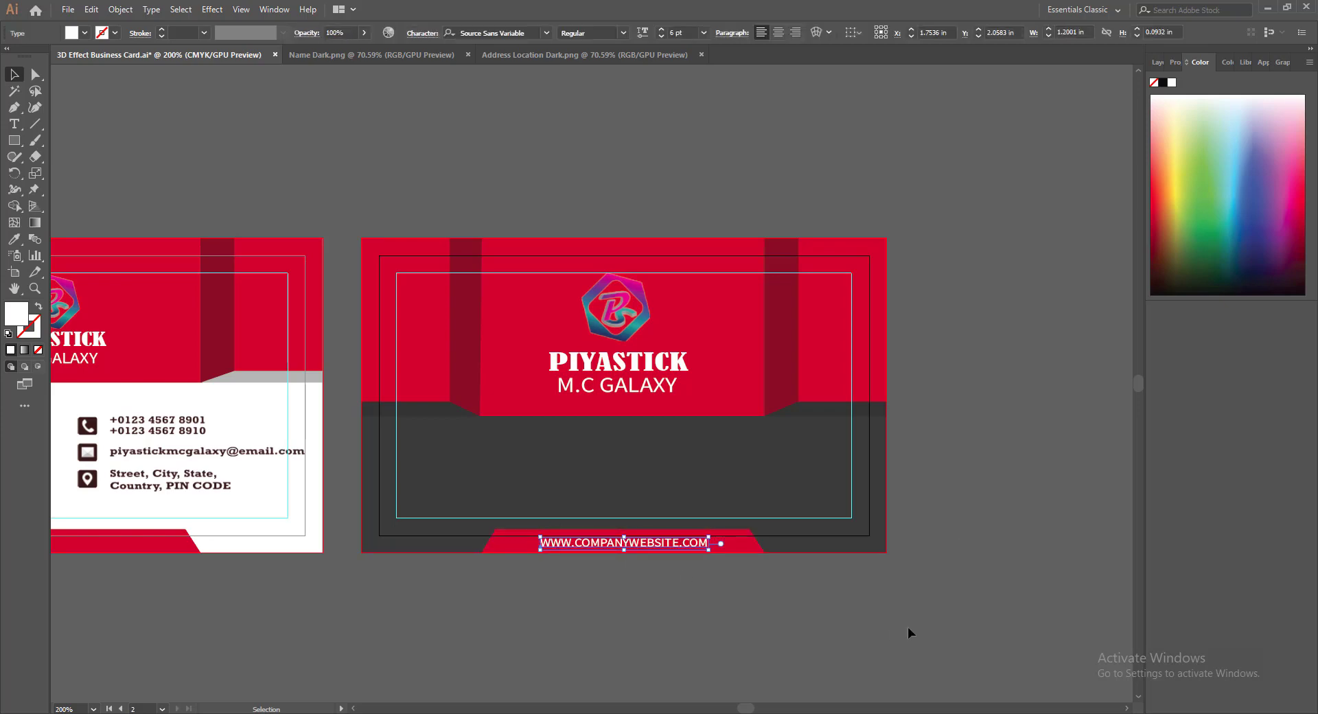
key(Left)
click(908, 627)
click(615, 541)
key(Up)
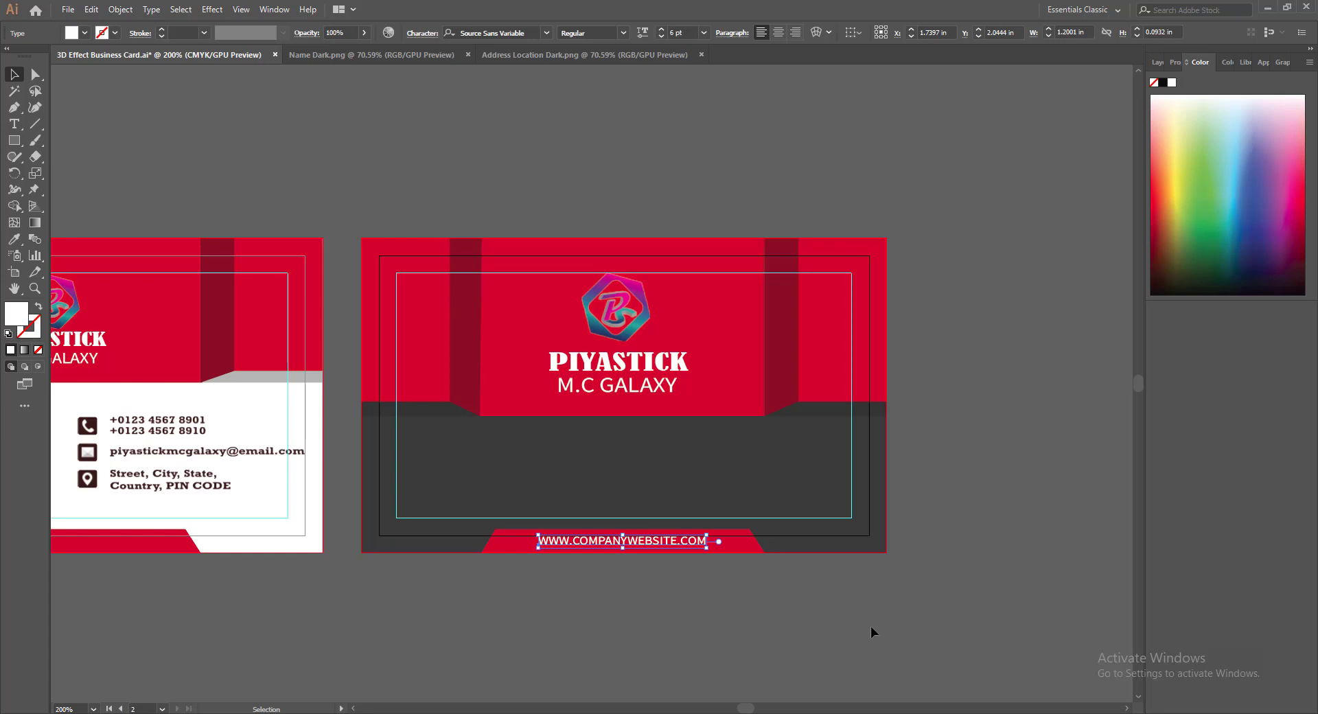
Deselect the website text and save the business card document
click(870, 628)
key(a)
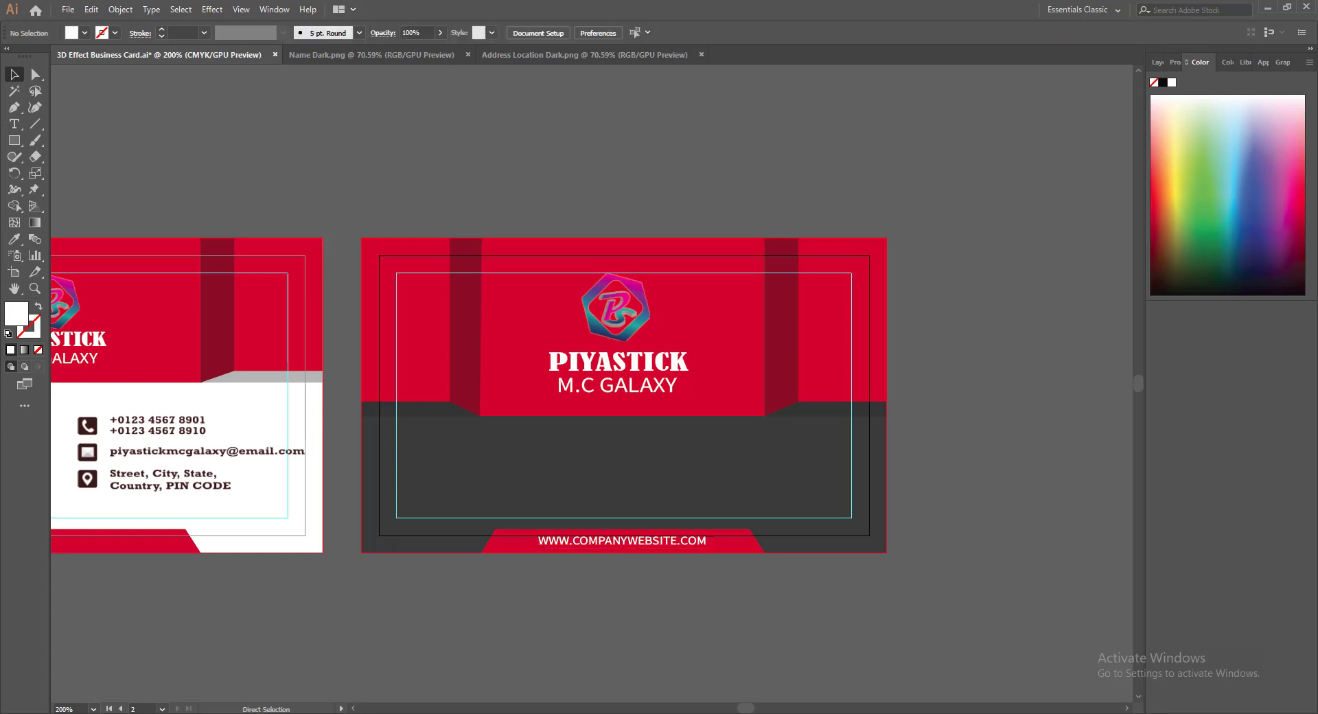
key(ctrl+s)
key(v)
Nudge the right dark red fold strip on the white card side one increment to the left, and deselect it
drag(745, 708, 739, 710)
drag(86, 708, 46, 708)
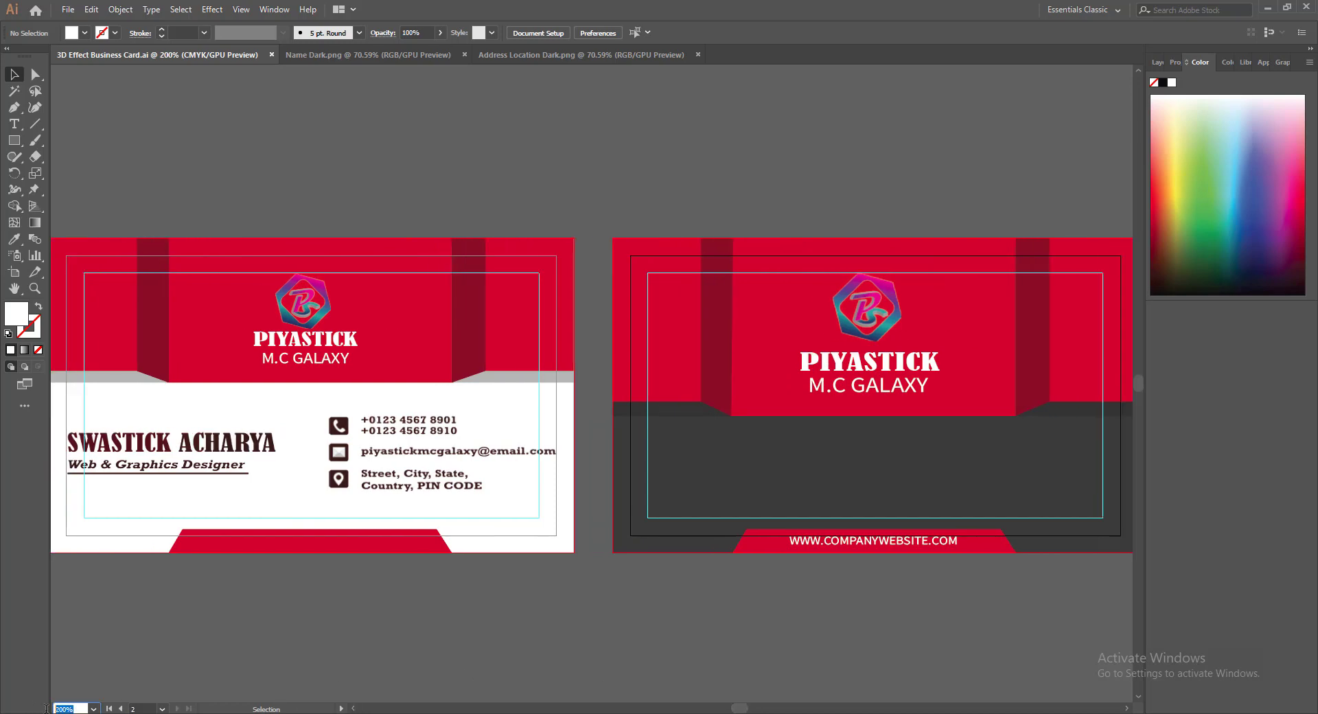
text(169)
key(Return)
text(180)
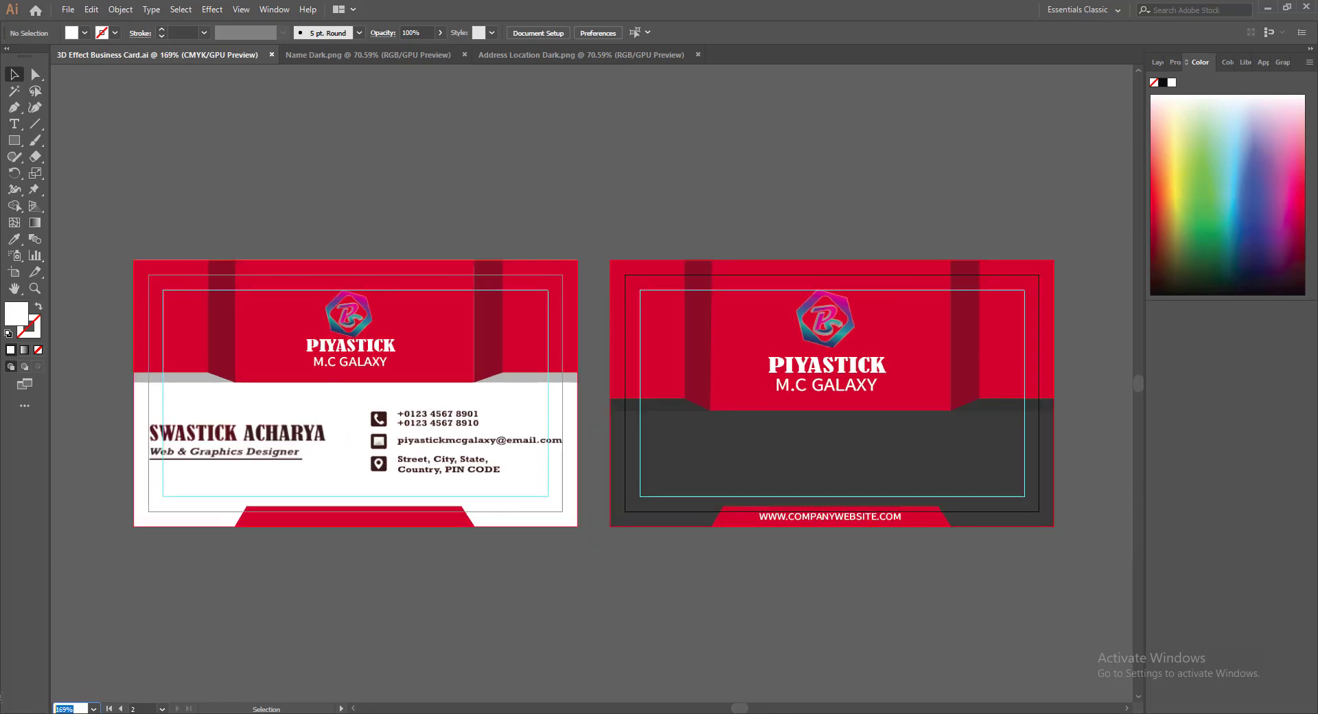
key(Return)
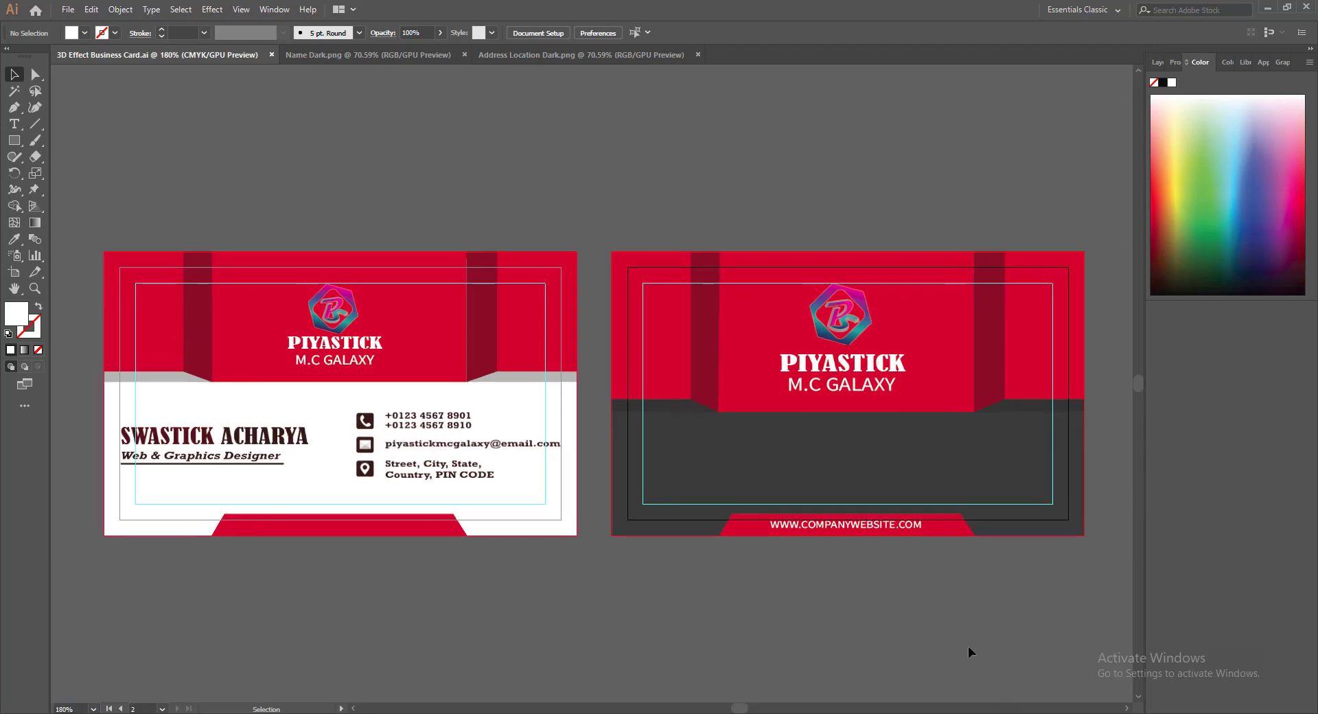
click(488, 358)
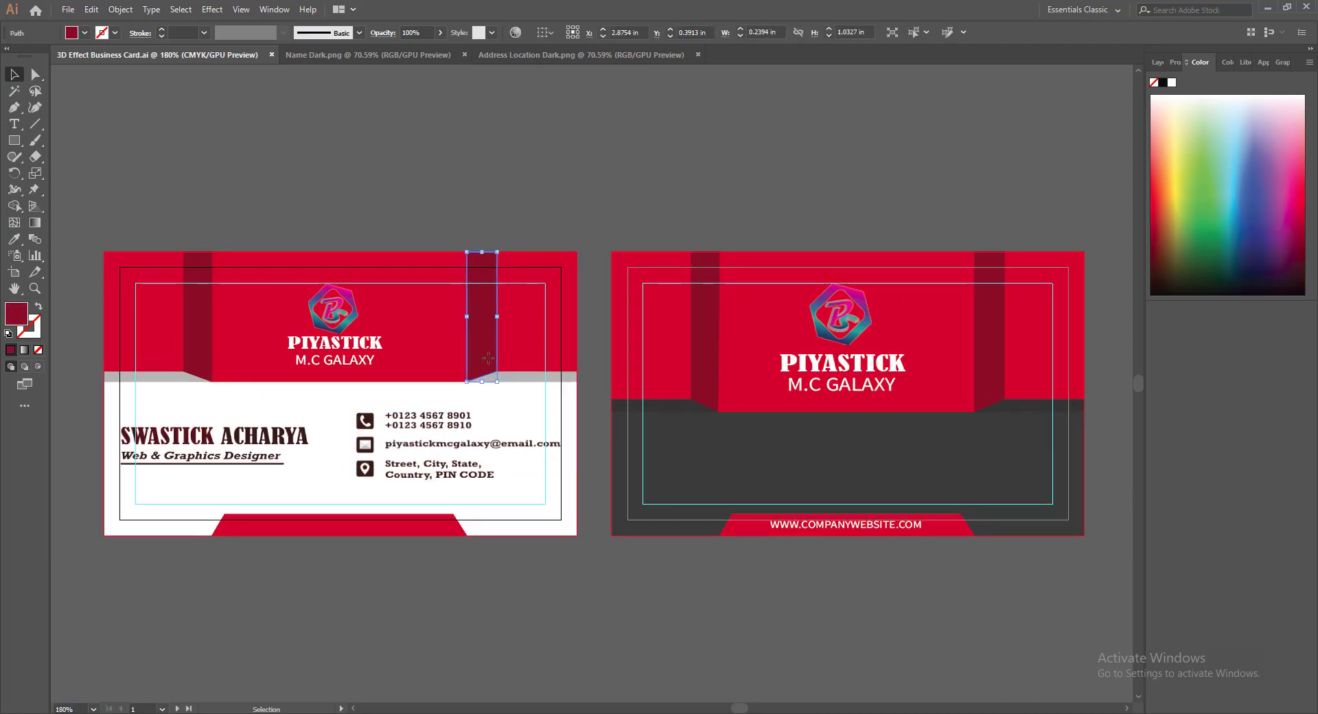
click(558, 591)
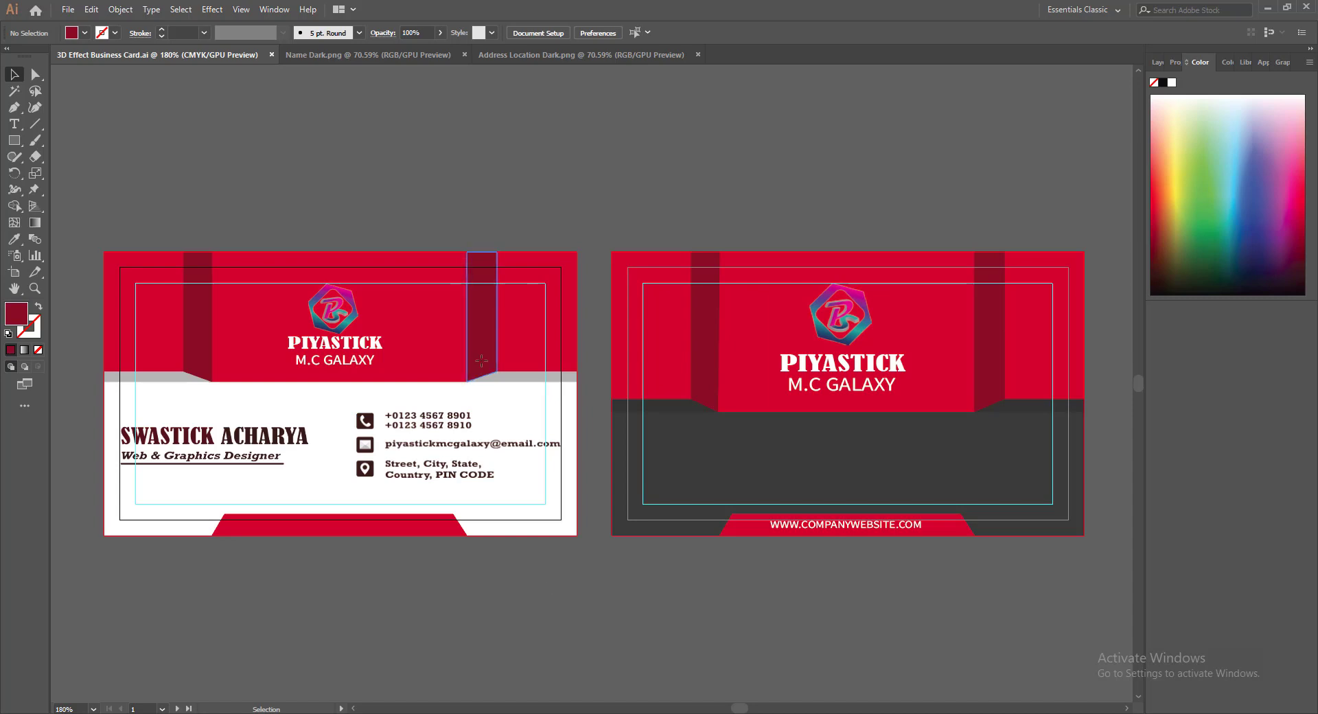
click(481, 361)
key(Left)
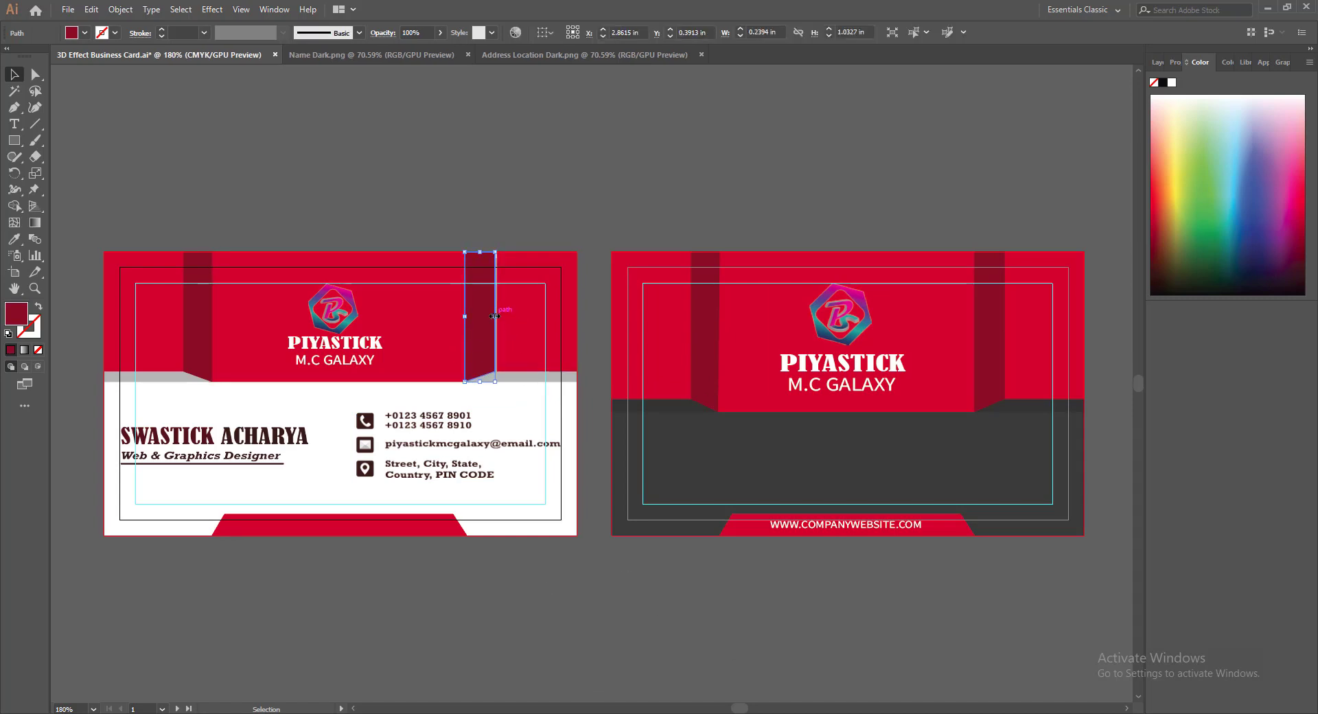
click(606, 618)
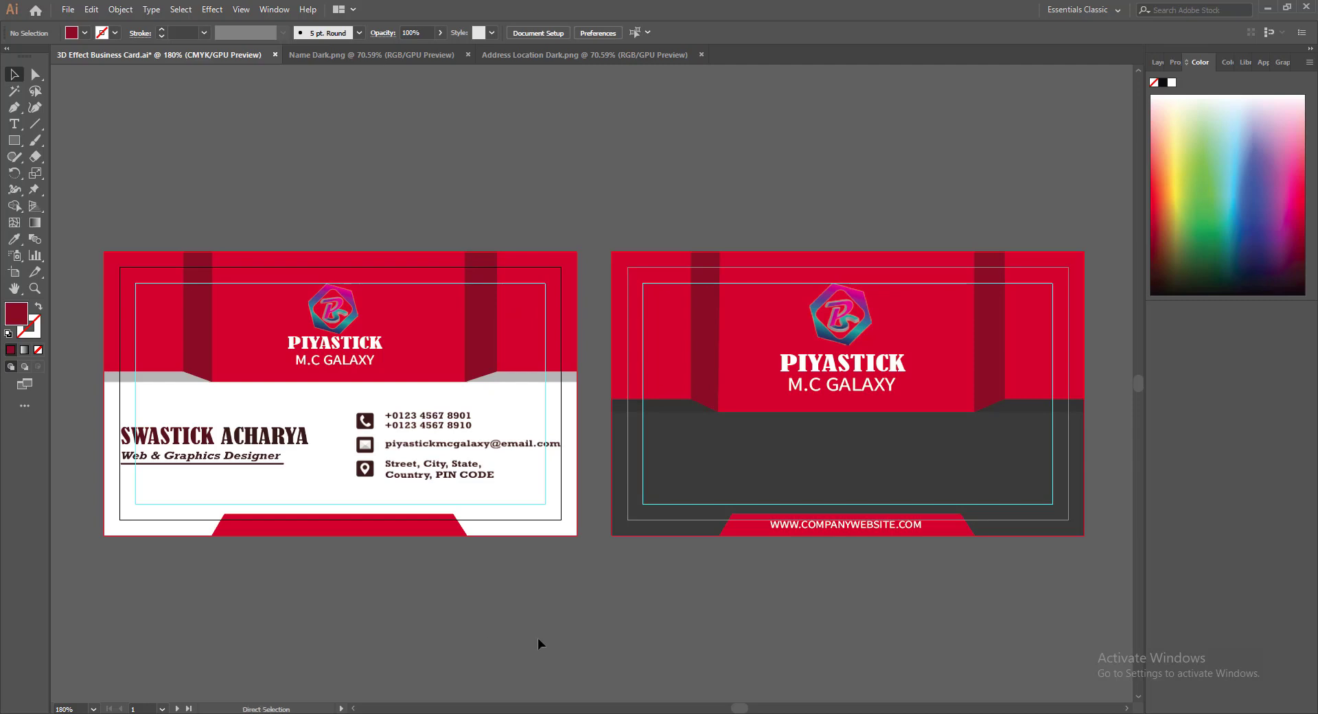
Save the business card file with the adjusted fold strip
key(ctrl+s)
click(1126, 707)
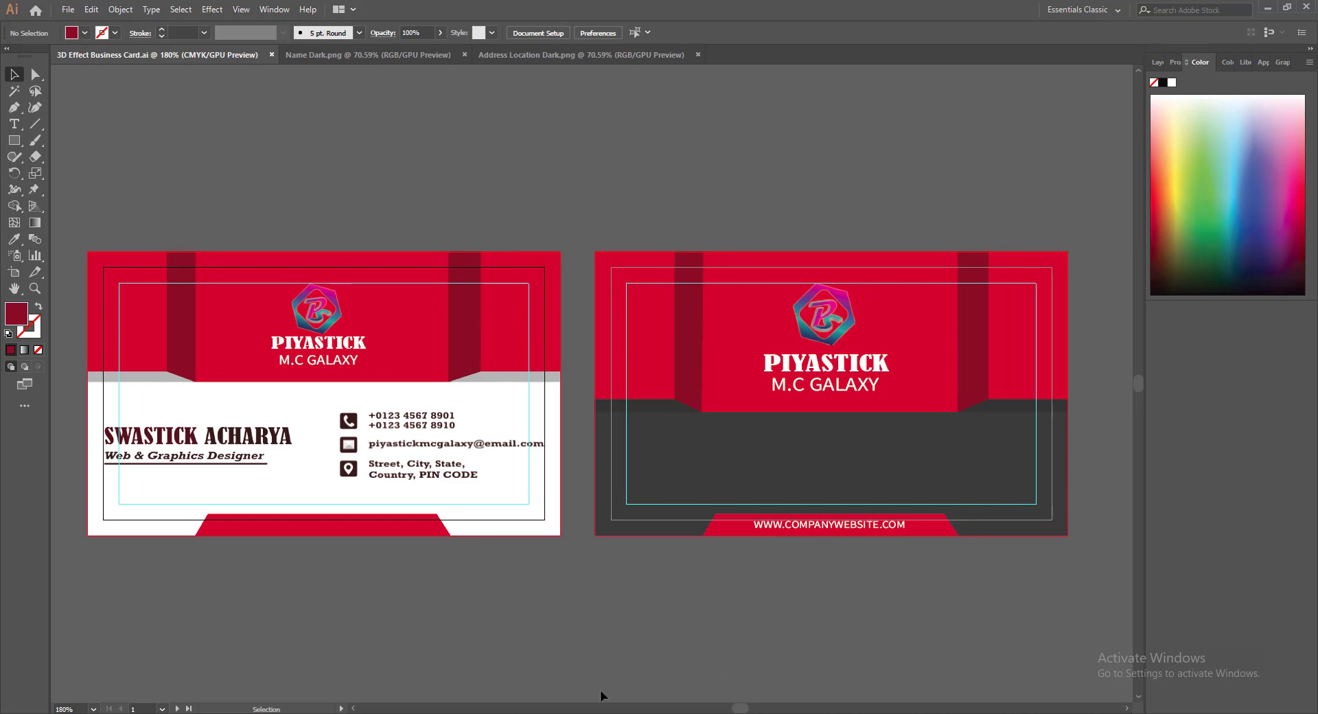
scroll(849, 671, down, 2)
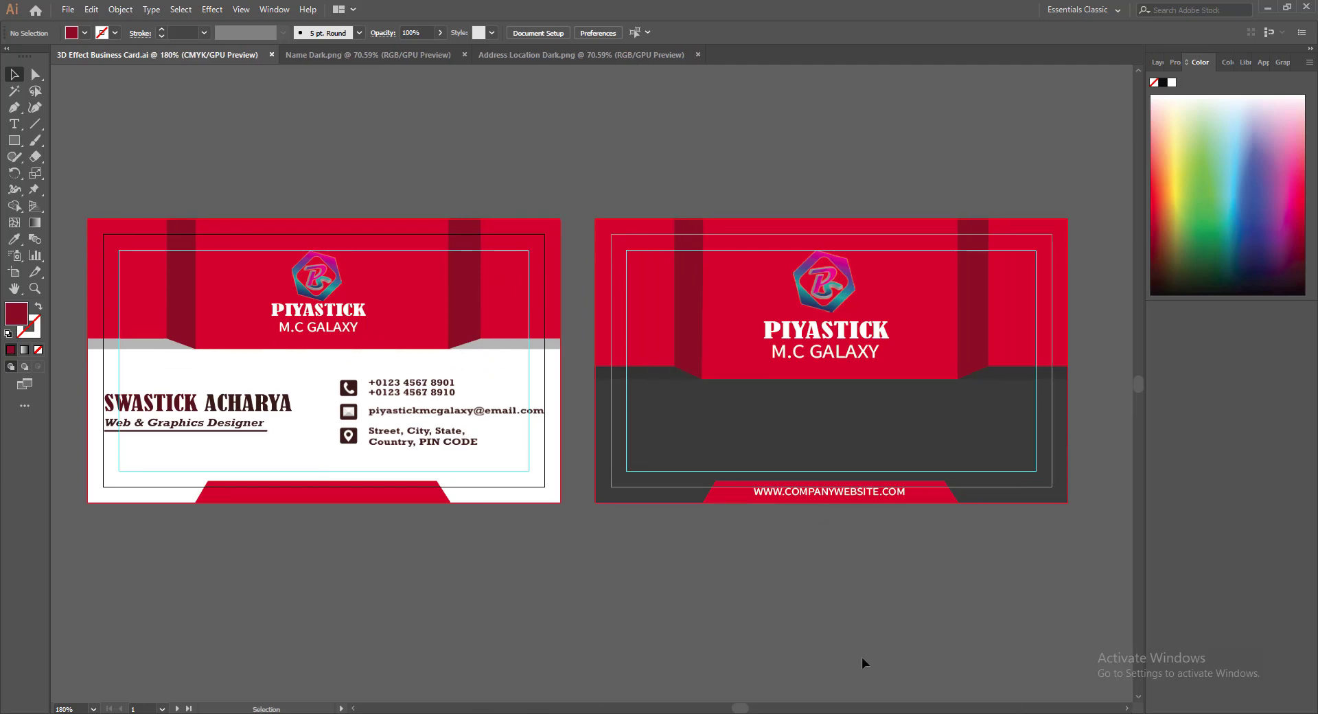